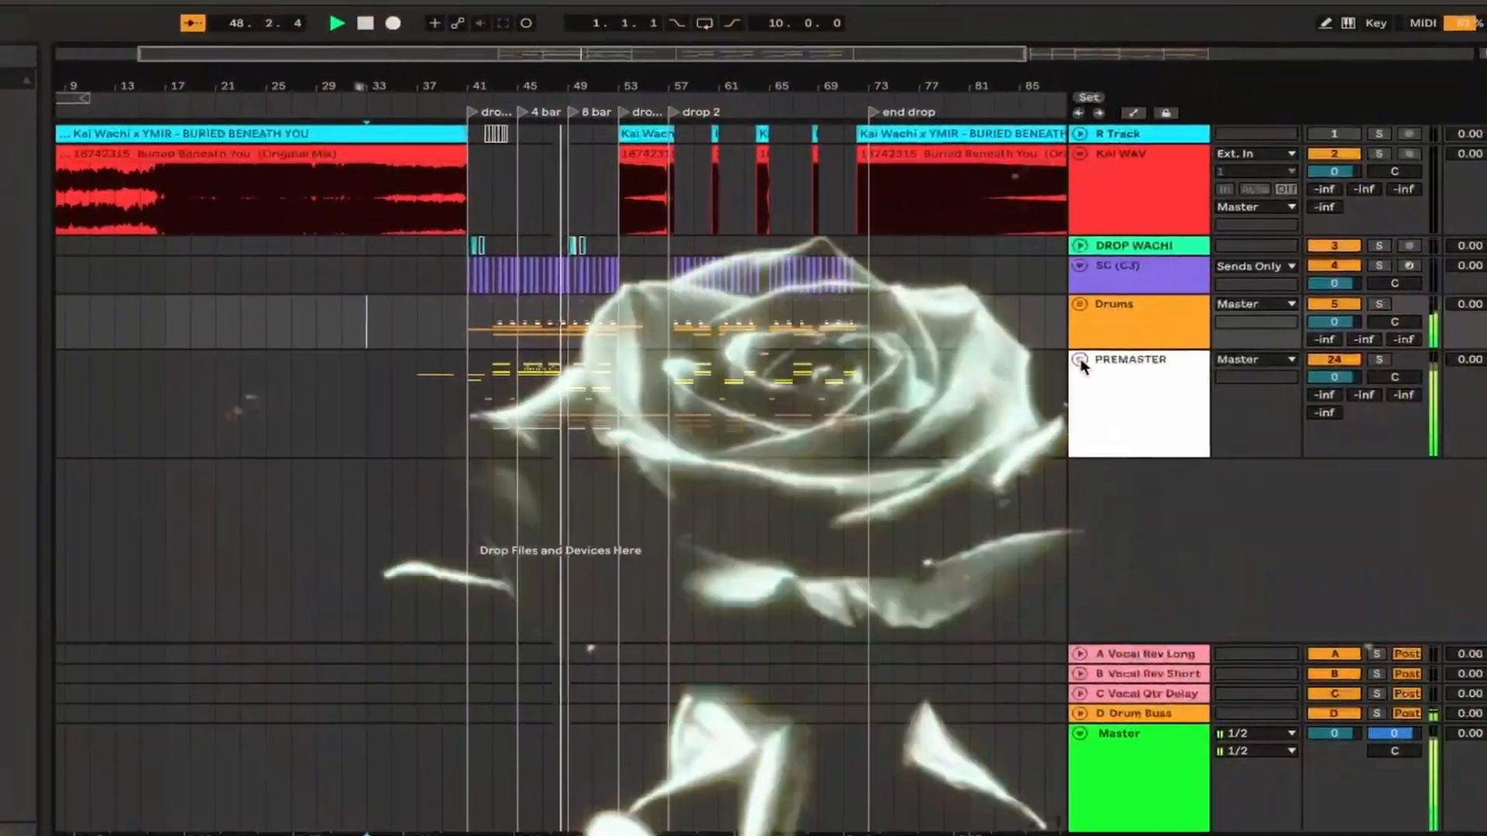
# - Expand the PREMASTER group and rename the 37 Serum track in the MAIN MOTIFF group as Support 1
pyautogui.click(1078, 359)
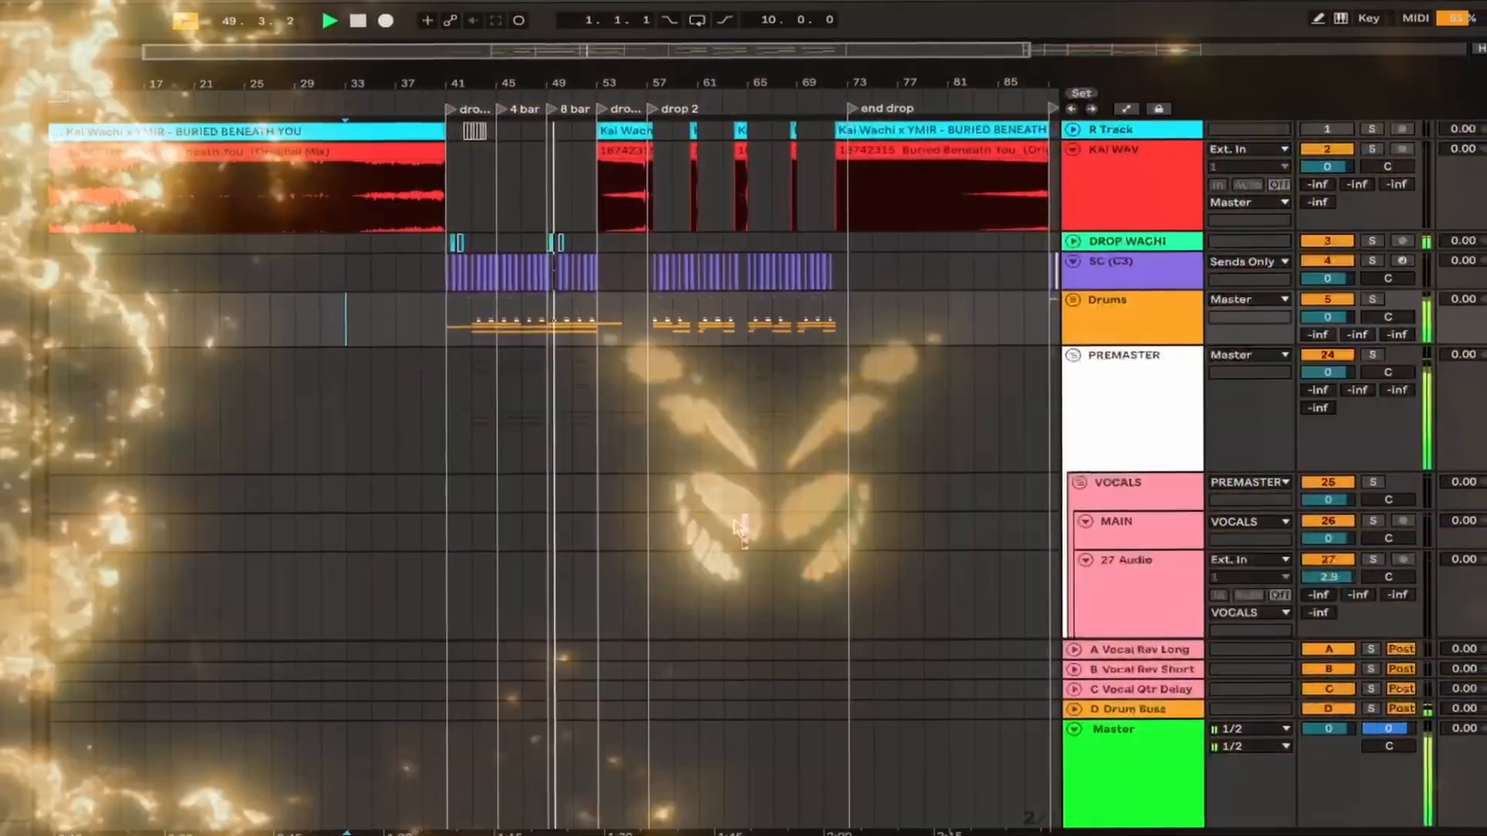
pyautogui.scroll(-10, 741, 529)
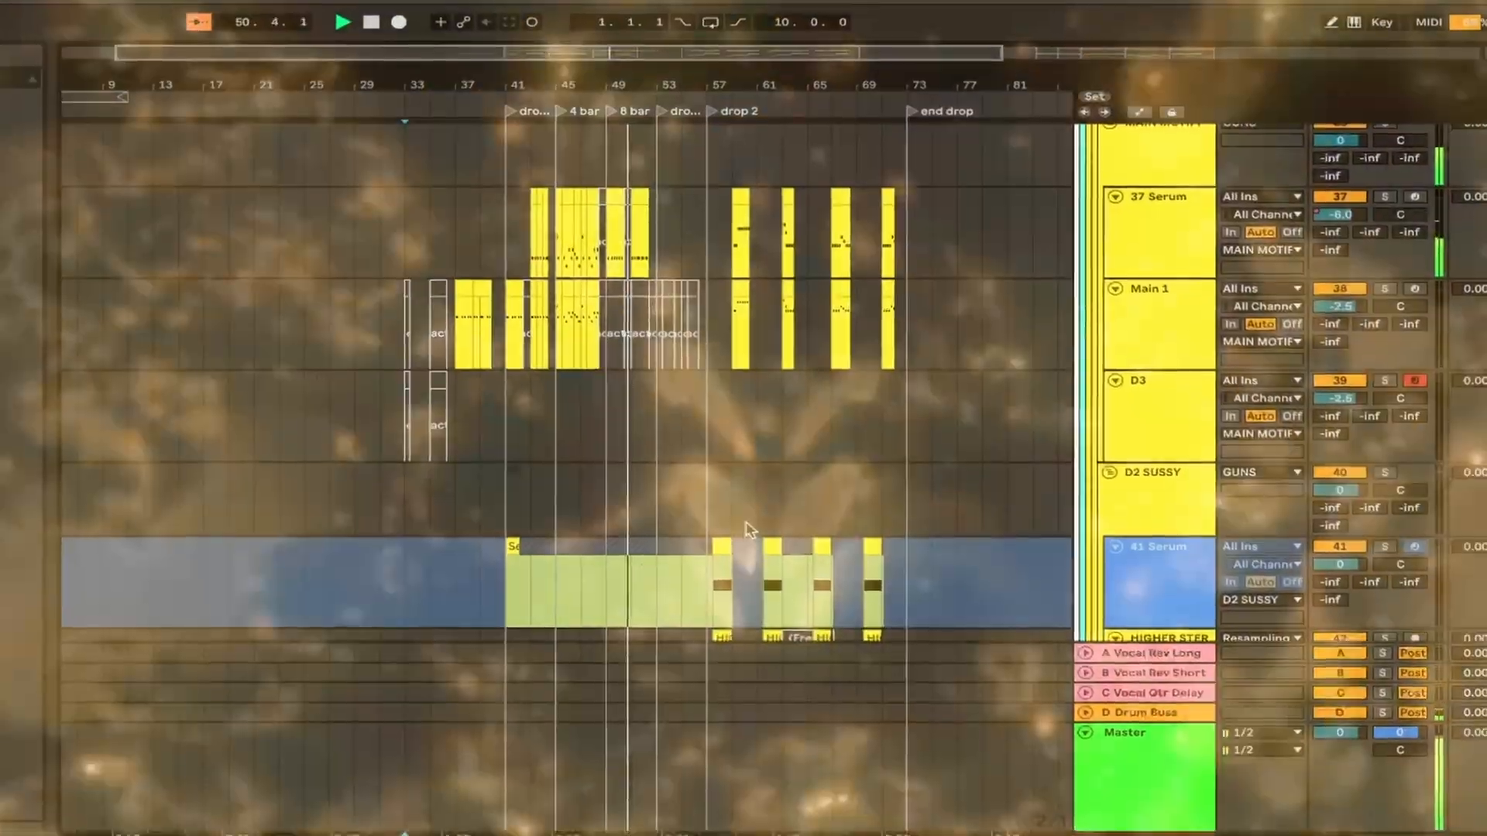
pyautogui.scroll(5, 749, 528)
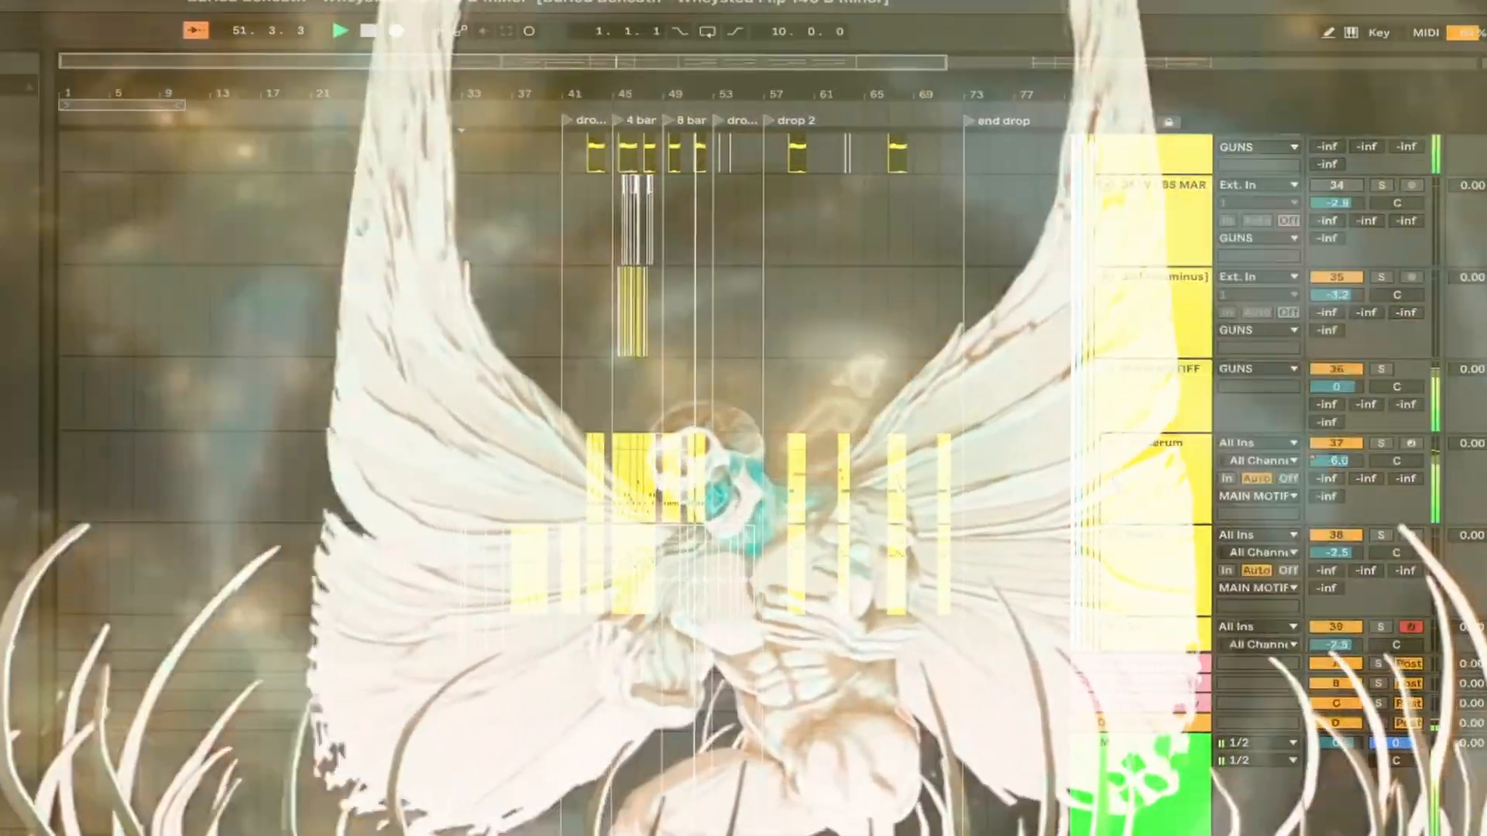
pyautogui.click(1115, 476)
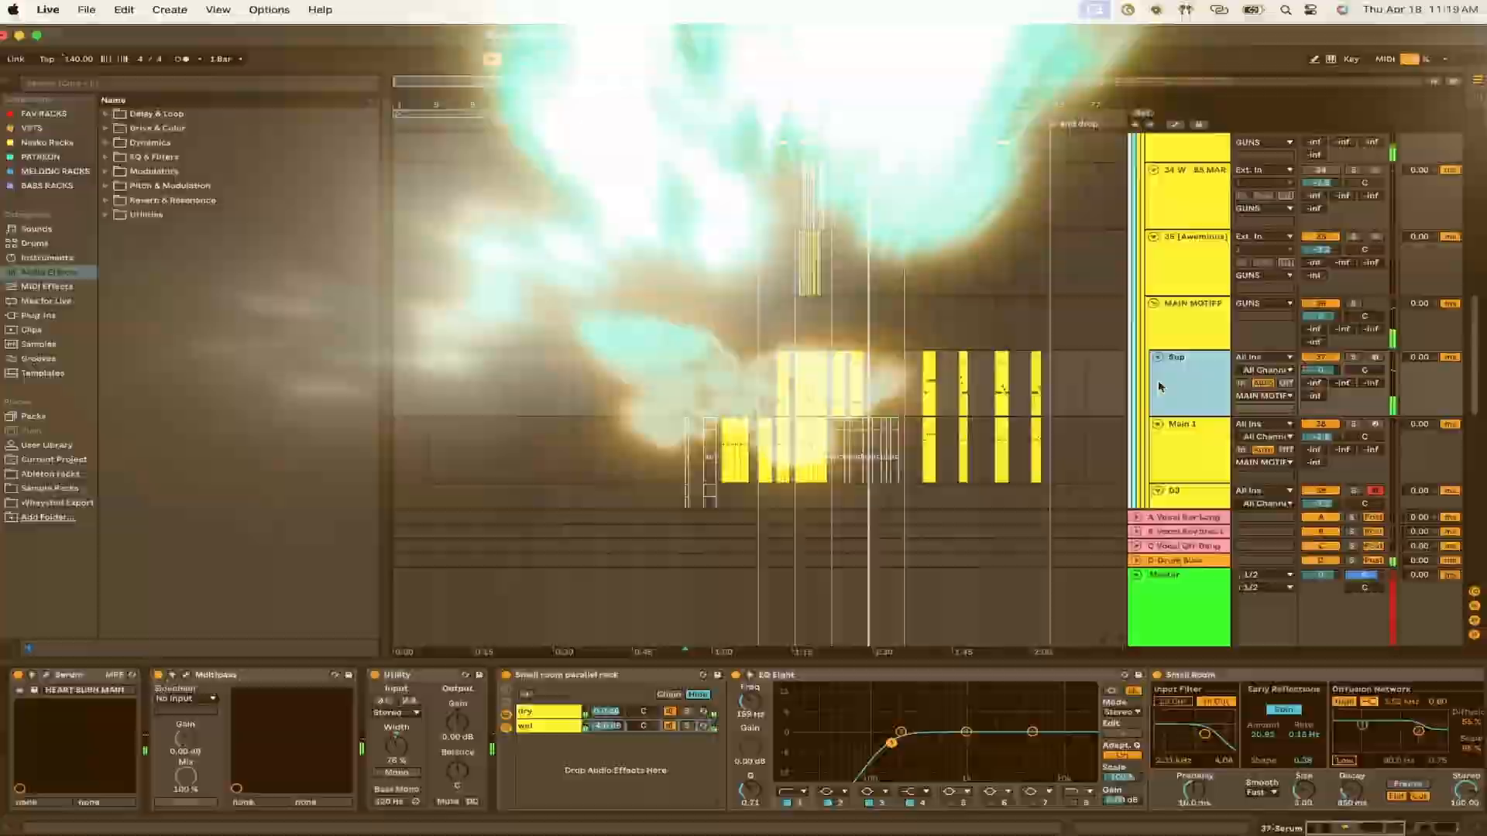
pyautogui.write('port 1')
pyautogui.press('Return')
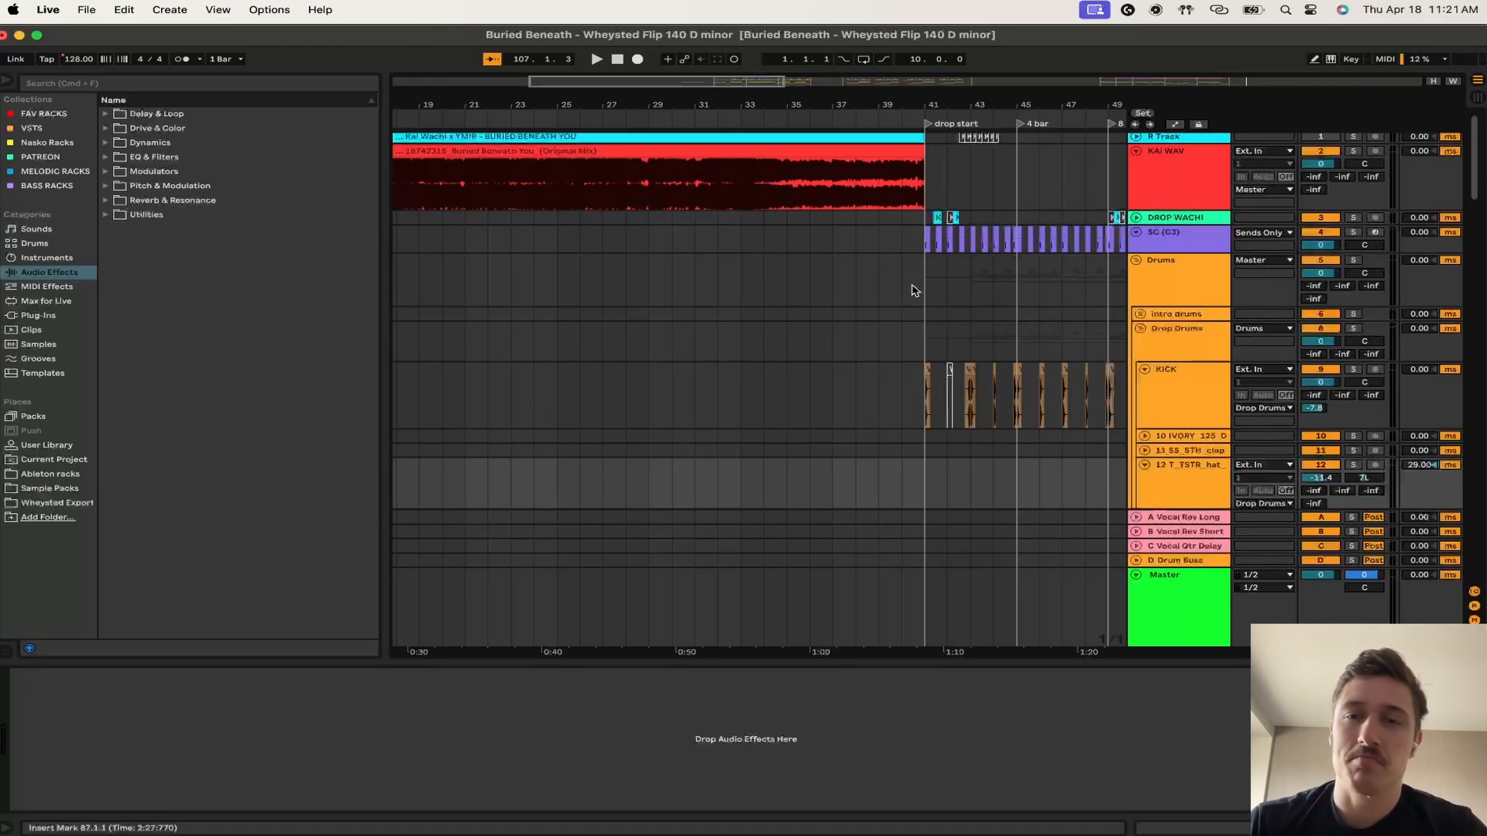
# - Solo the KICK track and play it from the drop start at bar 41
pyautogui.scroll(2, 937, 305)
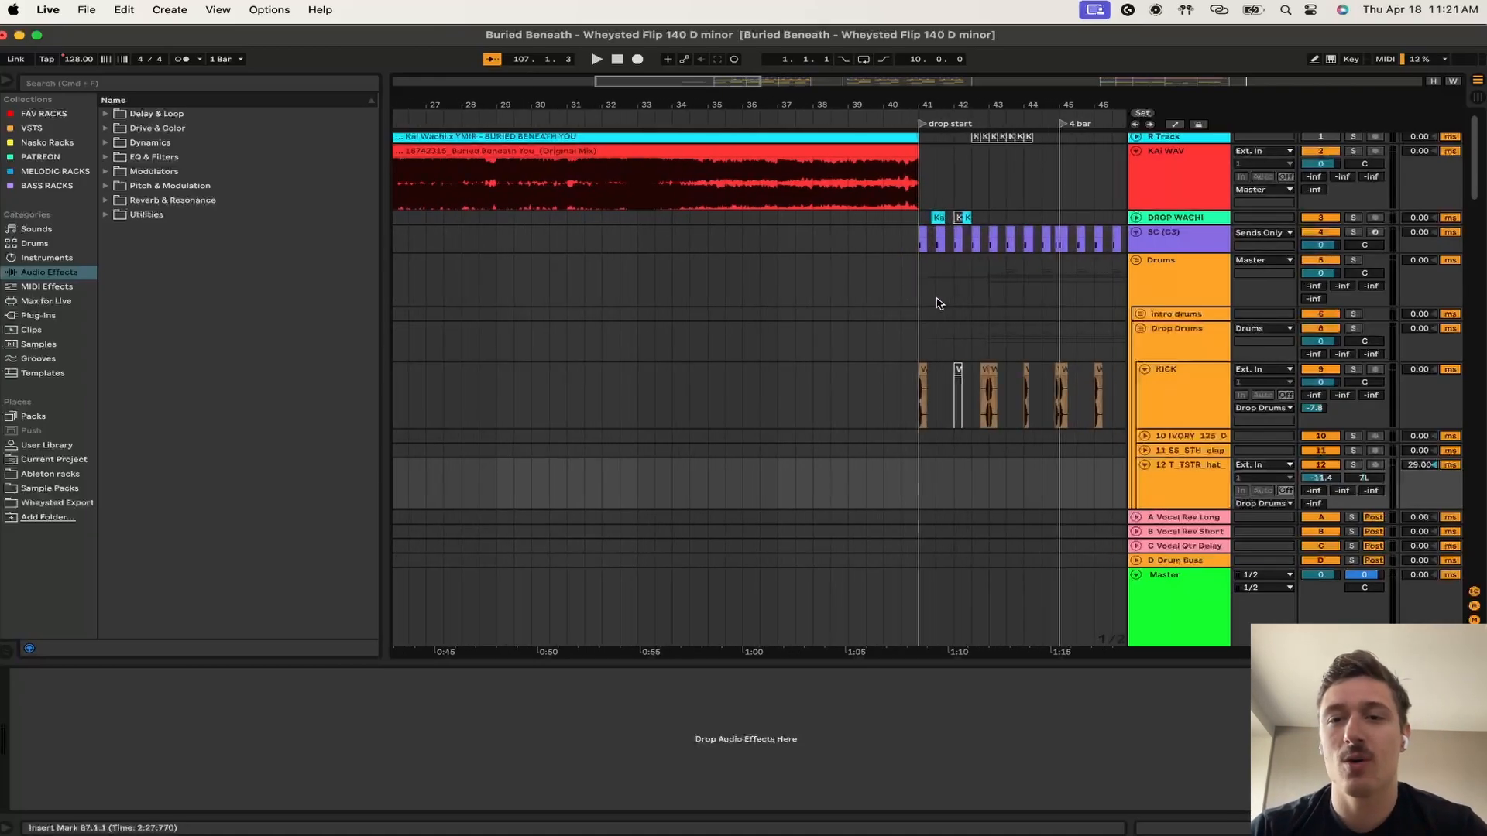
pyautogui.scroll(-3, 909, 296)
pyautogui.hscroll(3, 910, 296)
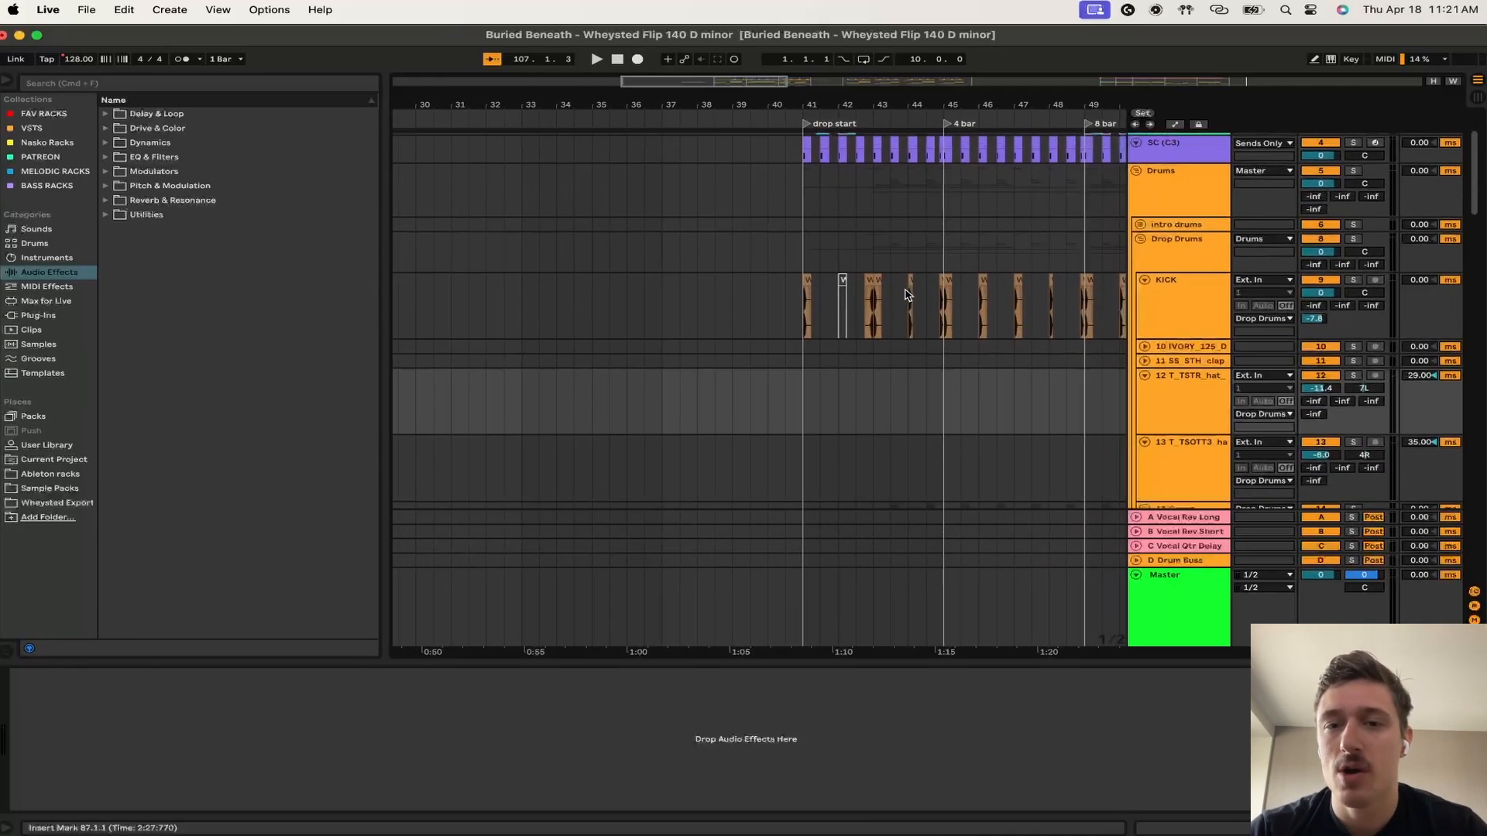
pyautogui.scroll(5, 813, 314)
pyautogui.click(802, 317)
pyautogui.press('s')
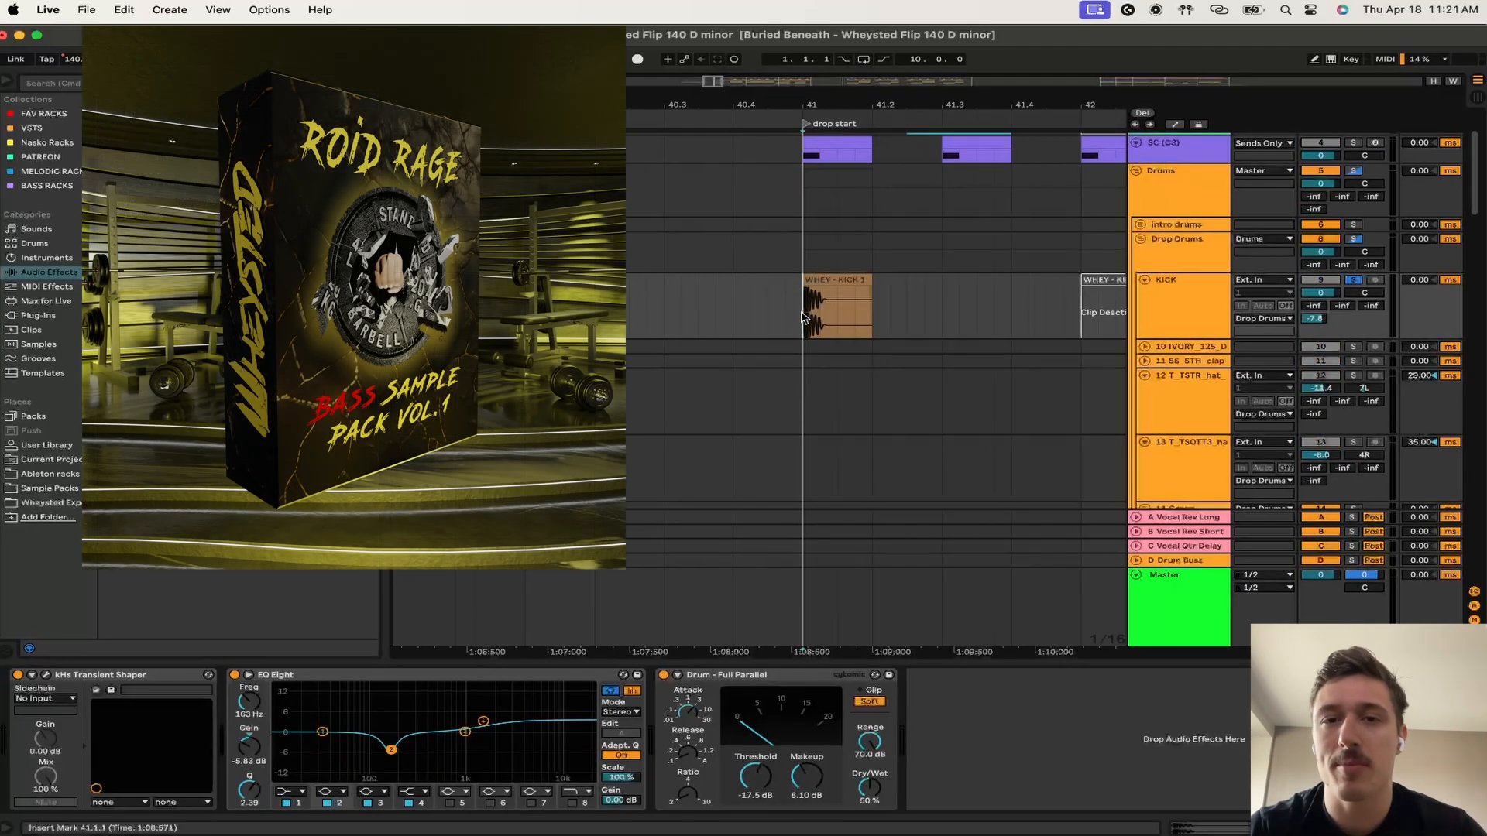
pyautogui.press('space')
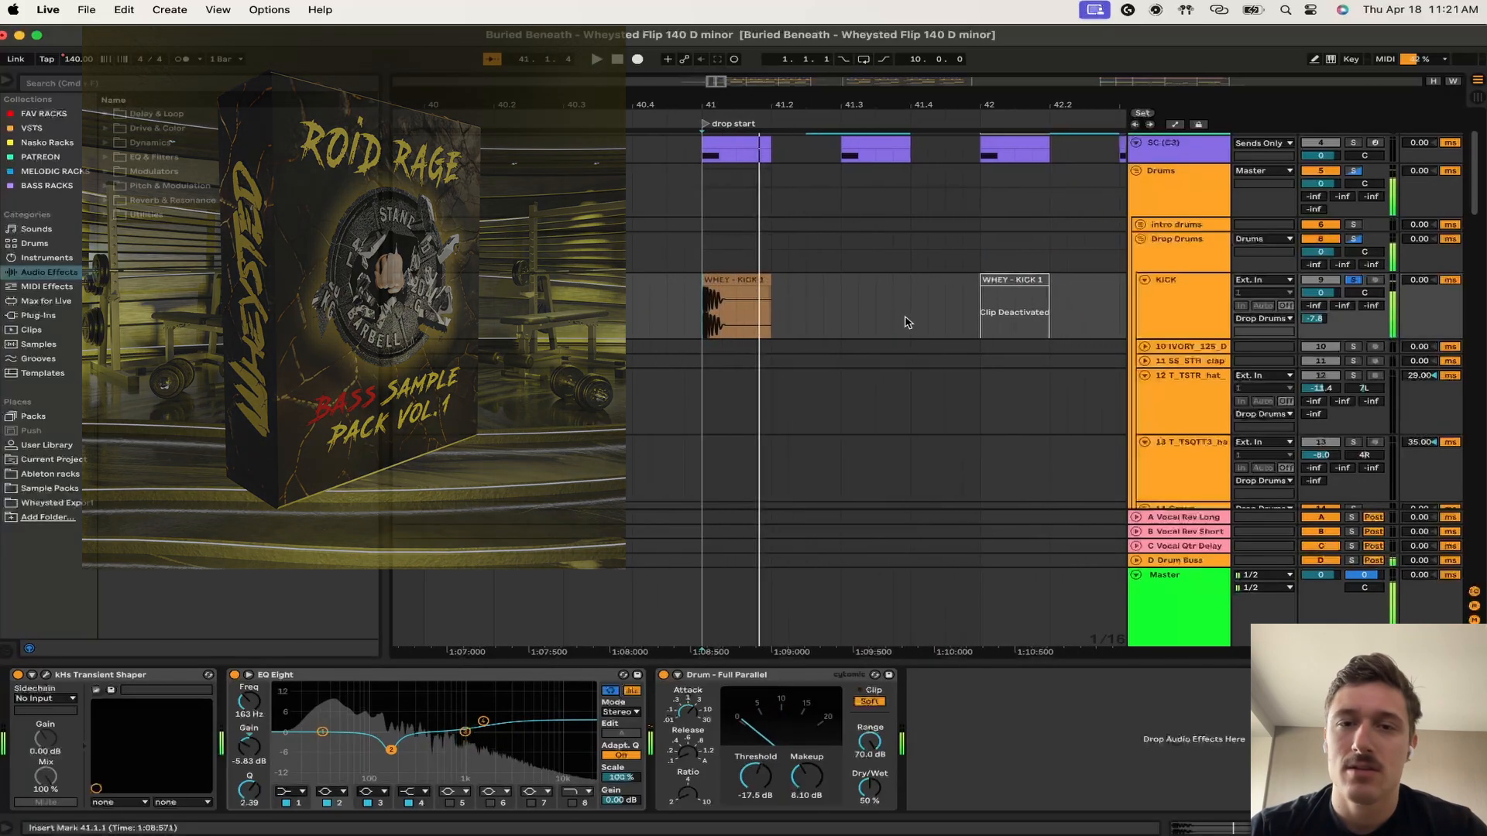
# - Rename the 14 Group as Snare Group and play the SNARE track soloed from bar 43.3
pyautogui.hscroll(4, 907, 323)
pyautogui.scroll(-5, 909, 328)
pyautogui.scroll(5, 909, 329)
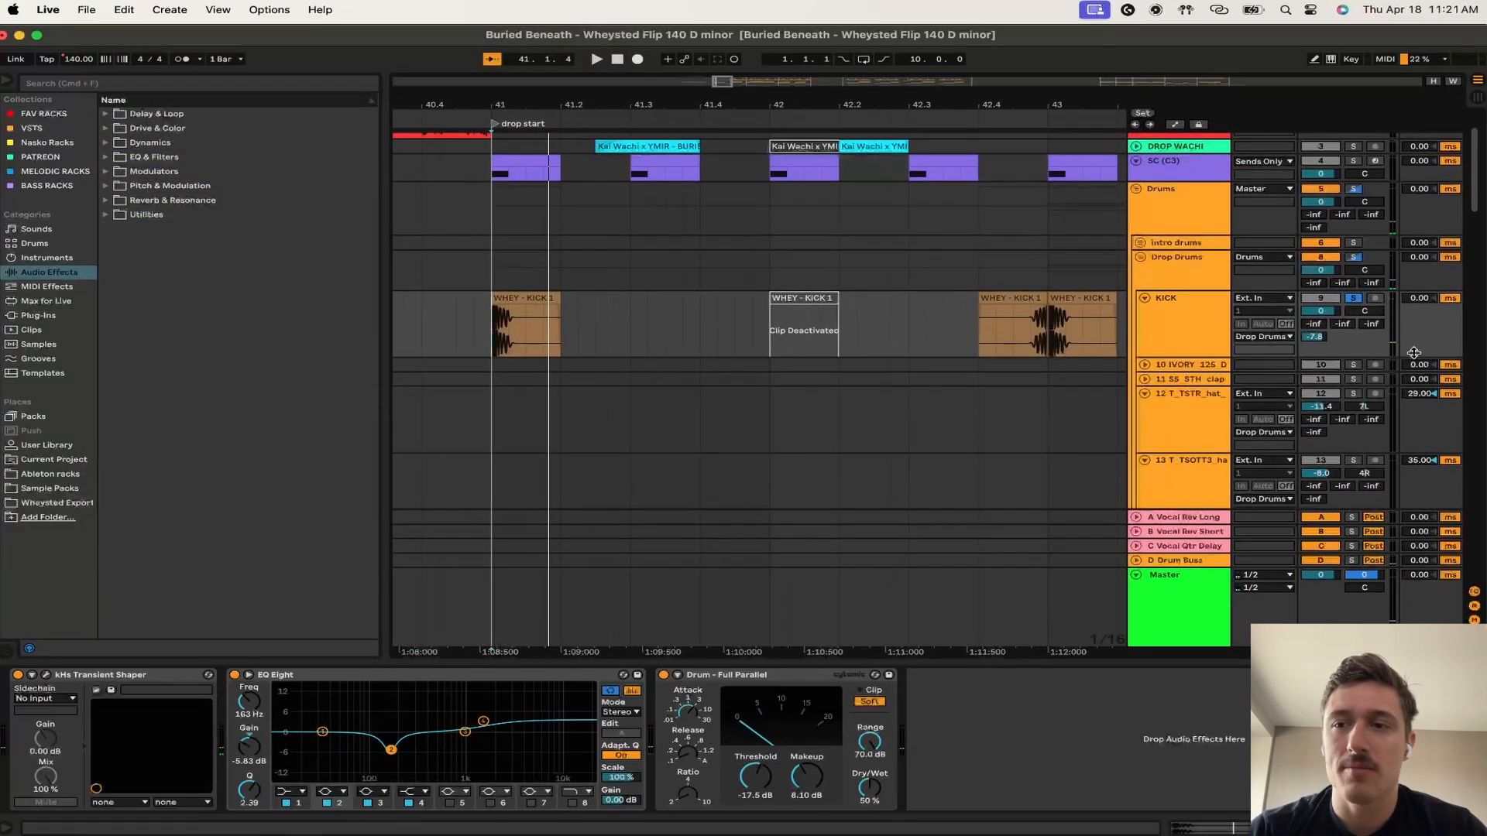
pyautogui.scroll(-6, 1177, 317)
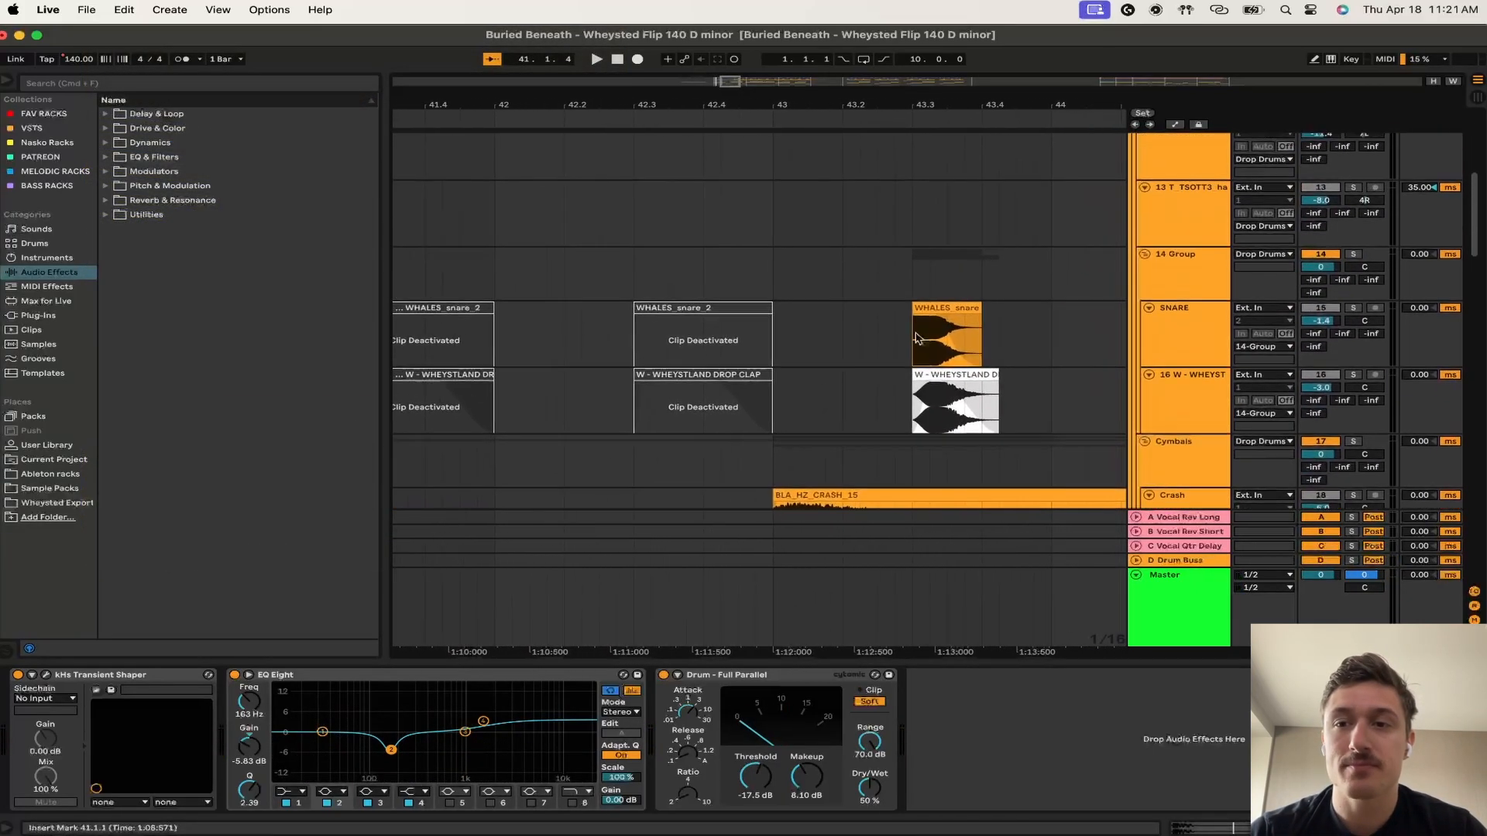
pyautogui.click(1172, 285)
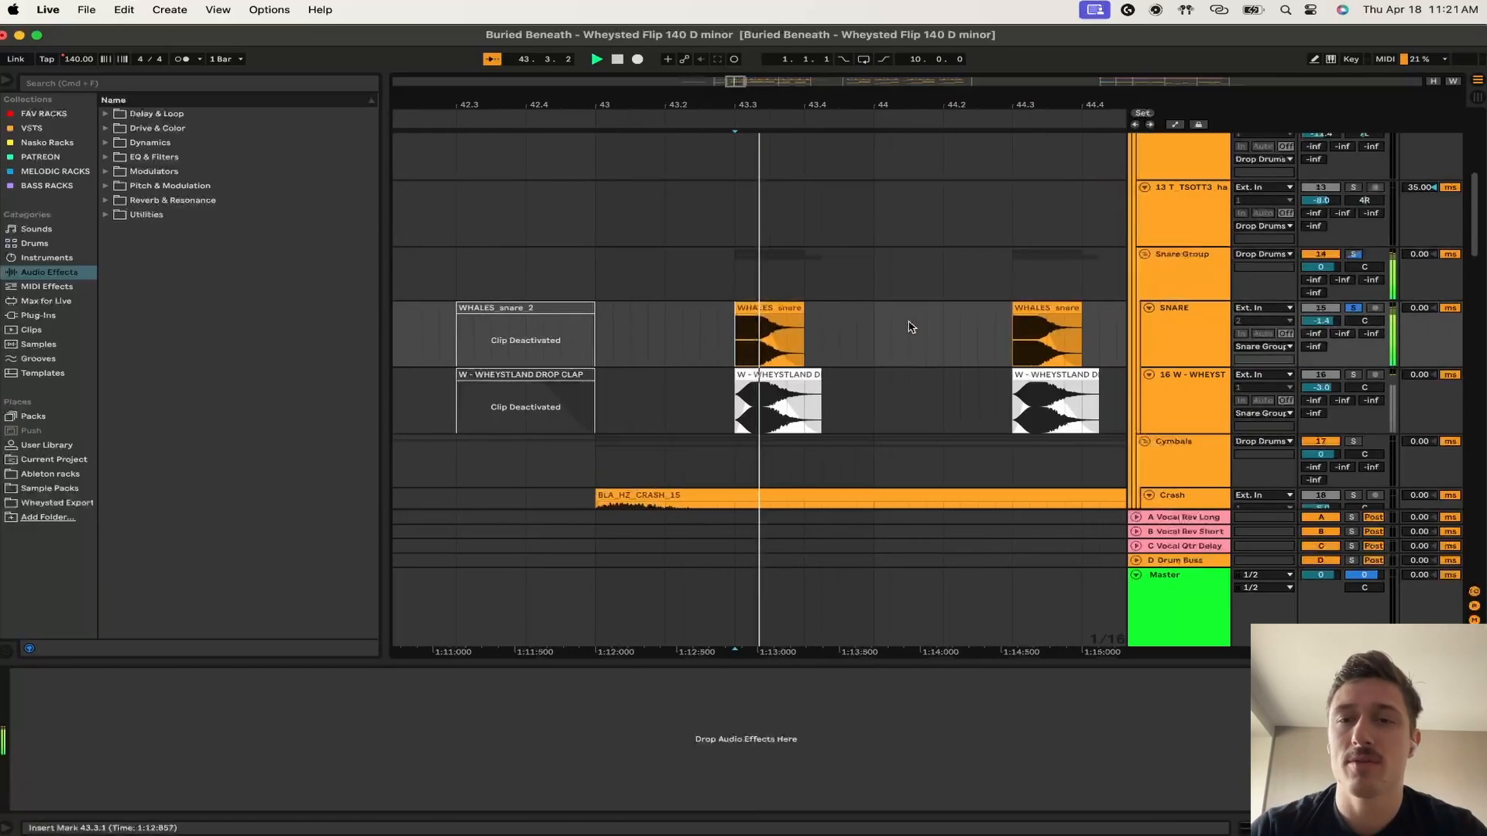
pyautogui.press('space')
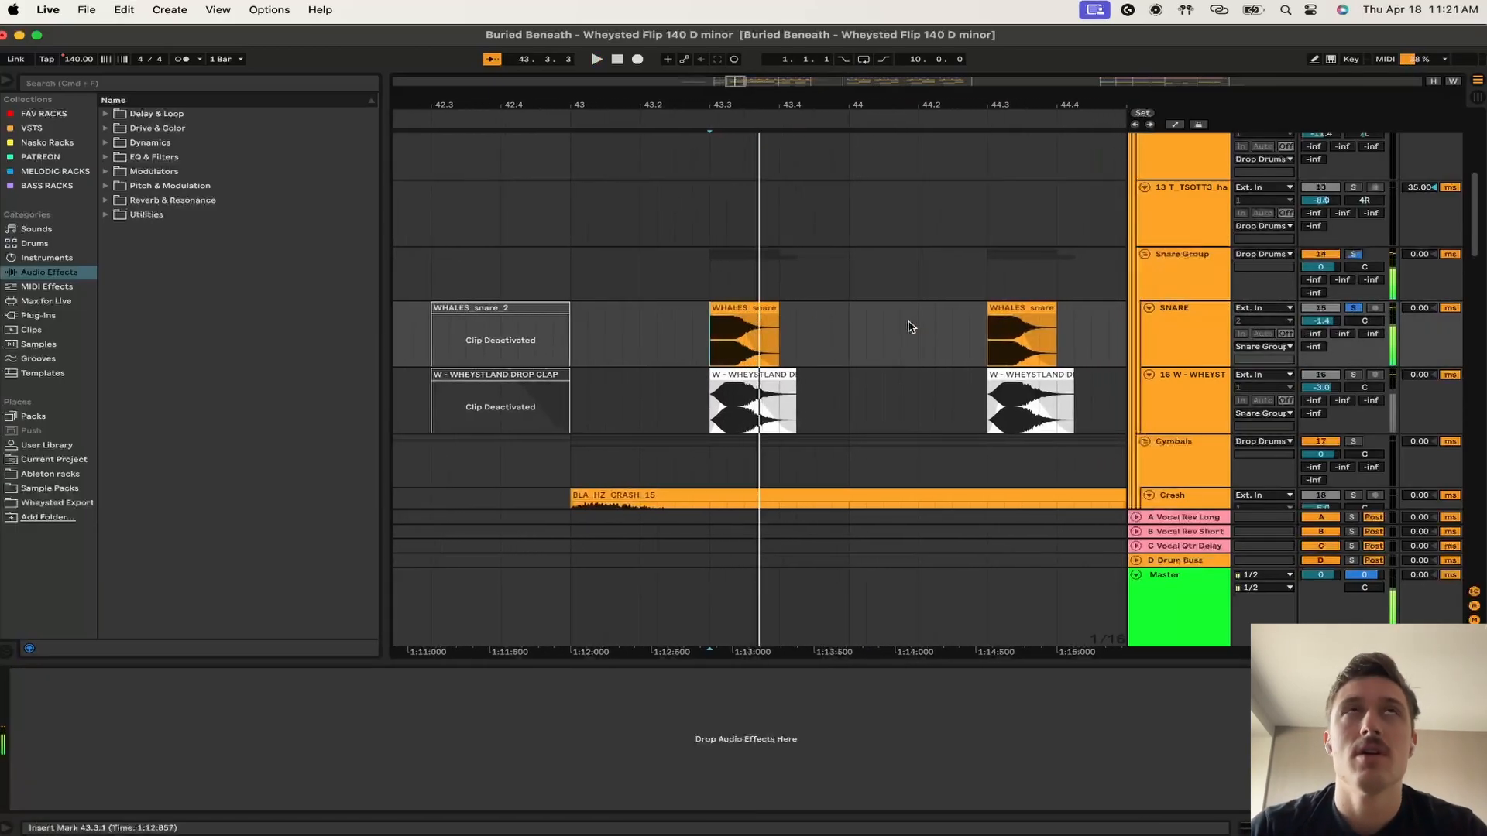
# - Play the WHEYSTLAND DROP CLAP track soloed from bar 43.3, followed by the whole Snare Group
pyautogui.click(702, 405)
pyautogui.press('space')
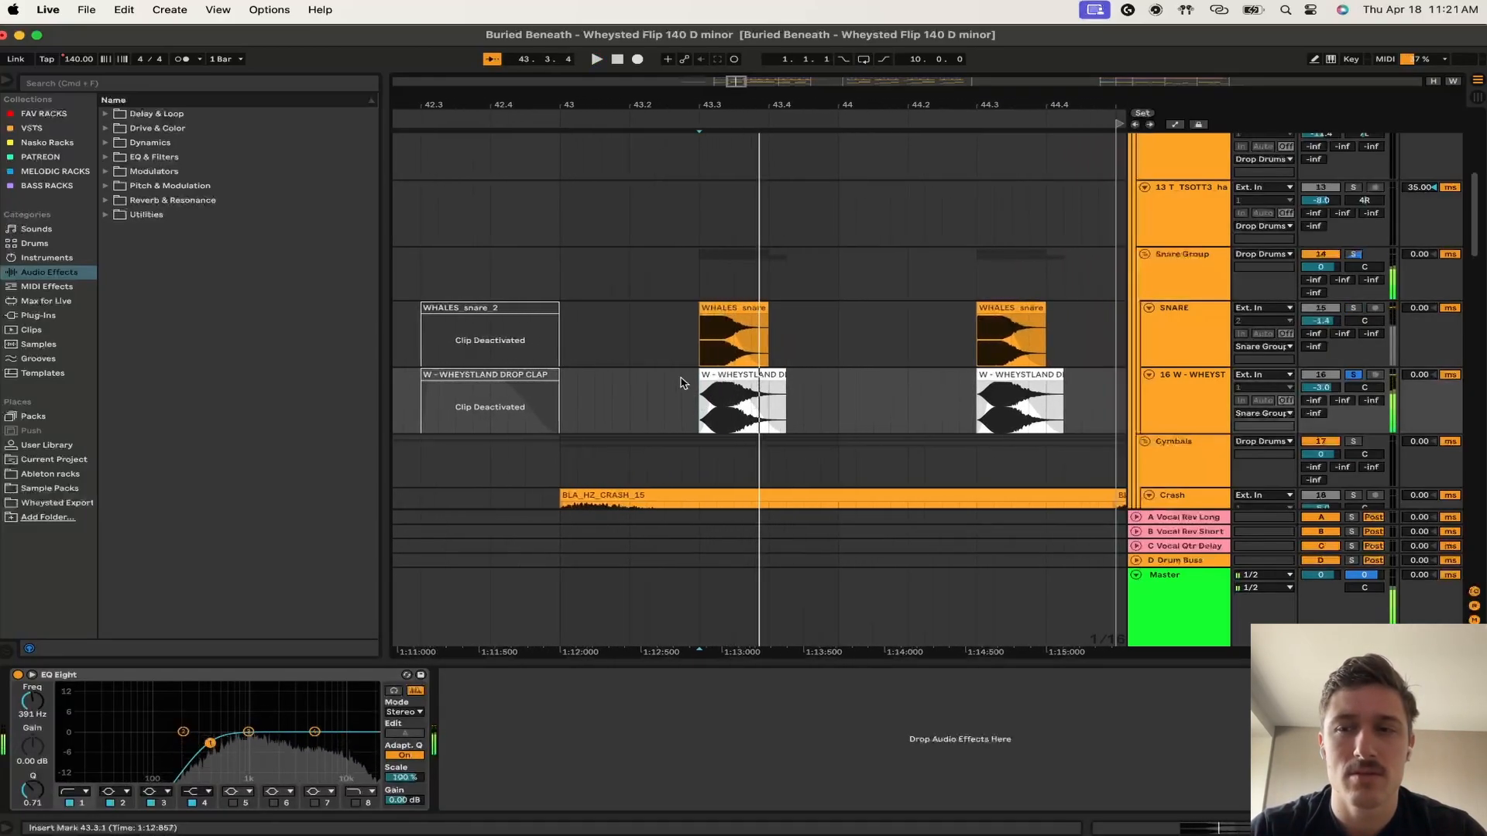
pyautogui.click(1092, 279)
pyautogui.press('space')
pyautogui.press('space')
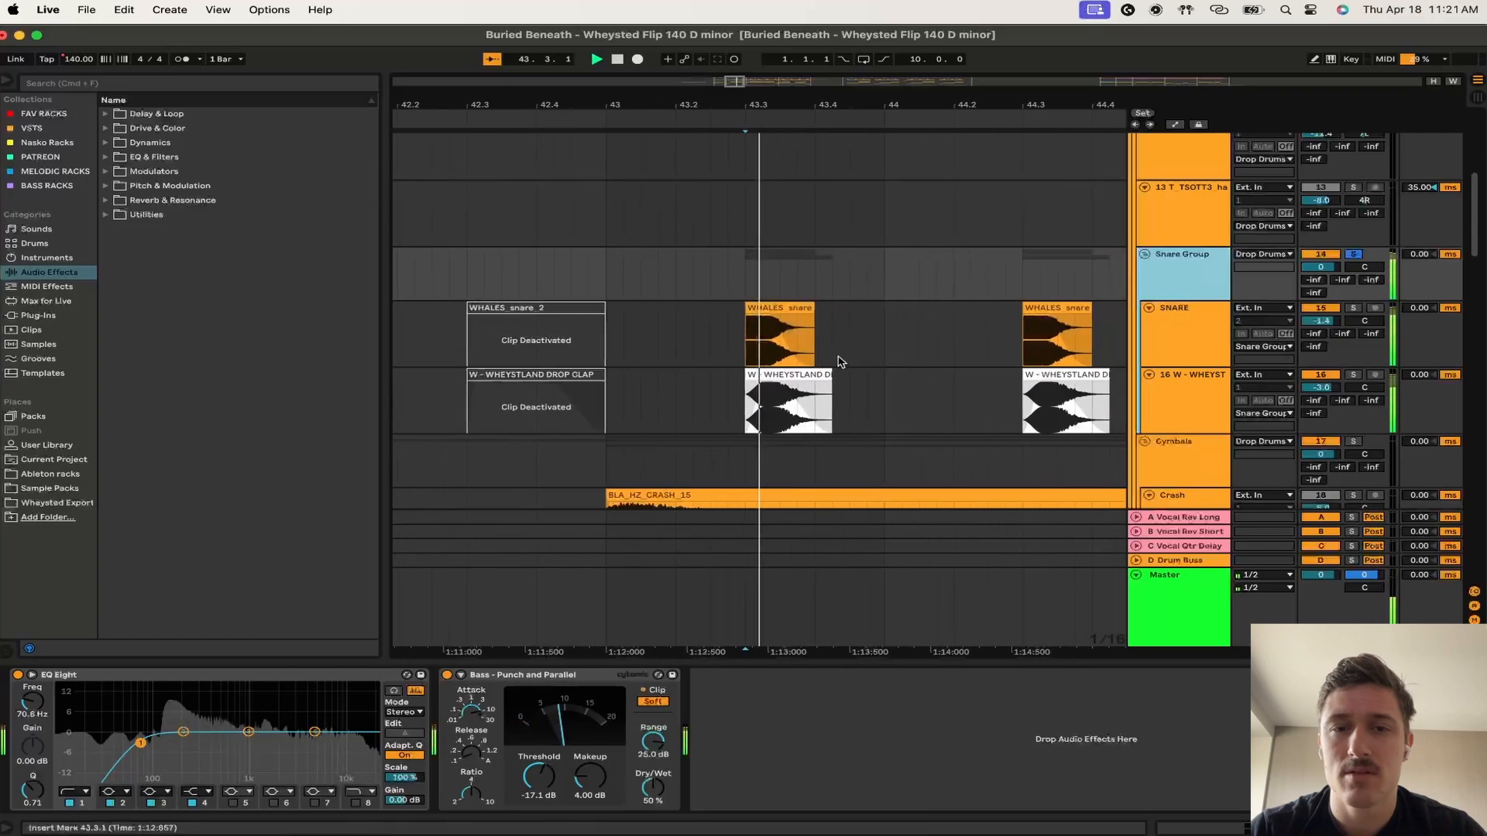
pyautogui.press('space')
# - Clear the Snare Group solo and play the Crash track soloed from bar 43
pyautogui.press('s')
pyautogui.press('-')
pyautogui.press('-')
pyautogui.scroll(-5, 809, 402)
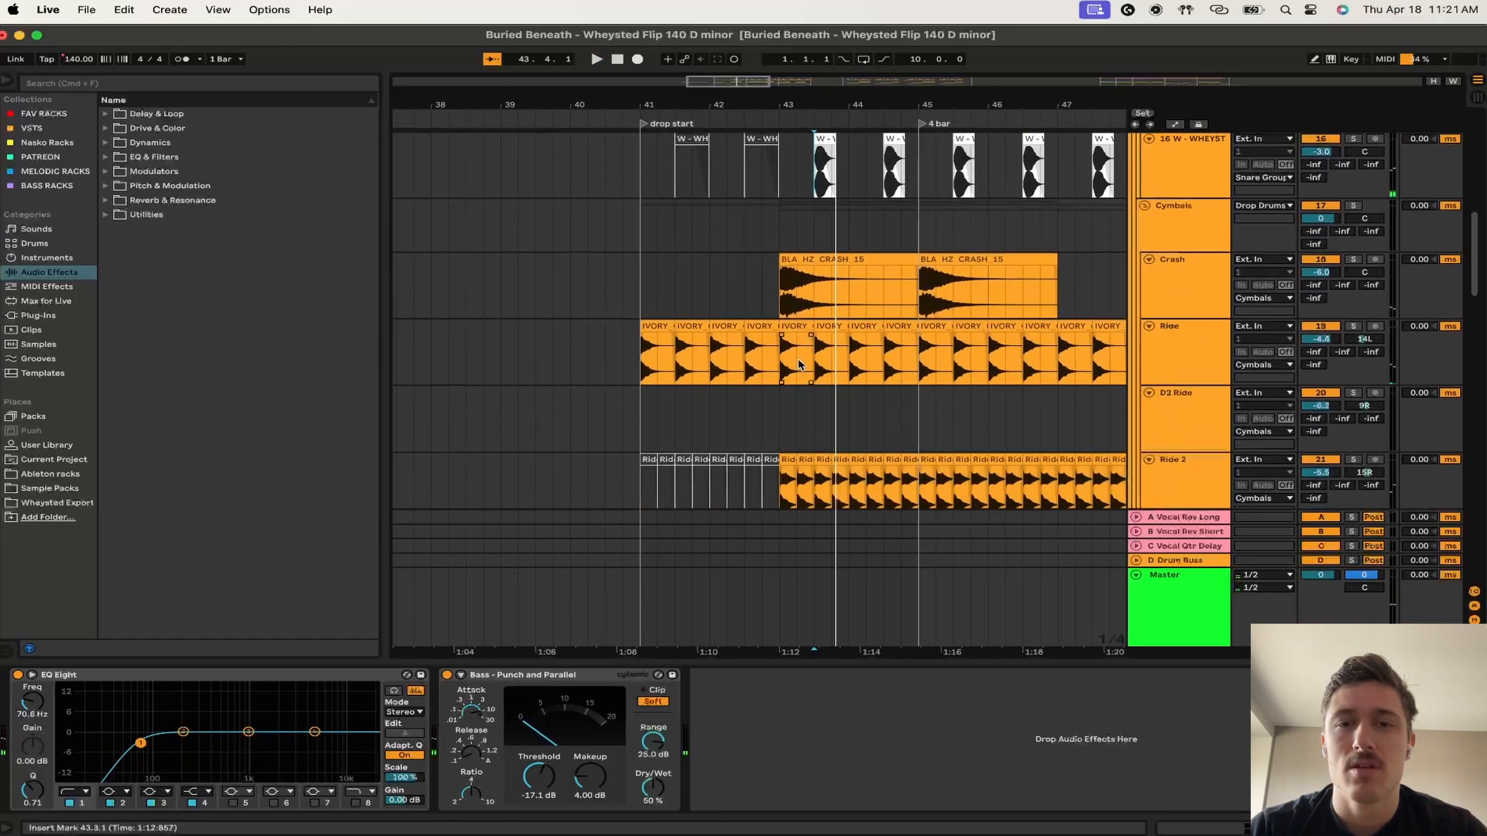
pyautogui.click(762, 298)
pyautogui.press('s')
pyautogui.press('space')
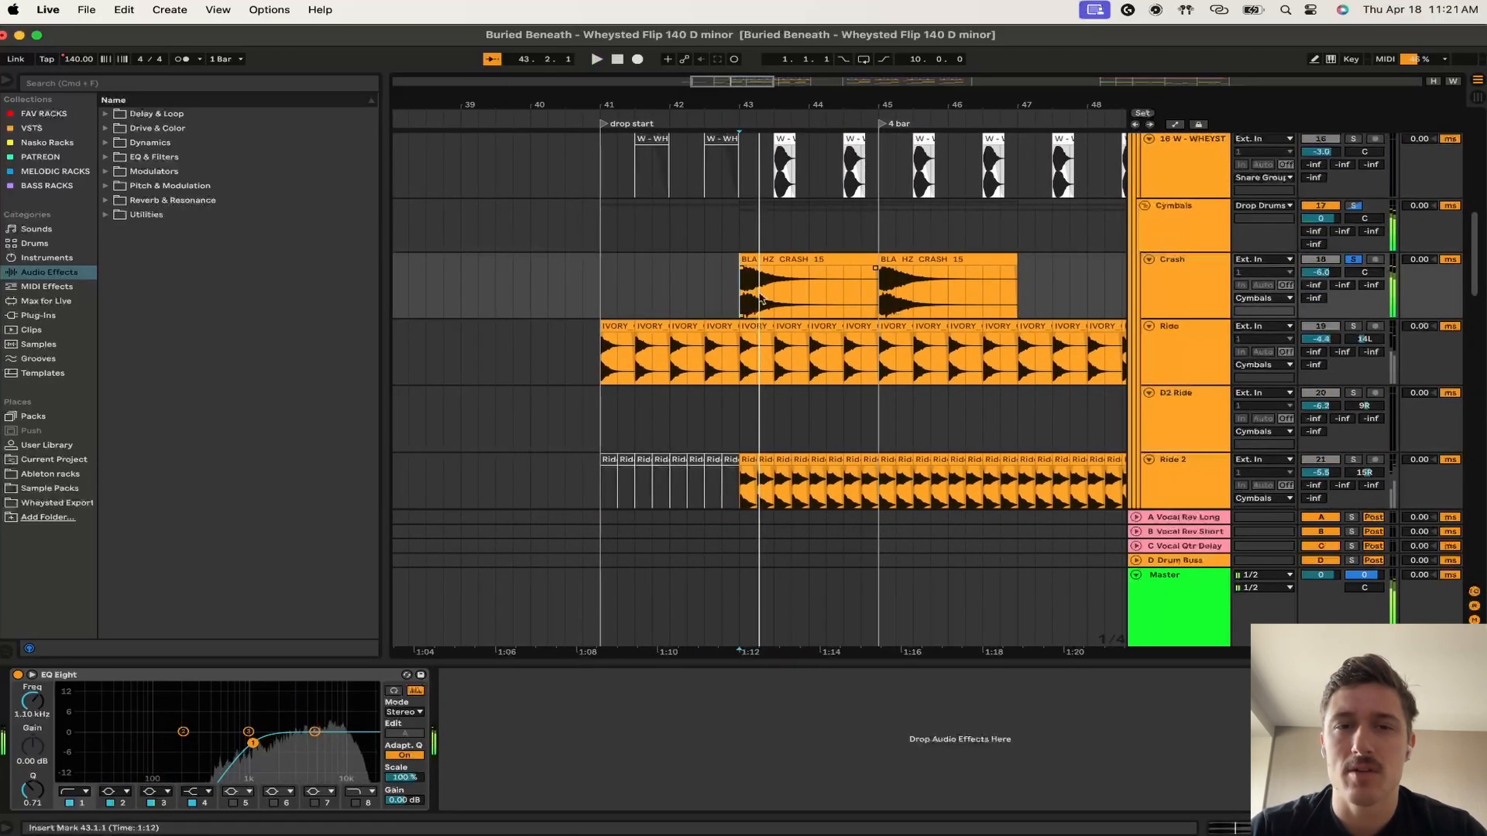
pyautogui.click(747, 260)
# - Solo the Ride track and play its clips in the drop
pyautogui.click(605, 336)
pyautogui.press('s')
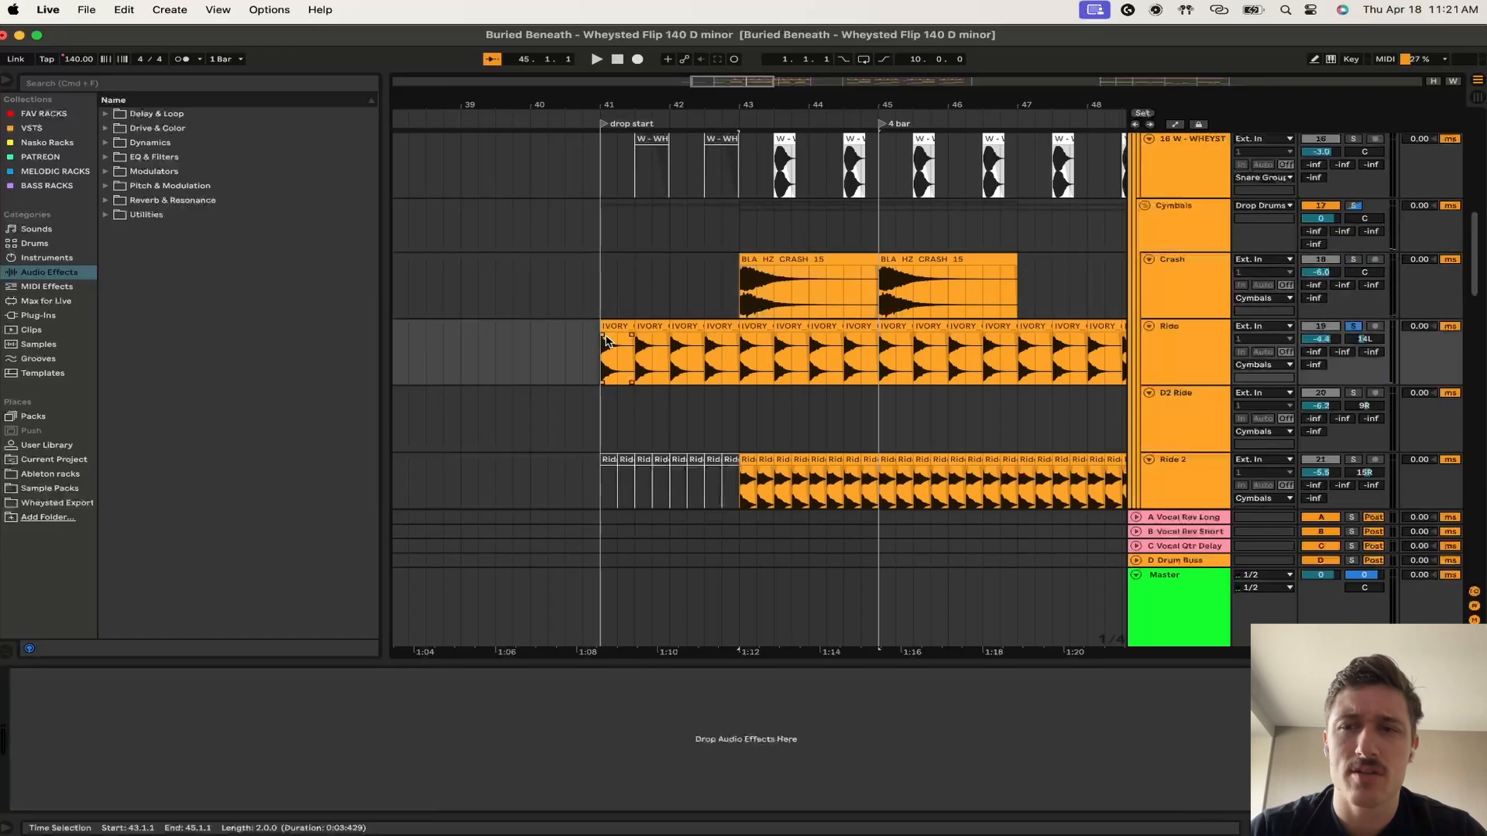
pyautogui.press('space')
pyautogui.scroll(-5, 766, 387)
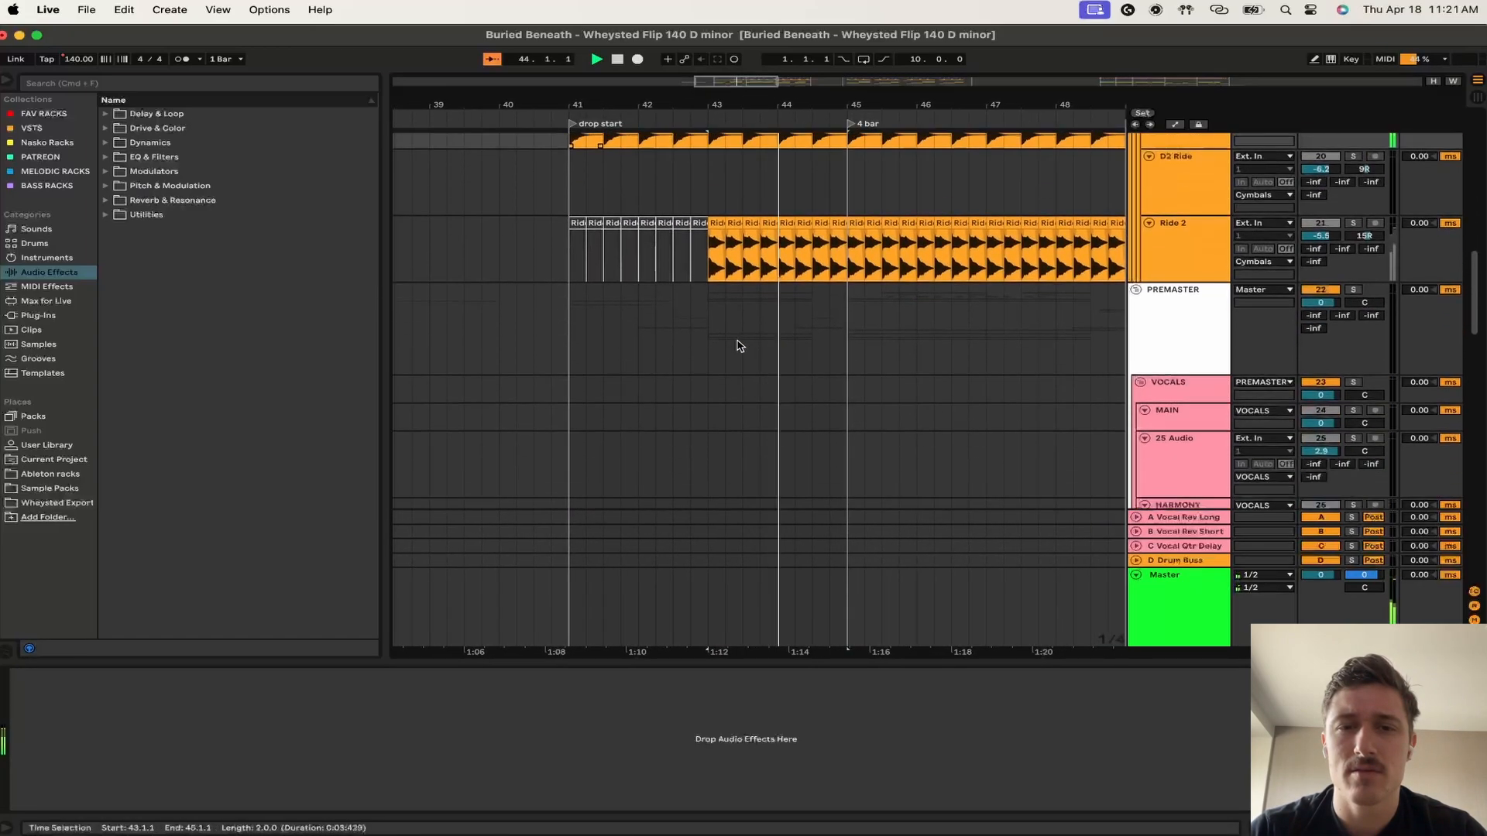
# - Solo the Ride 2 track and play it from bar 43
pyautogui.click(713, 261)
pyautogui.press('space')
pyautogui.press('s')
pyautogui.press('space')
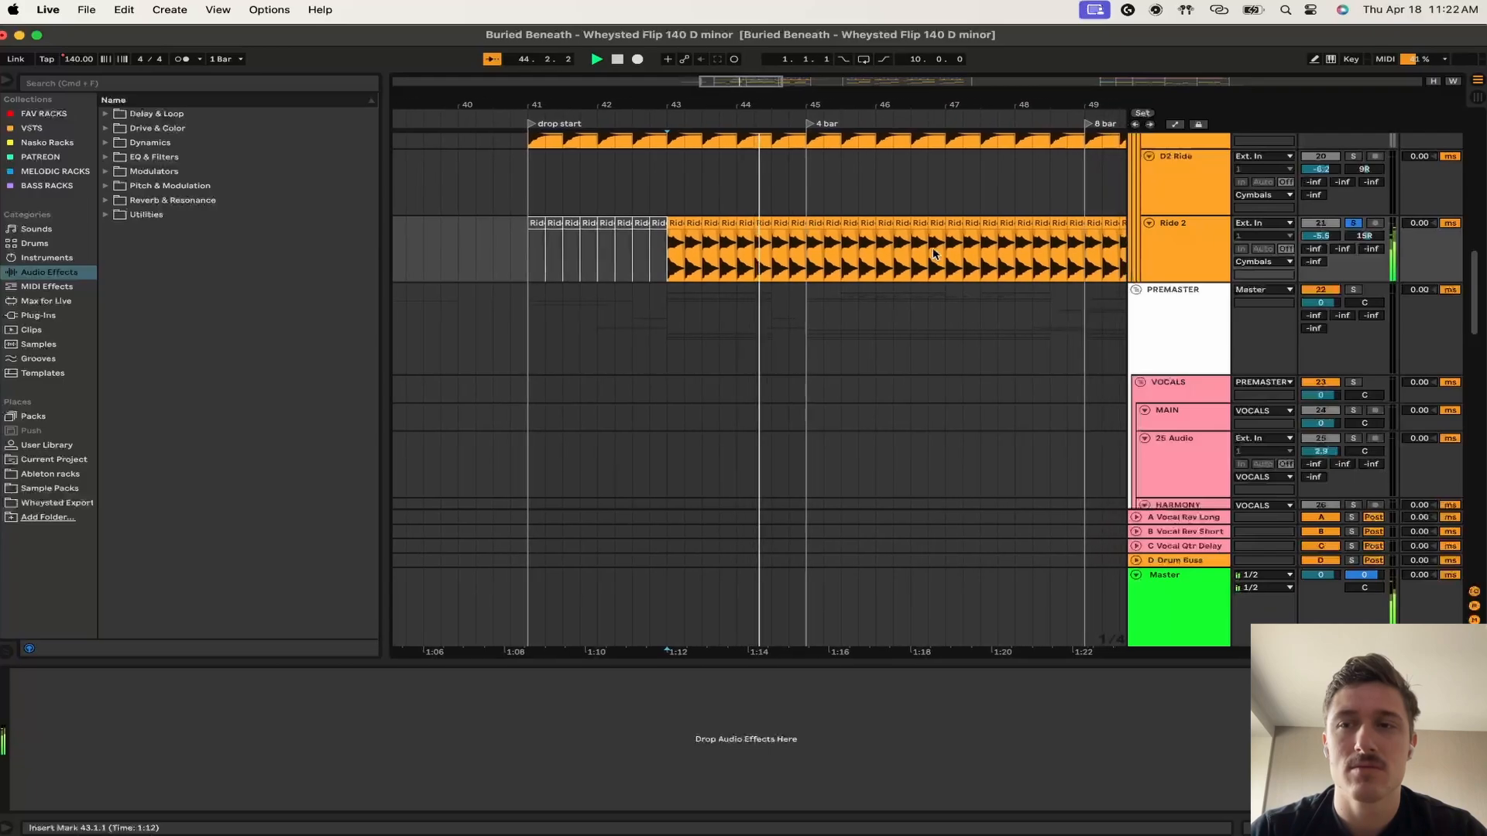
# - Play the KICK track soloed from just before the 8 bar marker and again from bar 42.4
pyautogui.scroll(5, 937, 252)
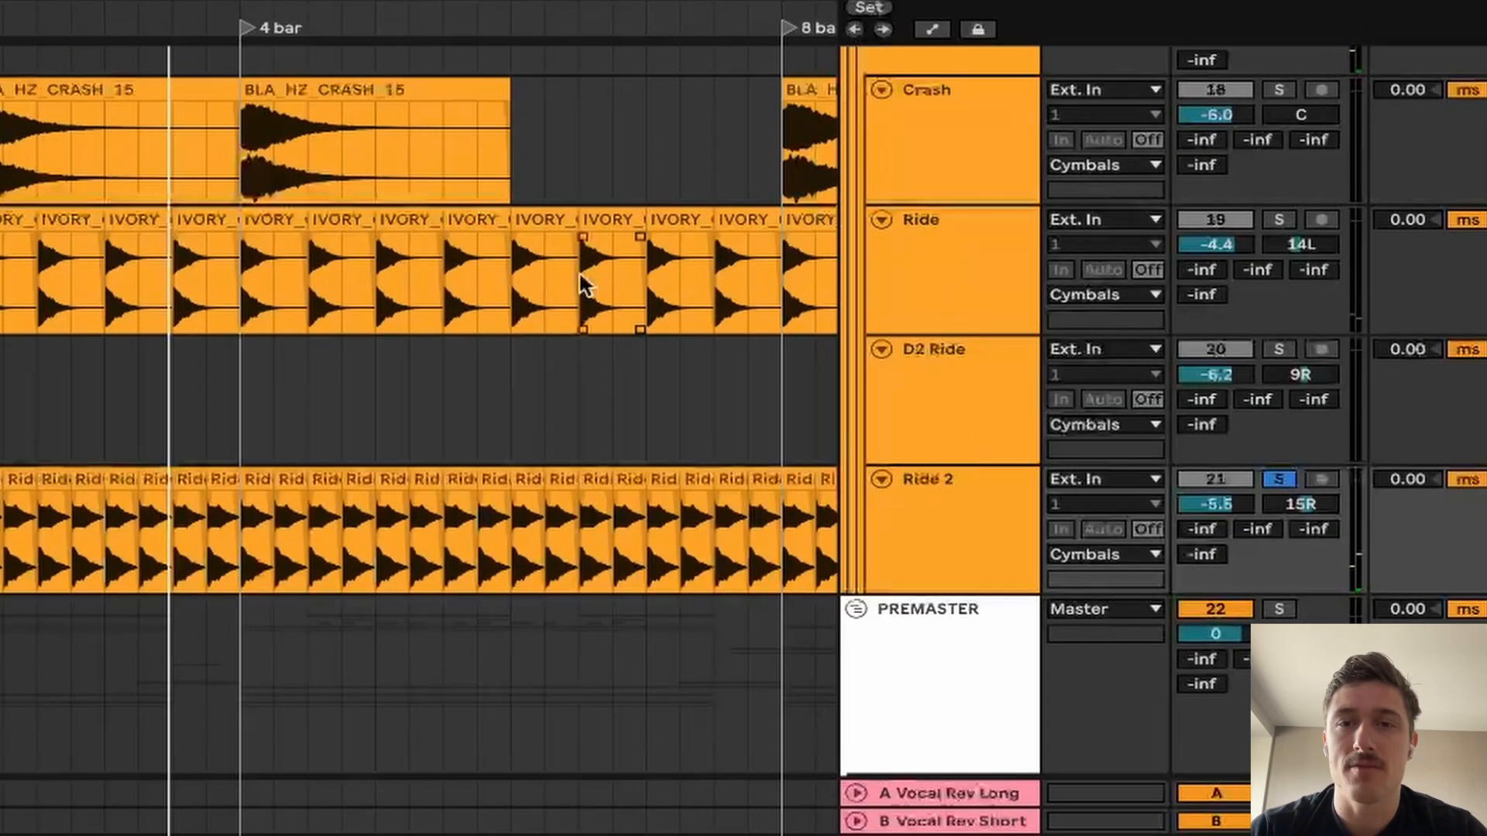
pyautogui.click(551, 273)
pyautogui.scroll(5, 441, 291)
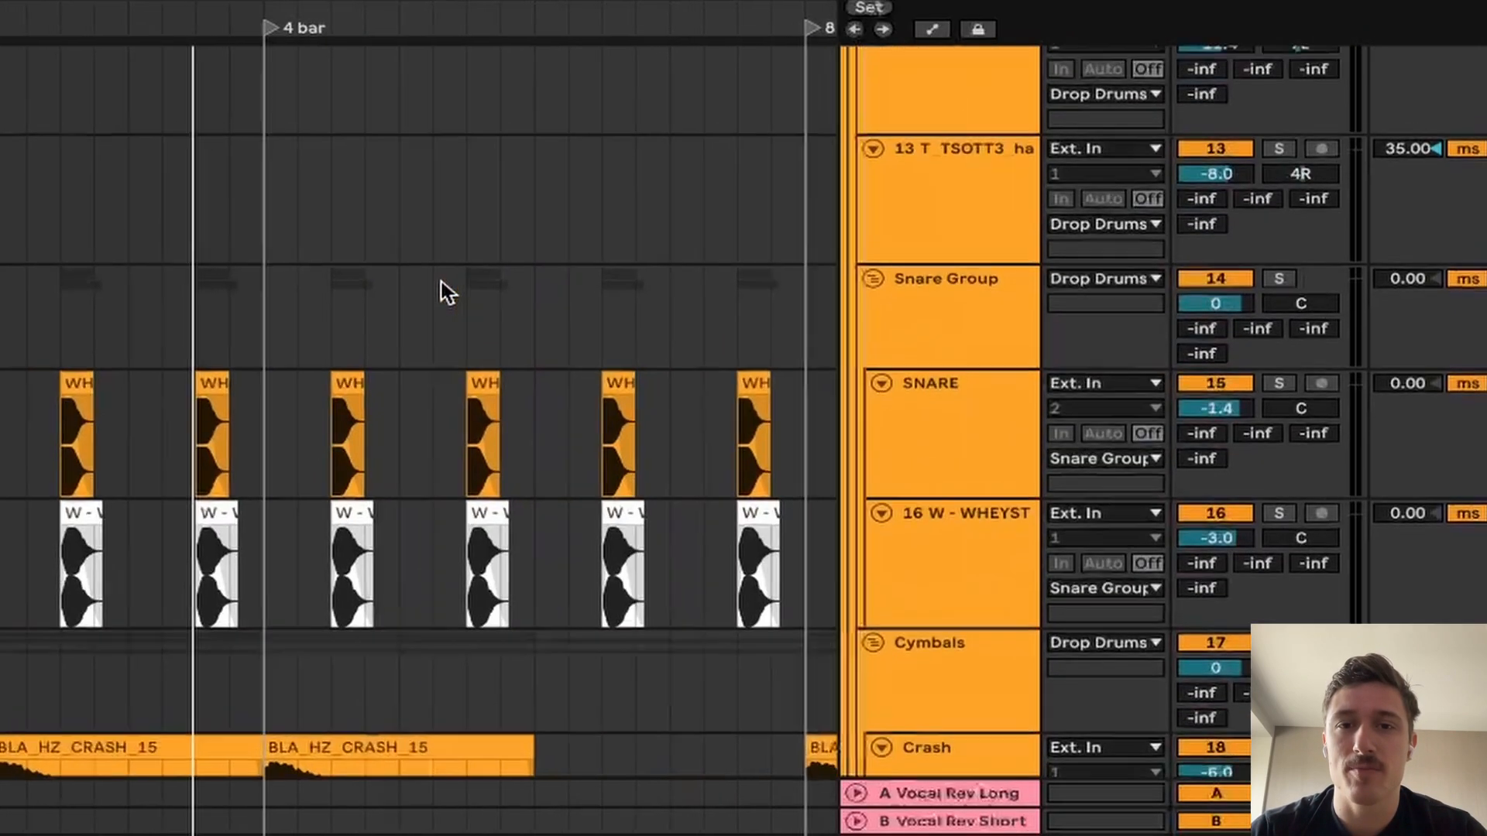
pyautogui.click(814, 260)
pyautogui.press('space')
pyautogui.hscroll(3, 812, 261)
pyautogui.press('s')
pyautogui.scroll(-1, 811, 260)
pyautogui.press('space')
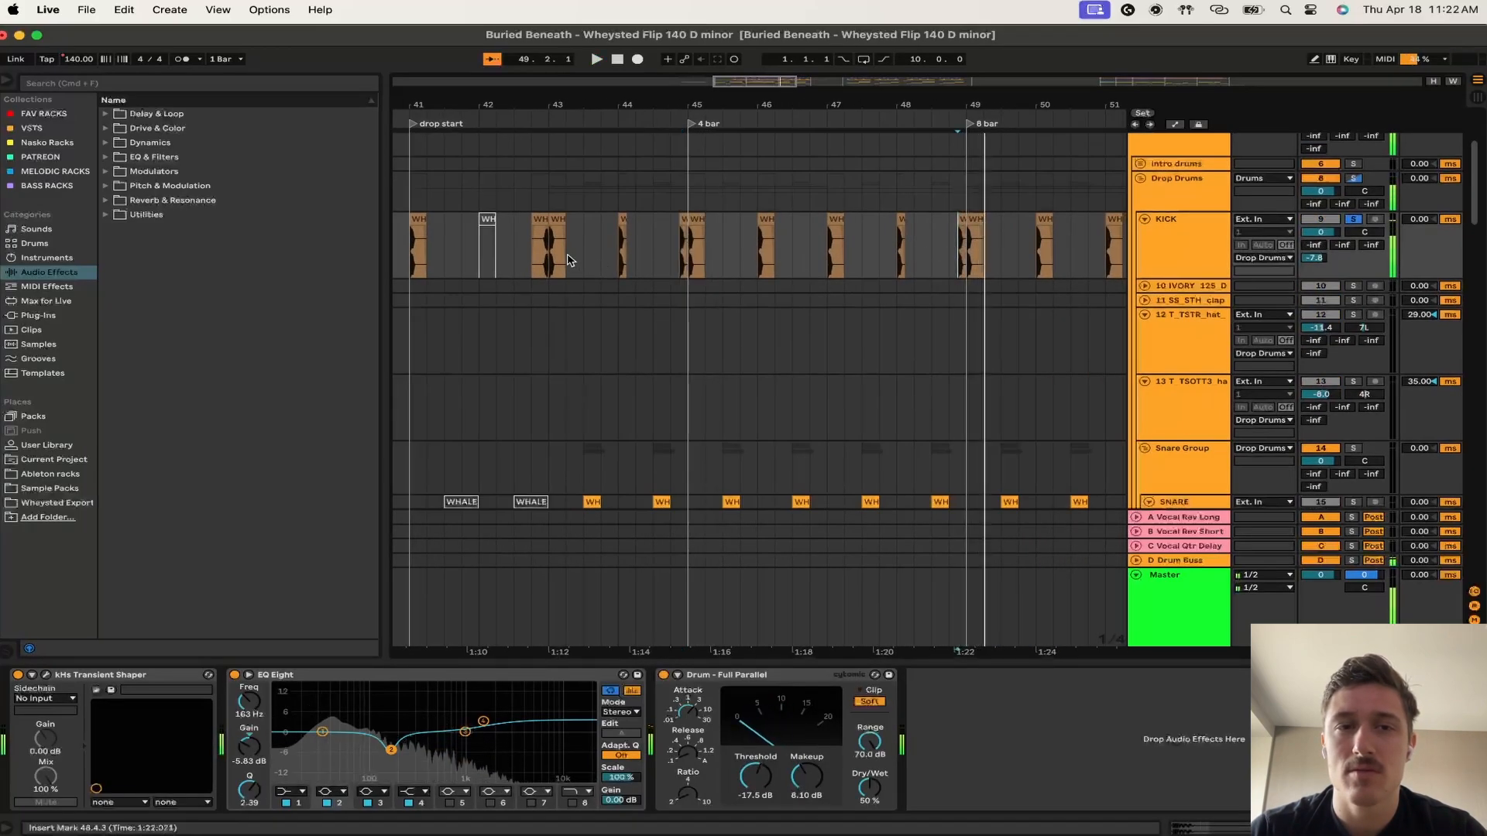
pyautogui.click(540, 252)
# - Solo the Drop Drums group and play it from the drop start, then from the double kick at bar 42.4
pyautogui.scroll(10, 823, 352)
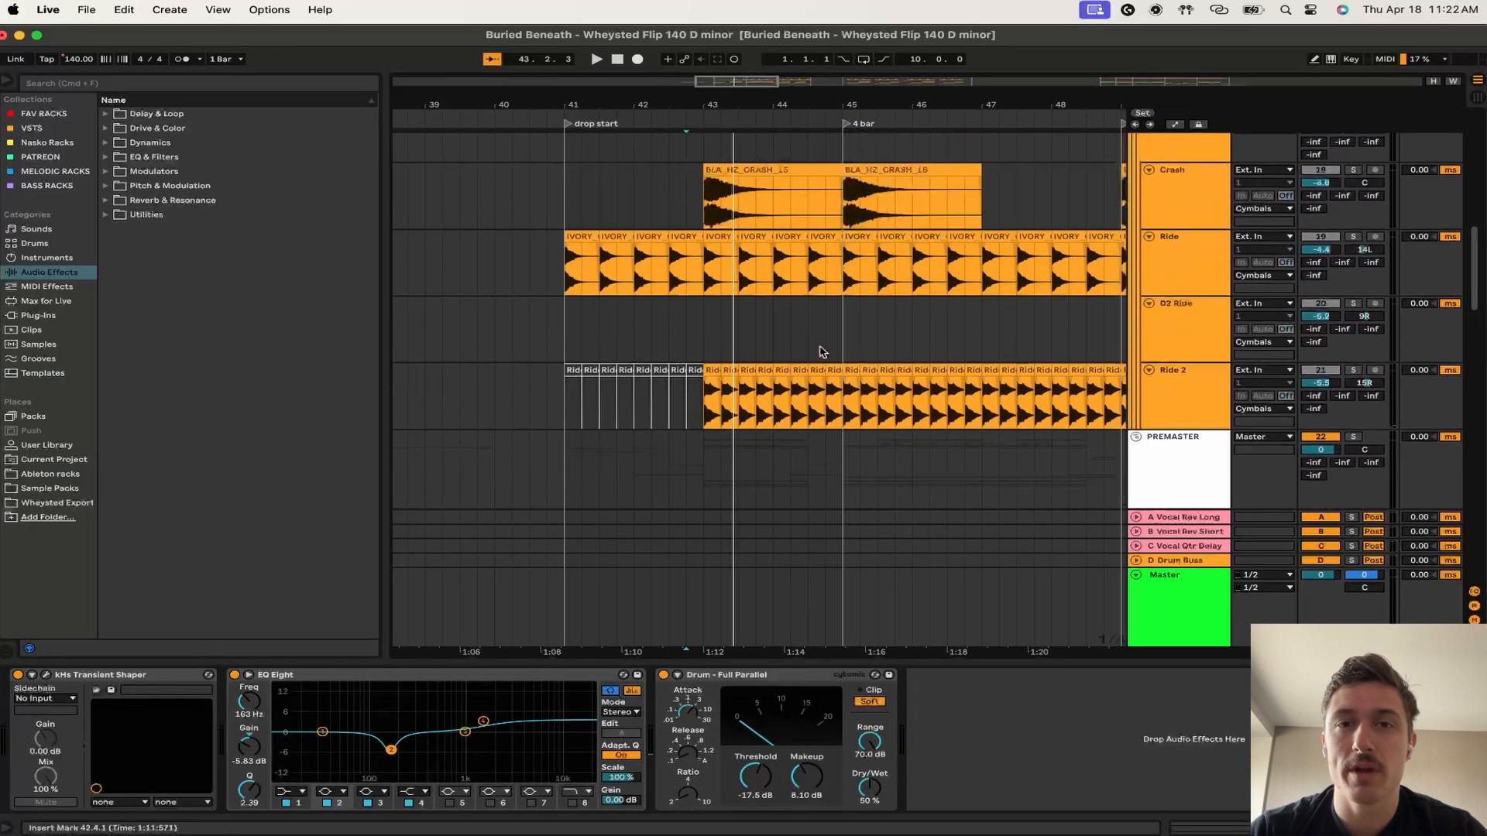
pyautogui.scroll(8, 1164, 151)
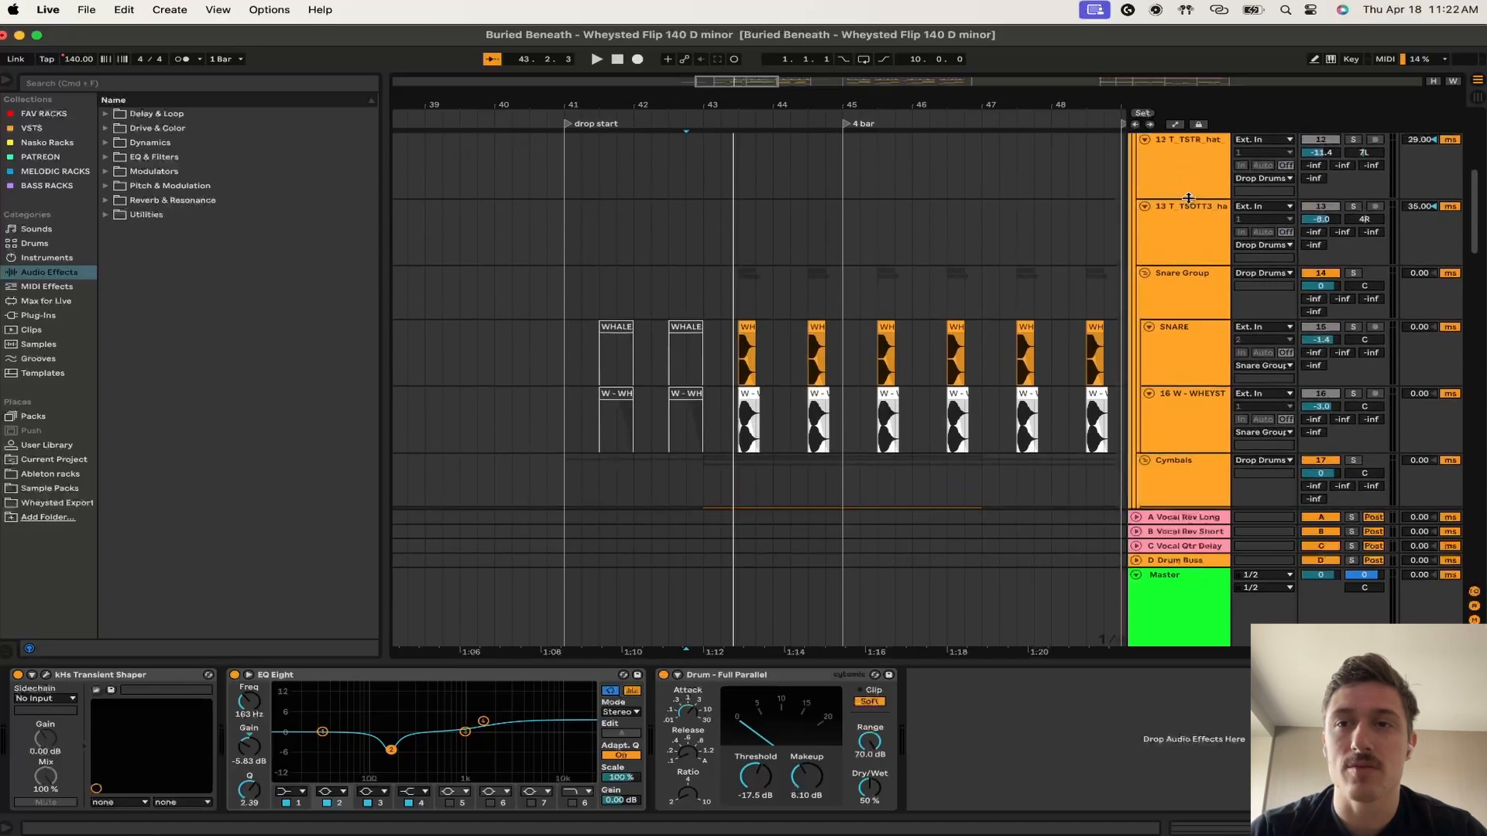
pyautogui.click(1178, 231)
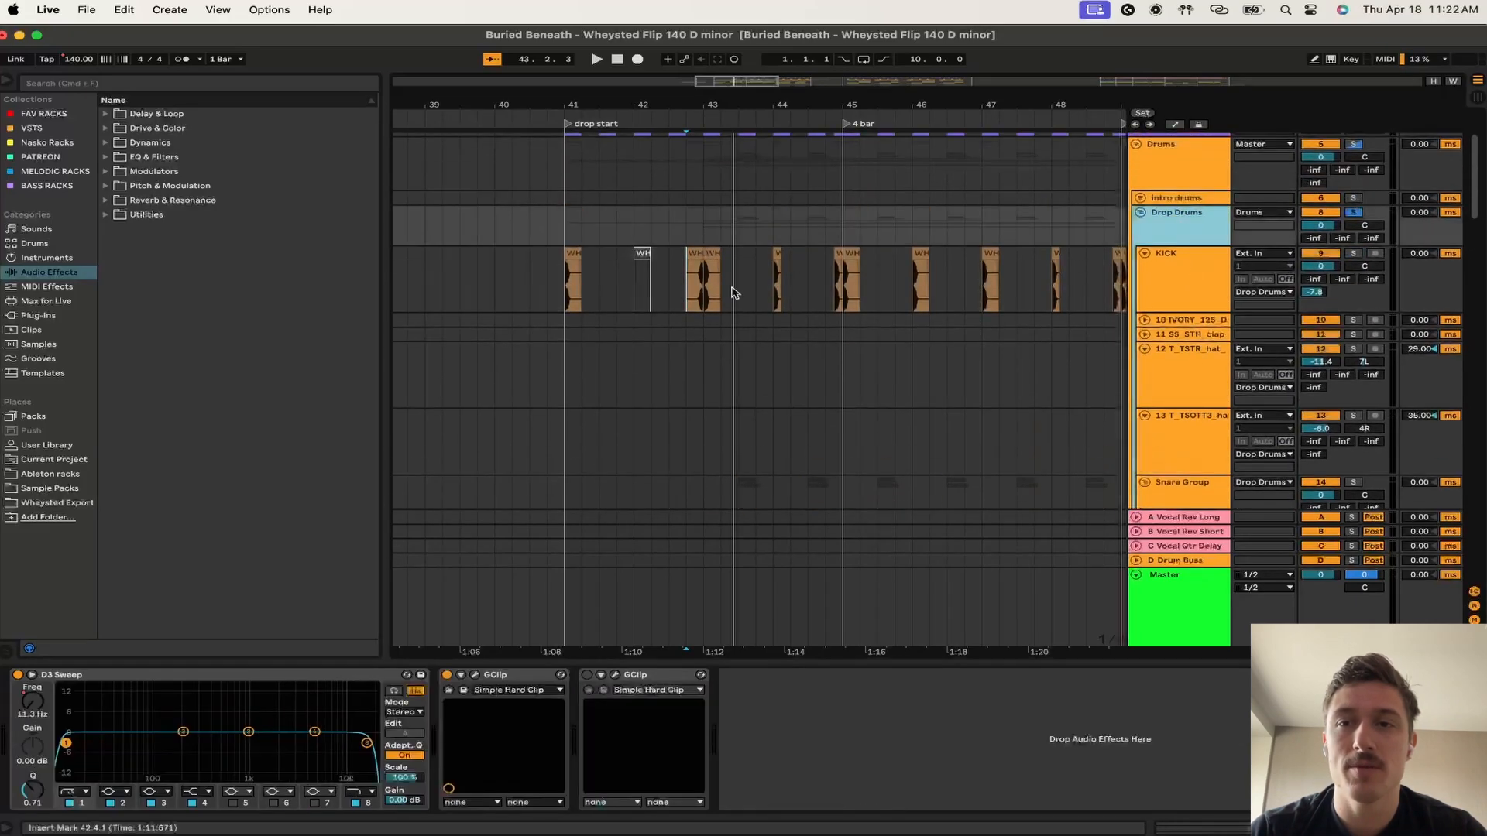
pyautogui.click(565, 279)
pyautogui.press('space')
pyautogui.scroll(-6, 933, 343)
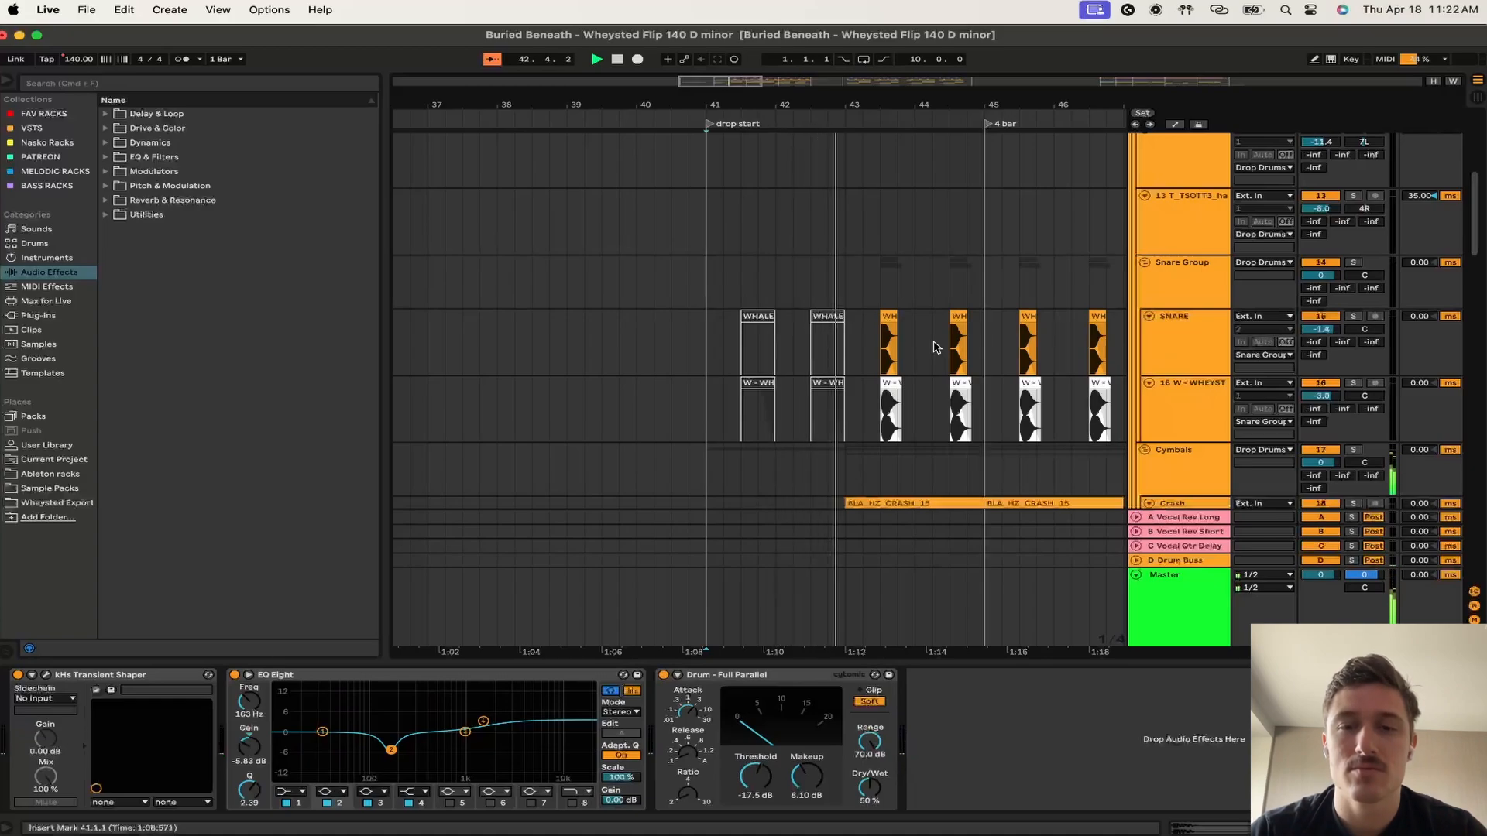
pyautogui.scroll(5, 933, 349)
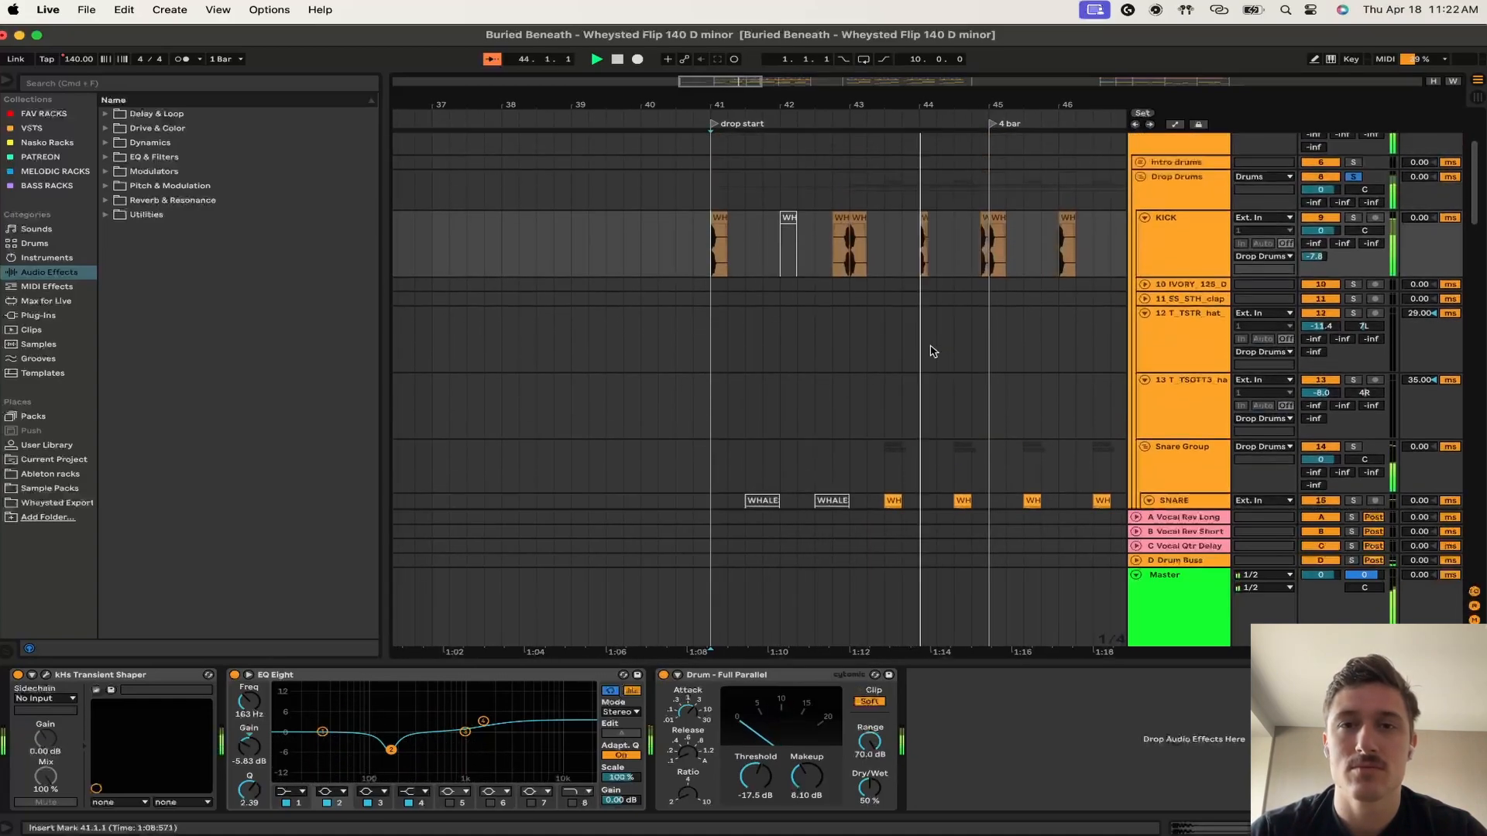
pyautogui.scroll(5, 887, 295)
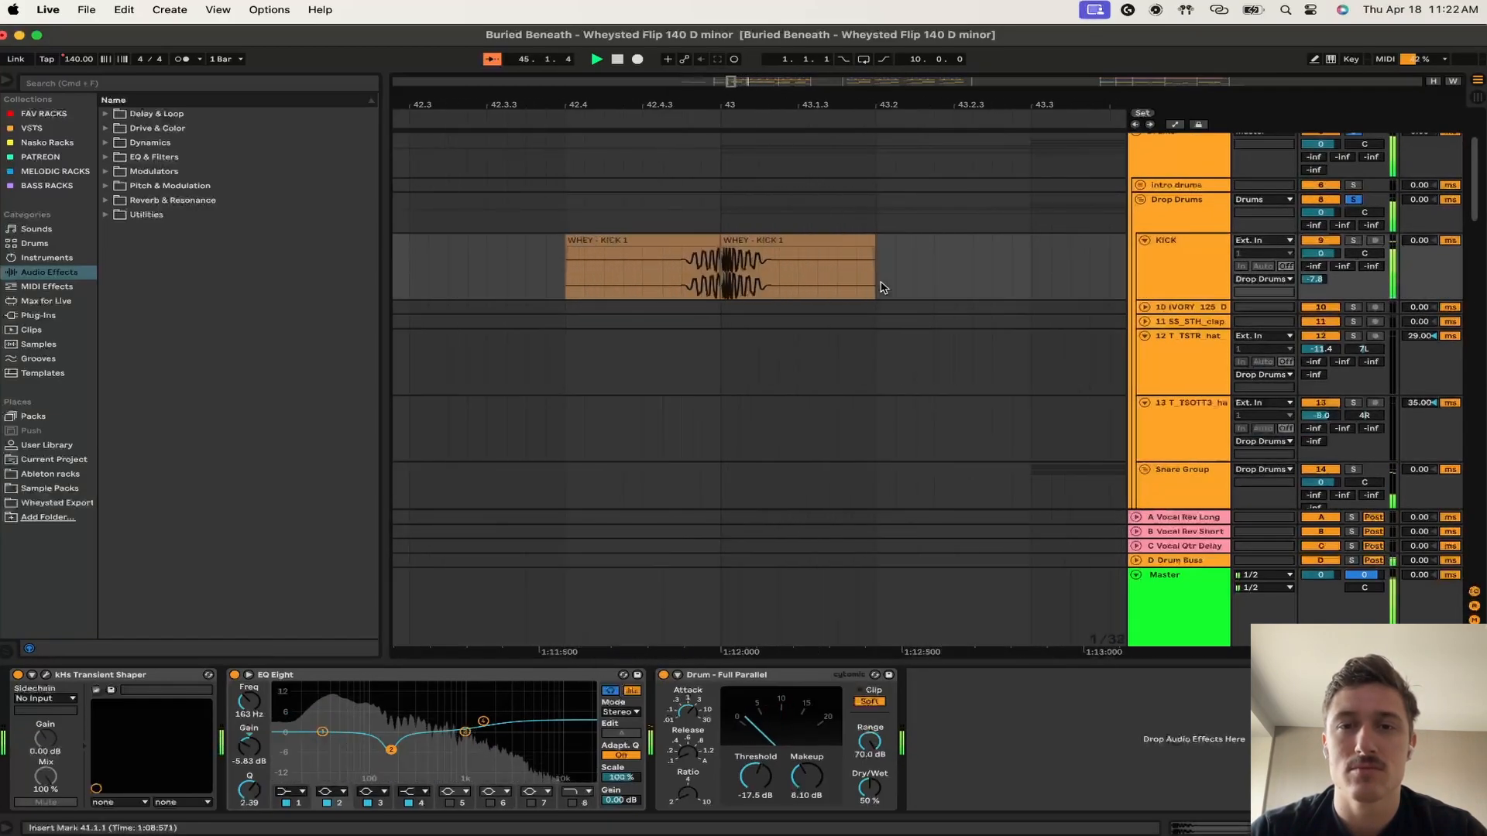
pyautogui.scroll(3, 713, 261)
pyautogui.click(744, 246)
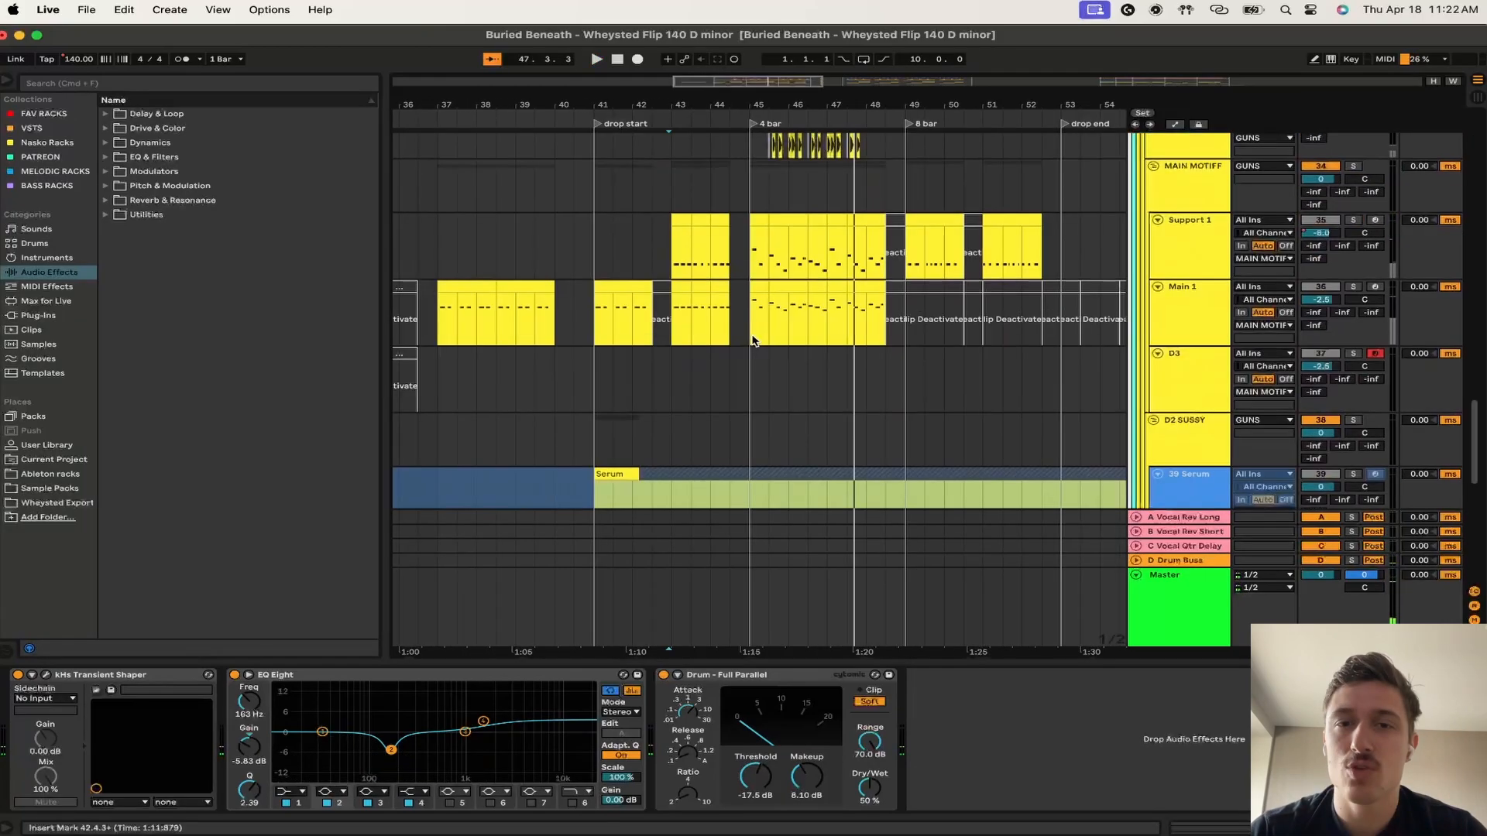
# - Solo the DROP STUFF group and play it from the drop start at bar 41
pyautogui.scroll(10, 753, 338)
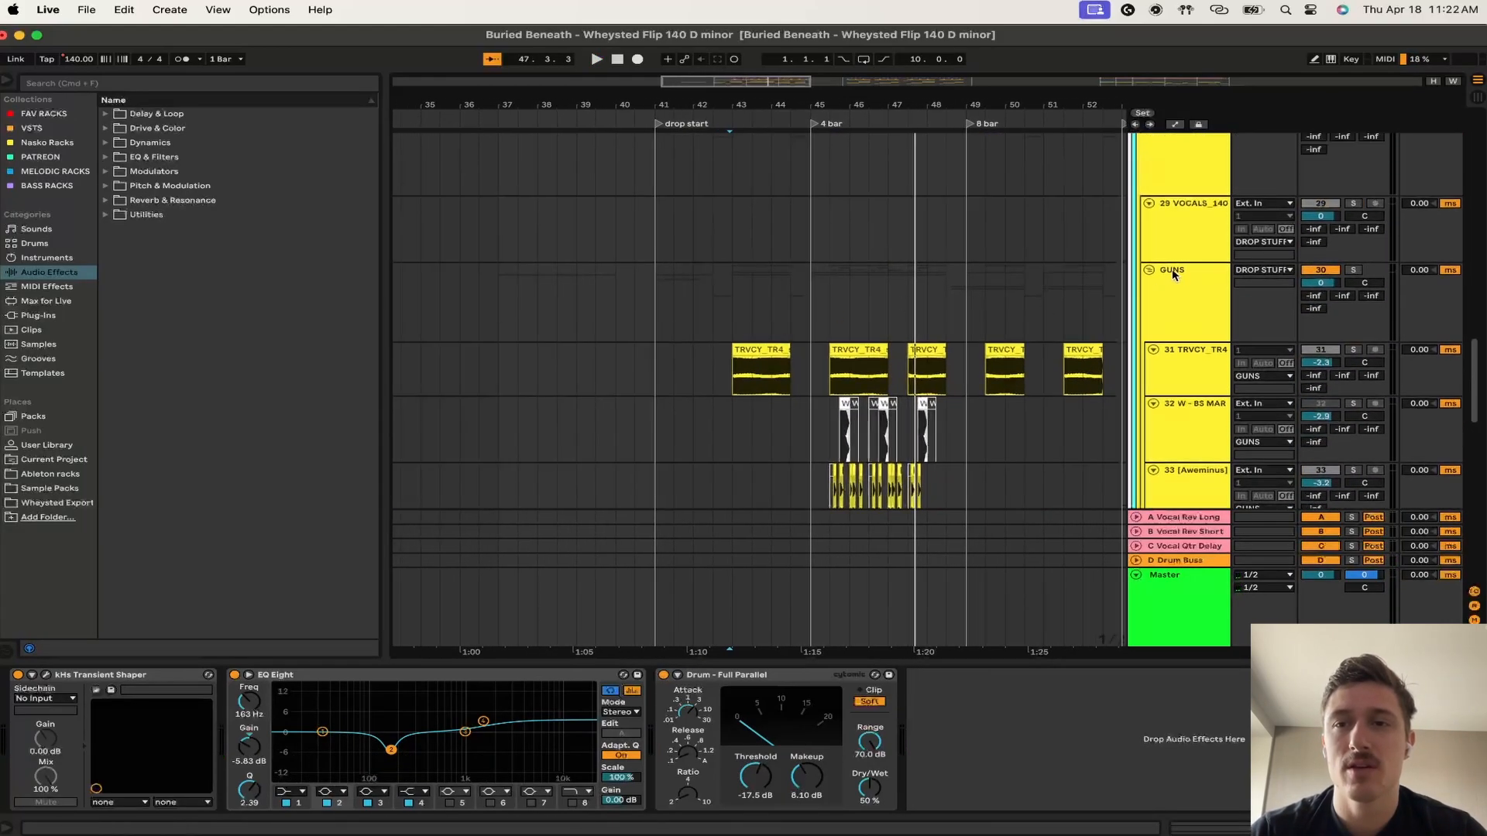
pyautogui.scroll(4, 1174, 275)
pyautogui.click(1173, 310)
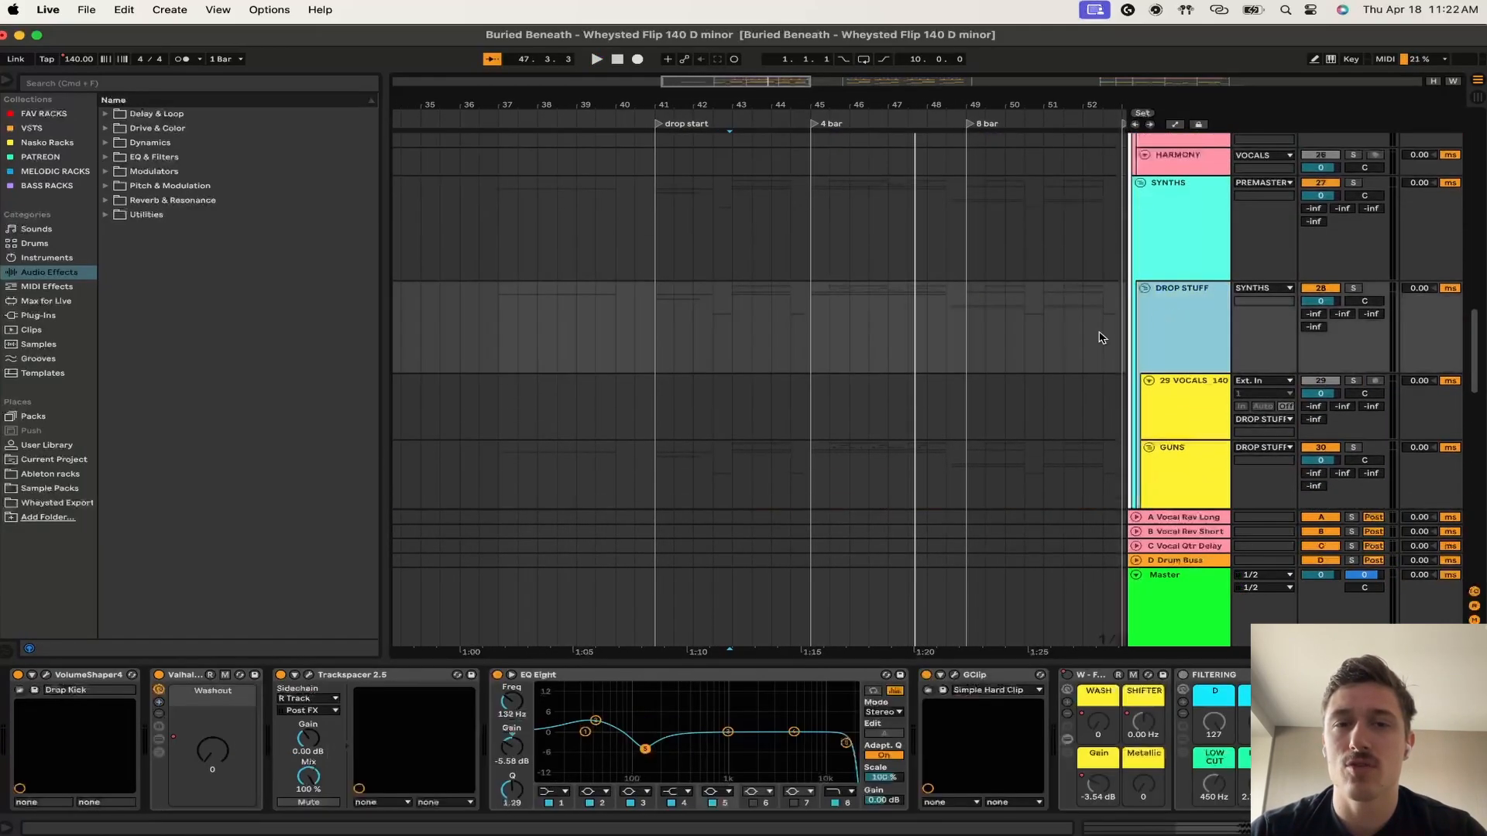
pyautogui.click(662, 326)
pyautogui.press('space')
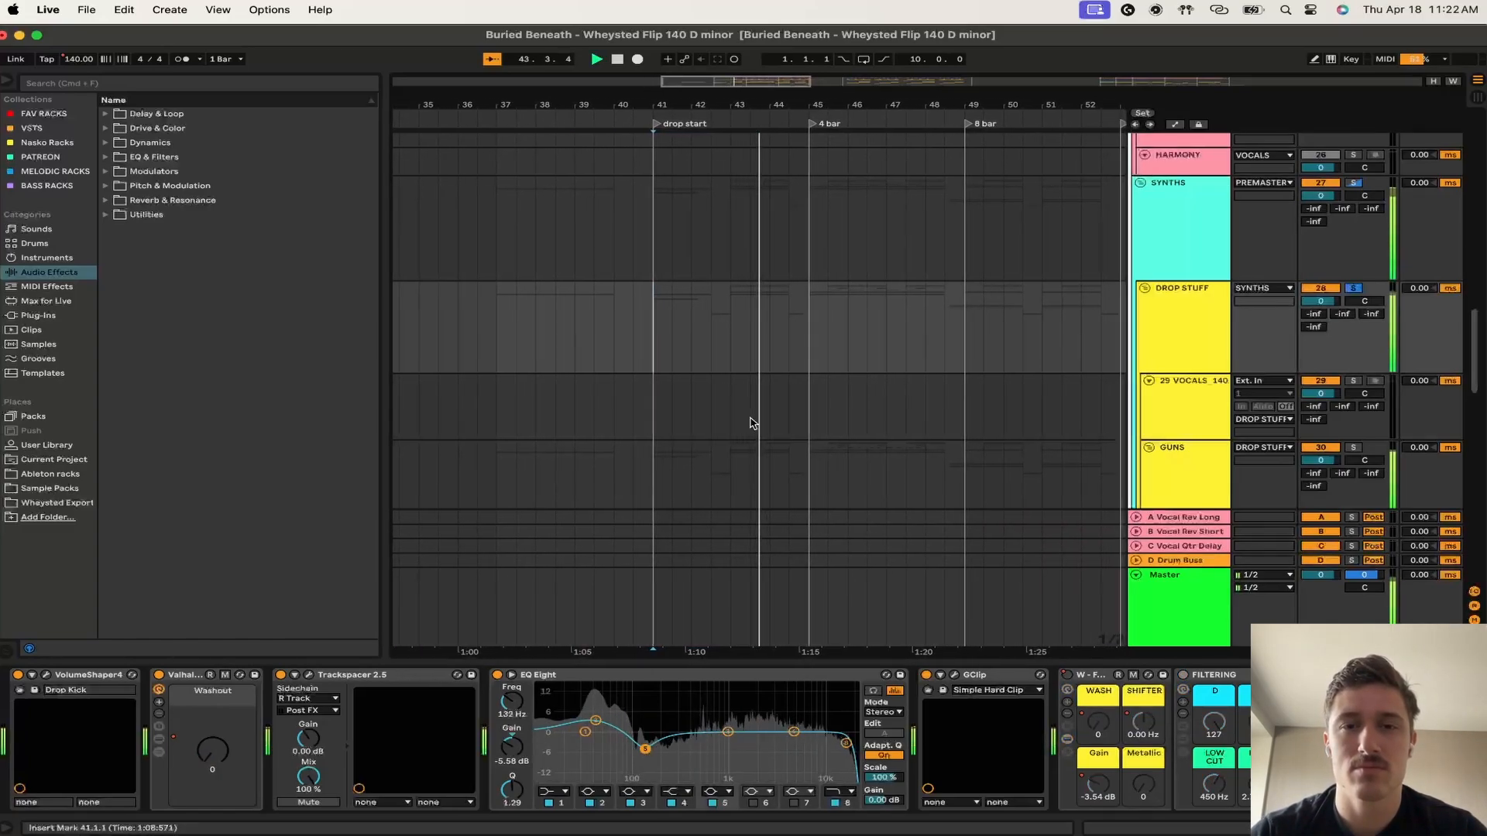
# - Show the SPAN spectrum analyzer of the Master track while the soloed drop synths play
pyautogui.scroll(-5, 754, 421)
pyautogui.scroll(-4, 751, 423)
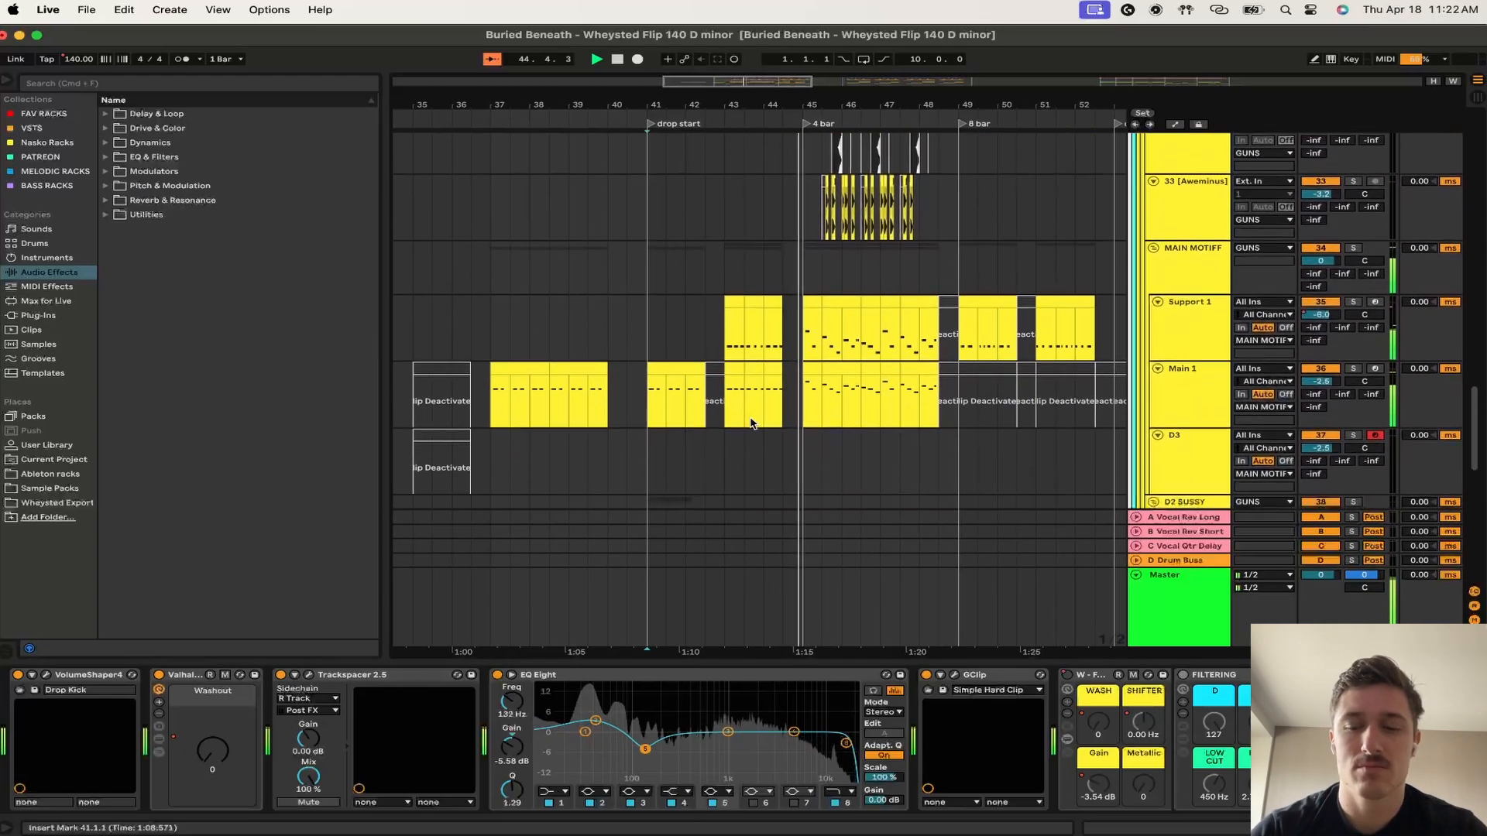
pyautogui.press('alt+super+p')
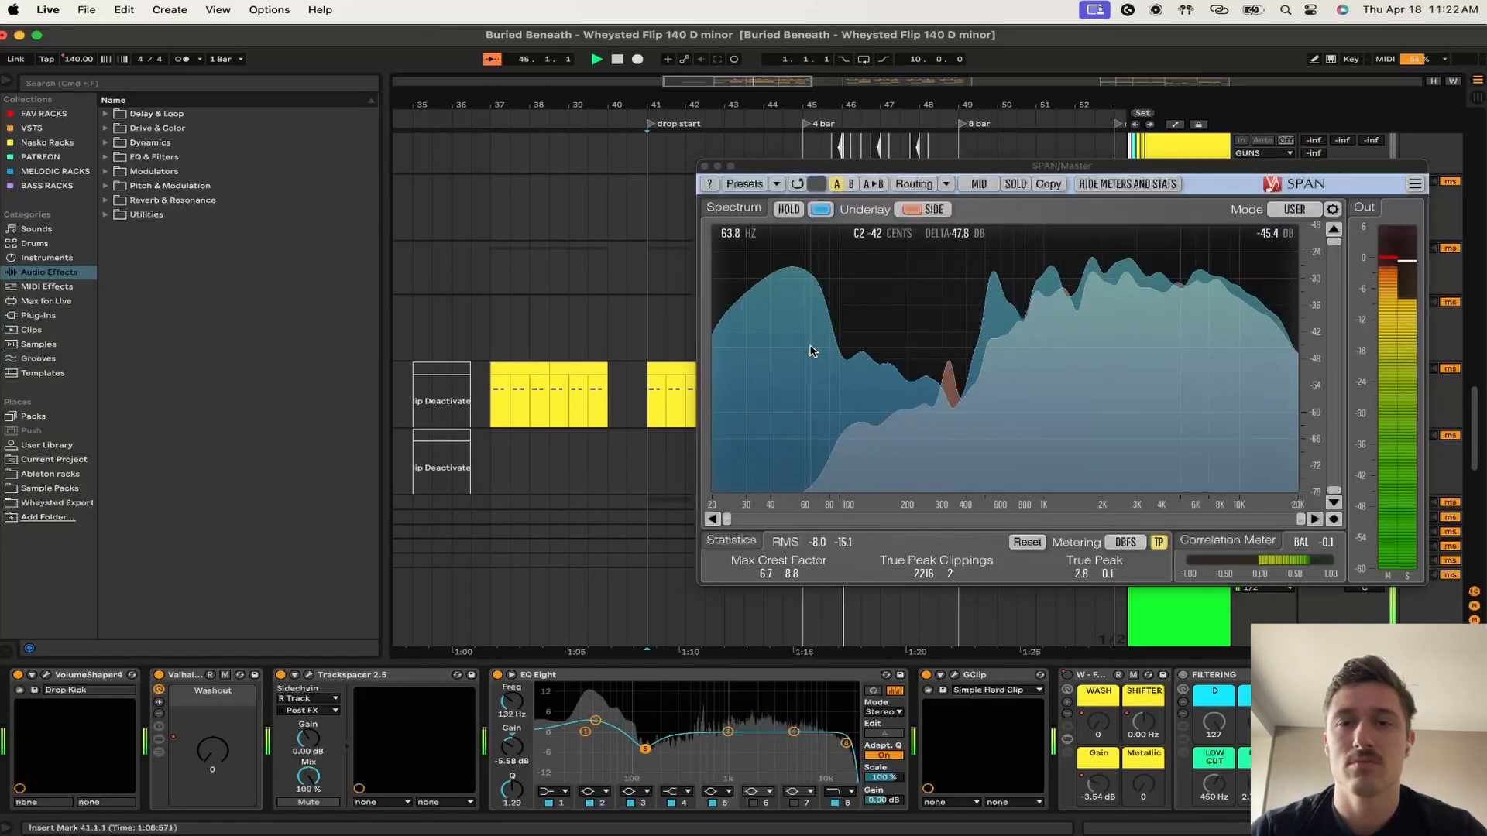
# - Hide the SPAN analyzer window and highlight the Serum and Multipass devices in the Serum track's device chain
pyautogui.press('alt+super+p')
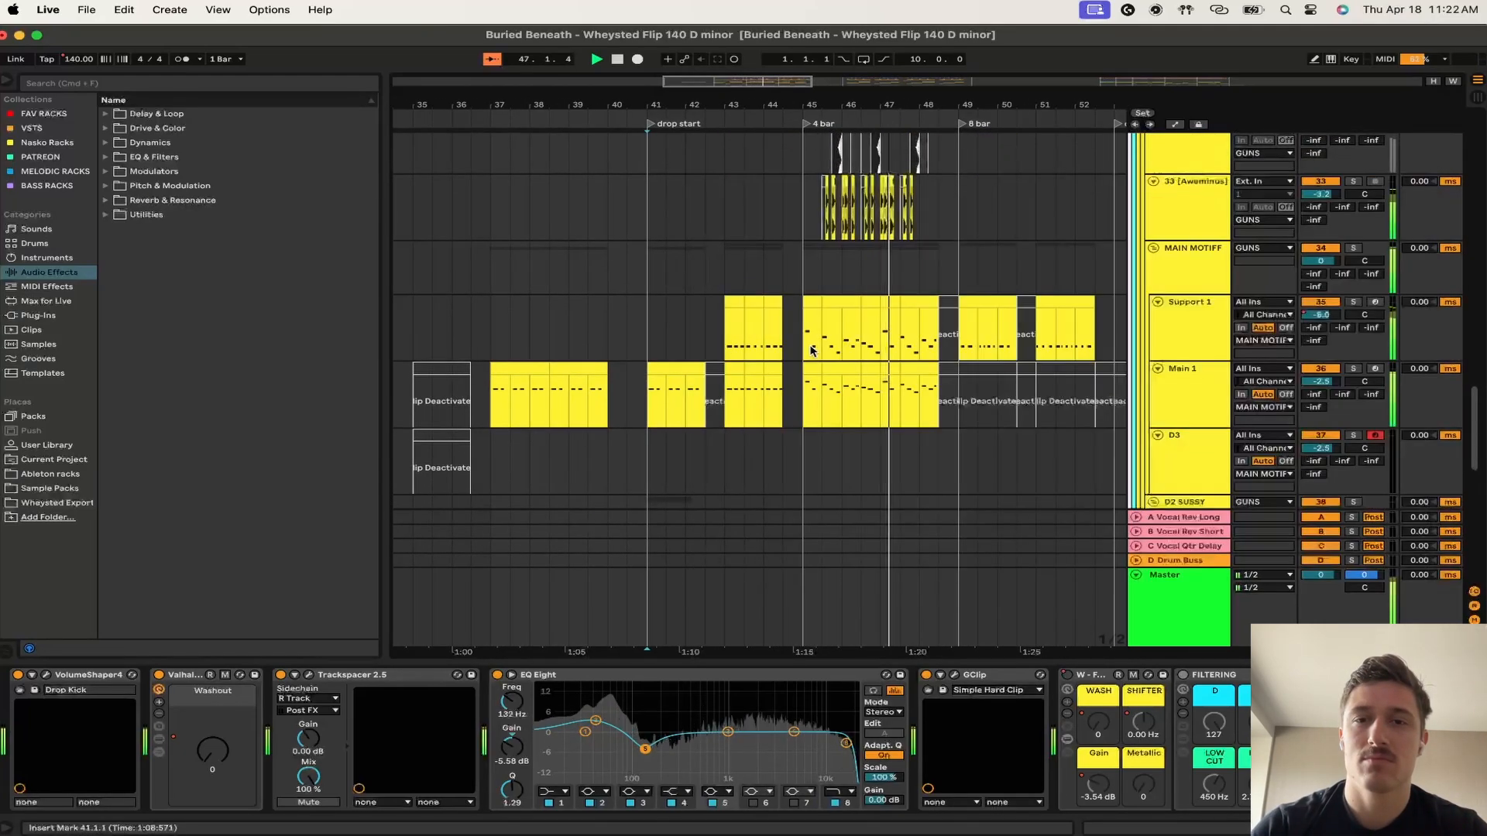
pyautogui.click(627, 325)
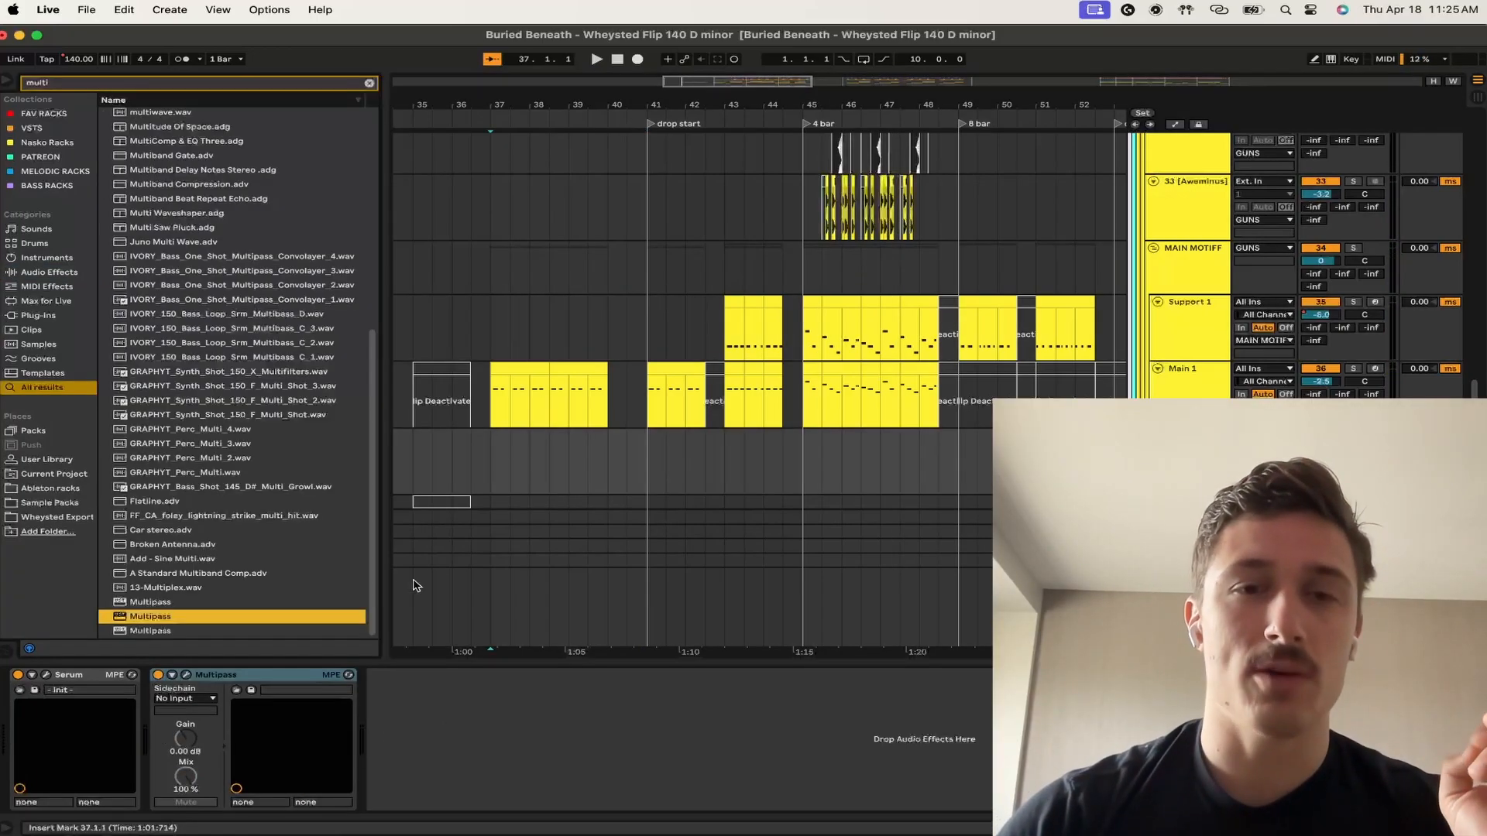
pyautogui.click(89, 681)
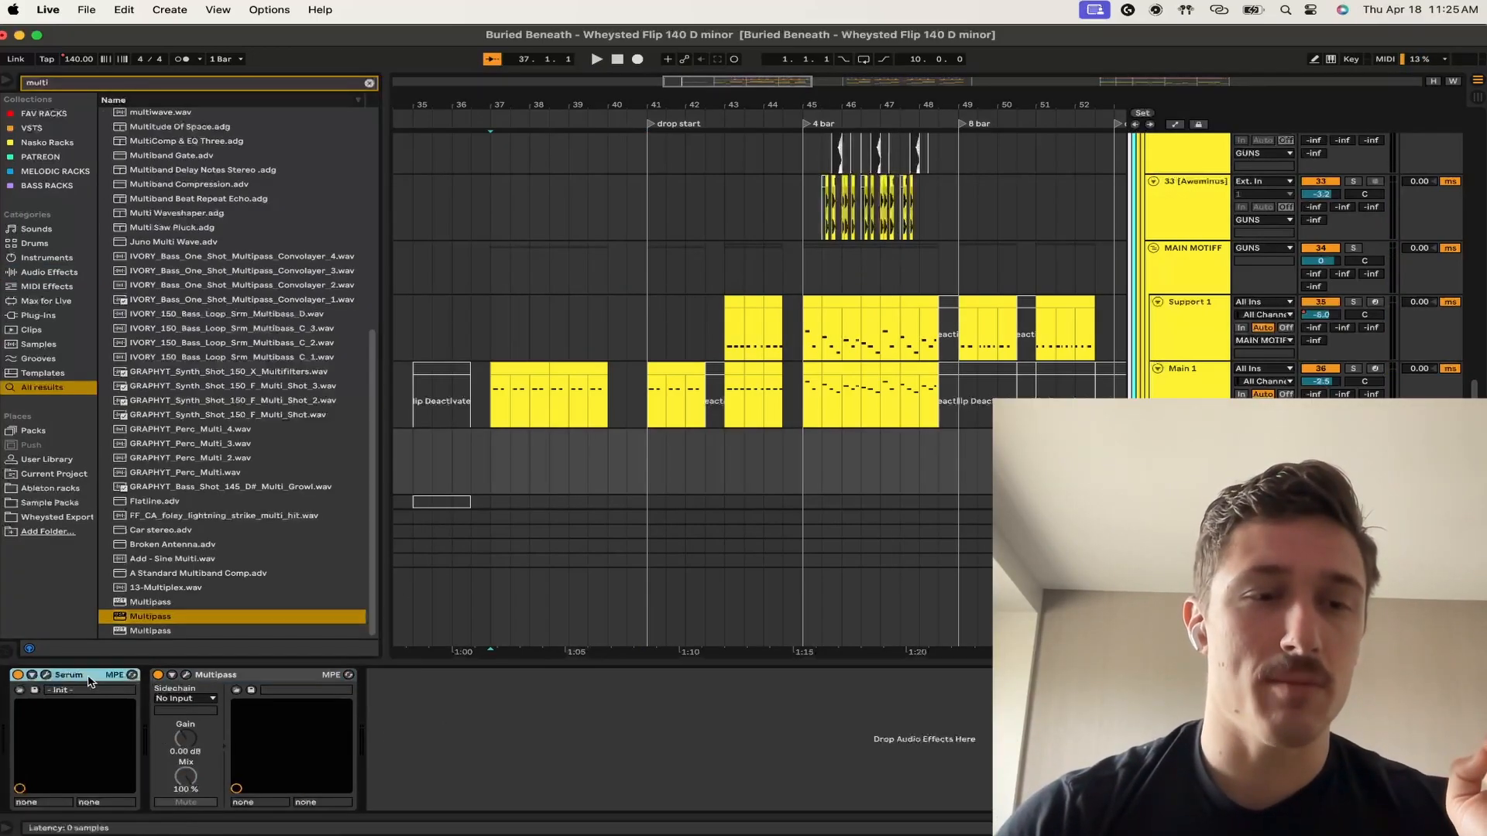
pyautogui.click(270, 681)
# - Switch to Safari and look over the GUNS FOR THE UNHOLY 4 pack on the oddprophetstore.com store page
pyautogui.click(242, 824)
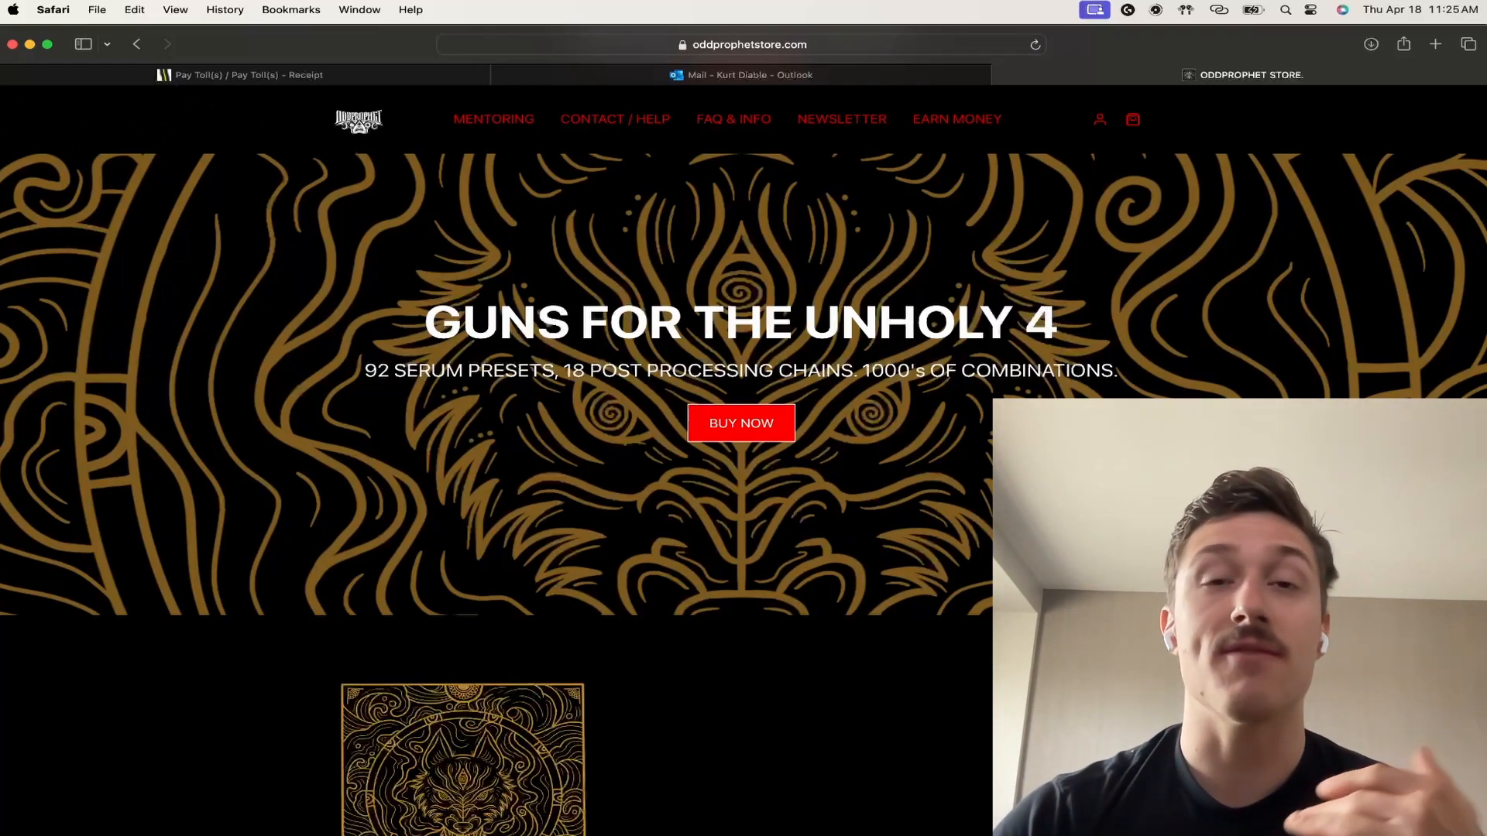
pyautogui.moveTo(300, 807)
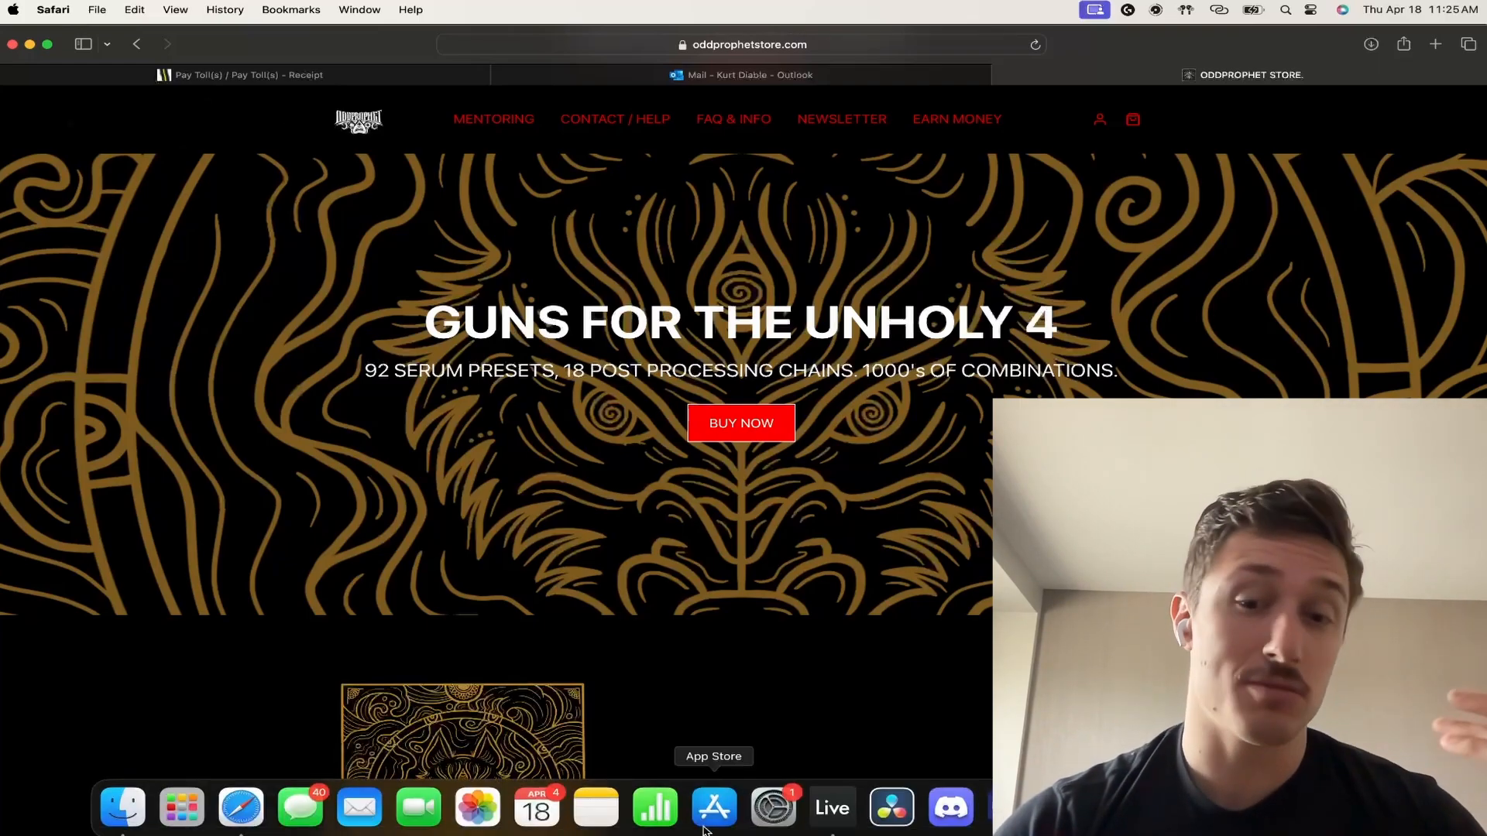
pyautogui.click(832, 807)
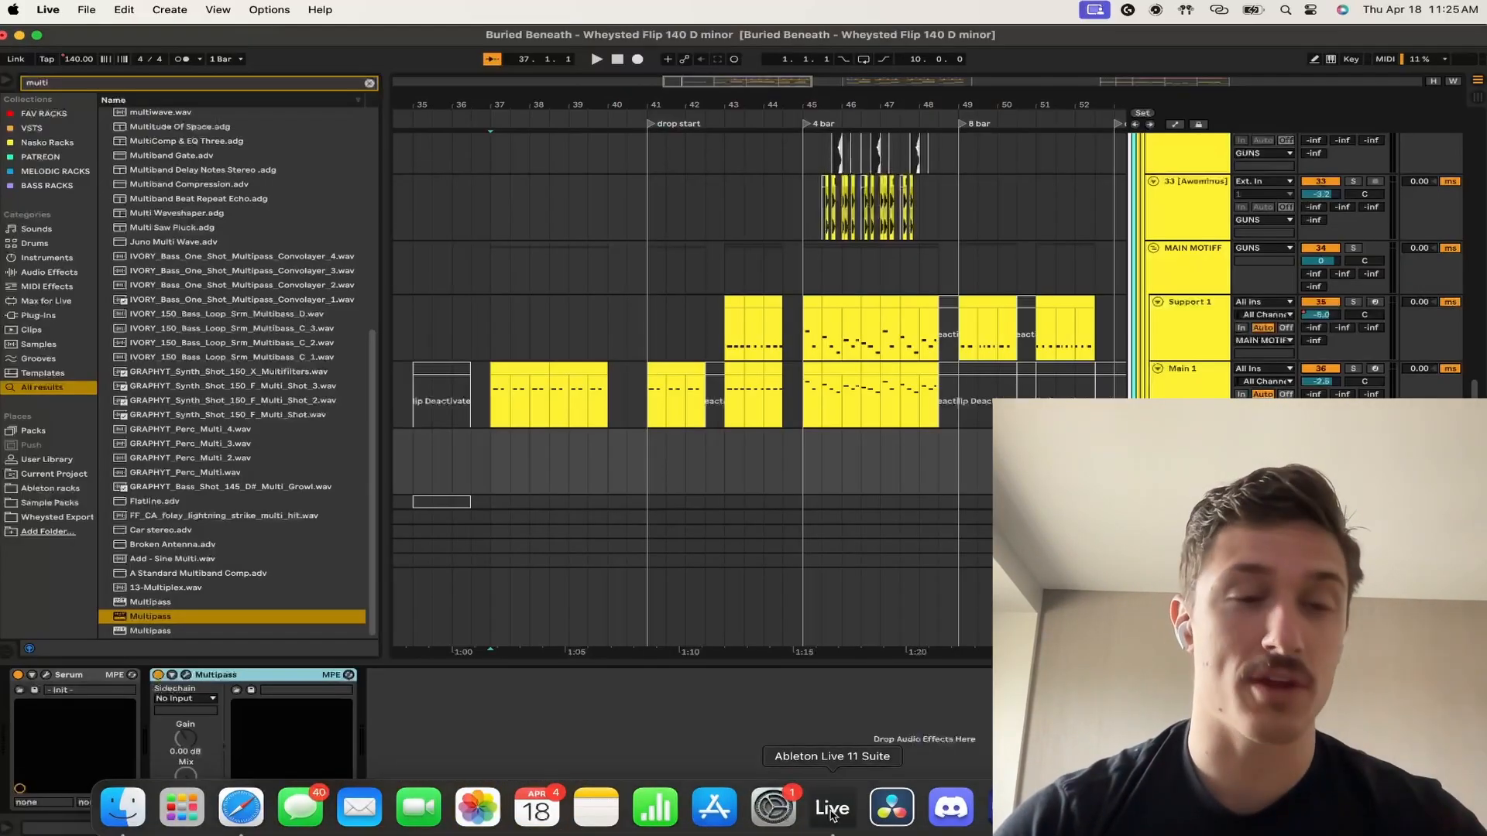
pyautogui.moveTo(321, 819)
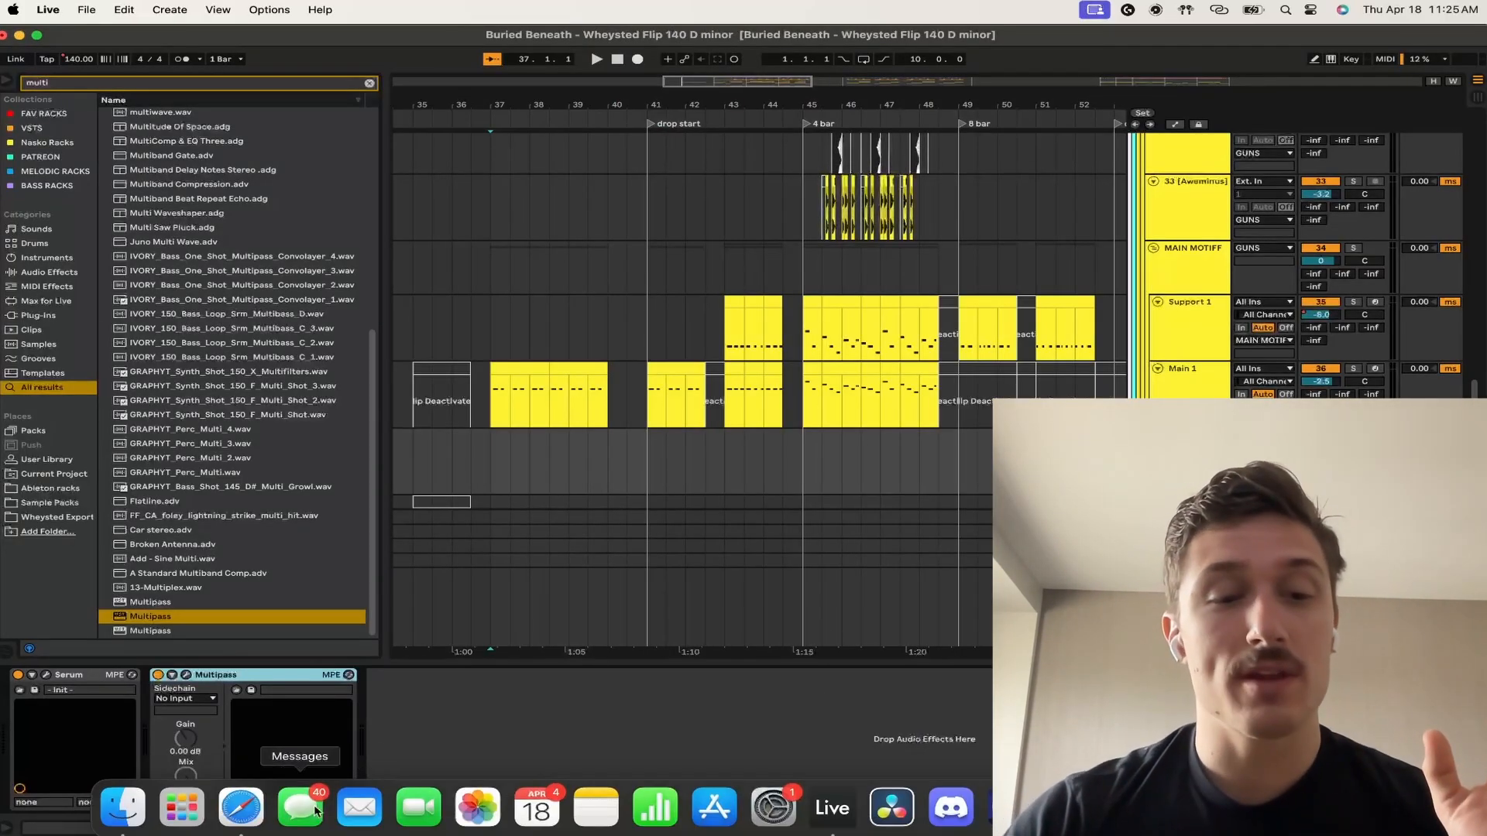
pyautogui.click(217, 810)
pyautogui.scroll(-4, 720, 491)
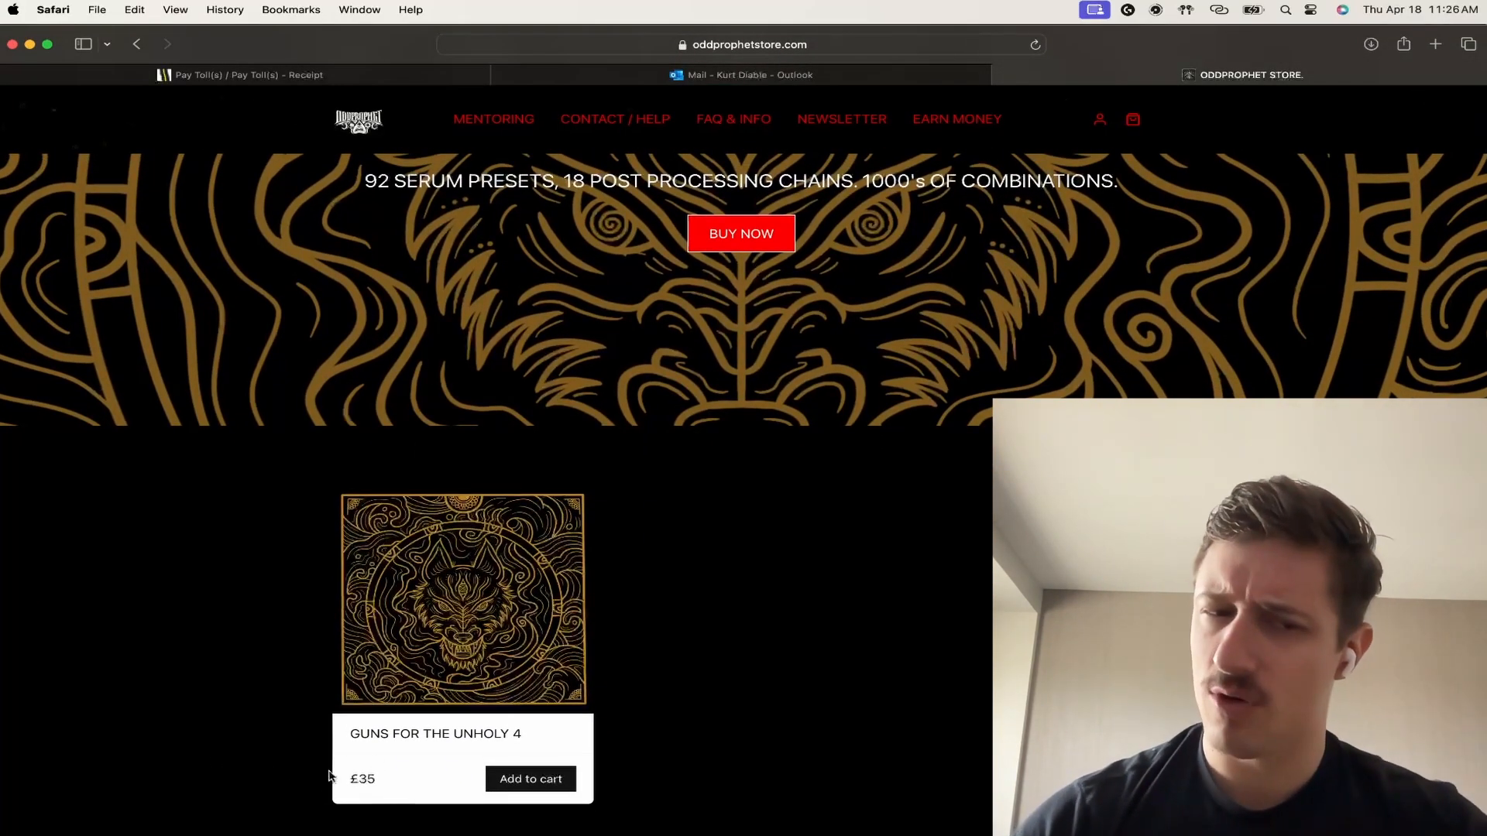
pyautogui.scroll(1, 513, 705)
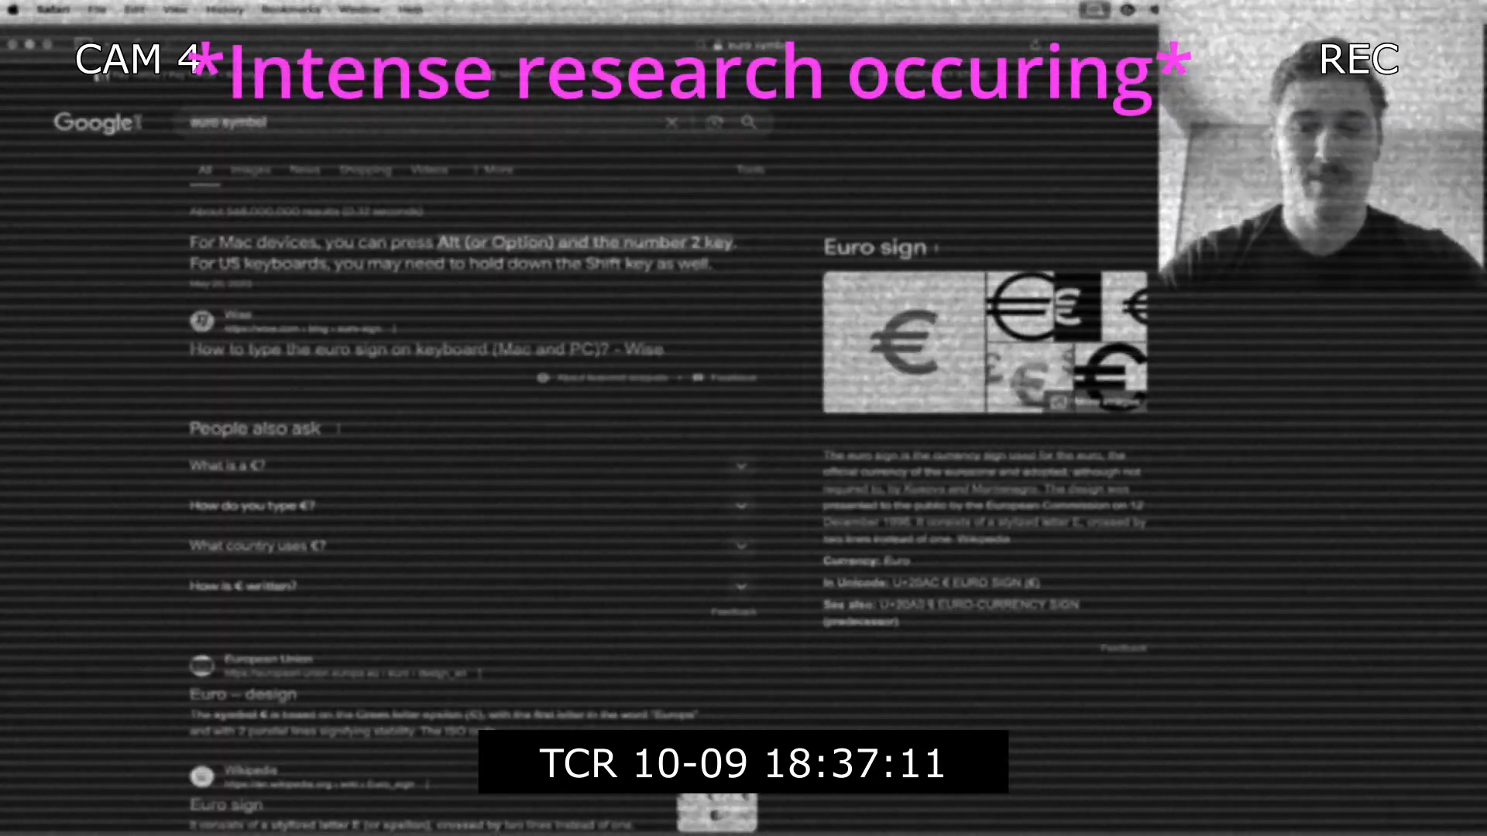
# - Search Google for "pound symbol money"
pyautogui.write('pound symbol money')
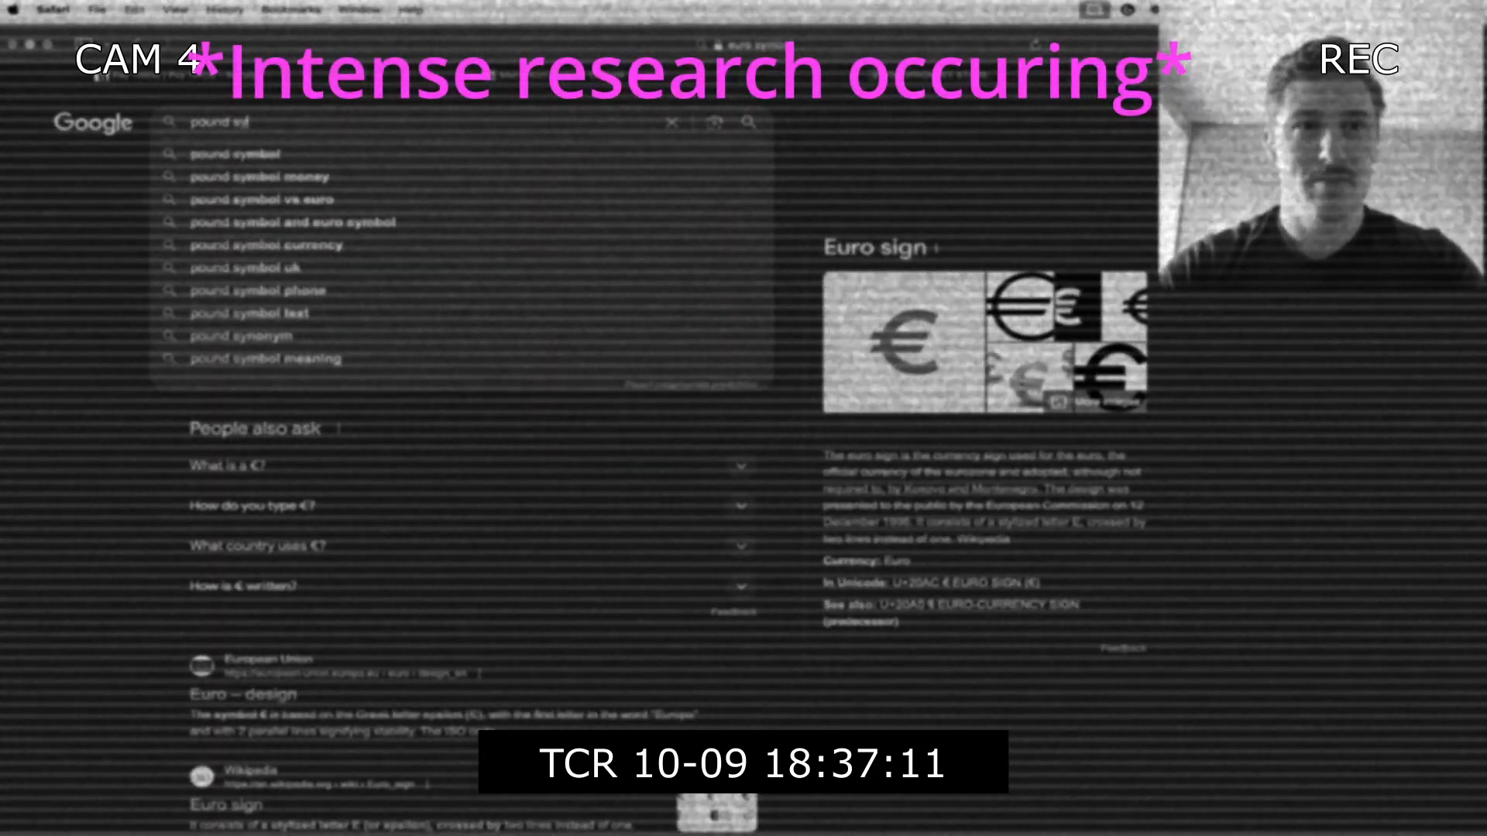
pyautogui.press('Return')
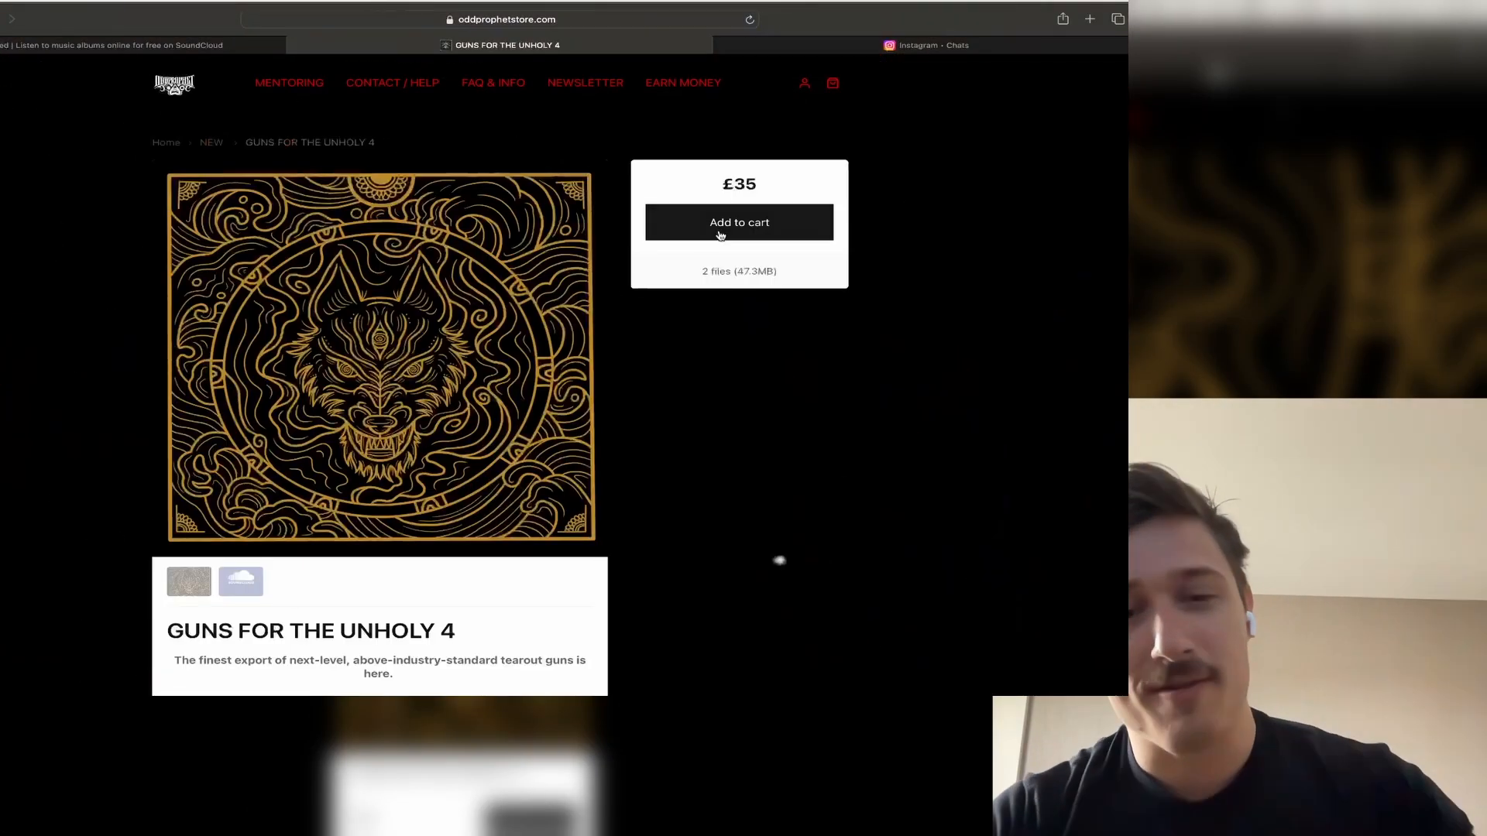
# - Add GUNS FOR THE UNHOLY 4 to the cart, proceed to checkout and apply the discount code wheysted10
pyautogui.click(740, 223)
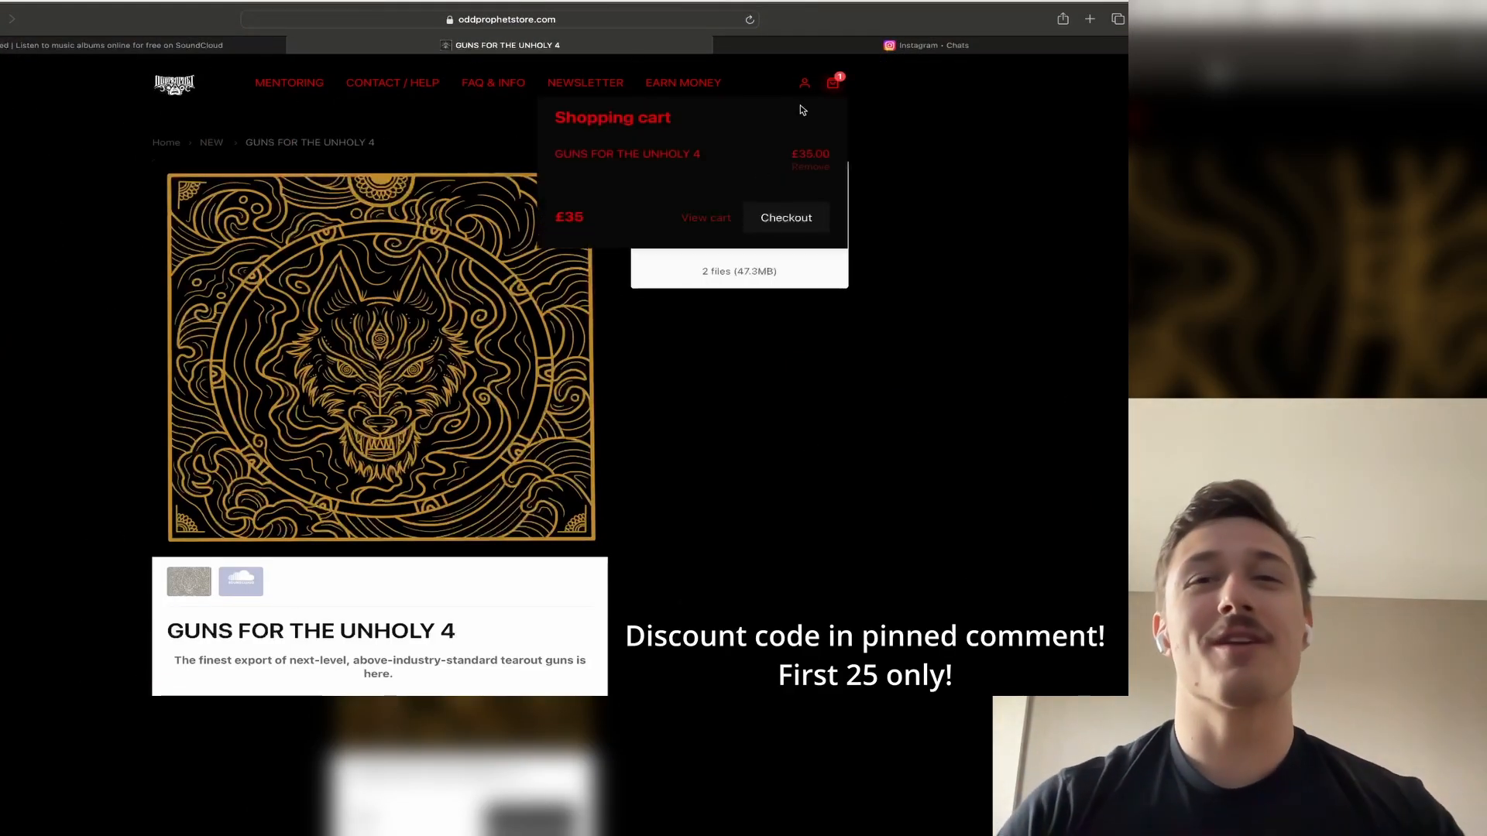
pyautogui.click(768, 219)
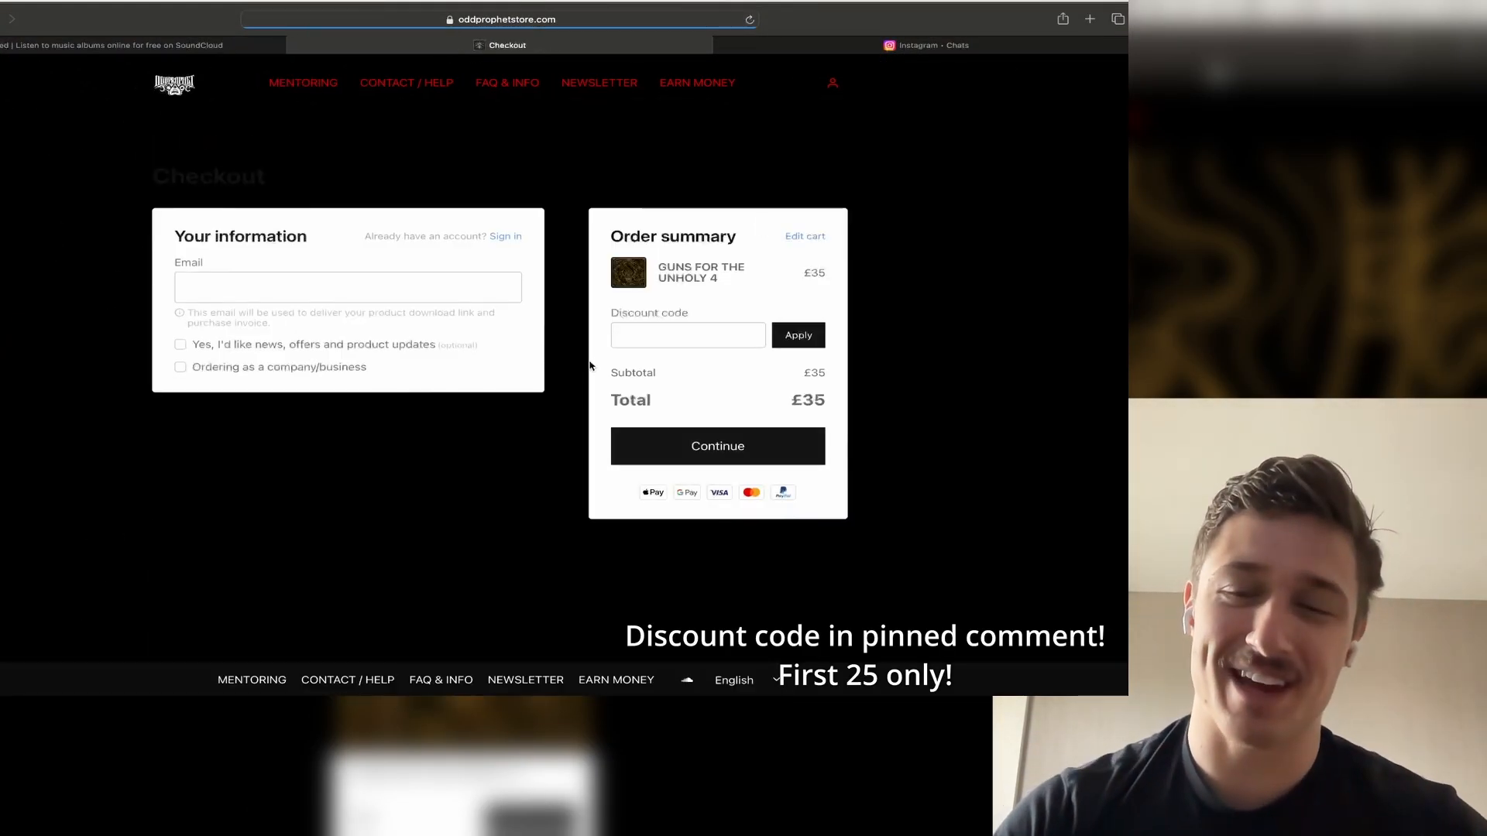
pyautogui.click(657, 328)
pyautogui.write('wheysted10')
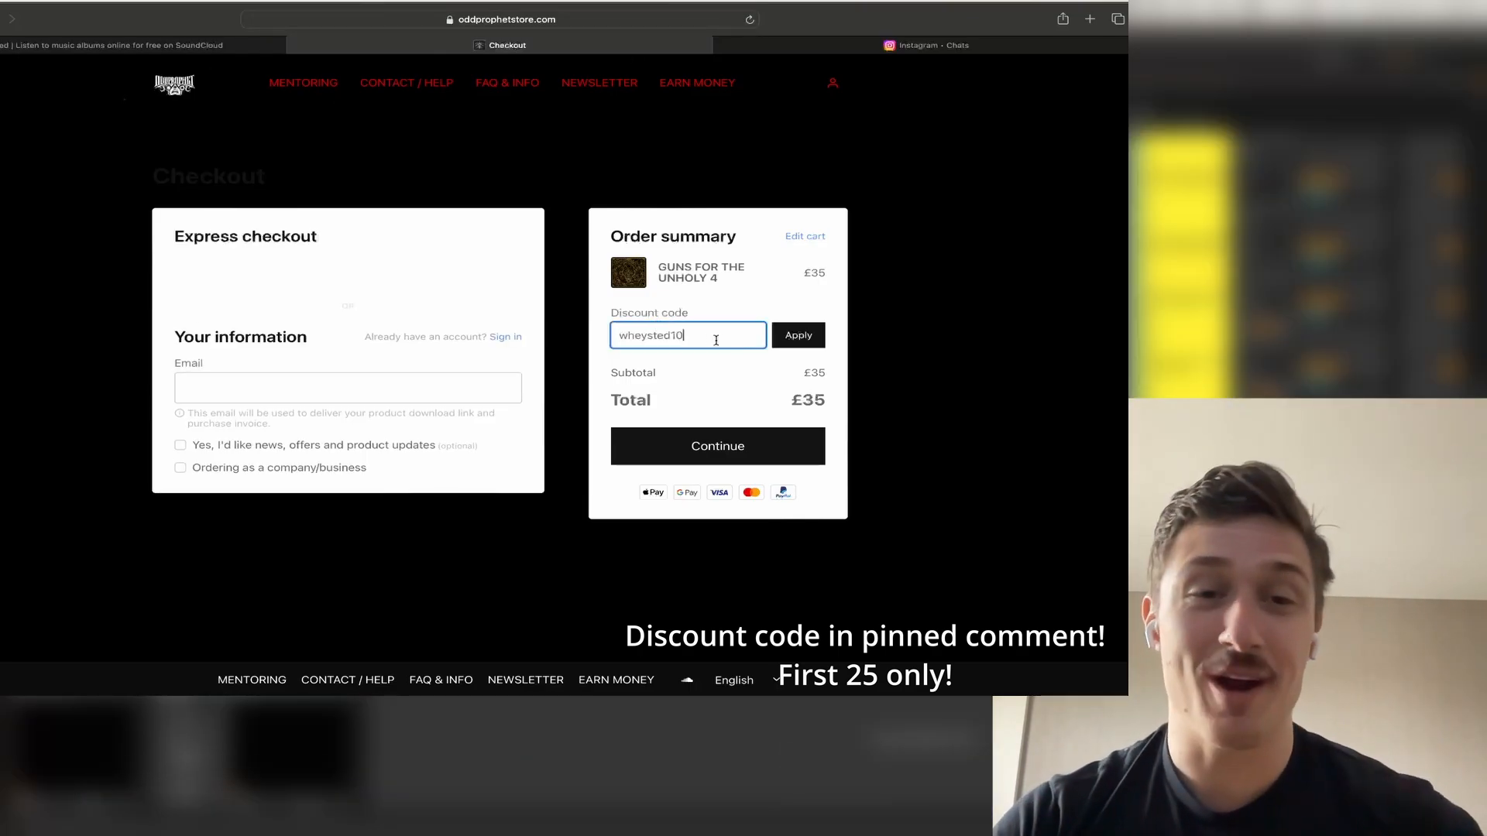
pyautogui.click(790, 335)
pyautogui.moveTo(758, 394); pyautogui.dragTo(827, 423)
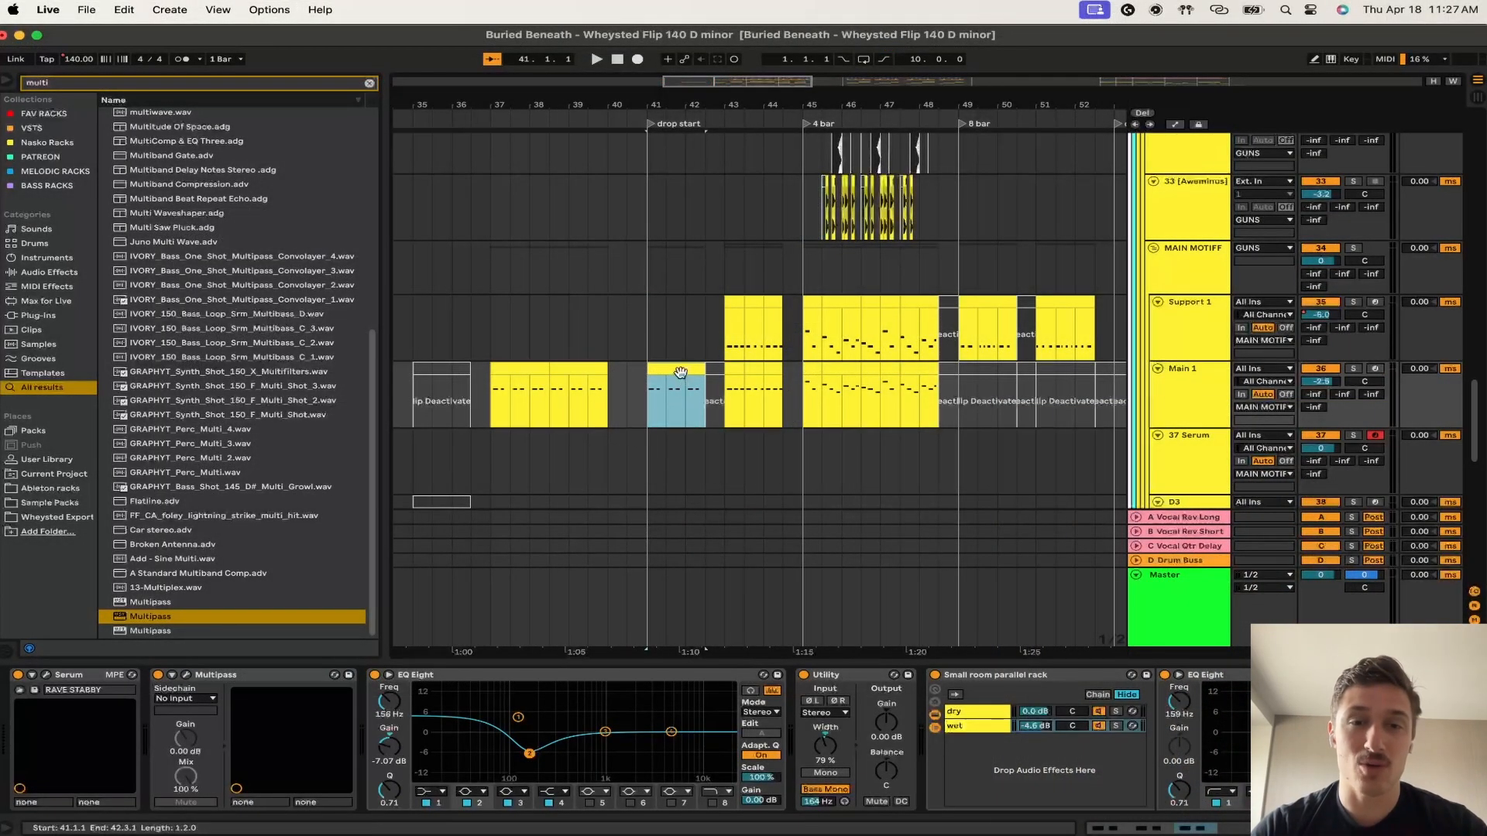
# - Copy the Main 1 MIDI clips from the drop start to bar 44.3 onto the 37 Serum track
pyautogui.keyDown('shift'); pyautogui.click(769, 364); pyautogui.keyUp('shift')
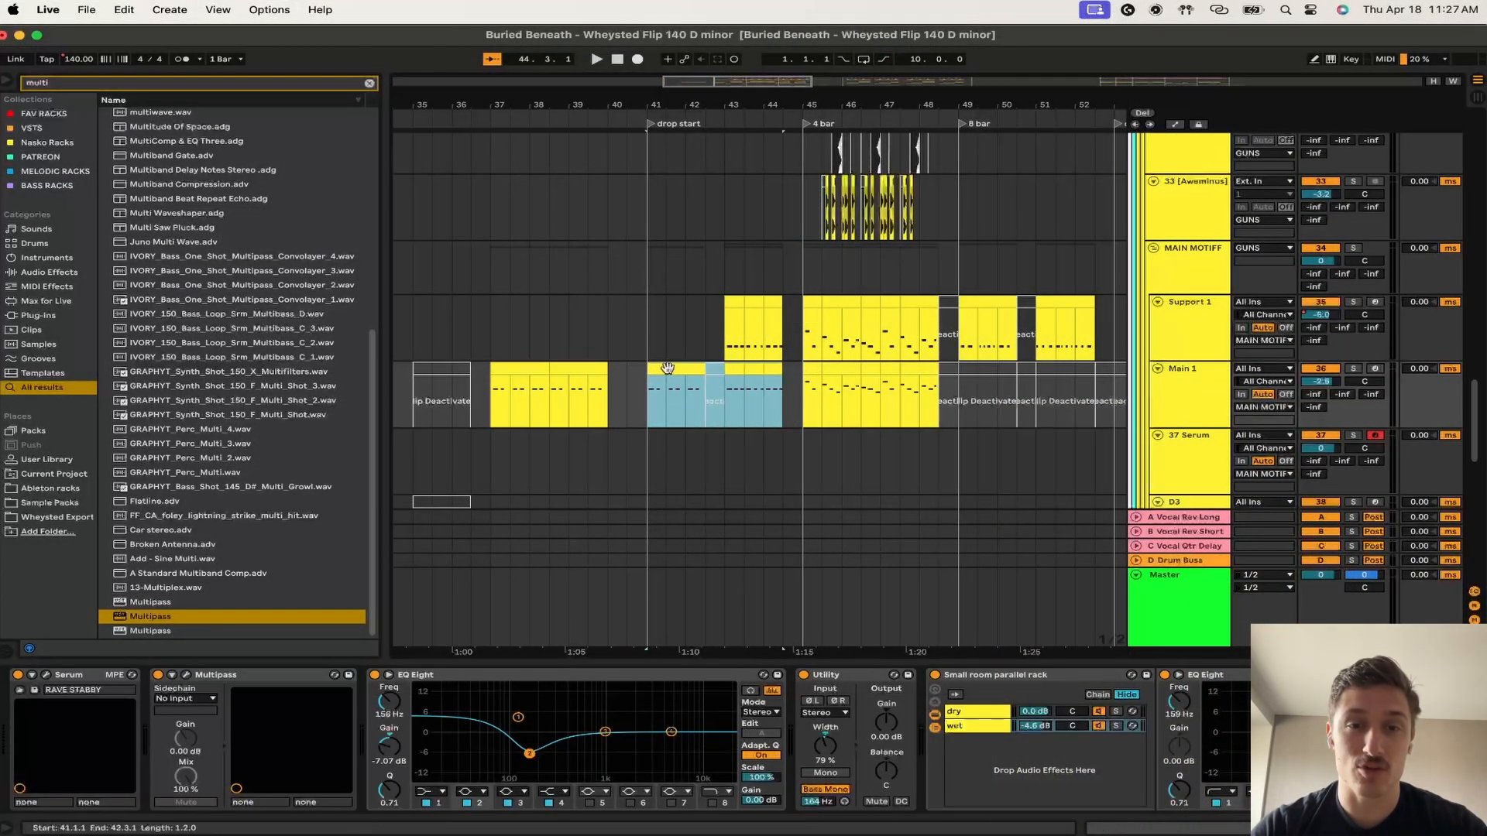
pyautogui.moveTo(658, 368); pyautogui.dragTo(659, 439)
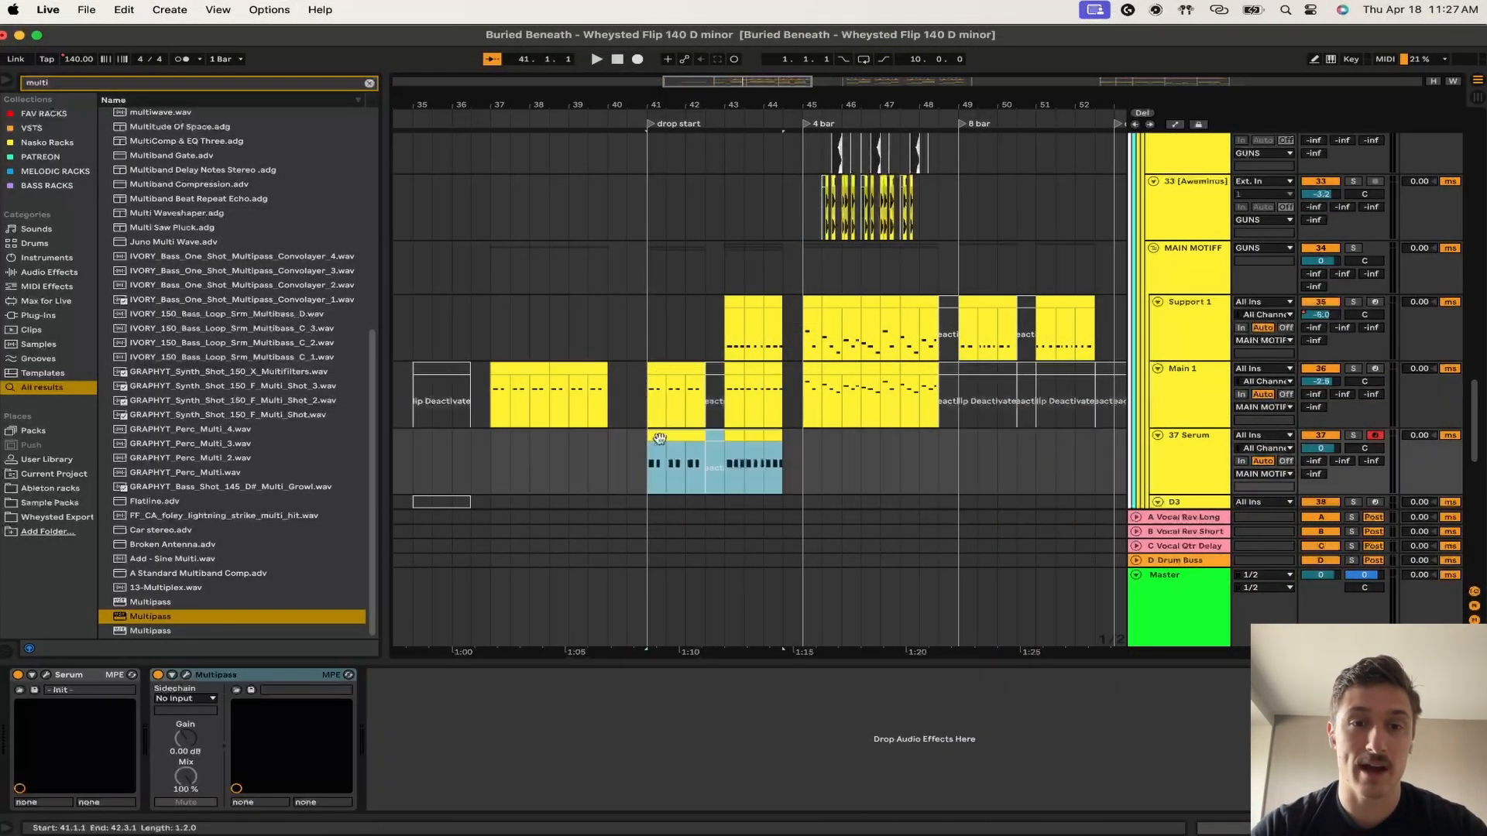
# - Load the FRYING PAN preset from the ODDROPHET GUNS UNHOLY 4 SERUM PRESETS sample pack into Serum on track 37
pyautogui.click(47, 676)
pyautogui.click(943, 304)
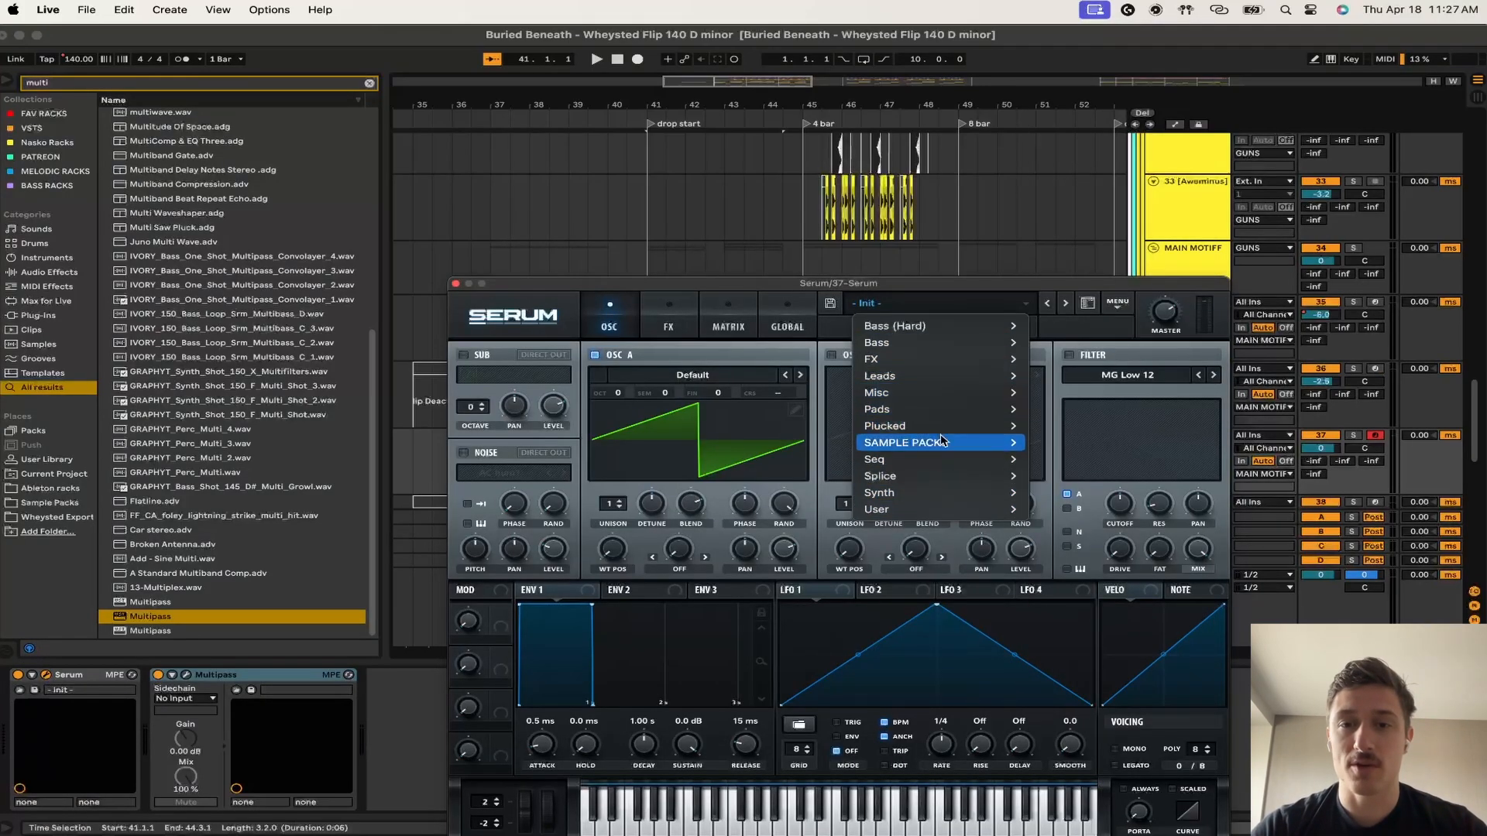
pyautogui.moveTo(946, 443)
pyautogui.moveTo(1099, 474)
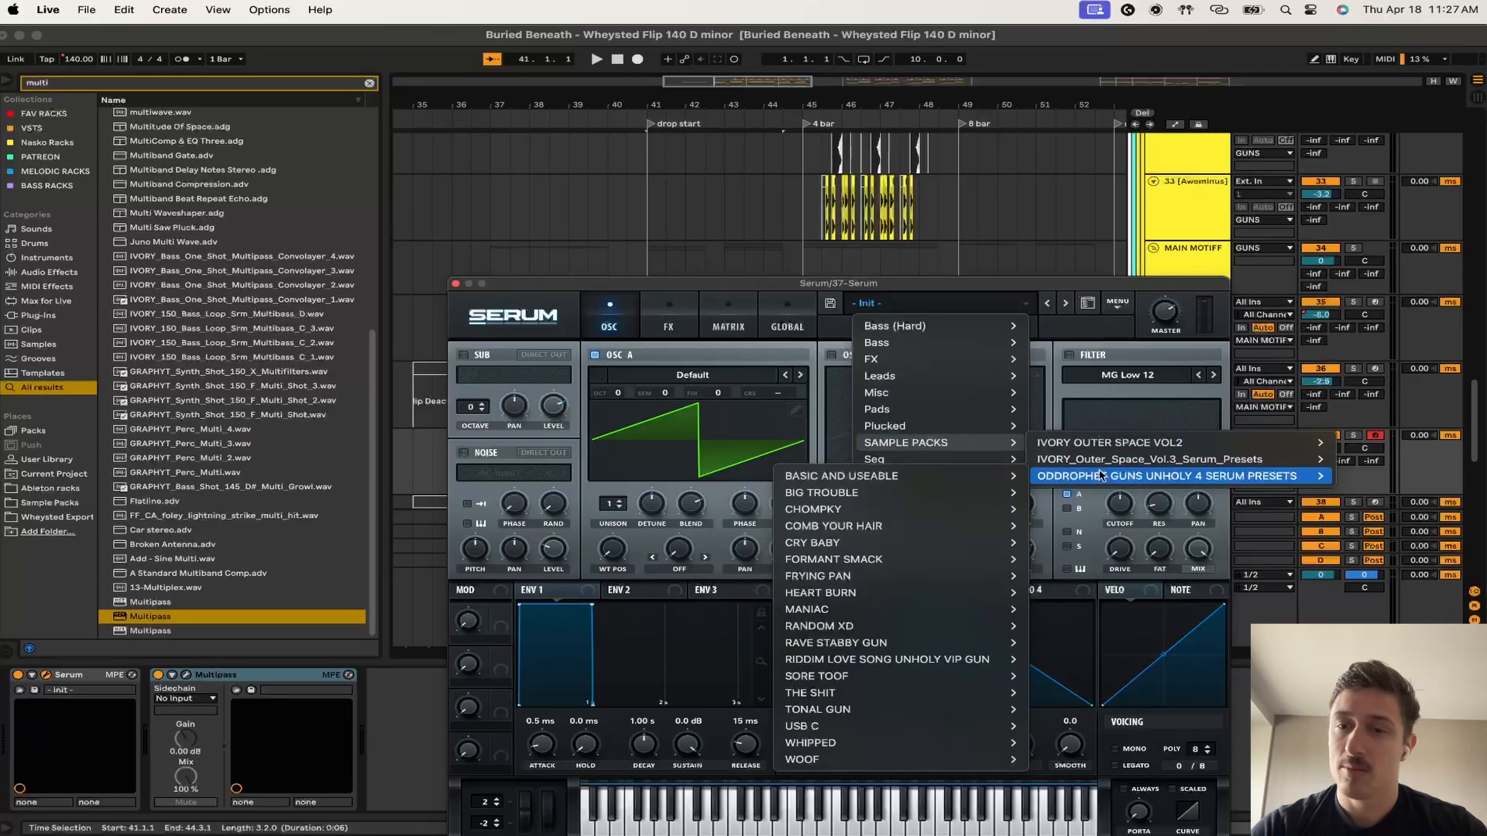
pyautogui.moveTo(709, 458)
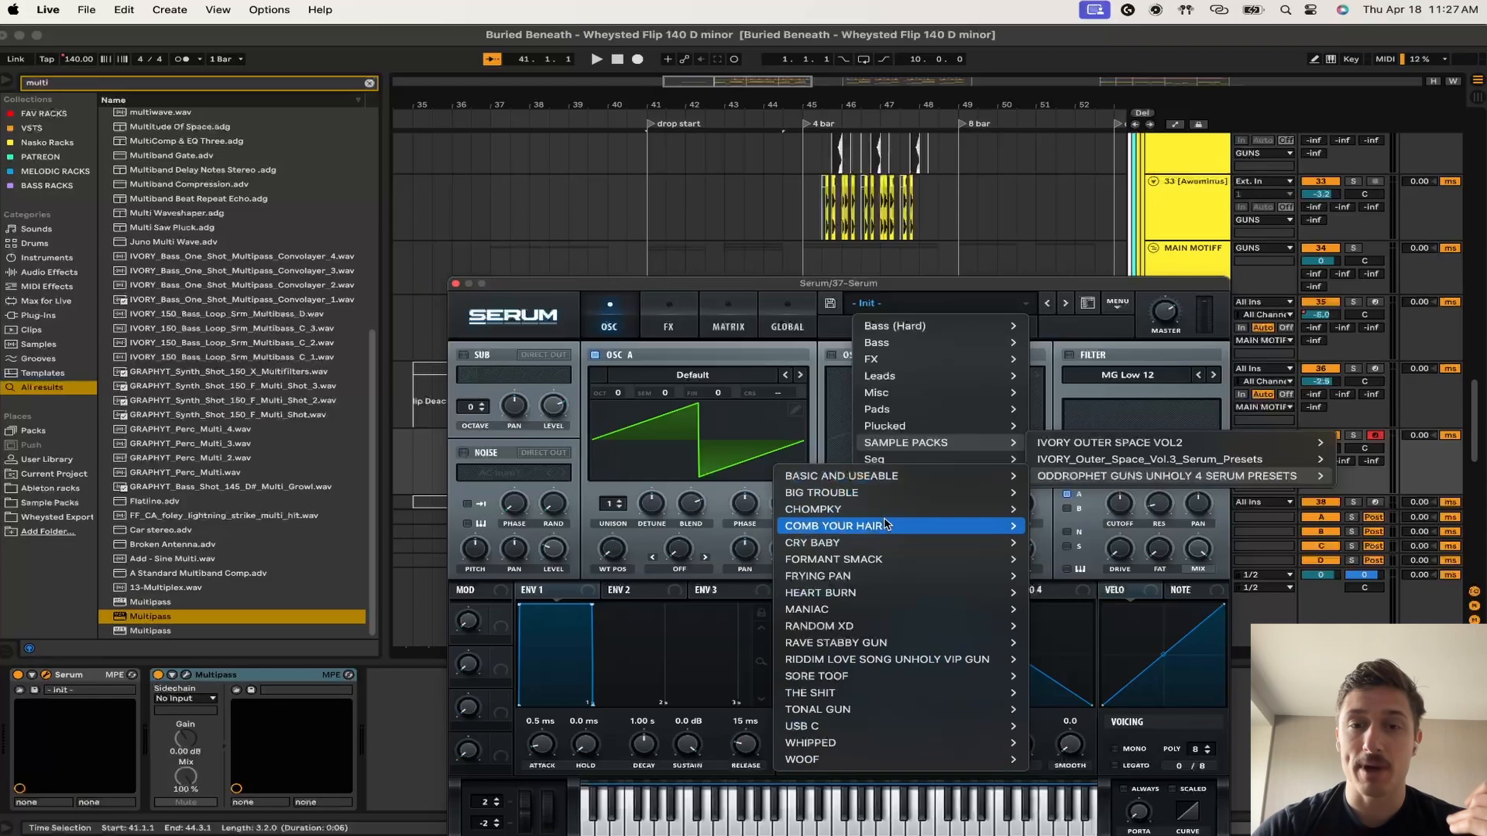
pyautogui.moveTo(737, 442)
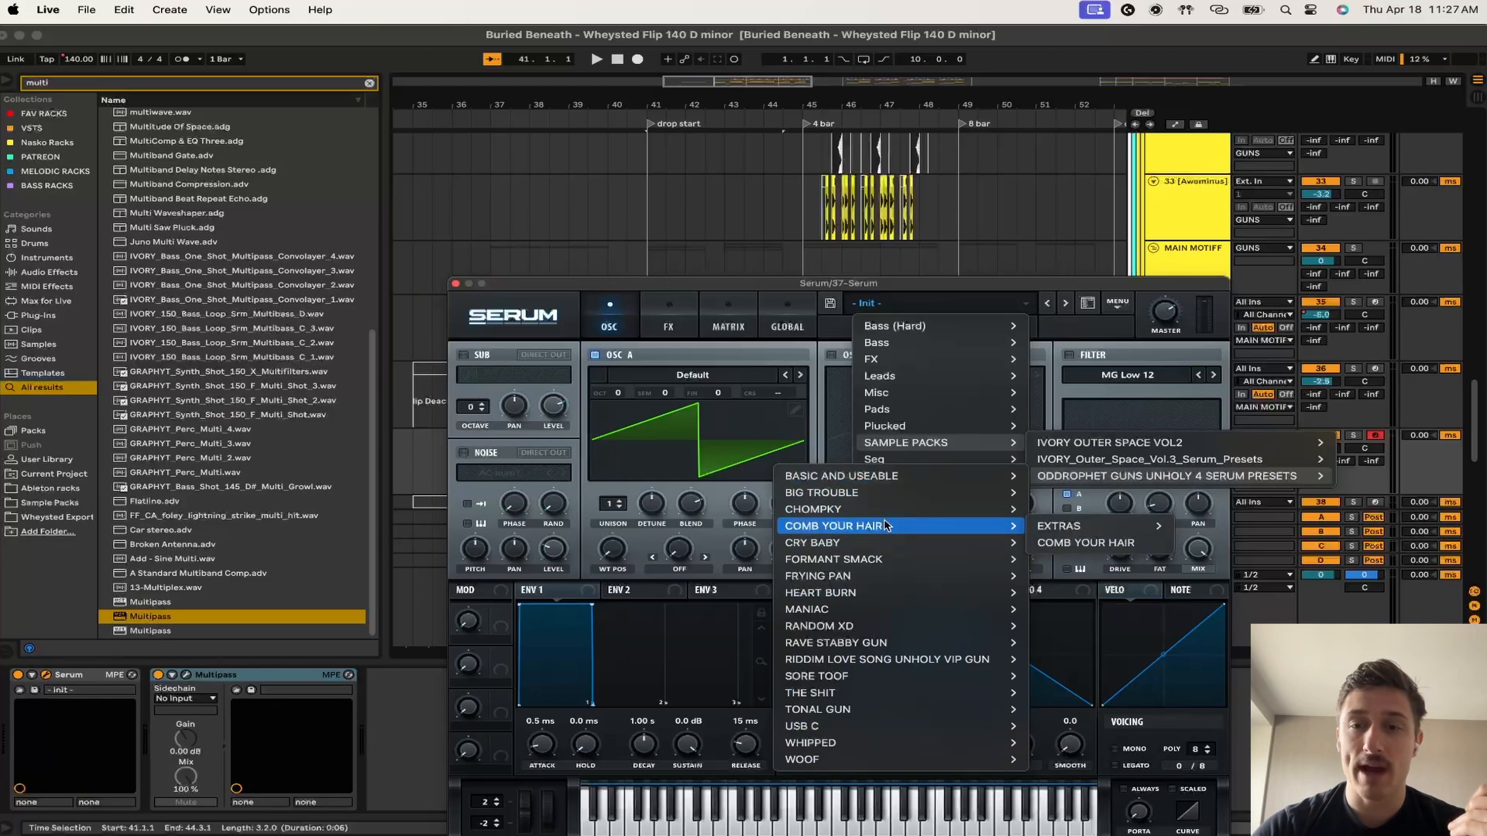
pyautogui.moveTo(1065, 529)
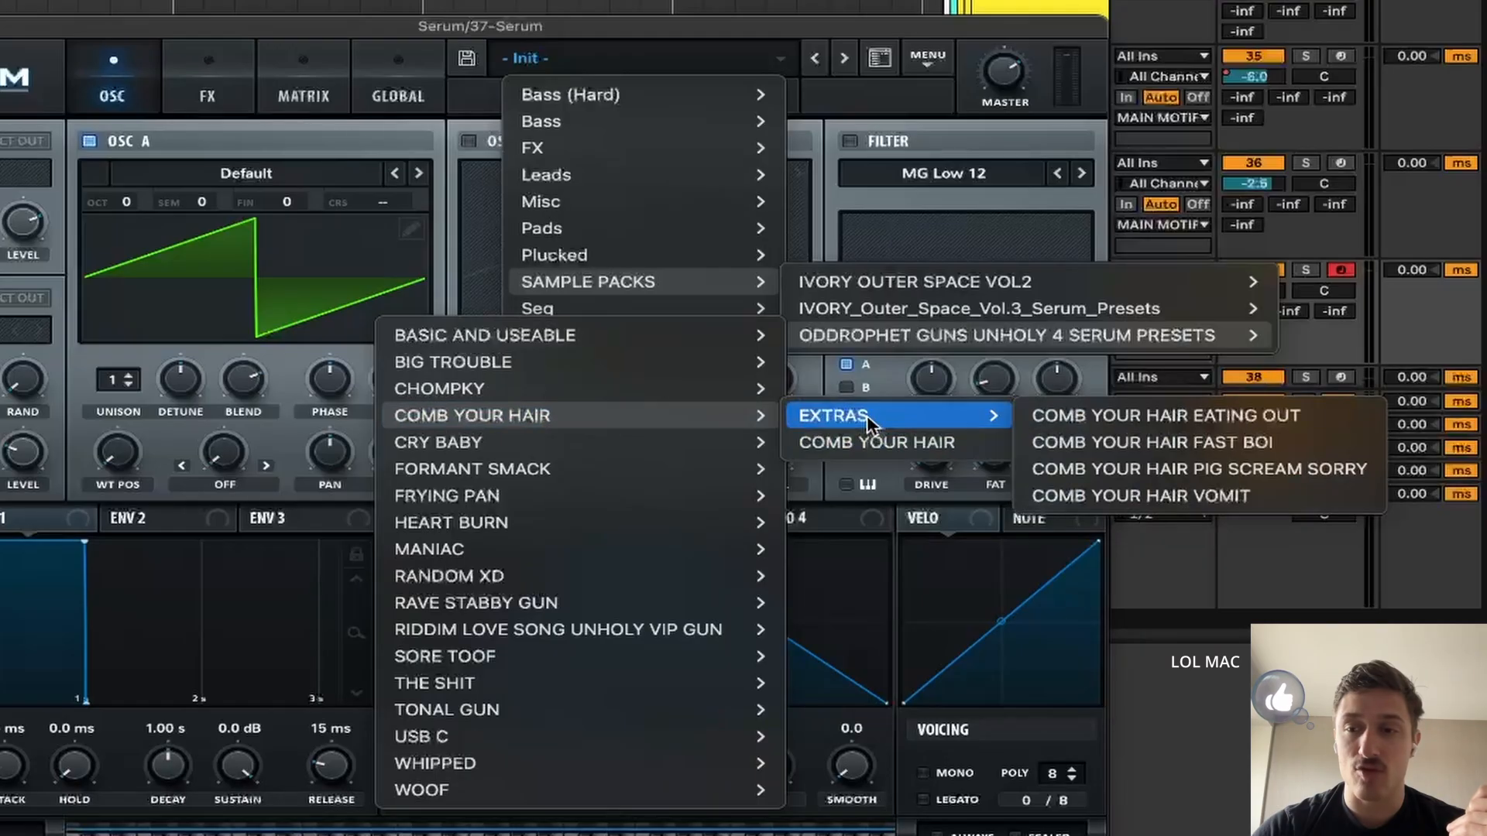
pyautogui.moveTo(593, 505)
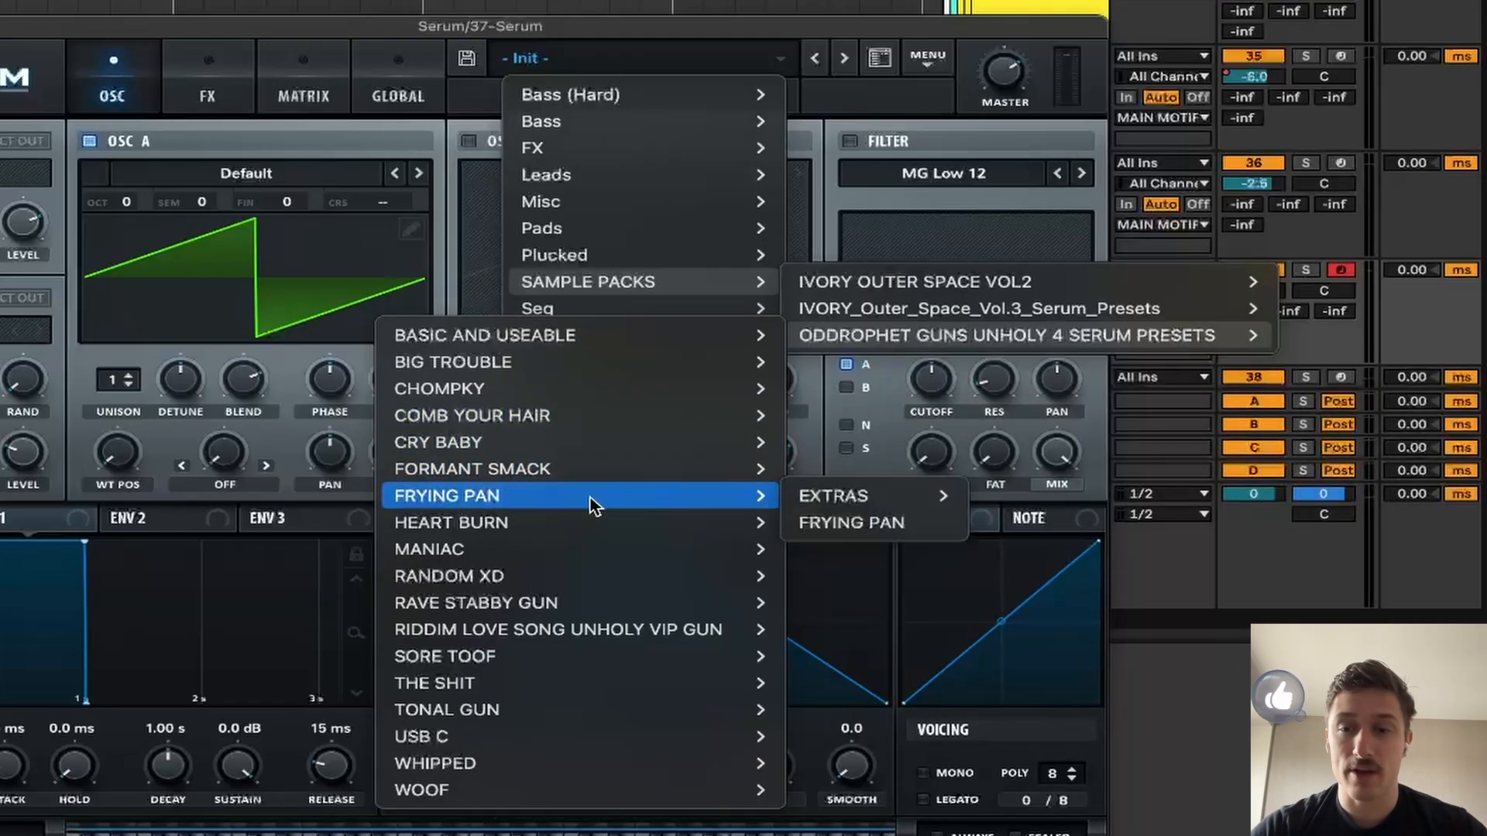
pyautogui.click(852, 518)
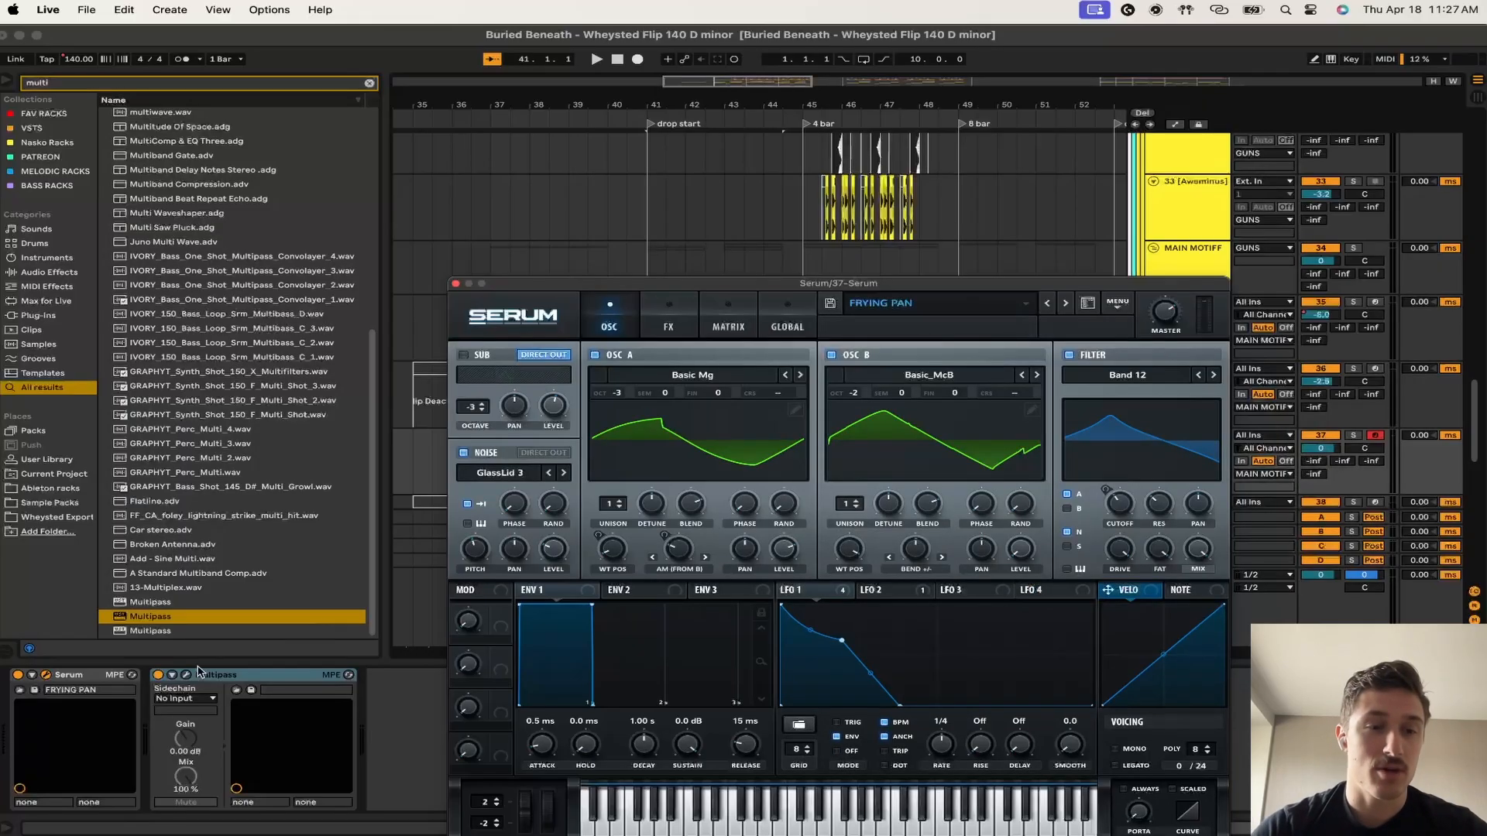
# - Load the FRYING PAN user preset from the MULTIPASS POST PROCESSING folder into Multipass and close the plugin windows
pyautogui.click(187, 674)
pyautogui.click(648, 315)
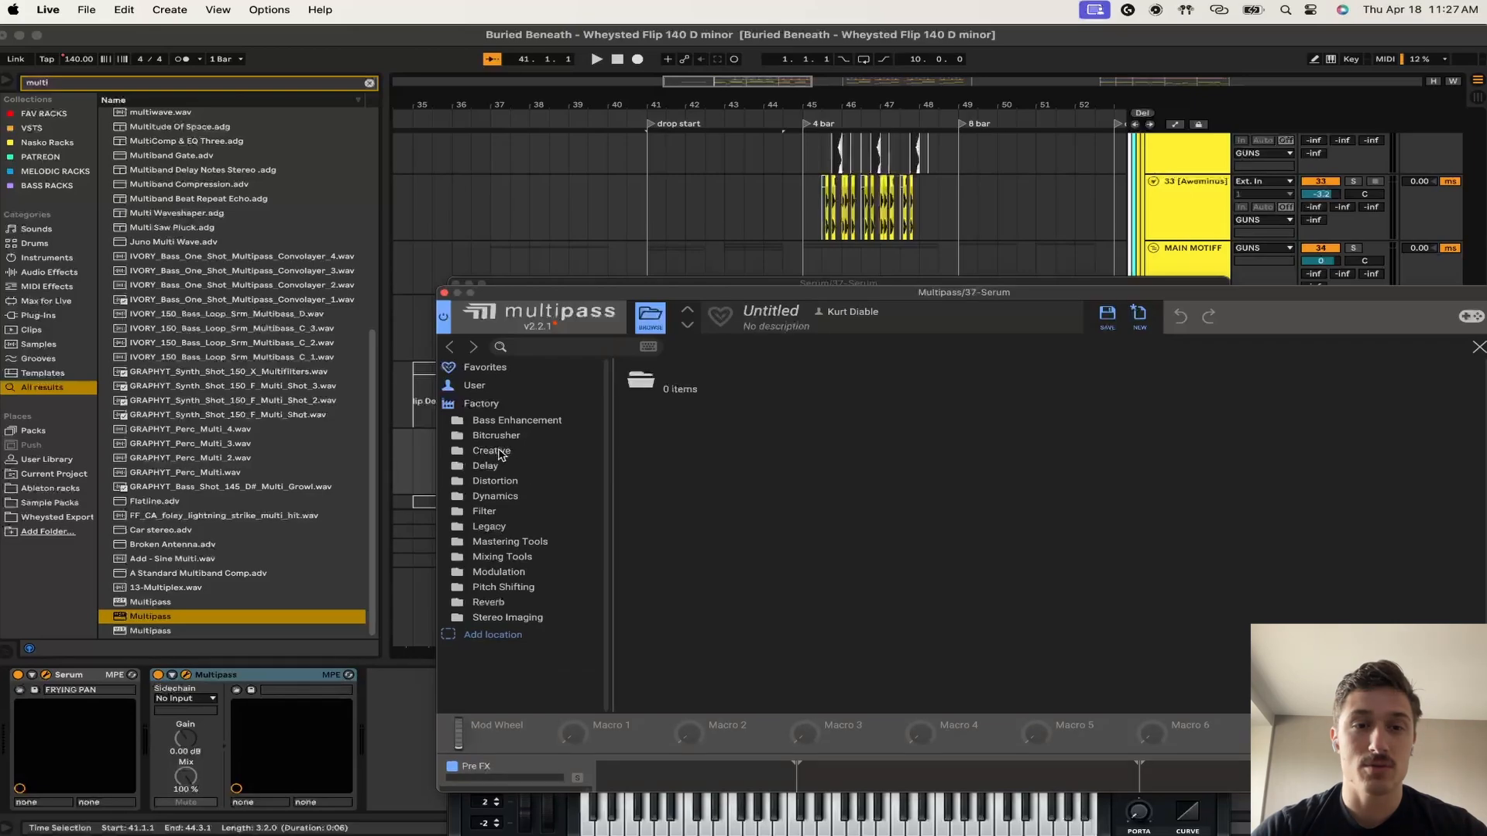
pyautogui.click(475, 390)
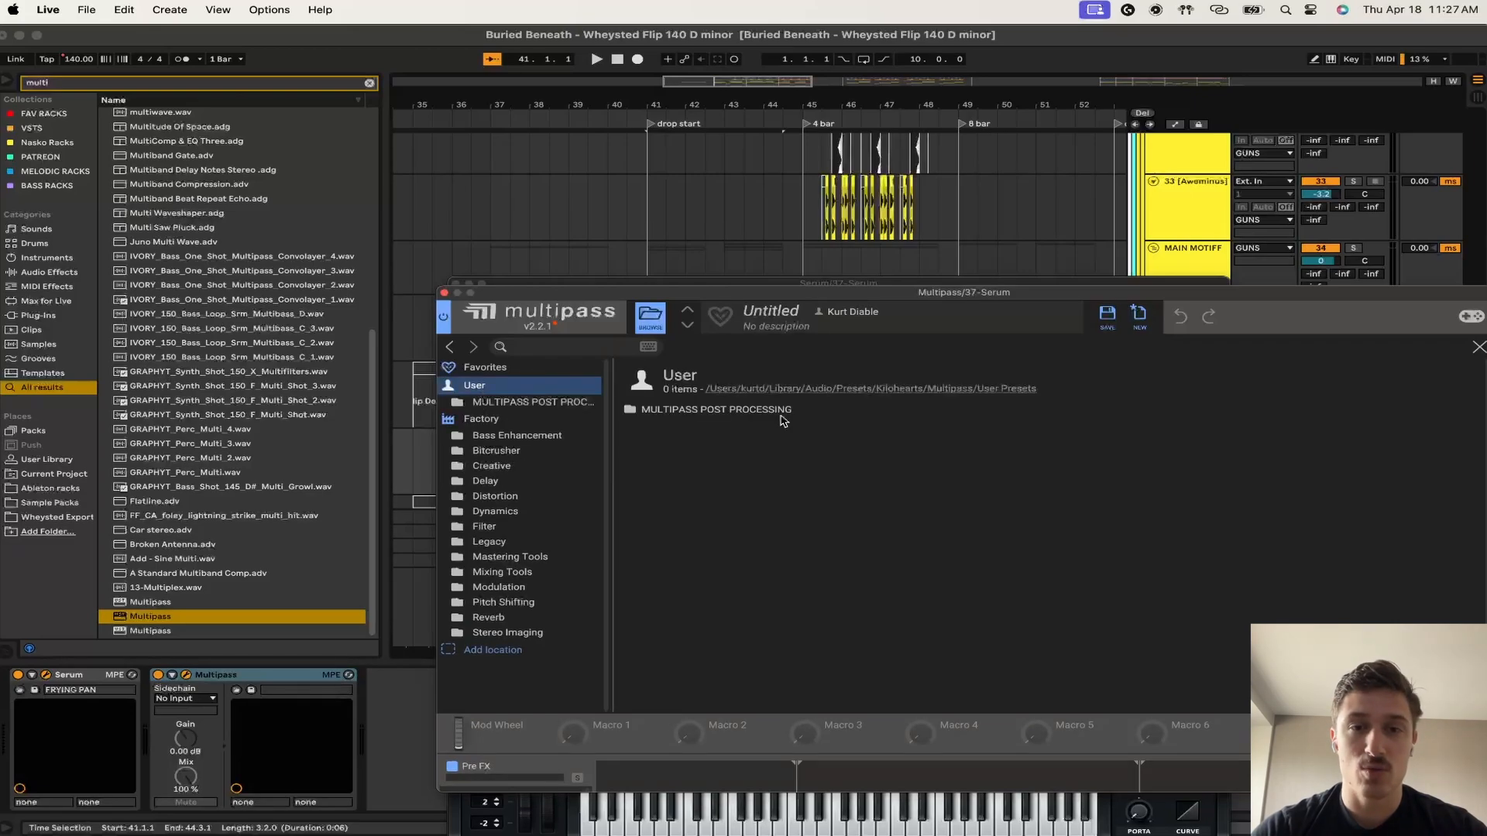
pyautogui.doubleClick(749, 416)
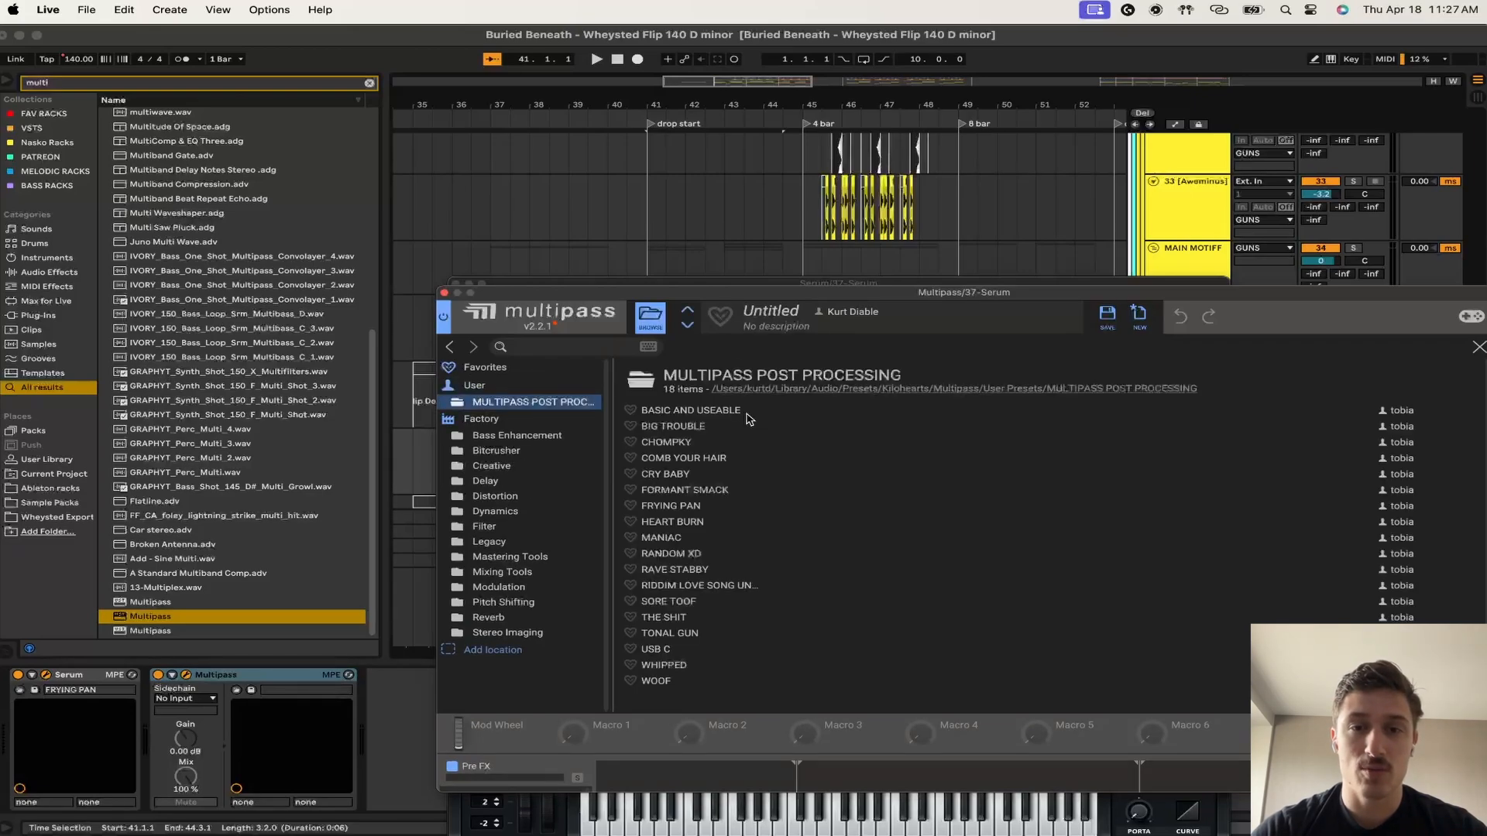
pyautogui.click(681, 507)
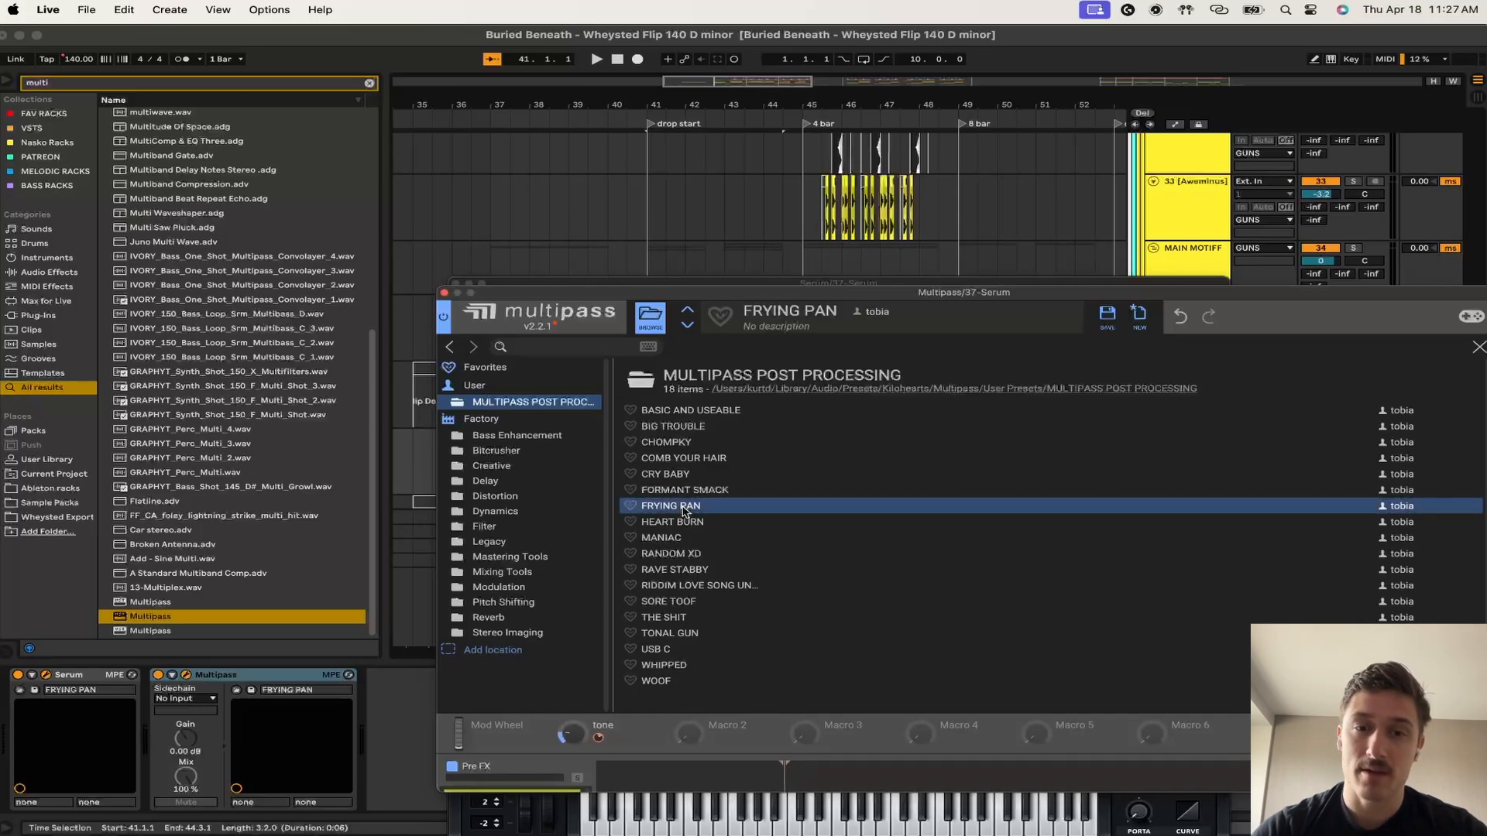
pyautogui.doubleClick(682, 510)
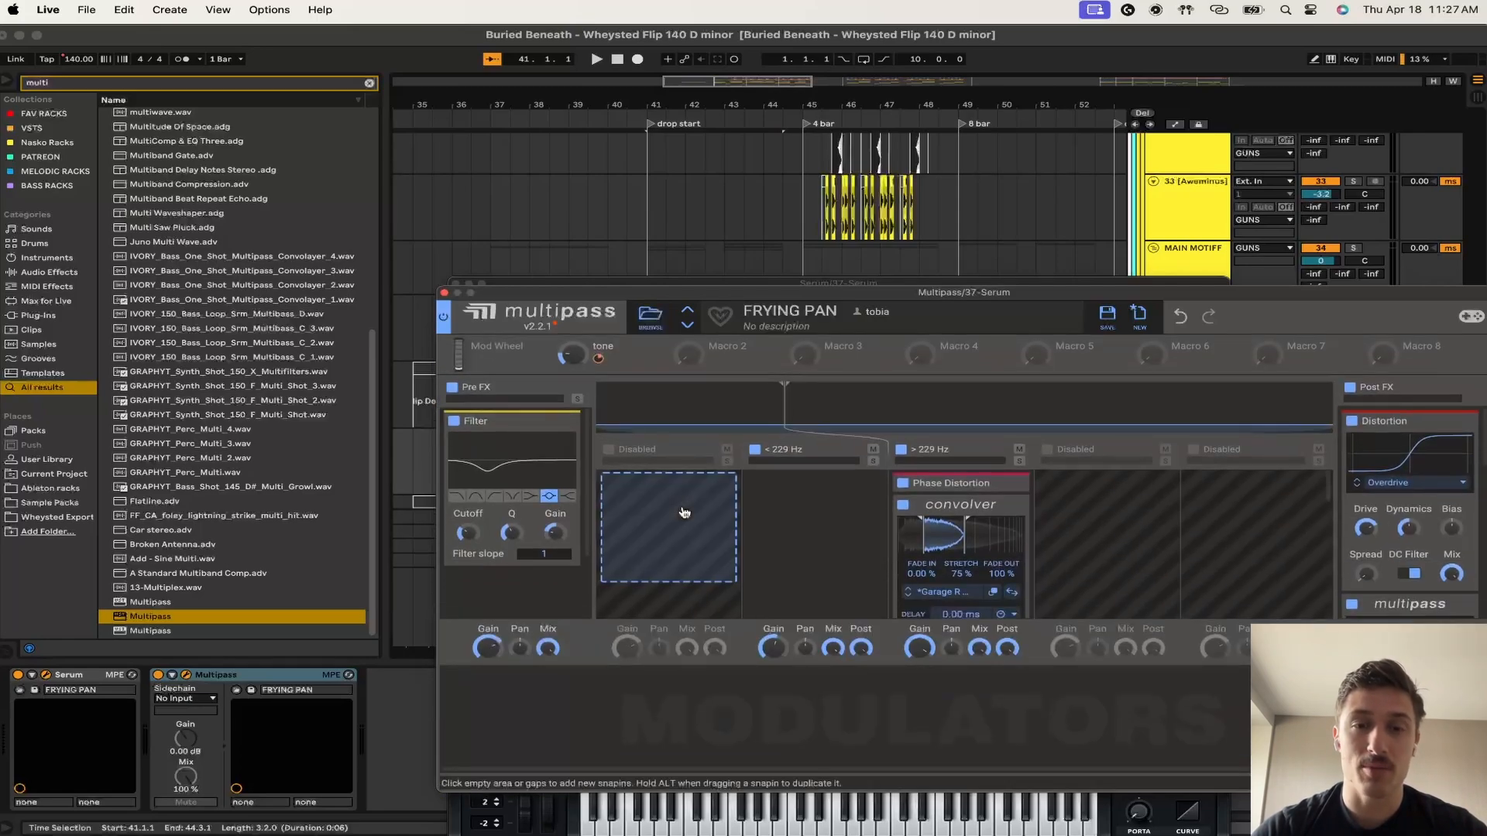
pyautogui.click(444, 293)
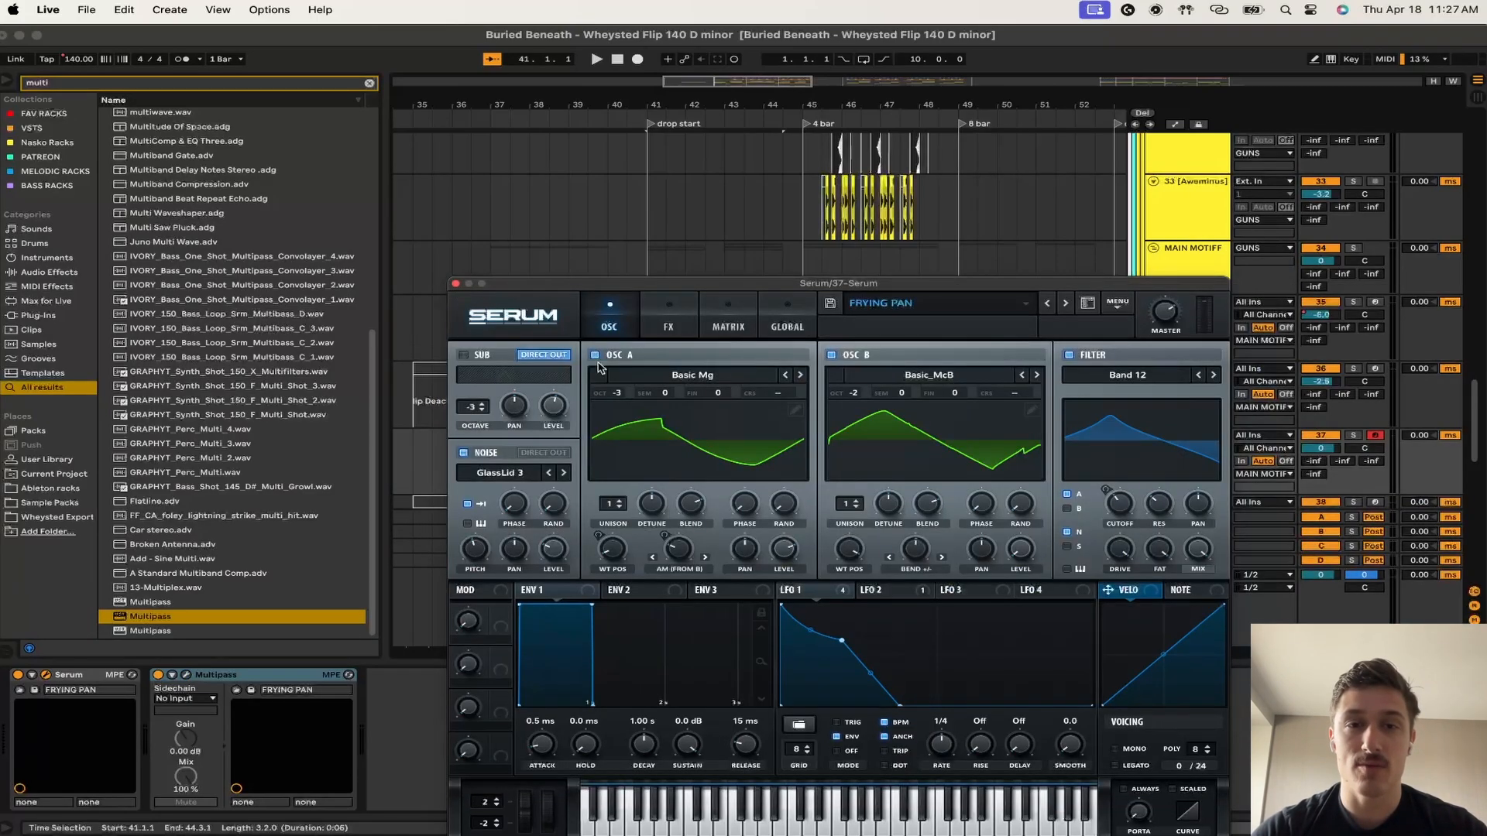
pyautogui.click(456, 284)
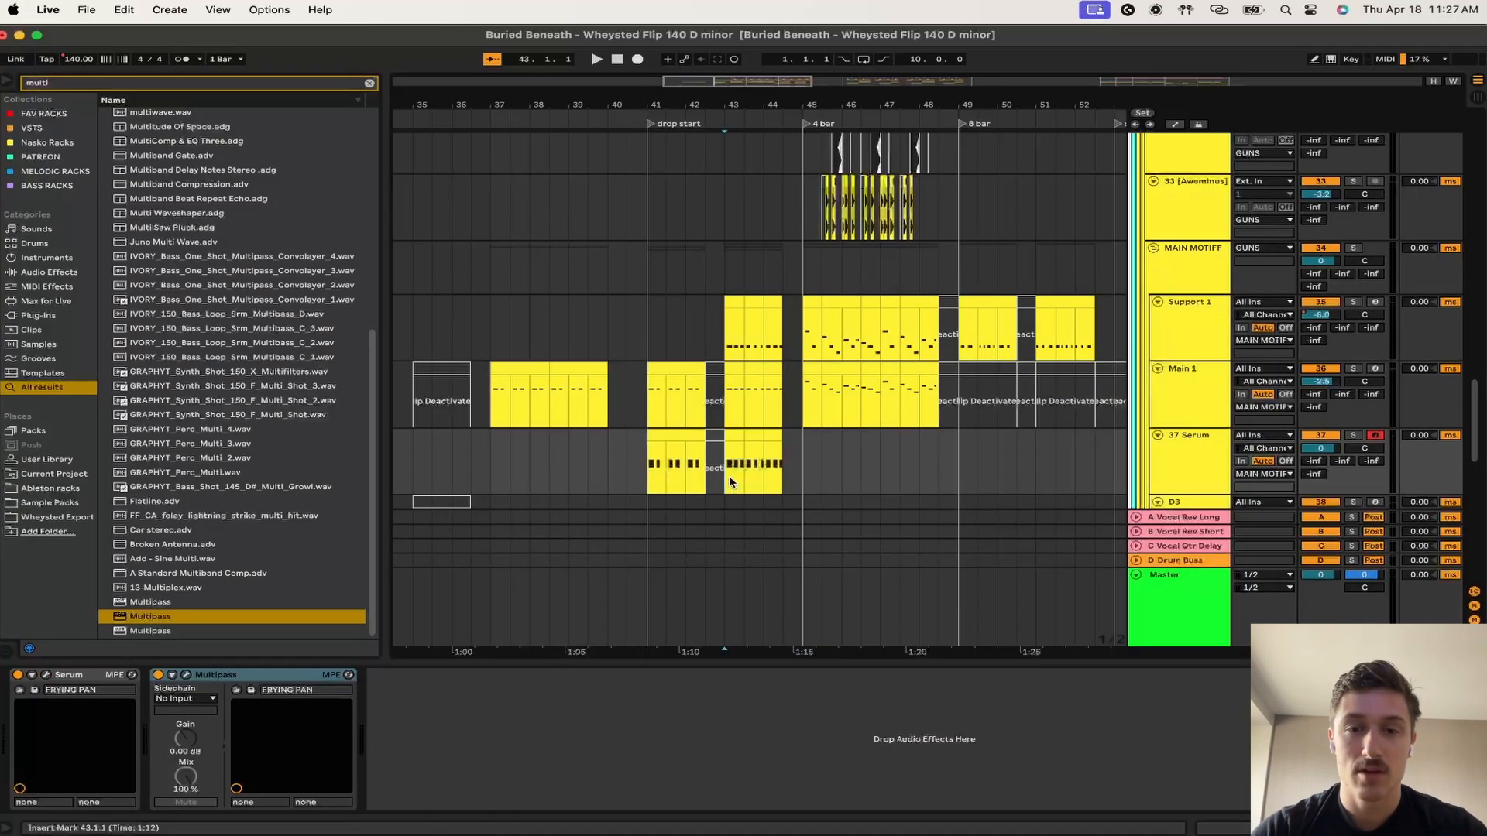
# - Play the soloed 37 Serum track with the FRYING PAN presets from bar 43 and from the drop start
pyautogui.press('space')
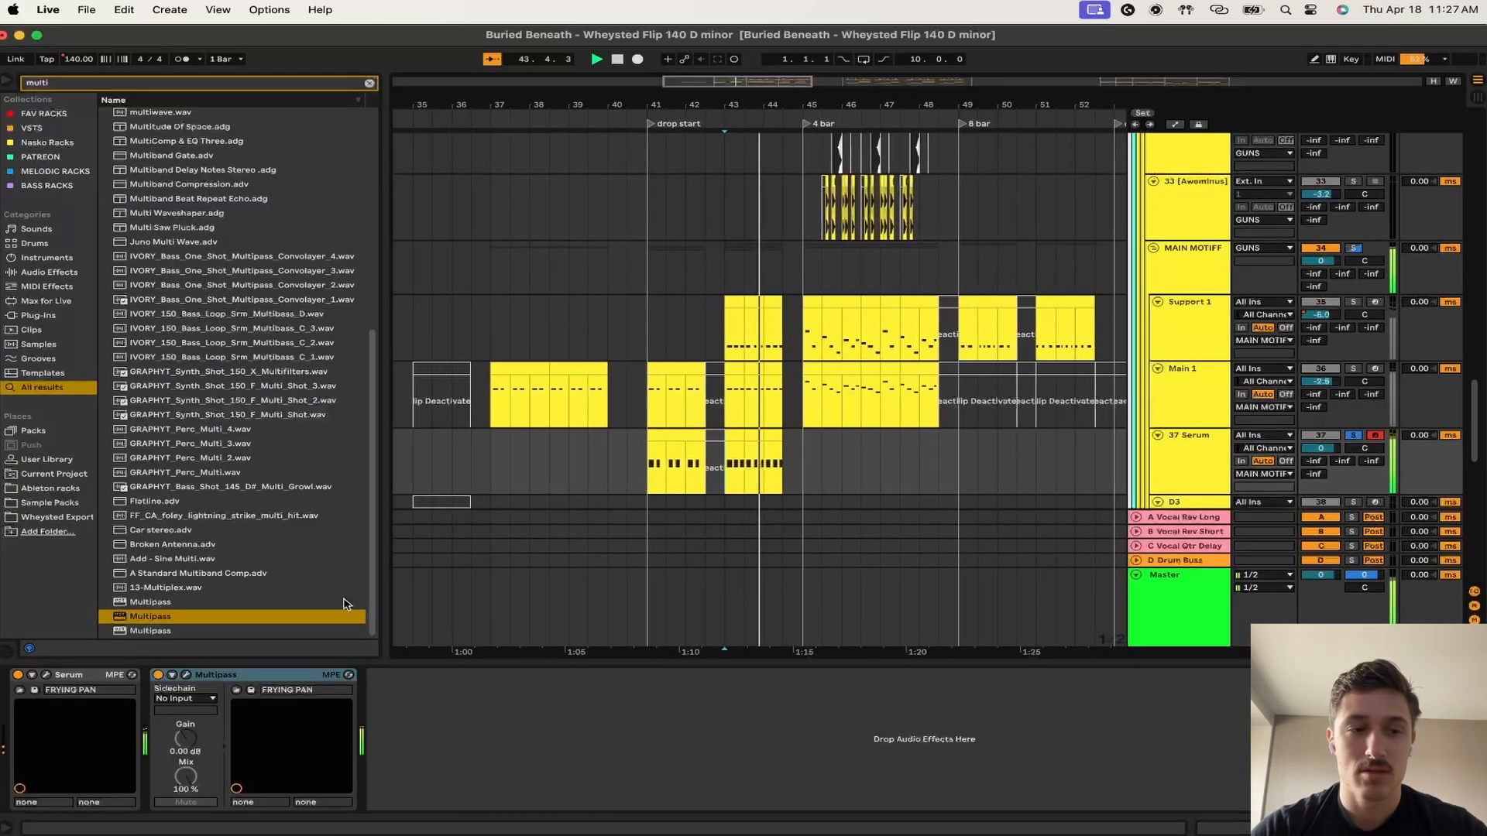
pyautogui.press('space')
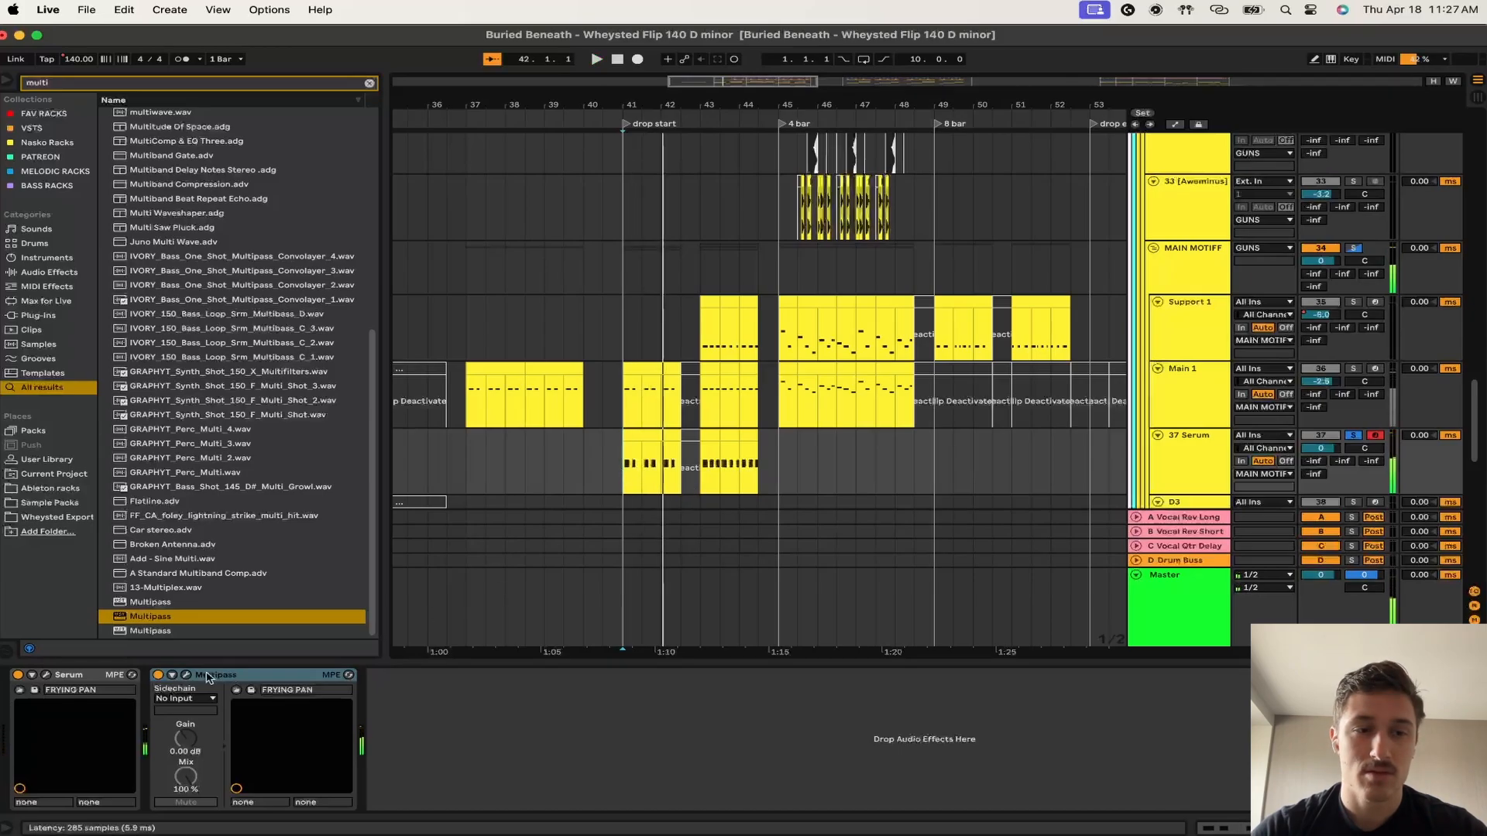
# - Load the RANDOM XD preset into Serum on track 37
pyautogui.click(46, 676)
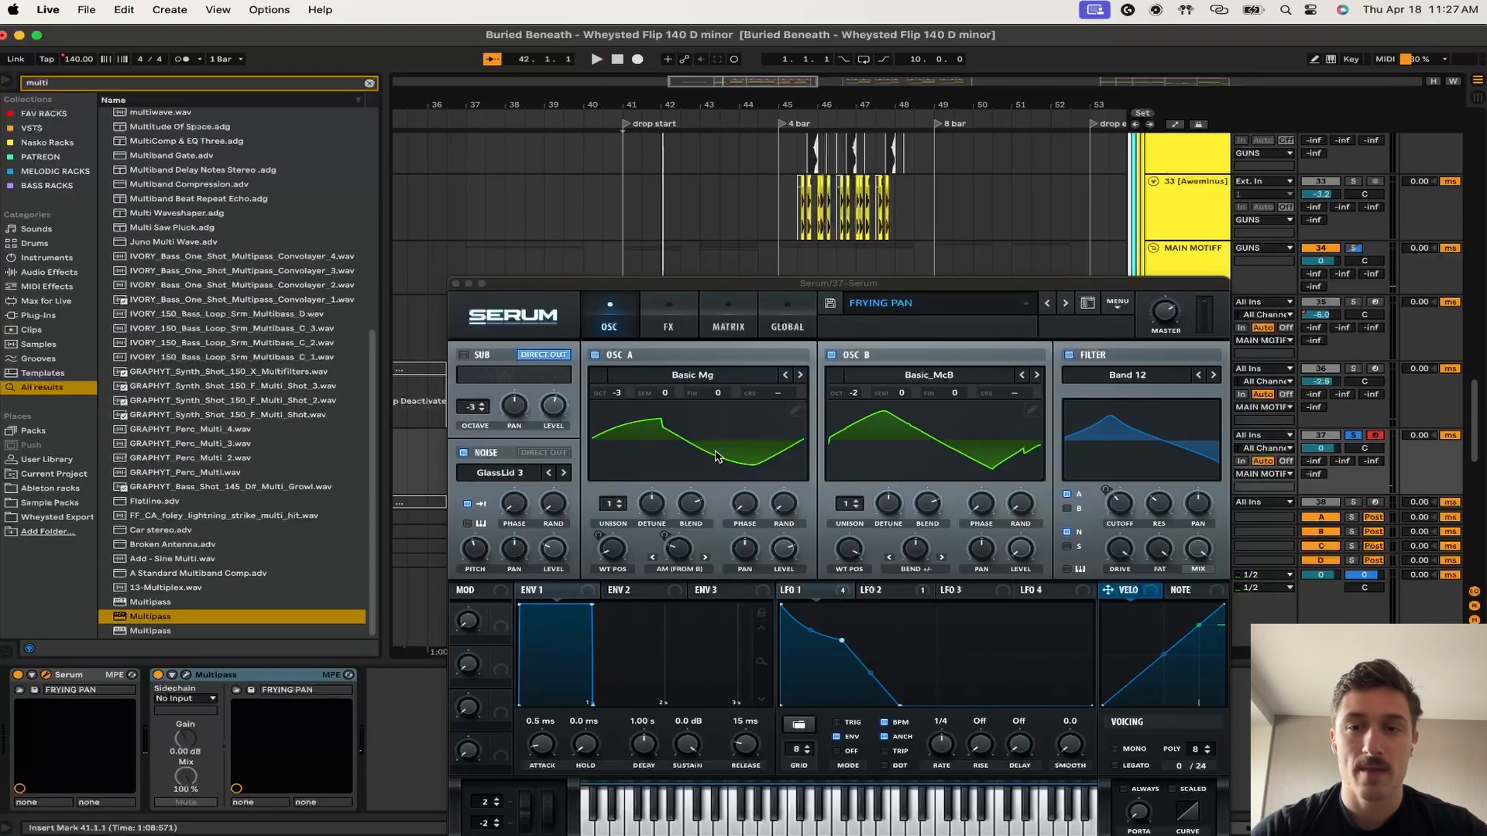
pyautogui.click(1092, 641)
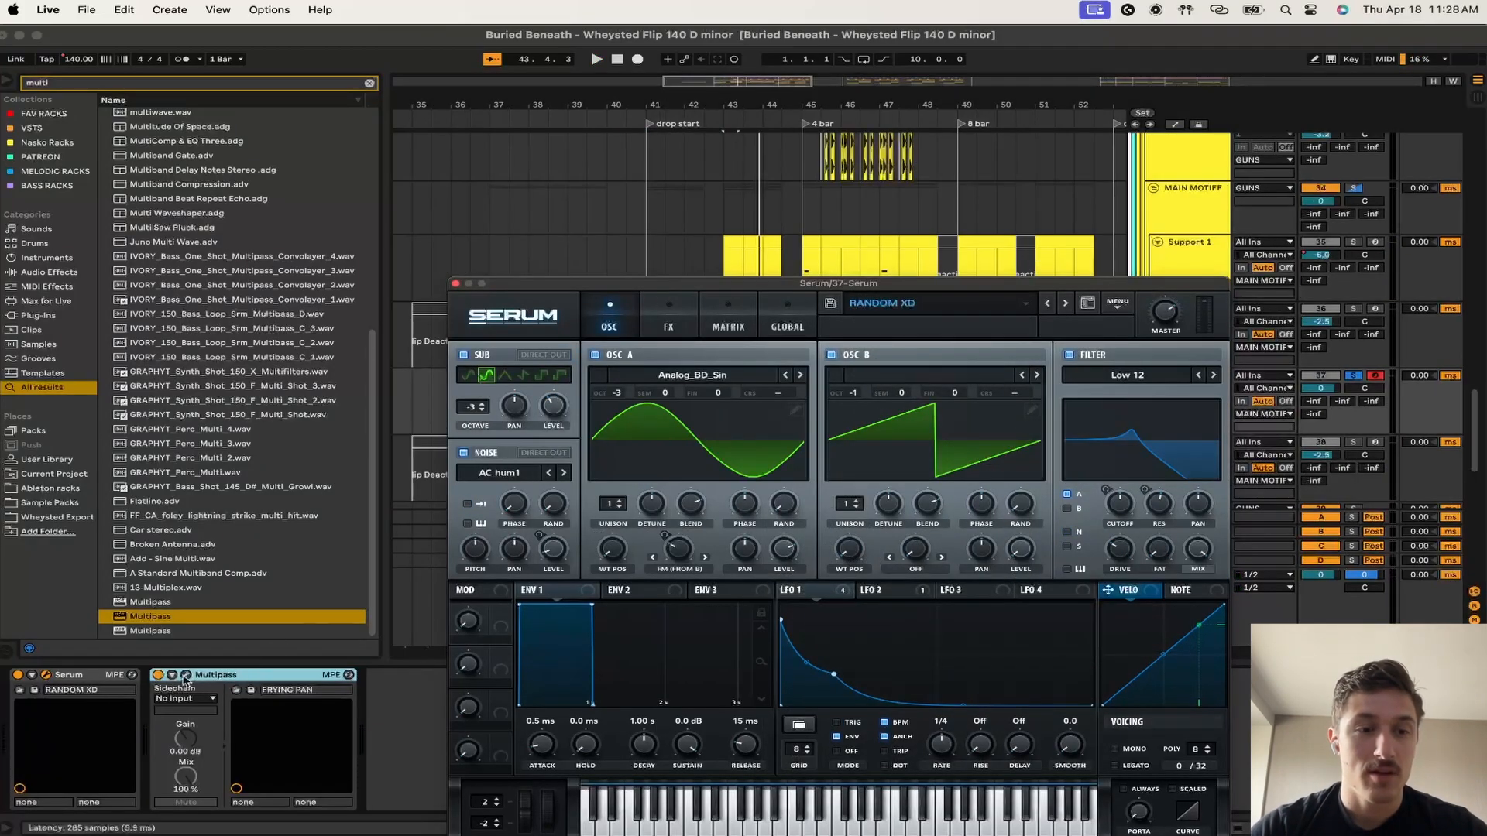
# - Load the RANDOM XD user preset from the MULTIPASS POST PROCESSING folder into Multipass on track 37 and close the plugin windows
pyautogui.click(186, 676)
pyautogui.click(651, 316)
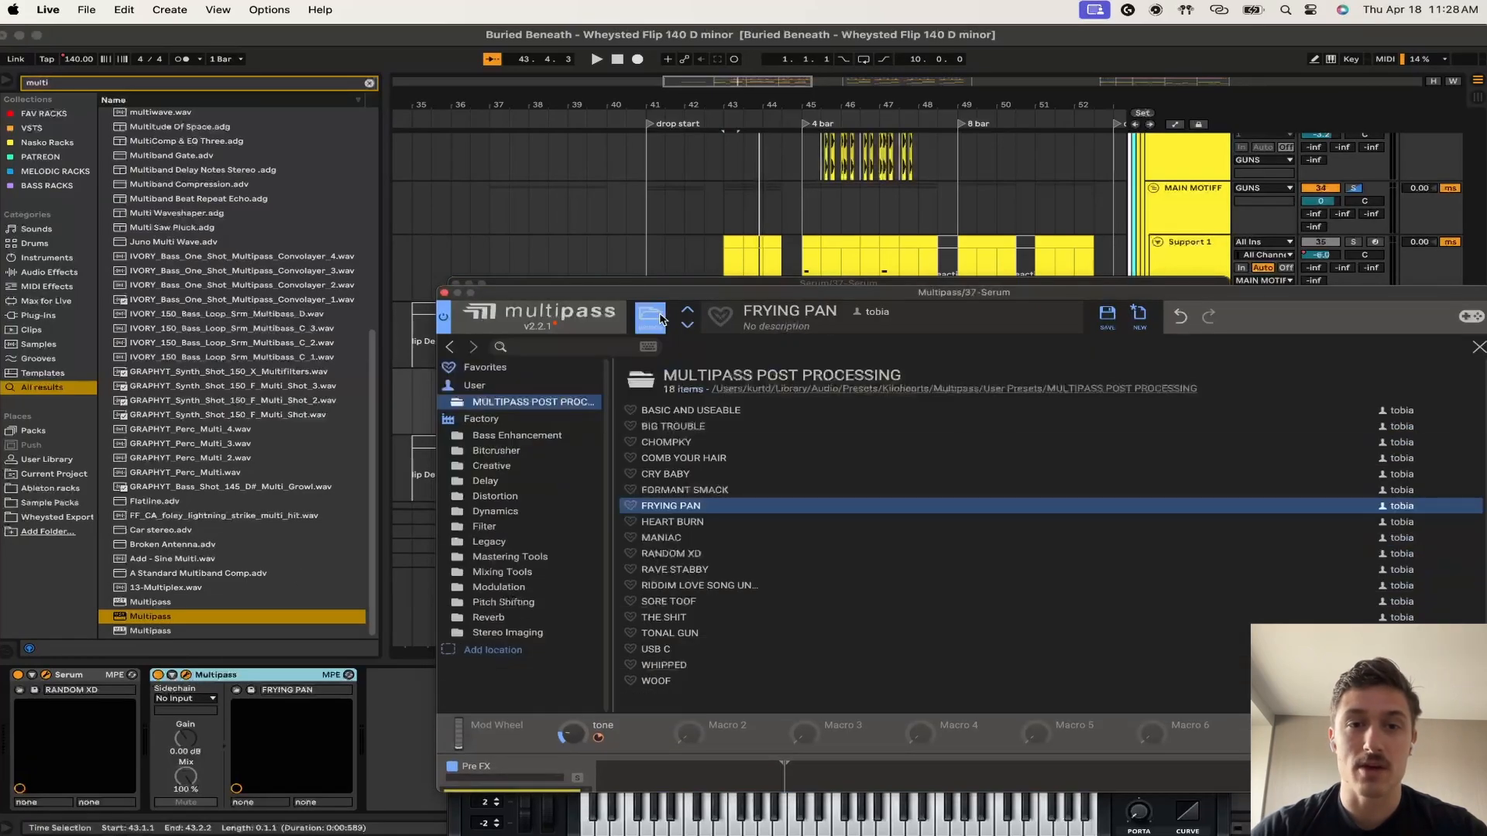
pyautogui.click(672, 553)
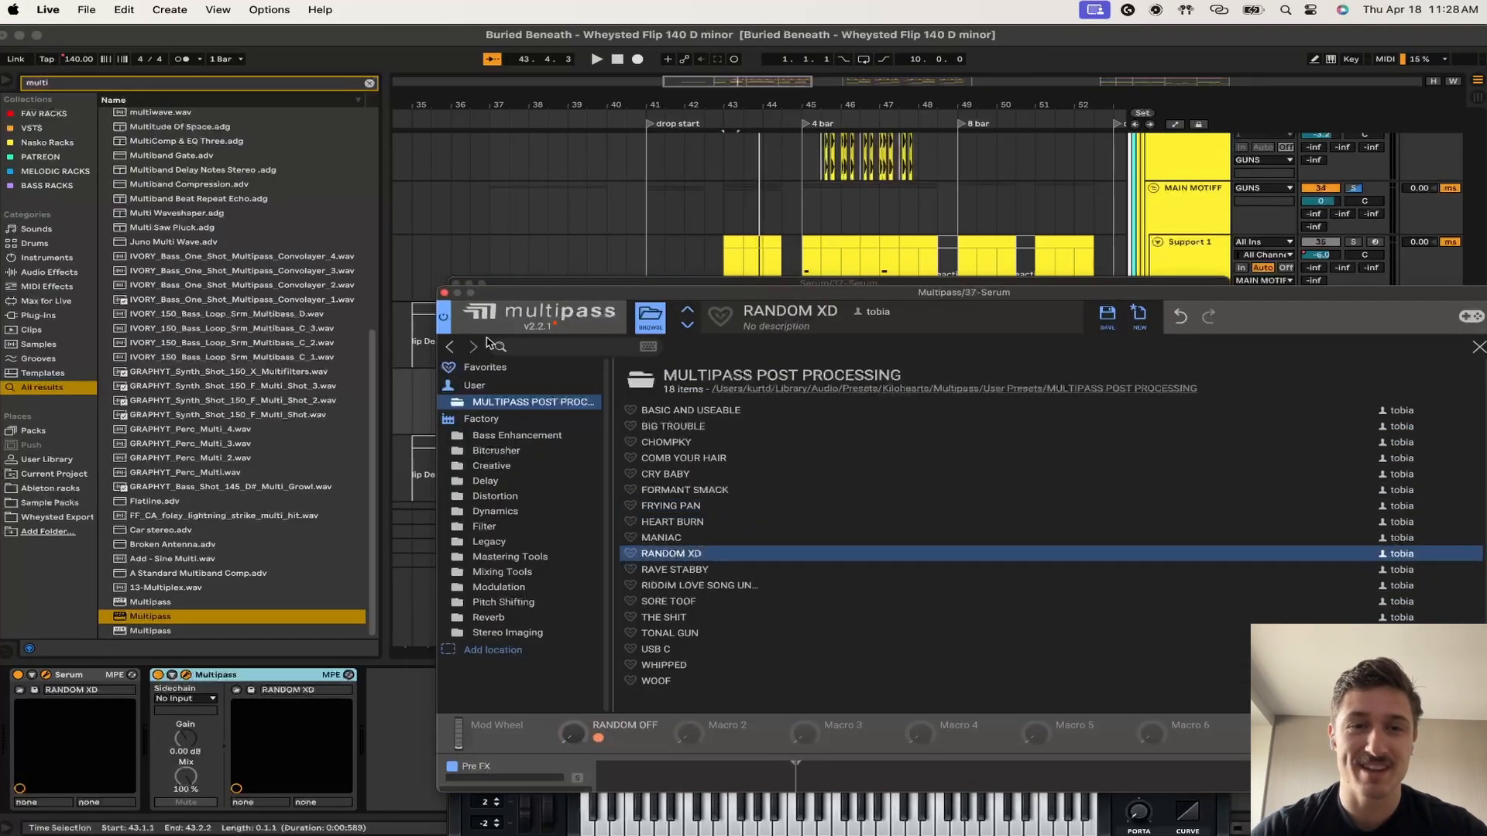
pyautogui.click(445, 293)
pyautogui.click(457, 283)
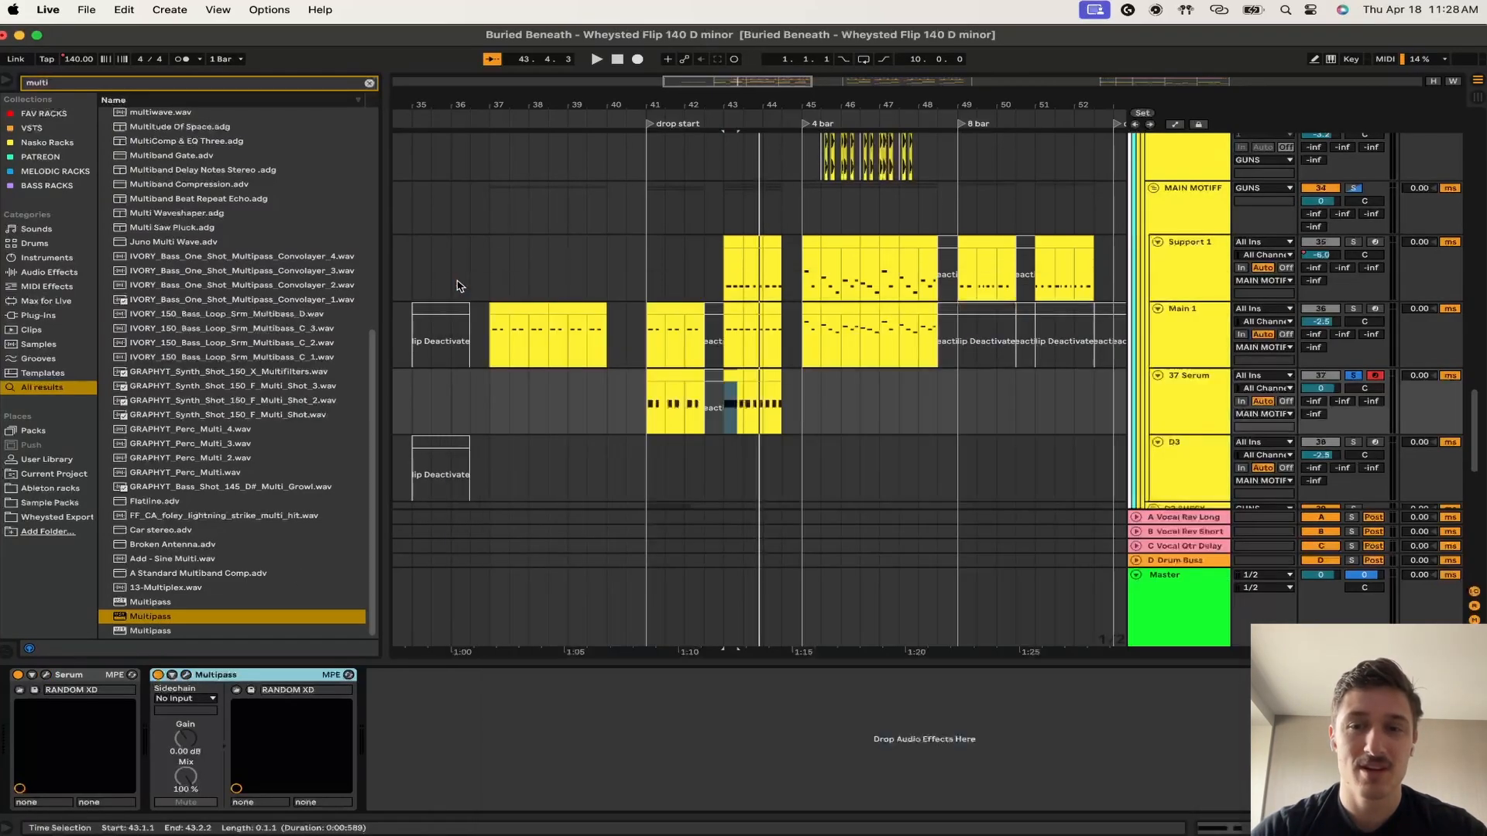
# - Play the soloed 37 Serum track from bar 43 with the RANDOM XD presets and check Serum's modulation matrix and global settings
pyautogui.press('space')
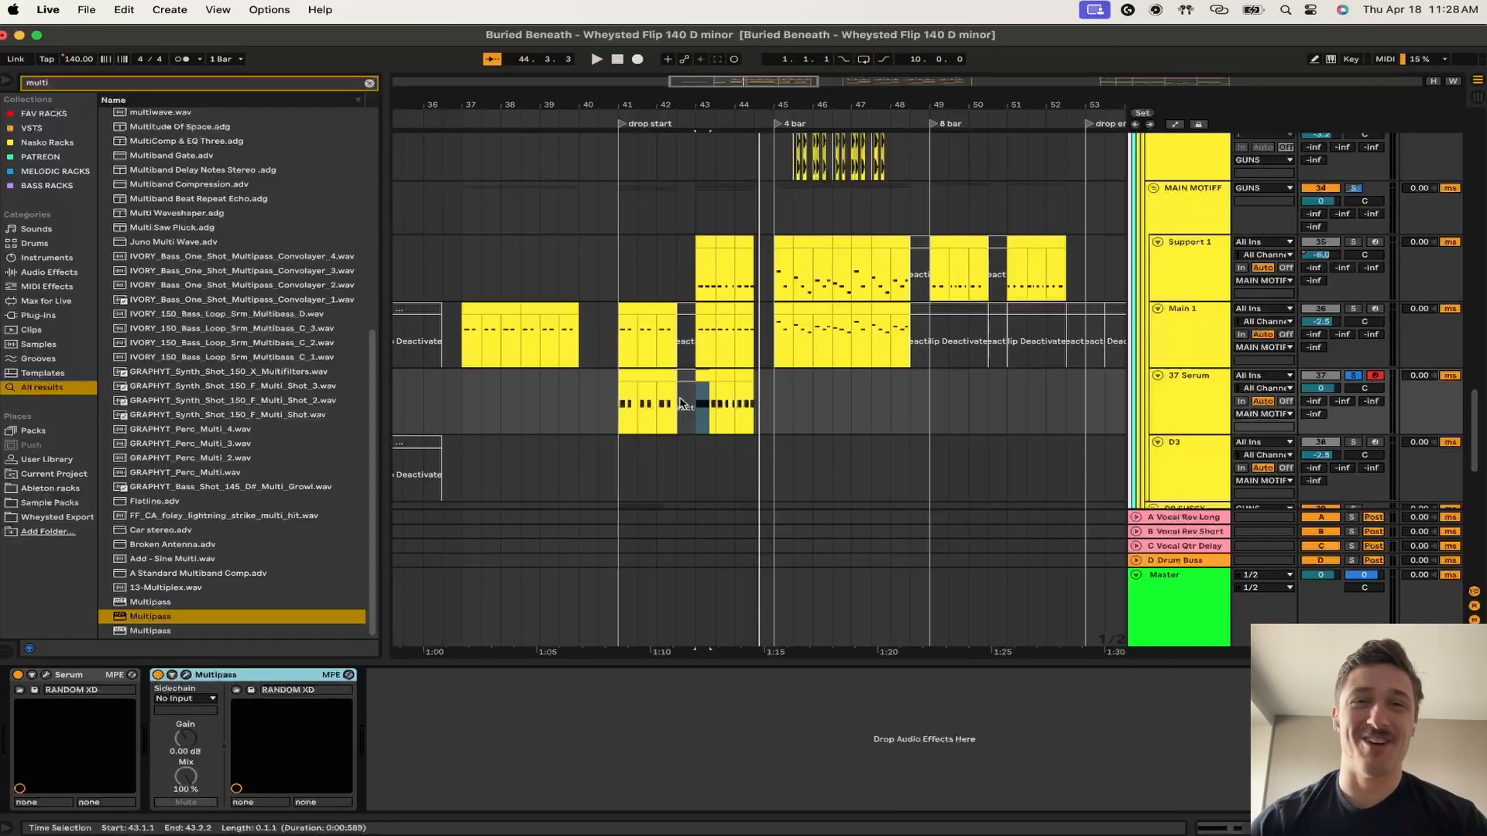
pyautogui.press('space')
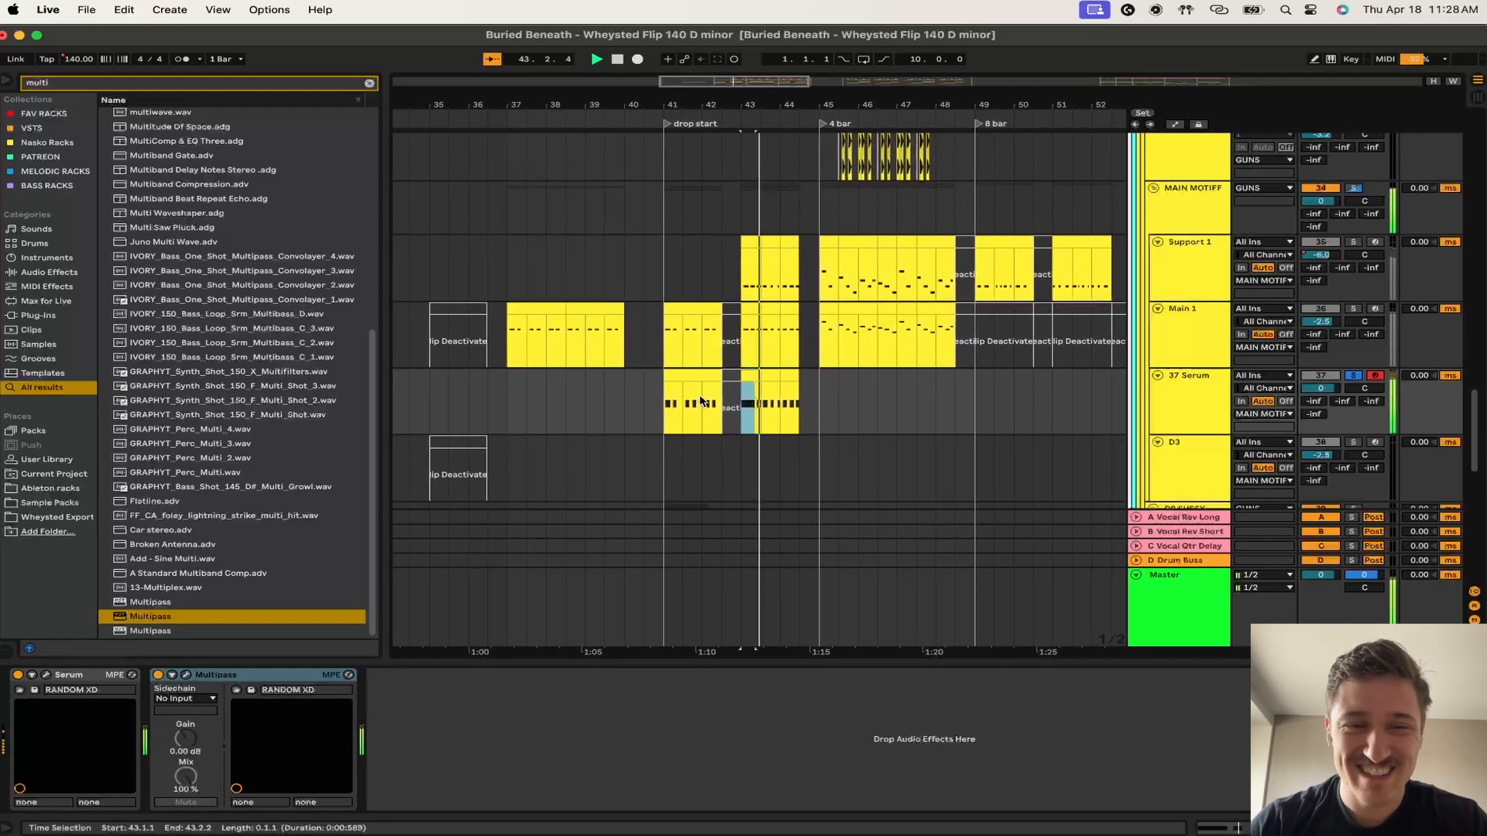
pyautogui.click(44, 673)
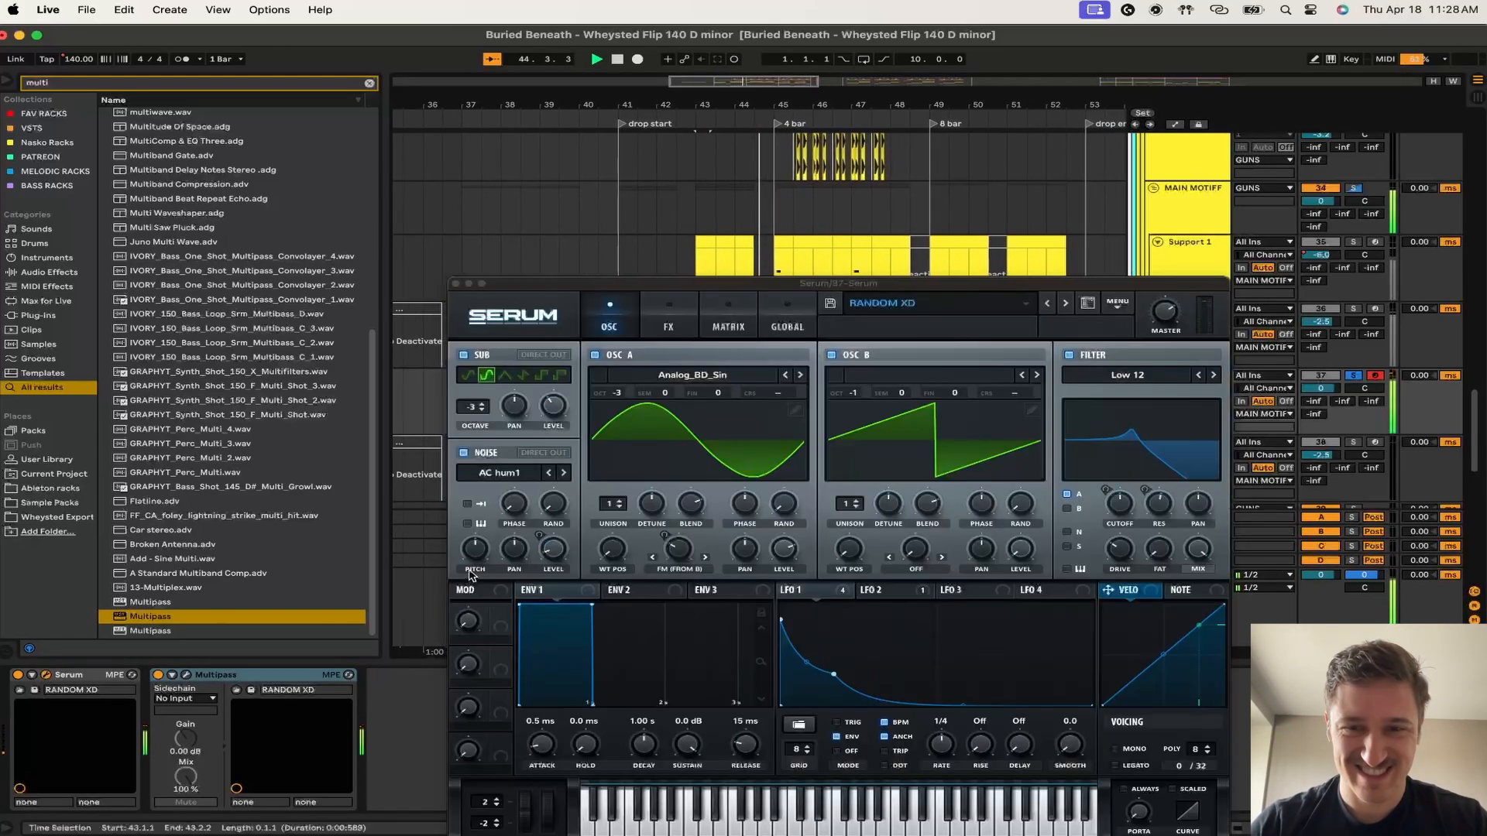
pyautogui.click(748, 309)
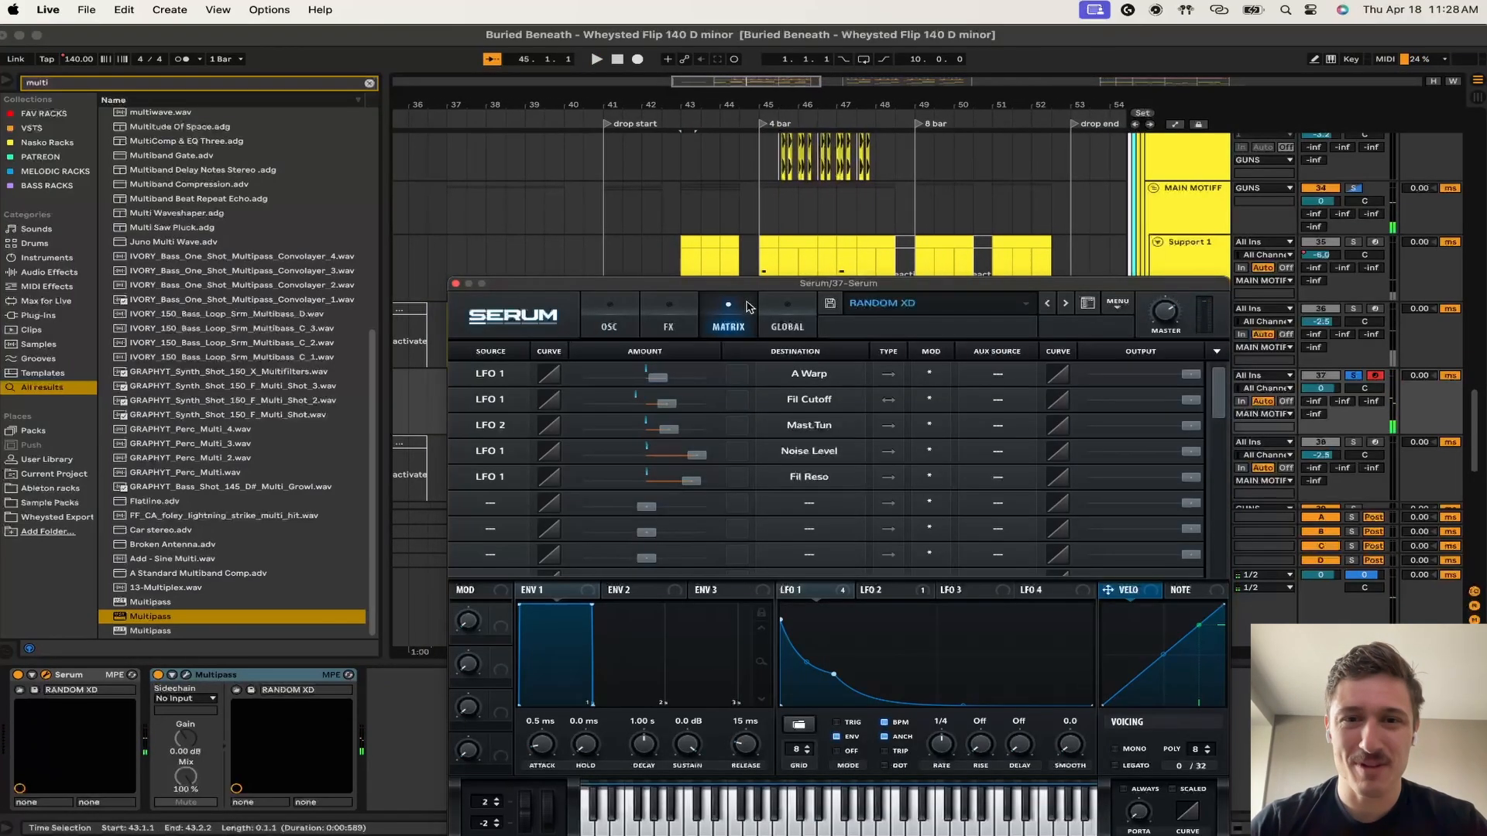
pyautogui.click(784, 324)
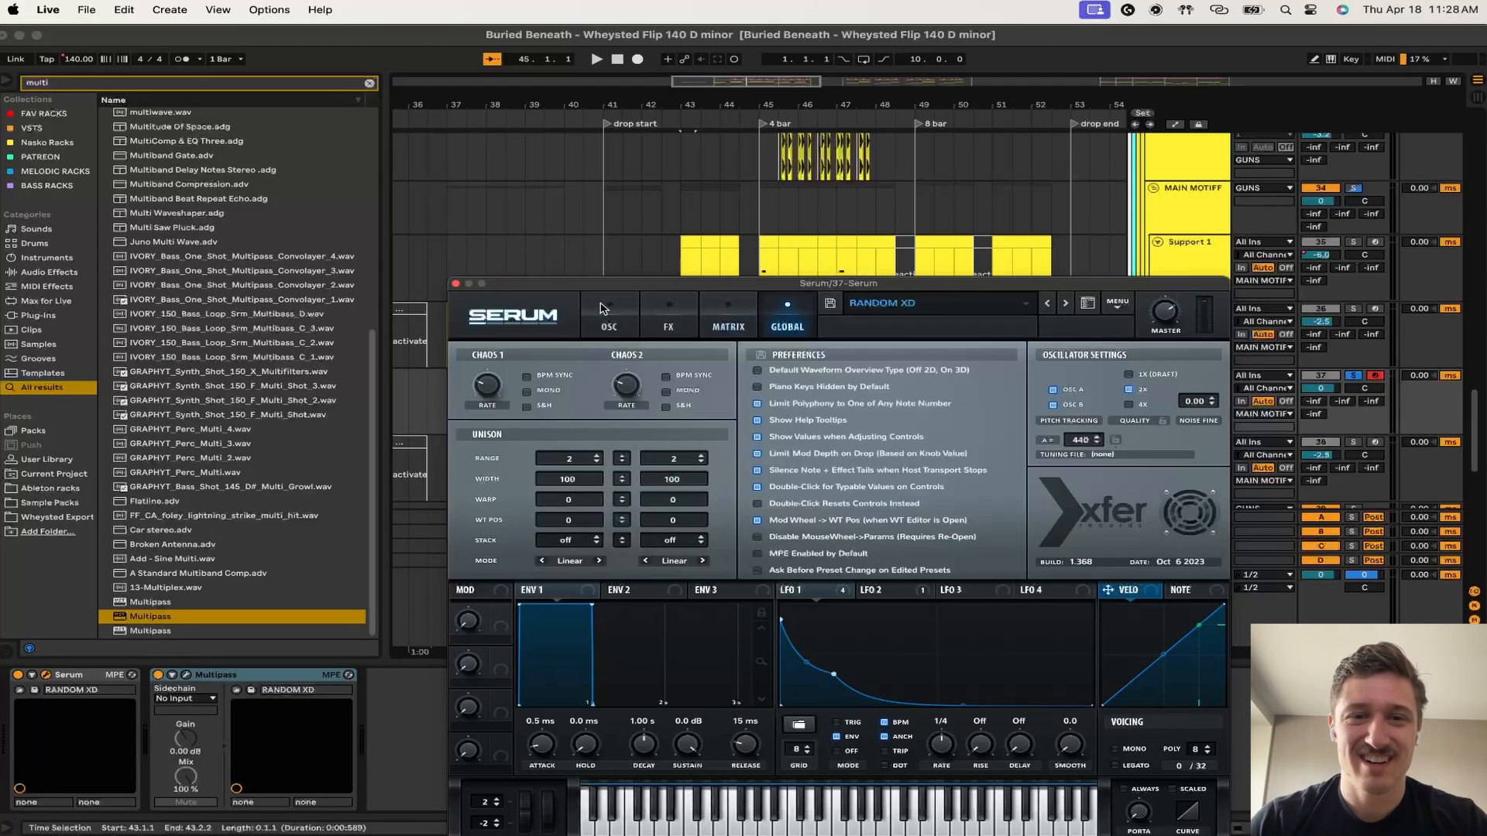
pyautogui.click(592, 307)
pyautogui.click(774, 317)
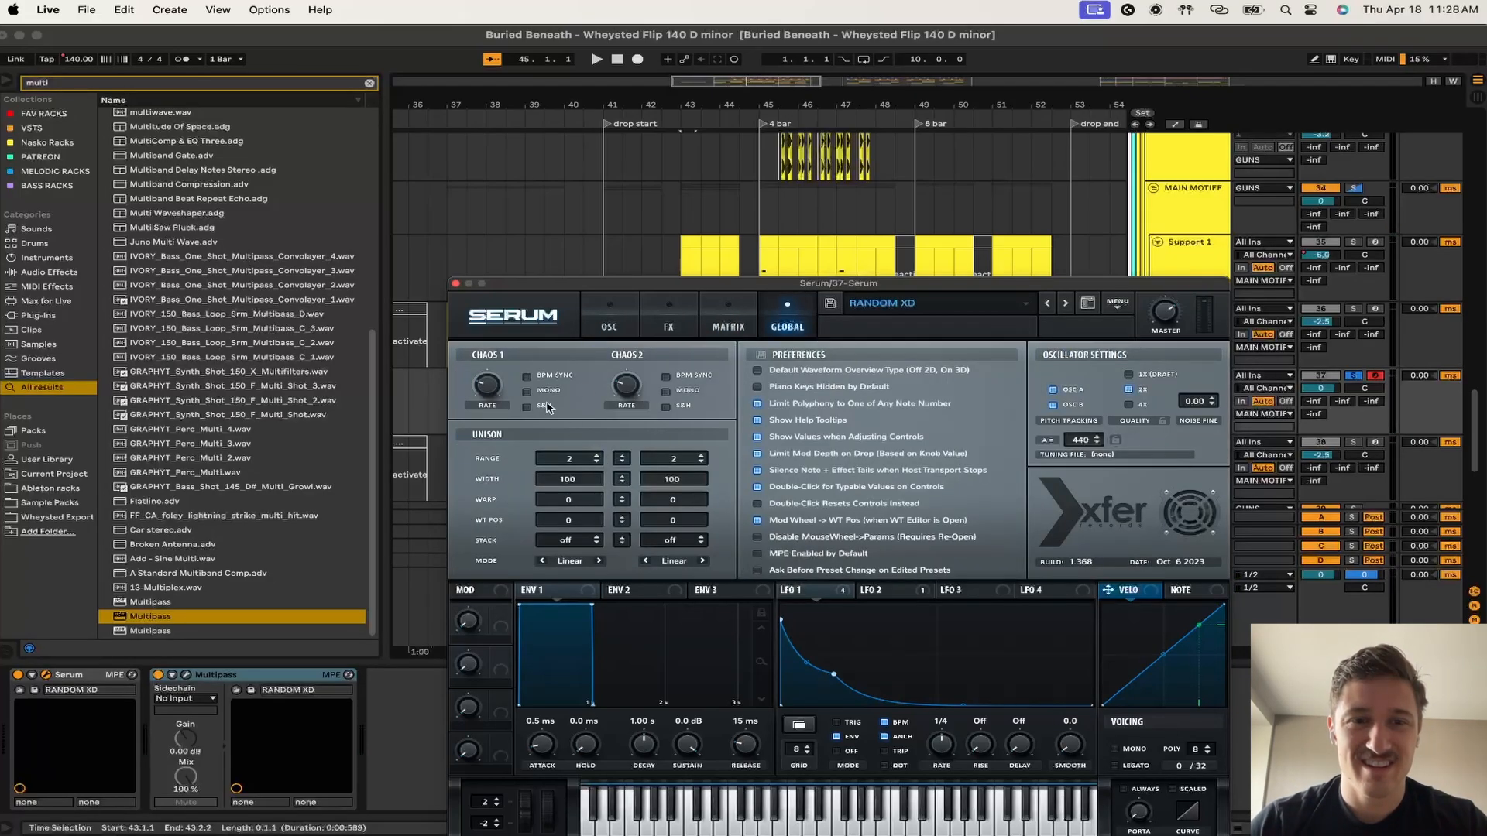
pyautogui.press('space')
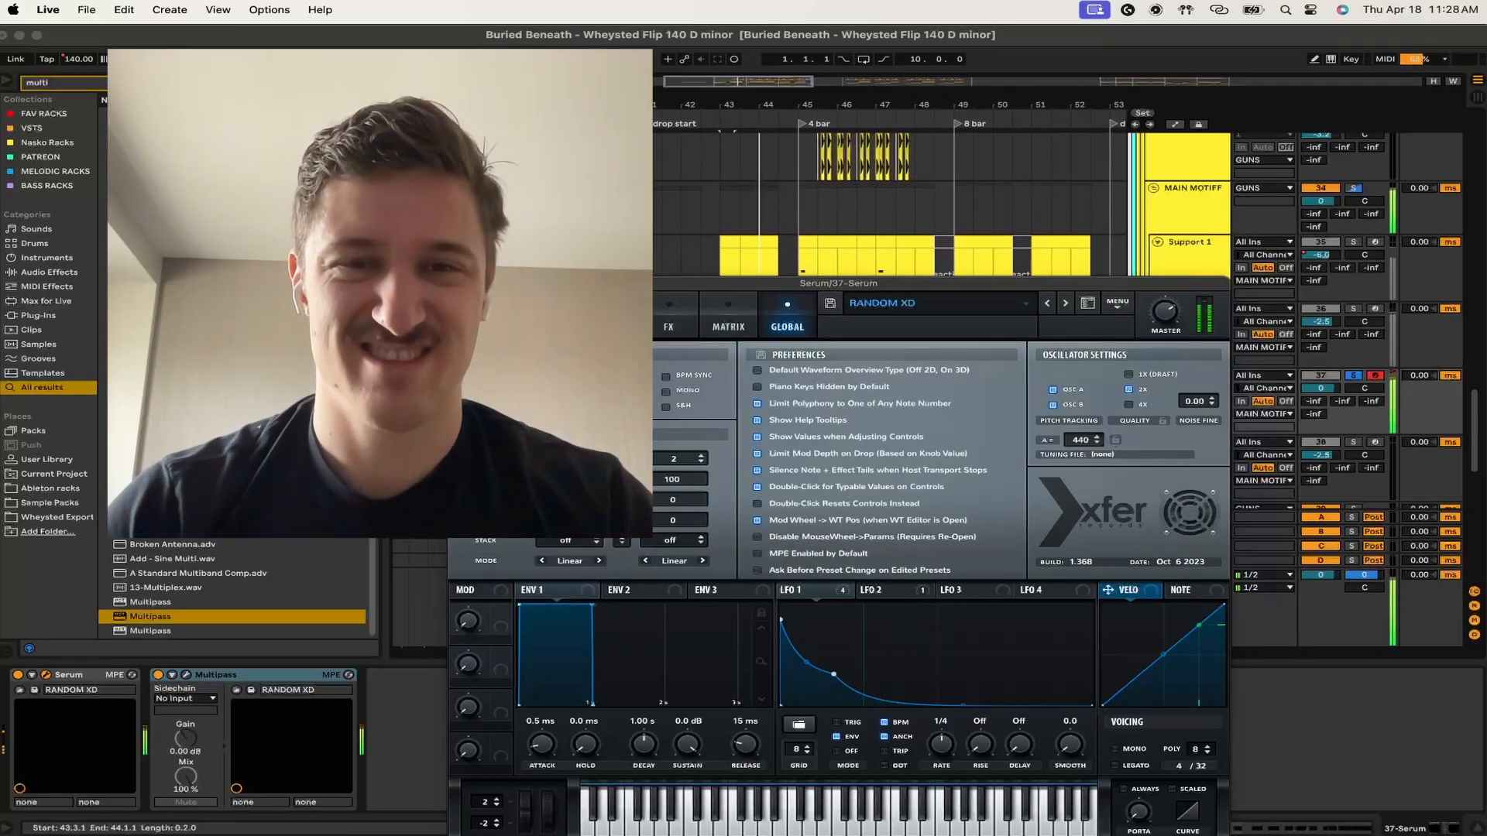
pyautogui.press('space')
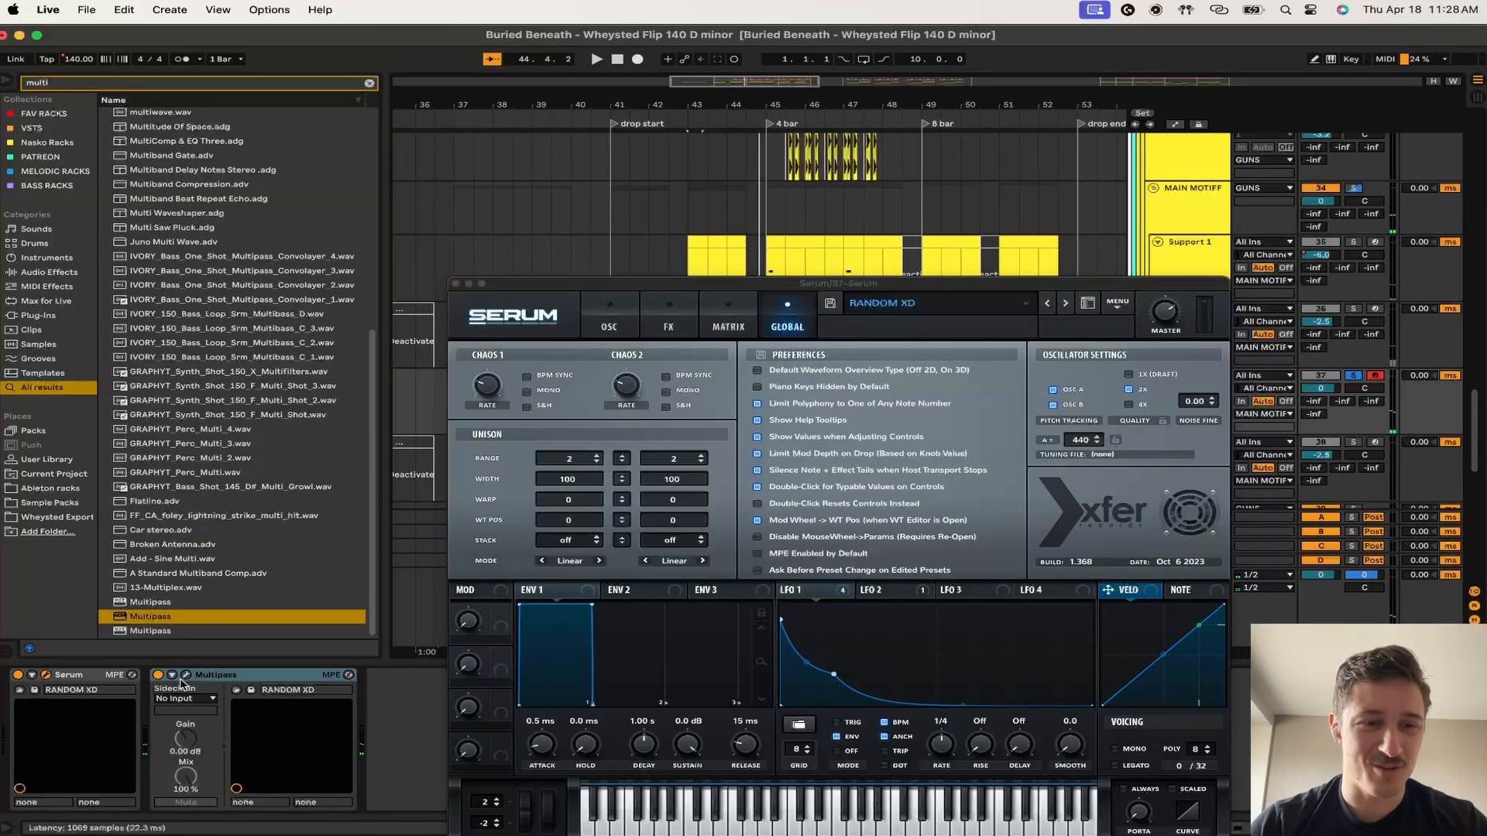
# - Examine the effects in the above-250 Hz band of Multipass's RANDOM XD preset and the Random modulator feeding them
pyautogui.click(185, 676)
pyautogui.click(650, 315)
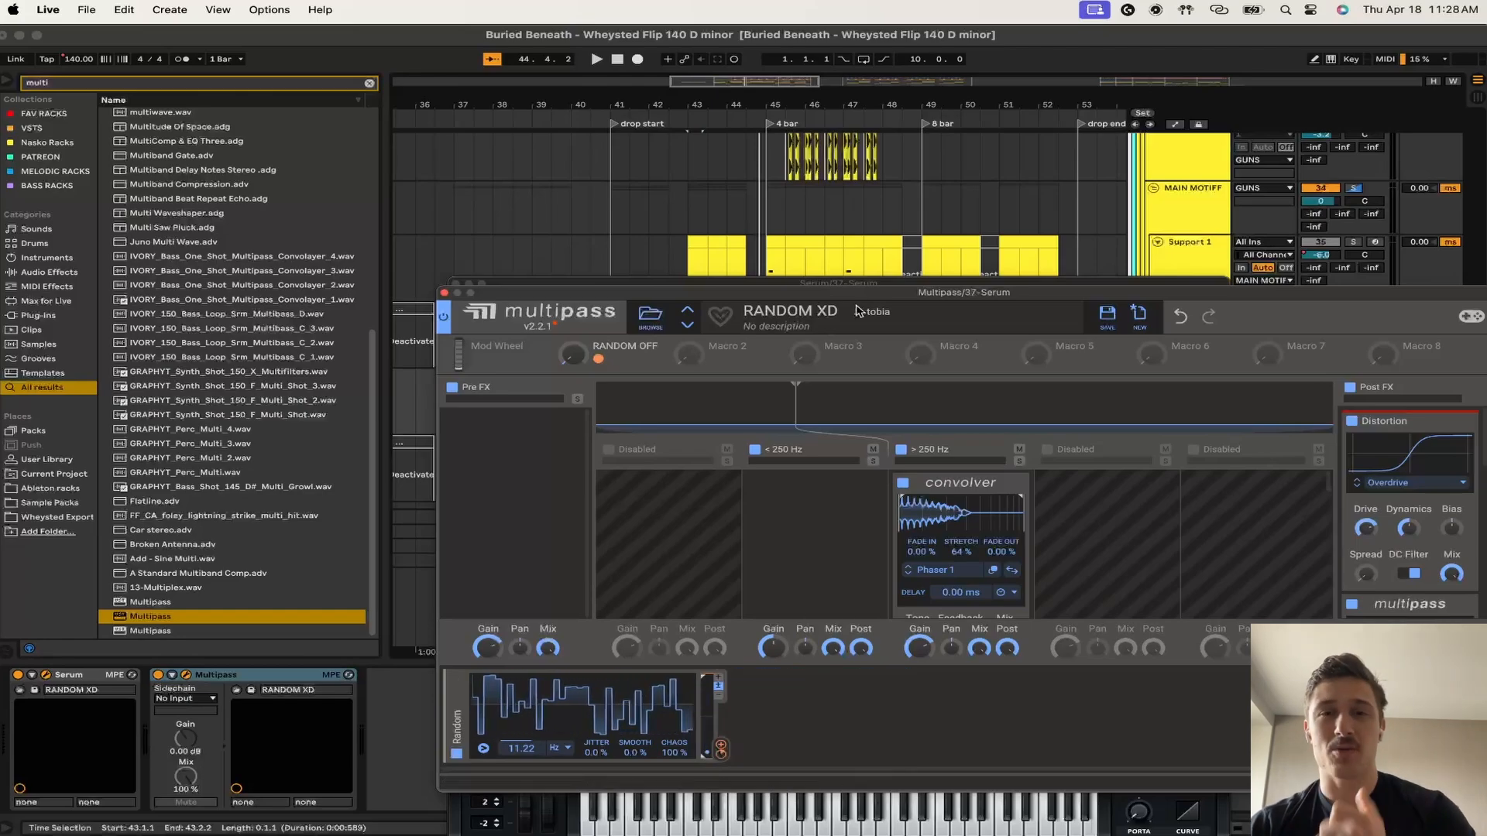
pyautogui.moveTo(876, 299); pyautogui.dragTo(755, 194)
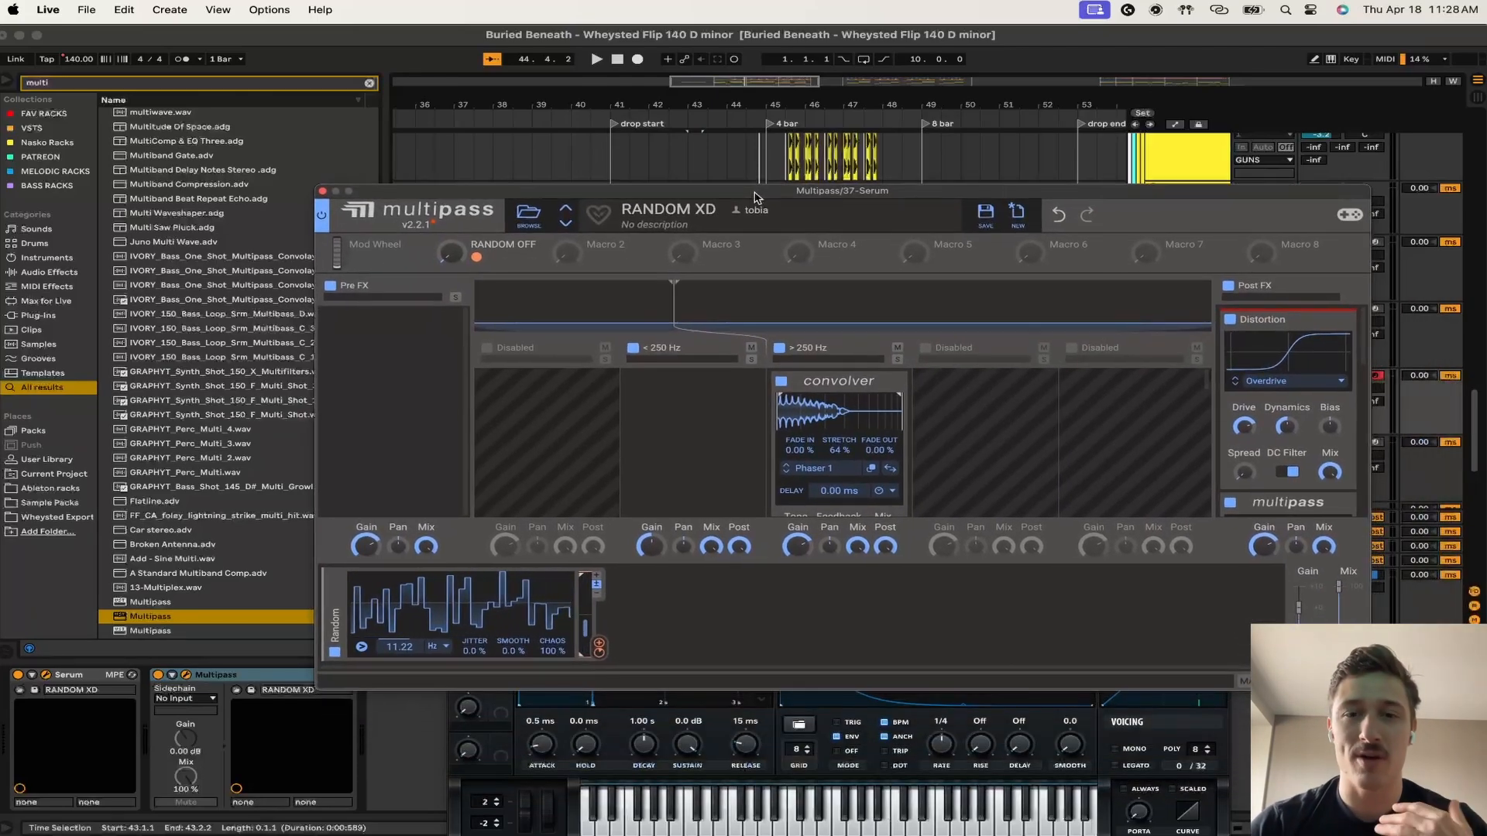
pyautogui.scroll(-5, 865, 416)
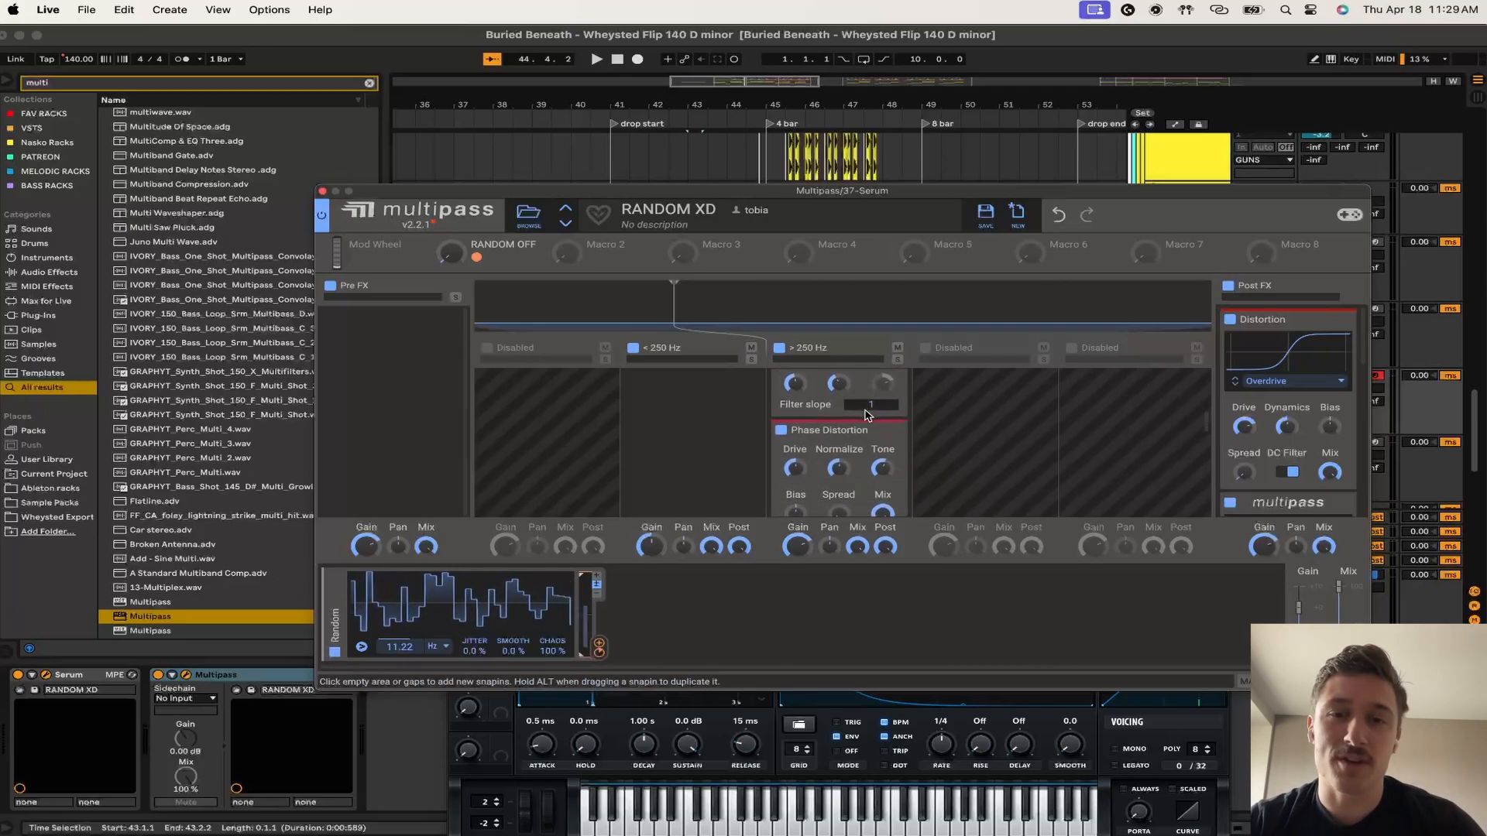
pyautogui.scroll(4, 865, 415)
pyautogui.scroll(5, 865, 416)
pyautogui.scroll(6, 866, 416)
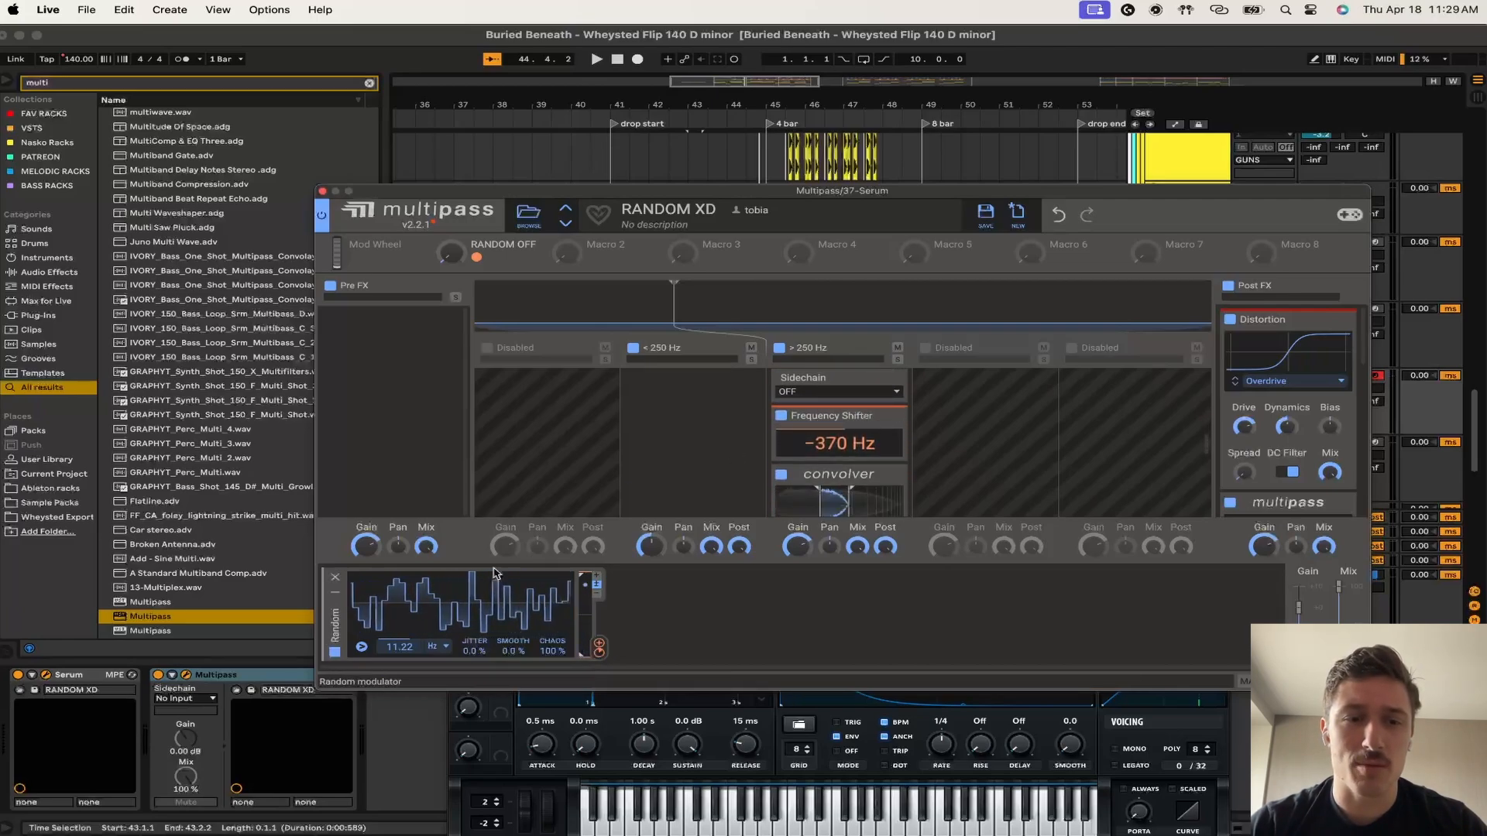
pyautogui.moveTo(606, 657); pyautogui.dragTo(798, 464)
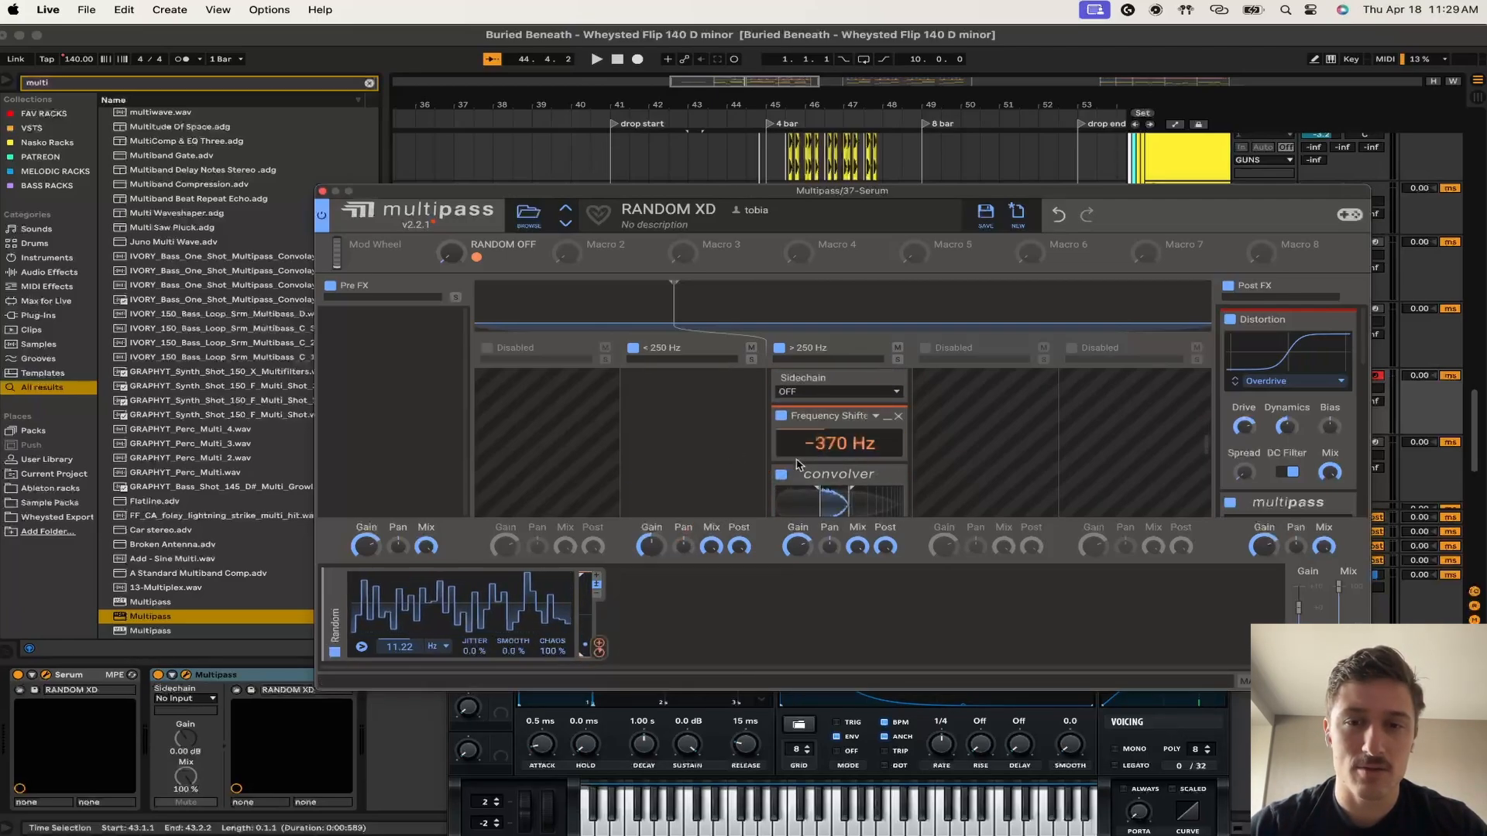
pyautogui.scroll(-10, 798, 463)
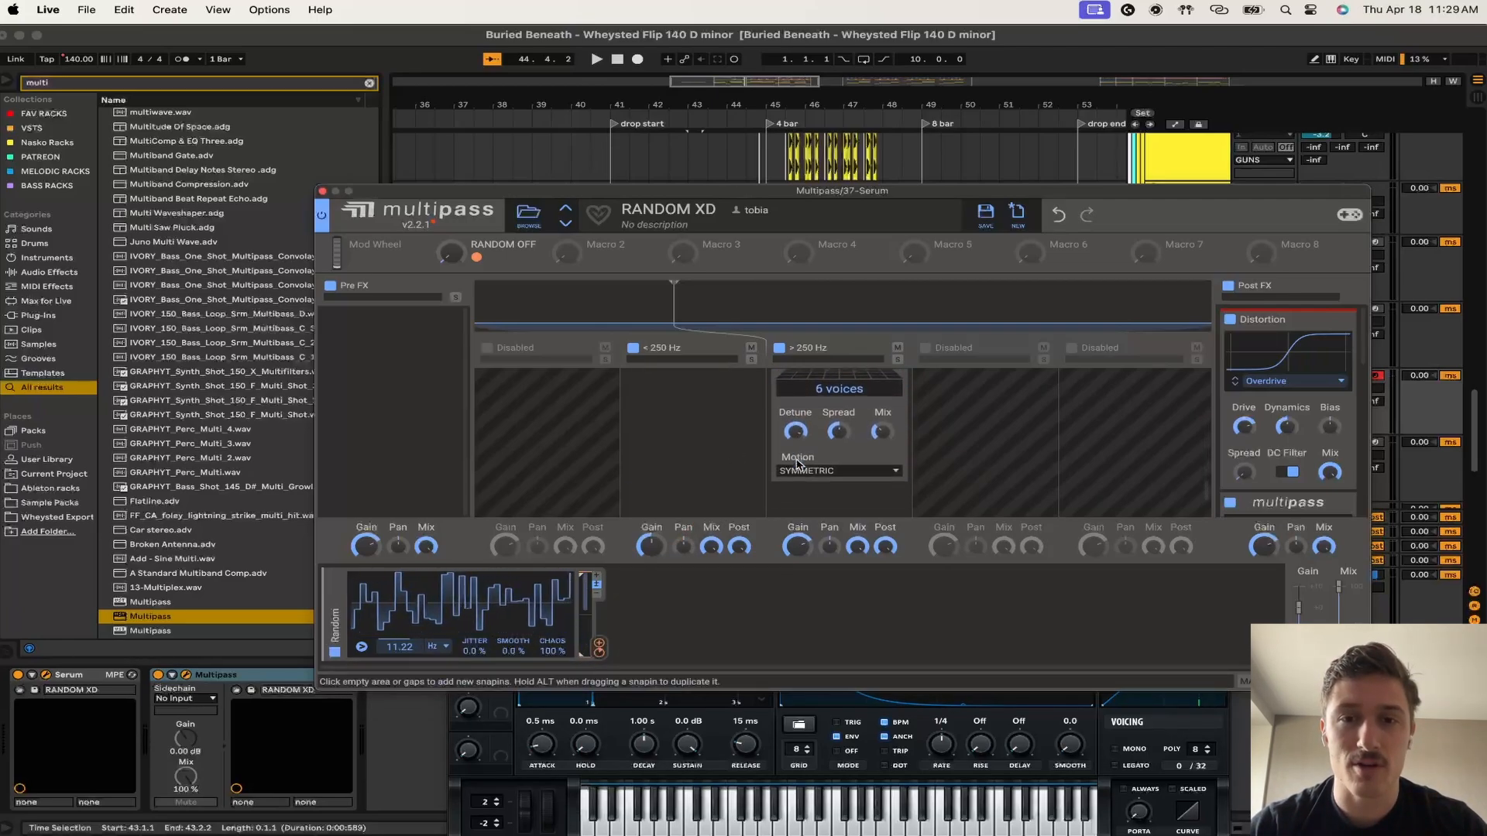
pyautogui.scroll(-2, 799, 466)
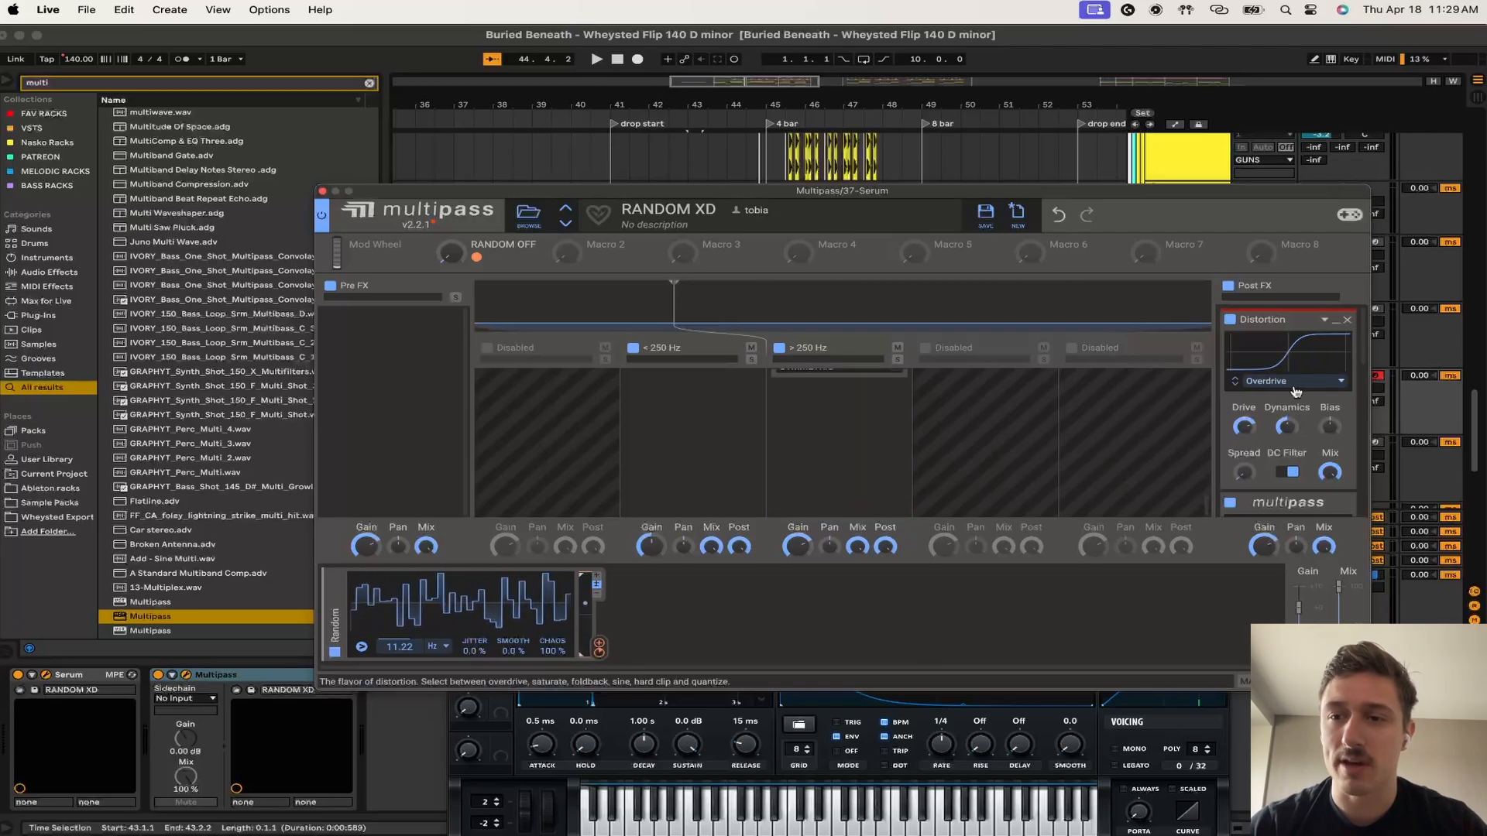
# - Examine the Post FX chain of the RANDOM XD Multipass preset from Distortion through N.O.T.T. to SLICE EQ
pyautogui.scroll(-3, 1295, 392)
pyautogui.scroll(-2, 1295, 392)
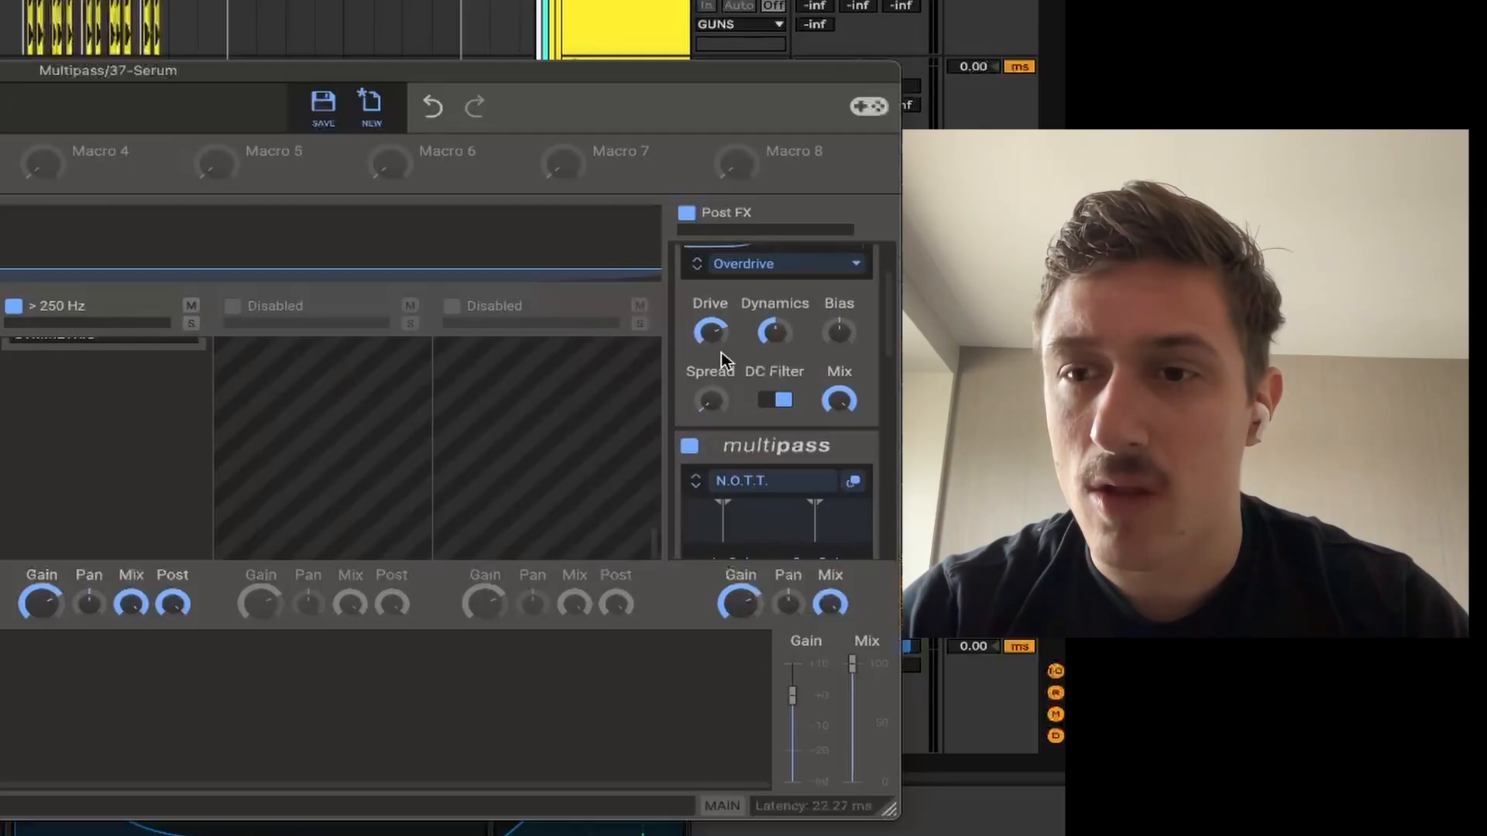
pyautogui.scroll(-4, 1274, 399)
pyautogui.scroll(-4, 1298, 428)
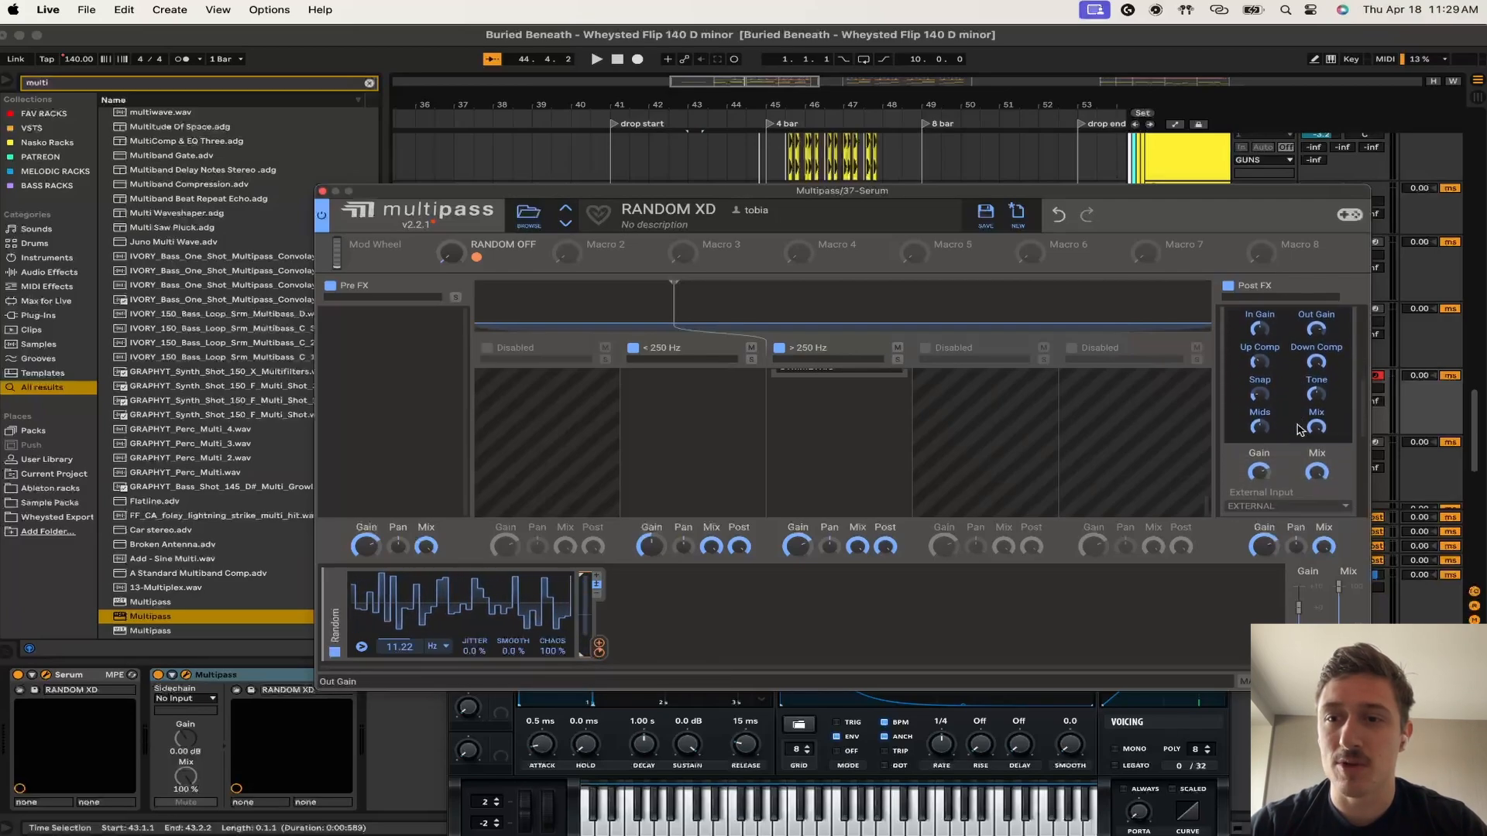
pyautogui.scroll(-8, 1299, 430)
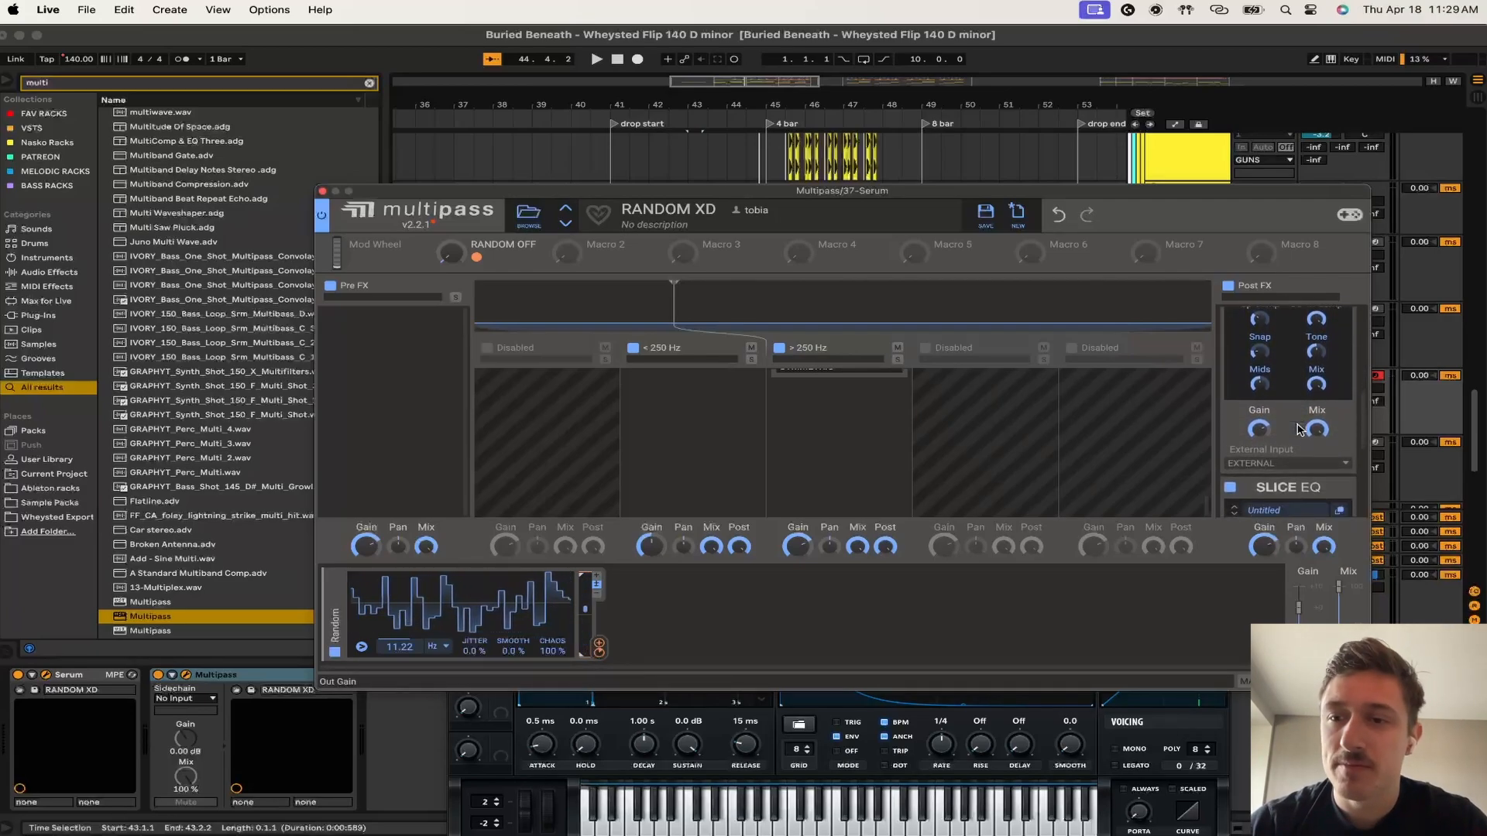
pyautogui.scroll(2, 1277, 371)
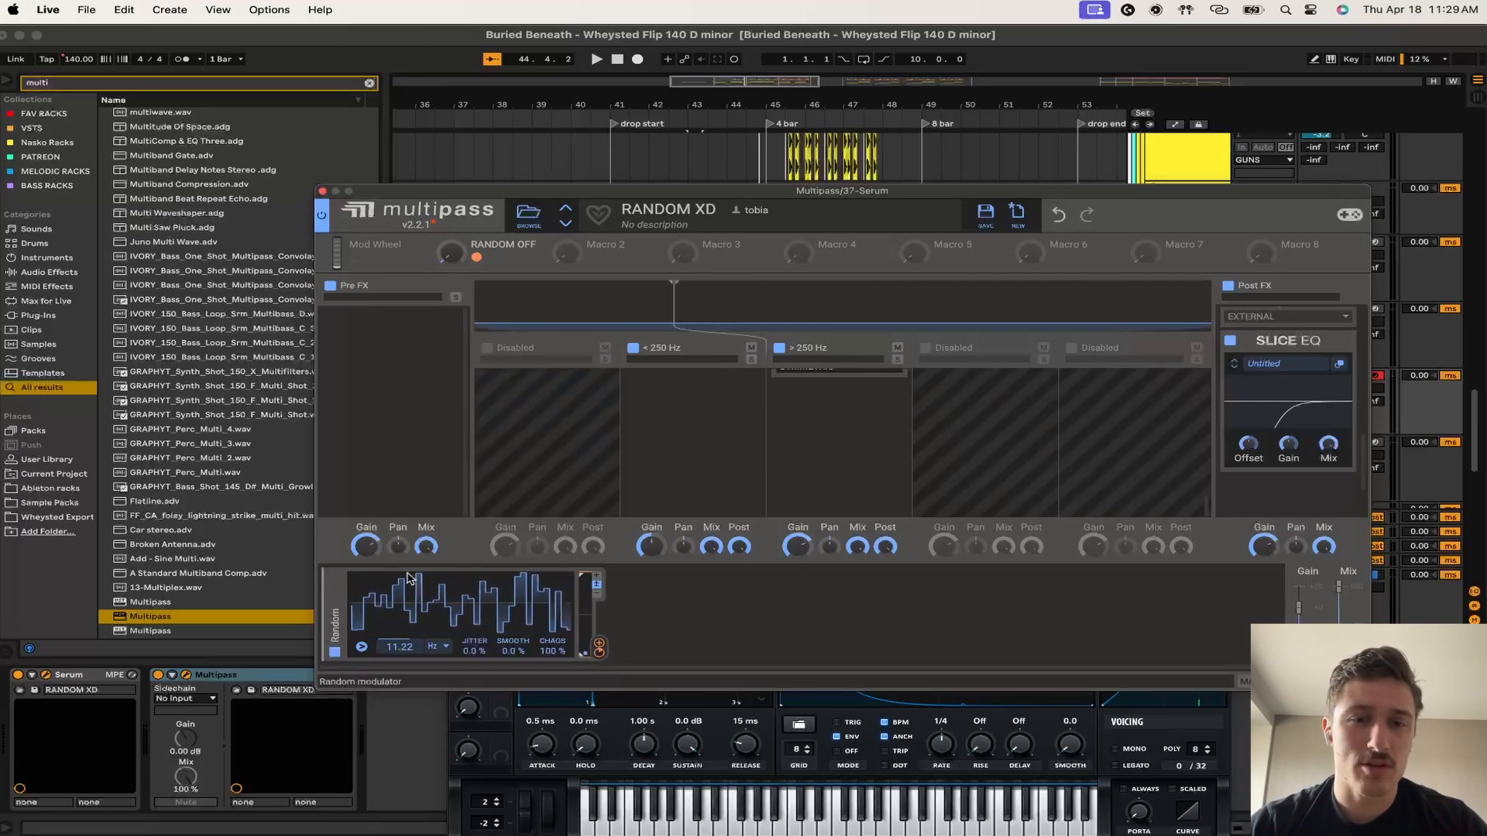
# - Compare the sound from bar 43 with Multipass's Random modulator disabled and re-enabled, and close both plugin windows
pyautogui.click(336, 656)
pyautogui.press('space')
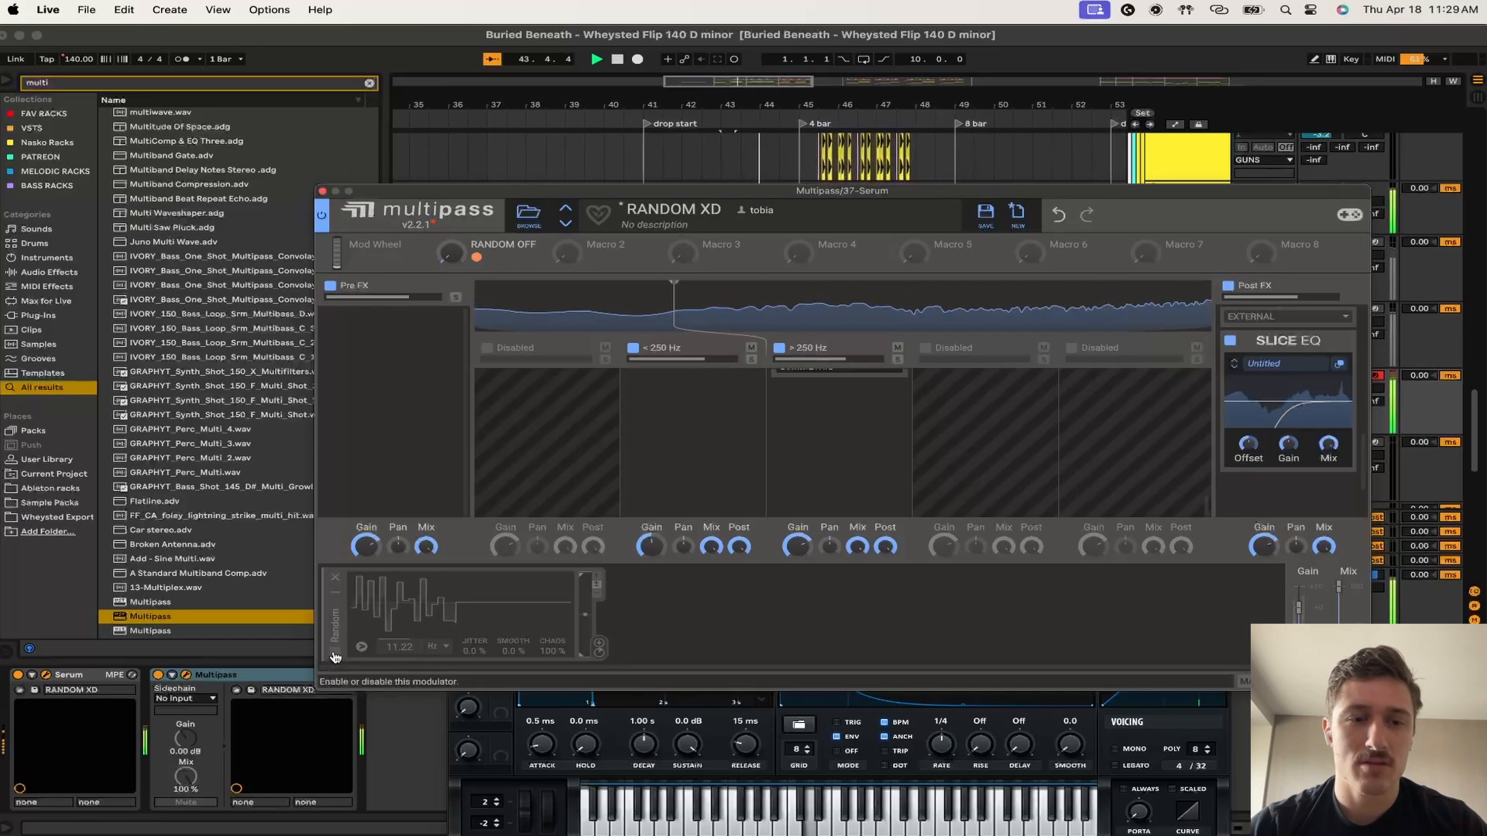
pyautogui.click(336, 655)
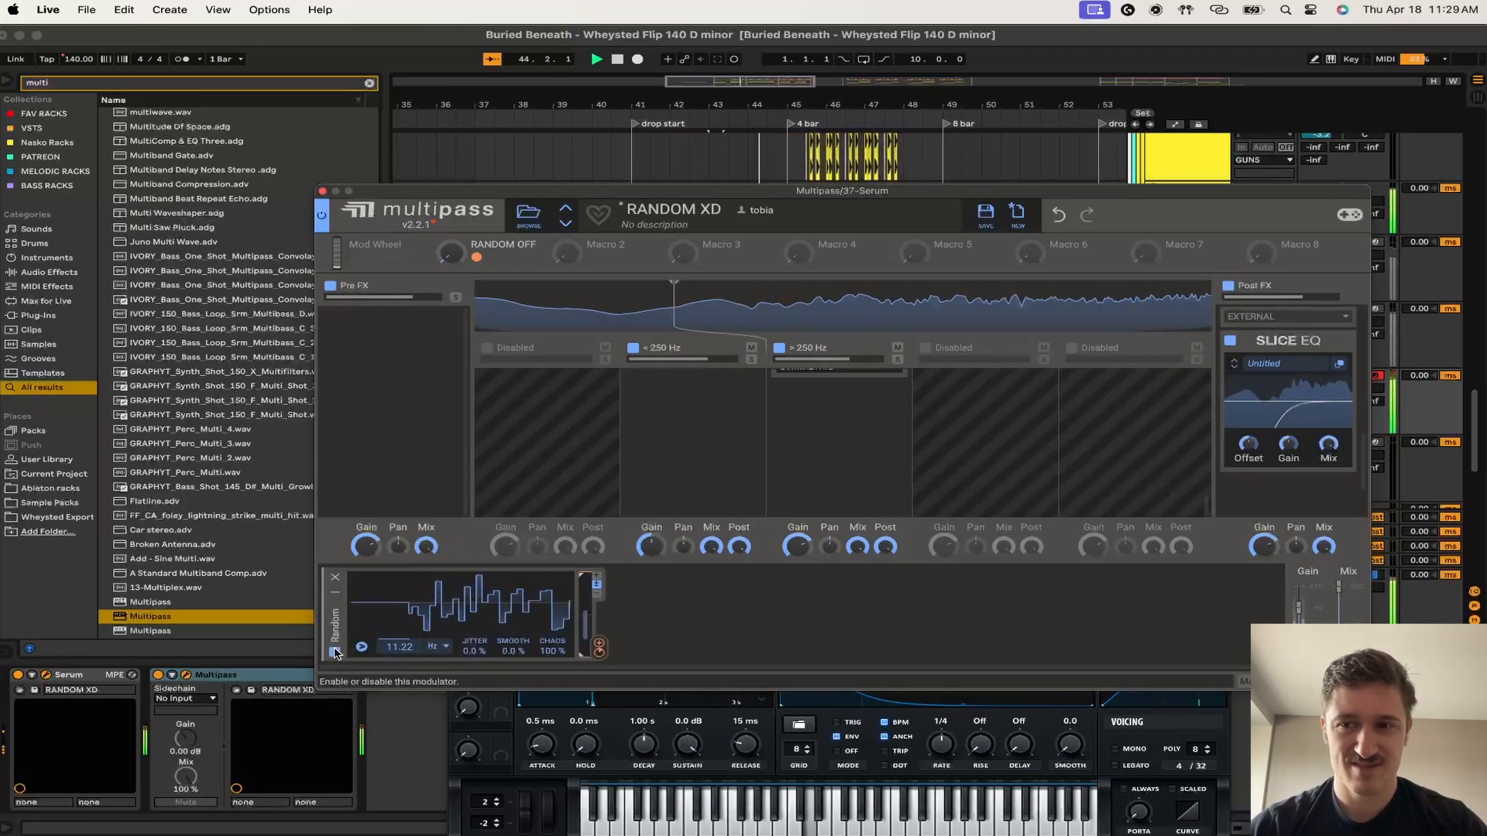
pyautogui.press('space')
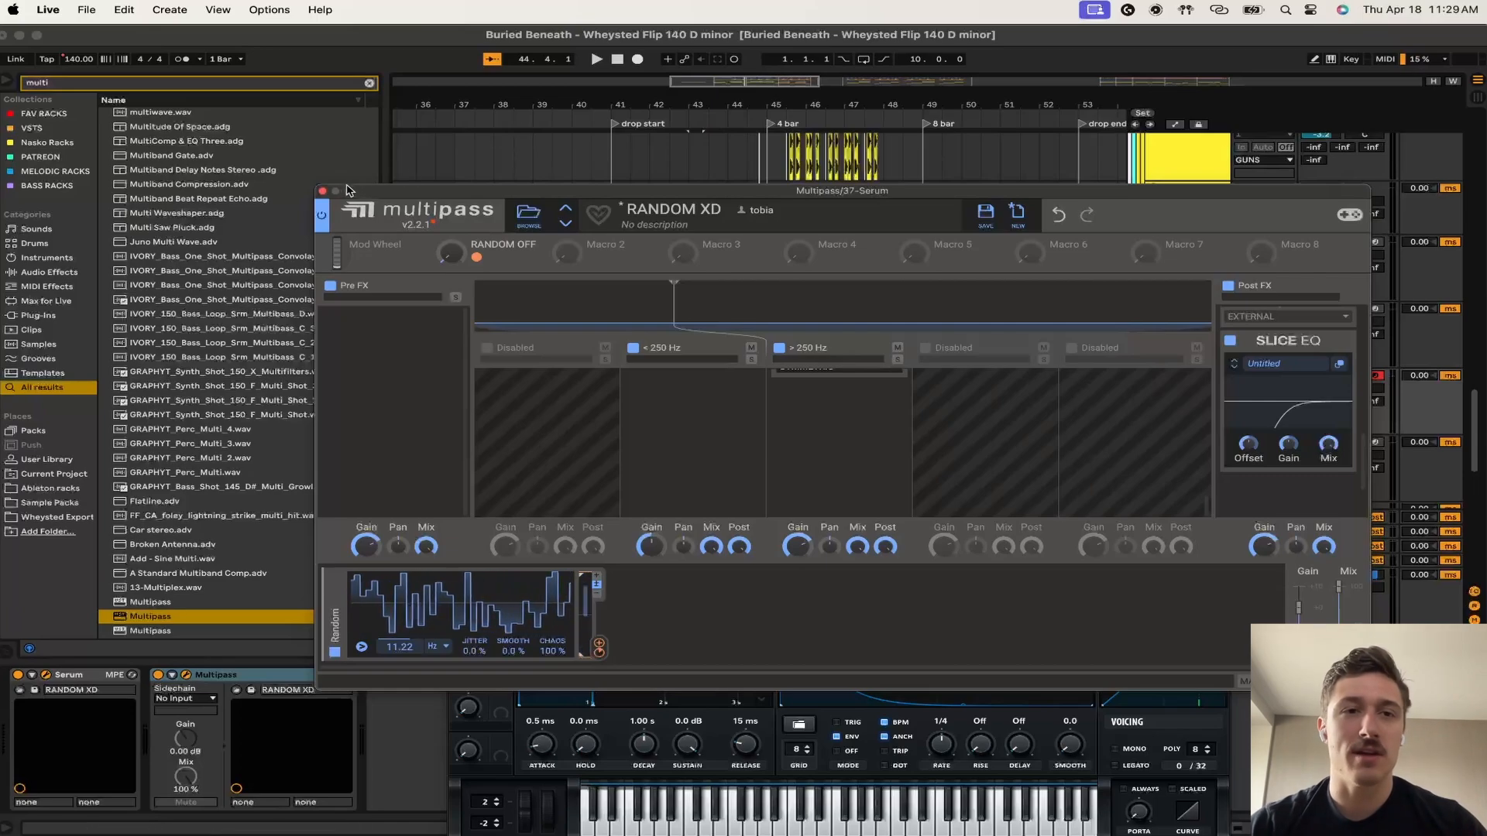
pyautogui.click(323, 191)
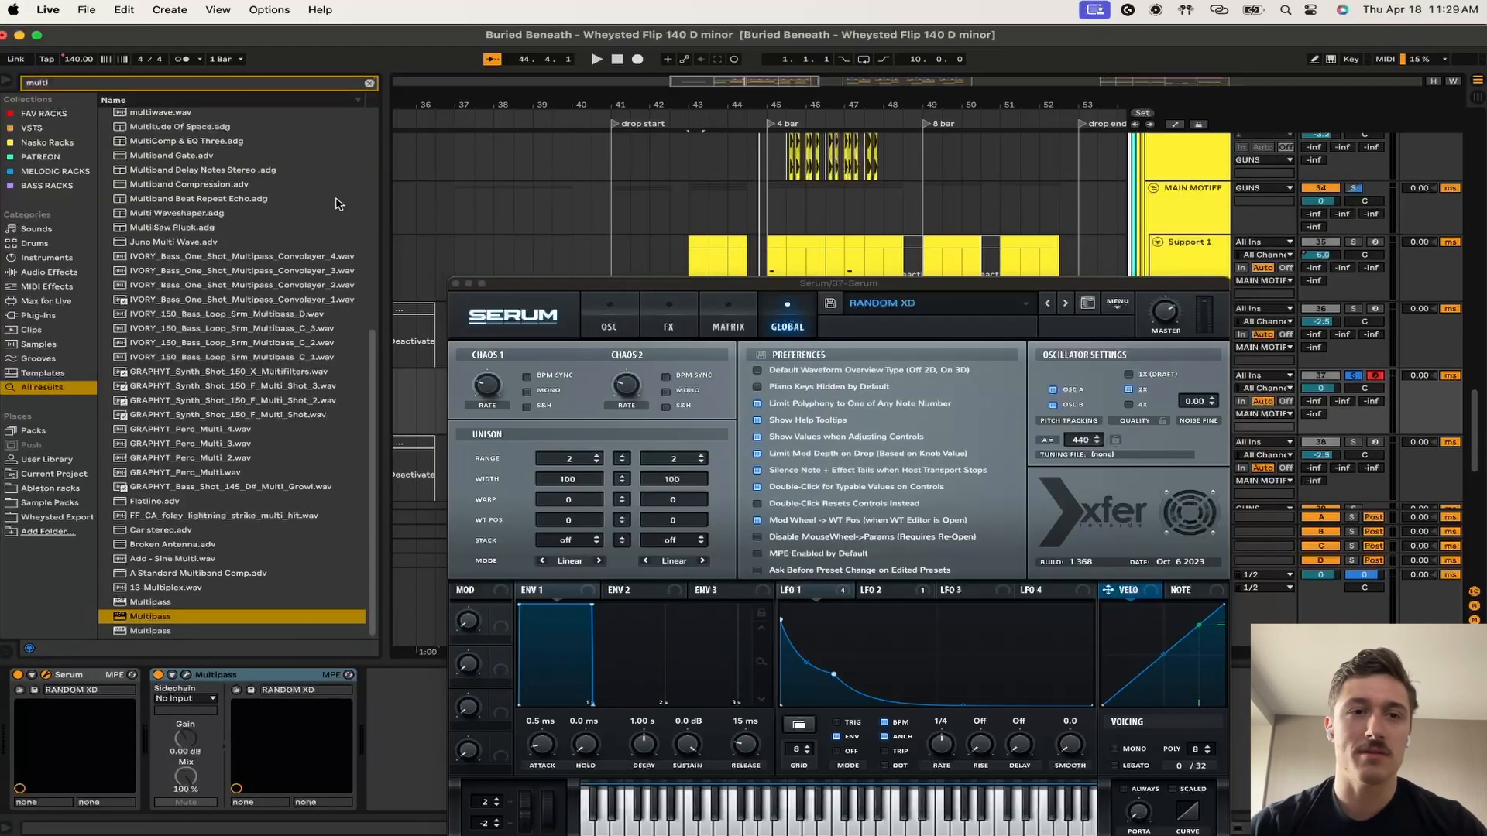
pyautogui.click(456, 284)
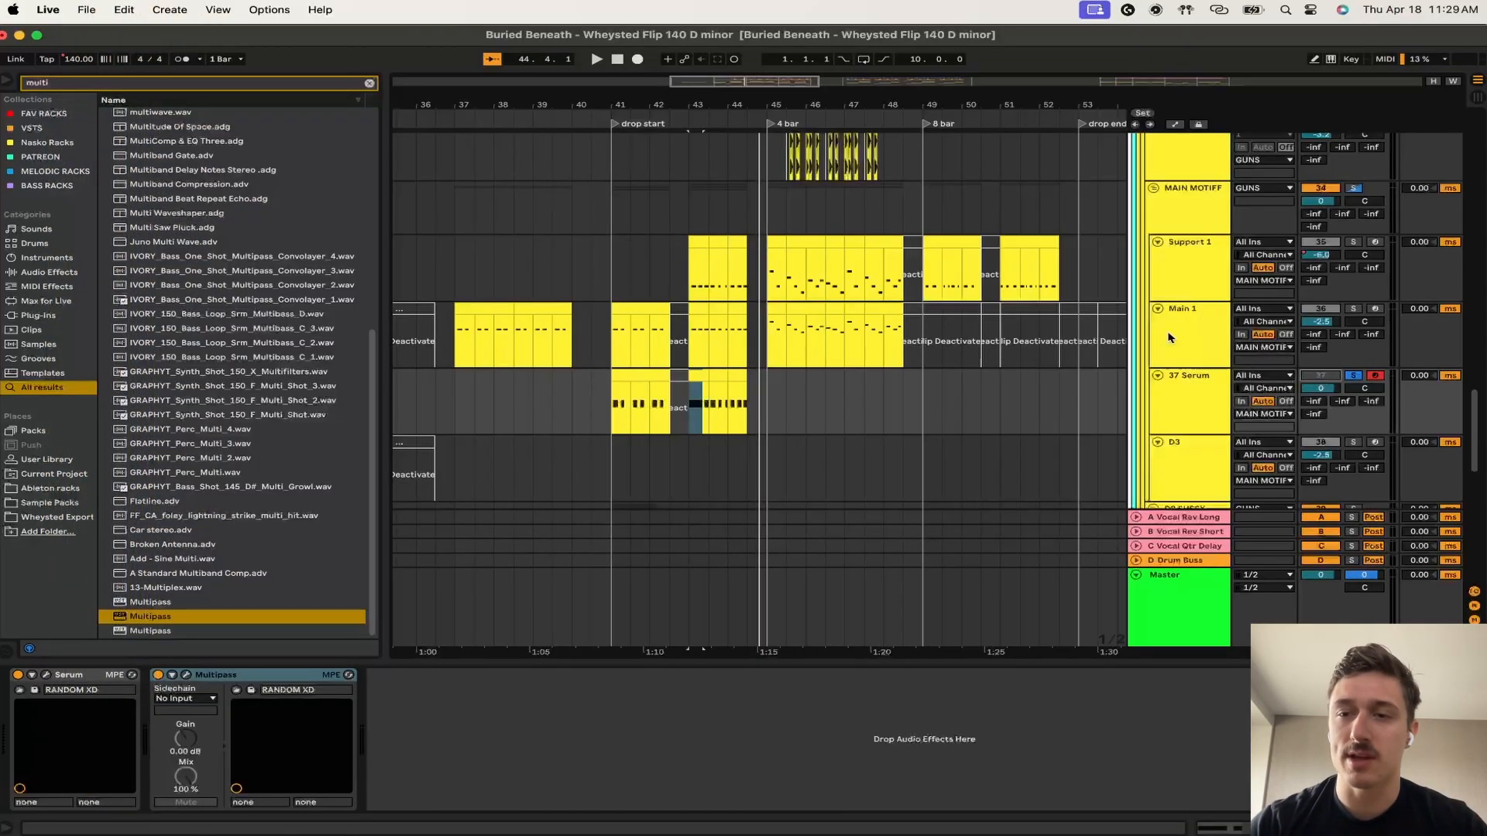
# - Solo the Main 1 track and open its Serum and Multipass windows, placed clear of the track's clips
pyautogui.click(1182, 343)
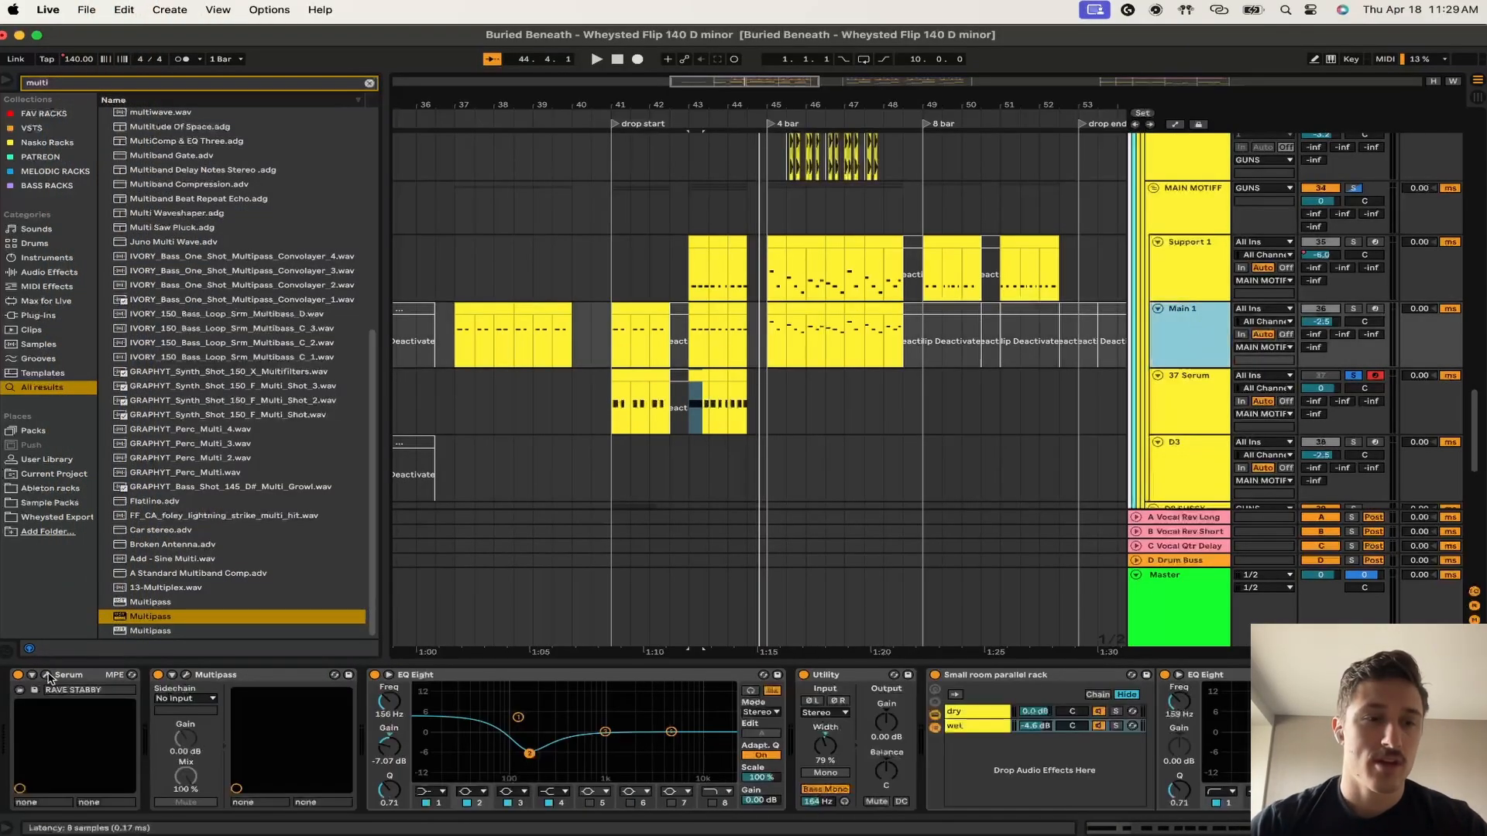
pyautogui.click(47, 675)
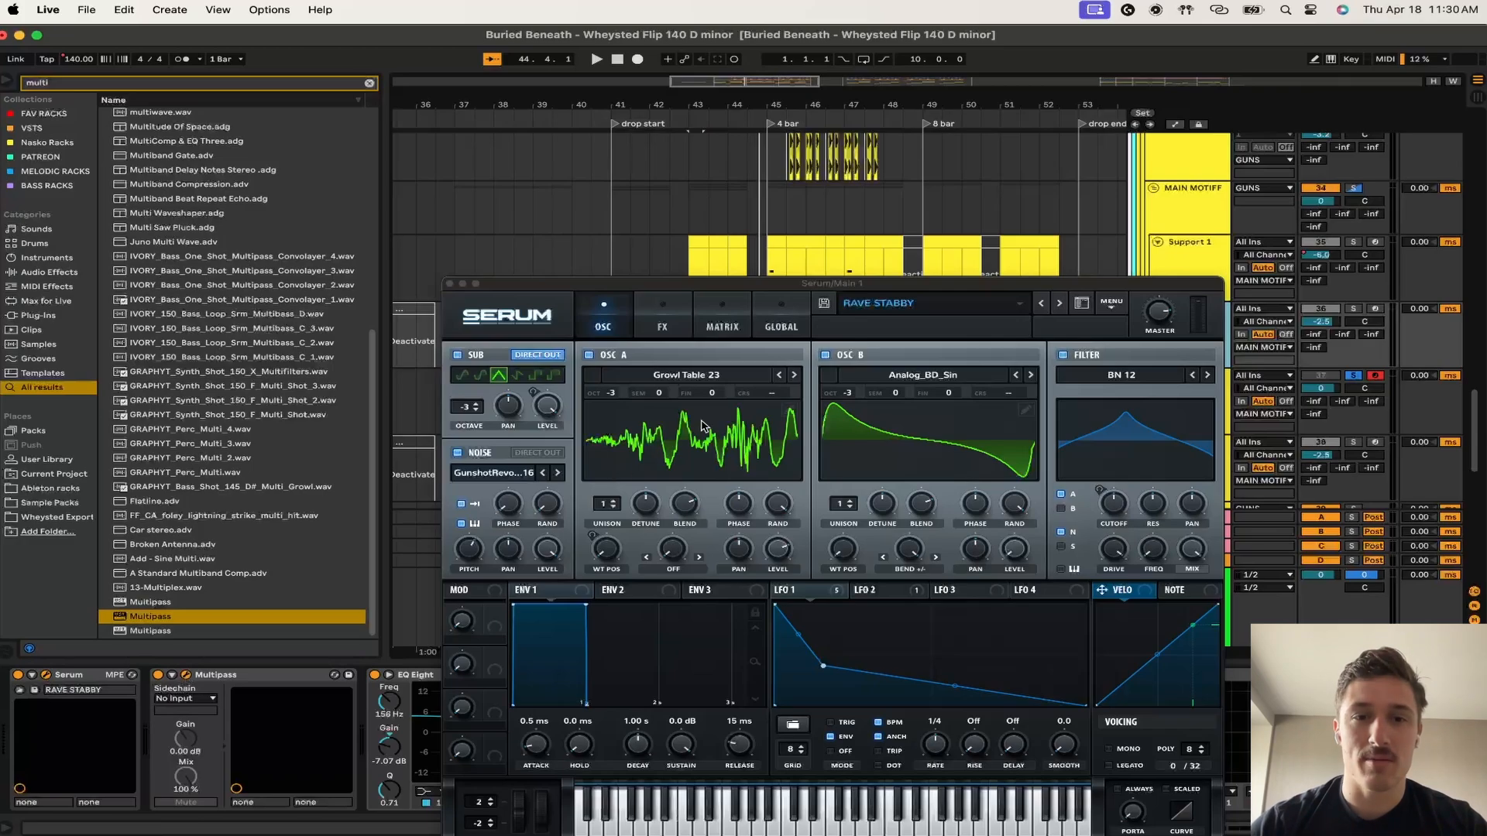
pyautogui.moveTo(772, 284); pyautogui.dragTo(765, 395)
# - Play the soloed Main 1 track with its RAVE STABBY presets from bars 43 and 45, and close both plugin windows
pyautogui.click(697, 330)
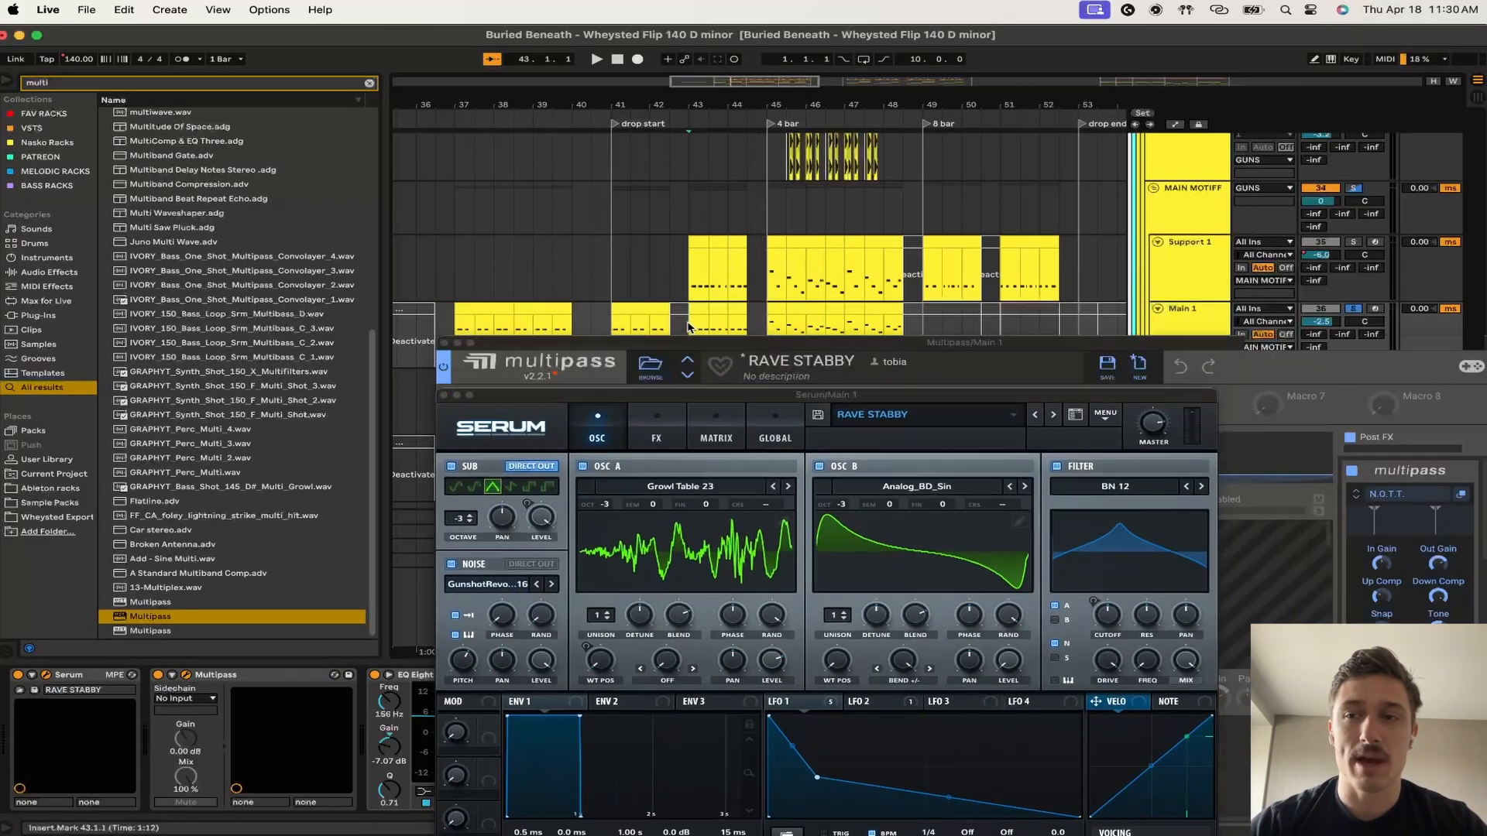
pyautogui.press('space')
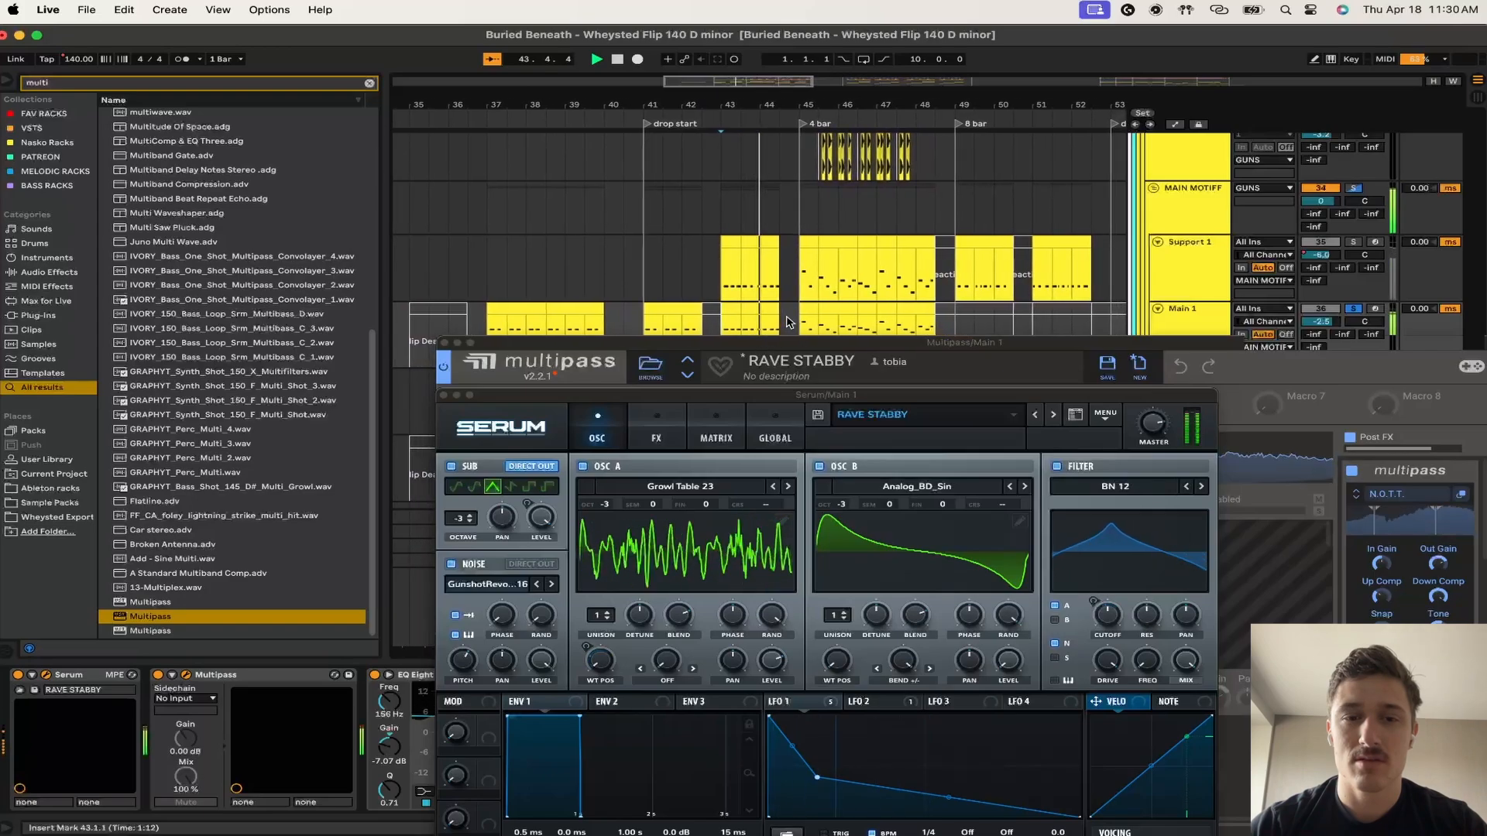
pyautogui.click(778, 329)
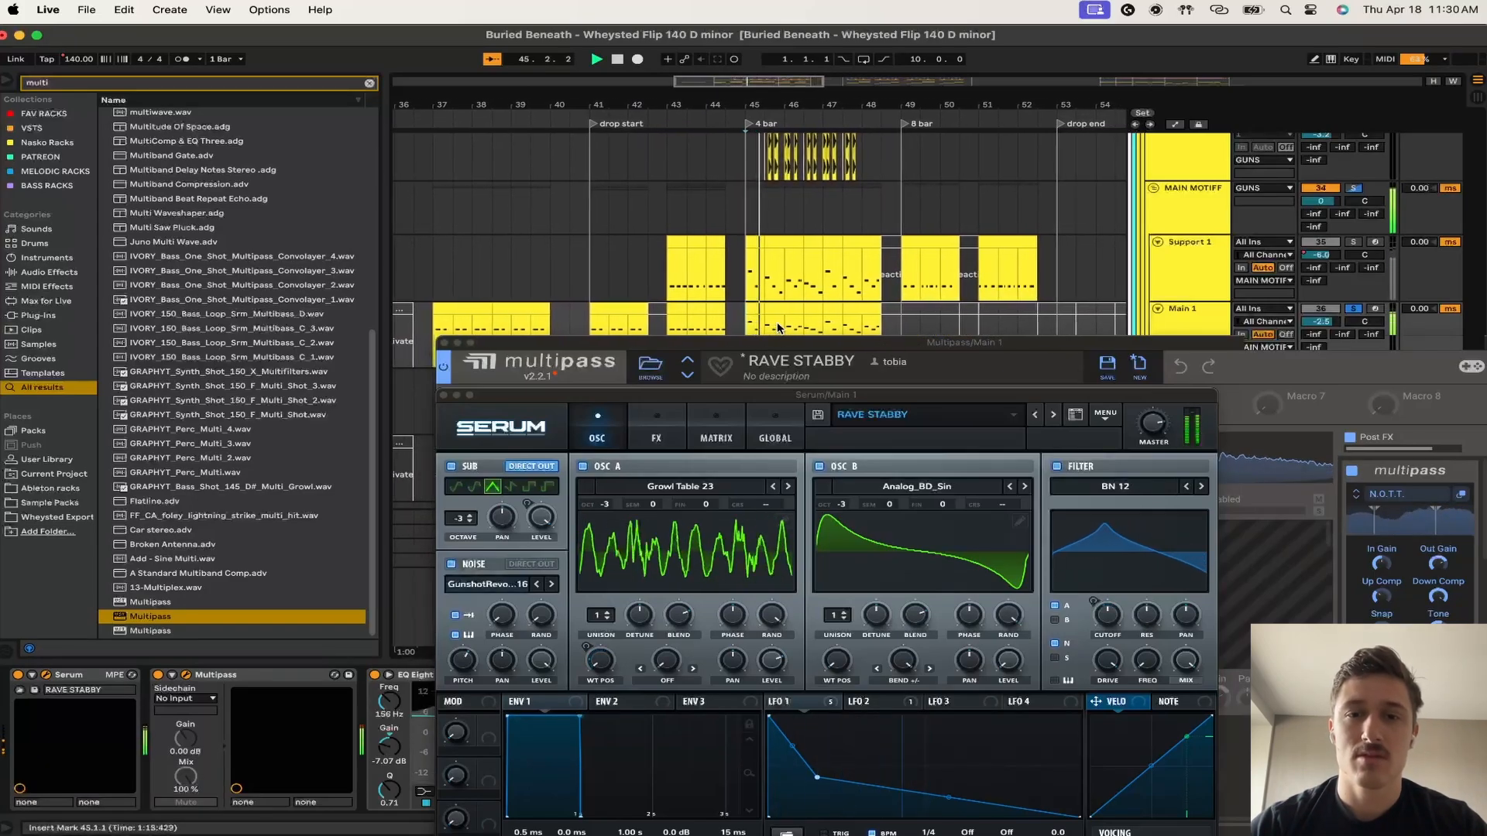
pyautogui.scroll(-1, 836, 289)
pyautogui.scroll(-1, 837, 288)
pyautogui.press('space')
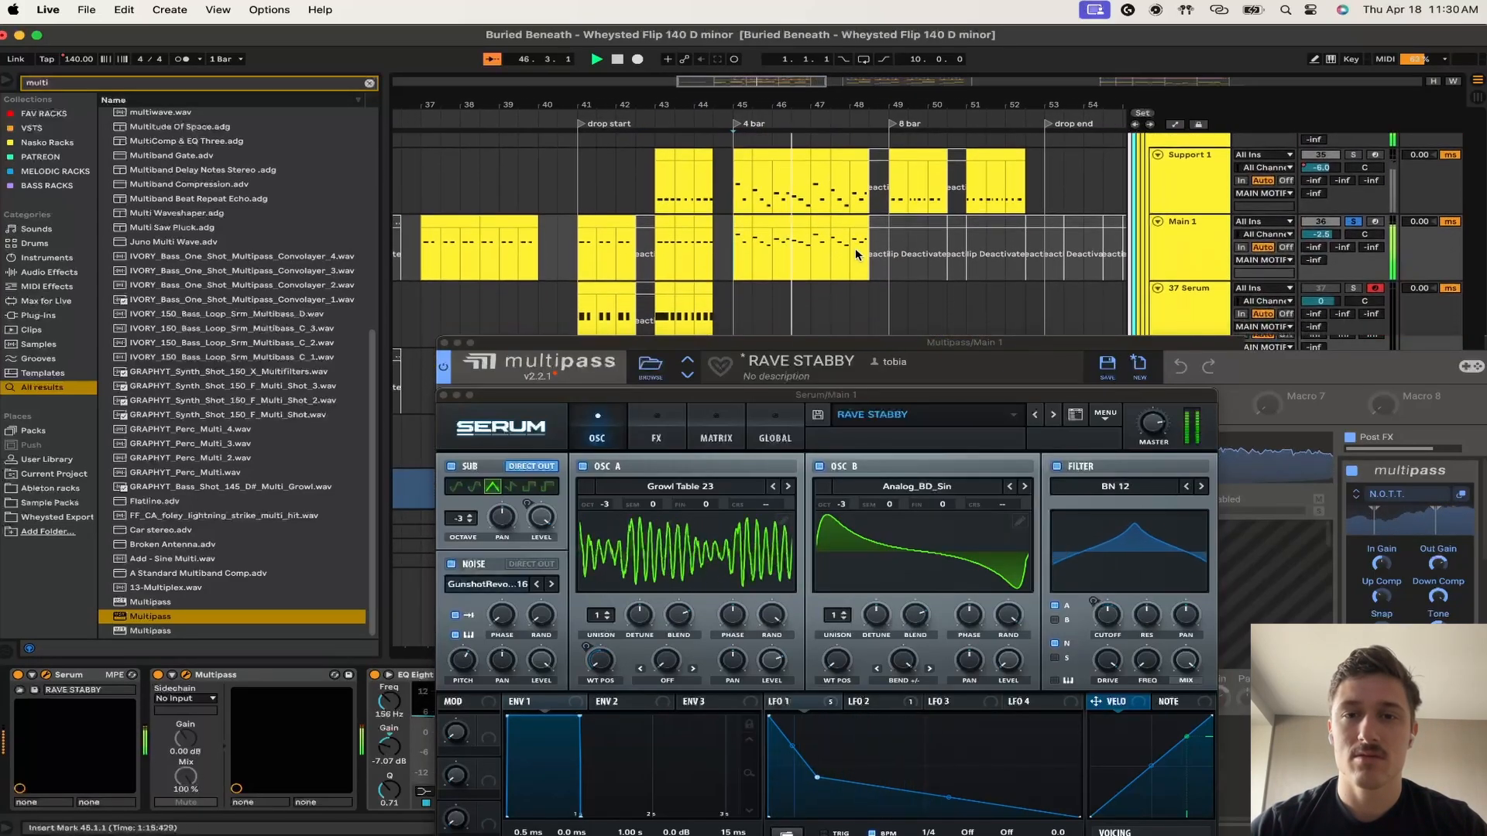
pyautogui.click(443, 343)
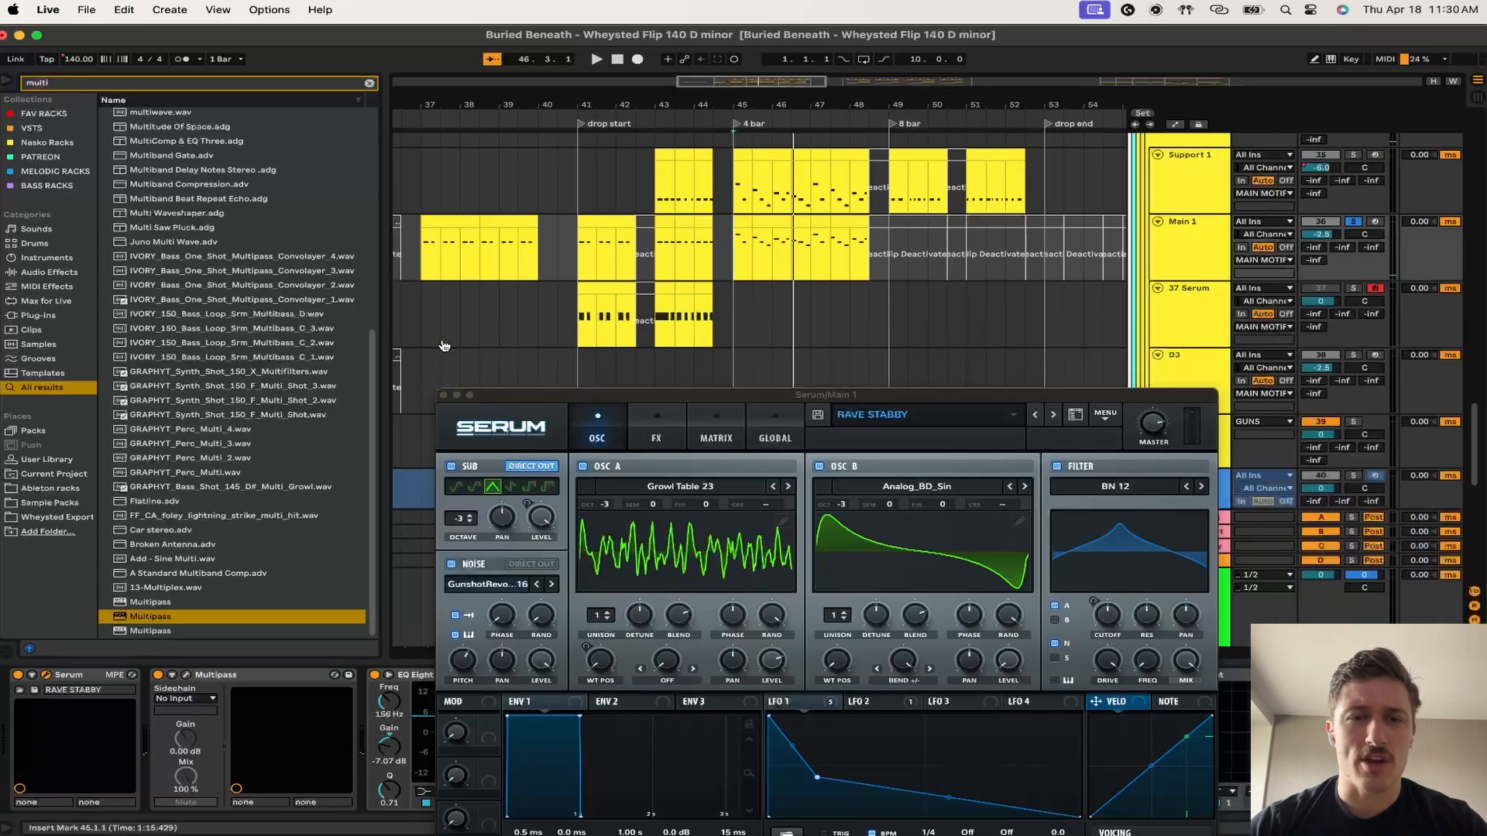
pyautogui.click(443, 396)
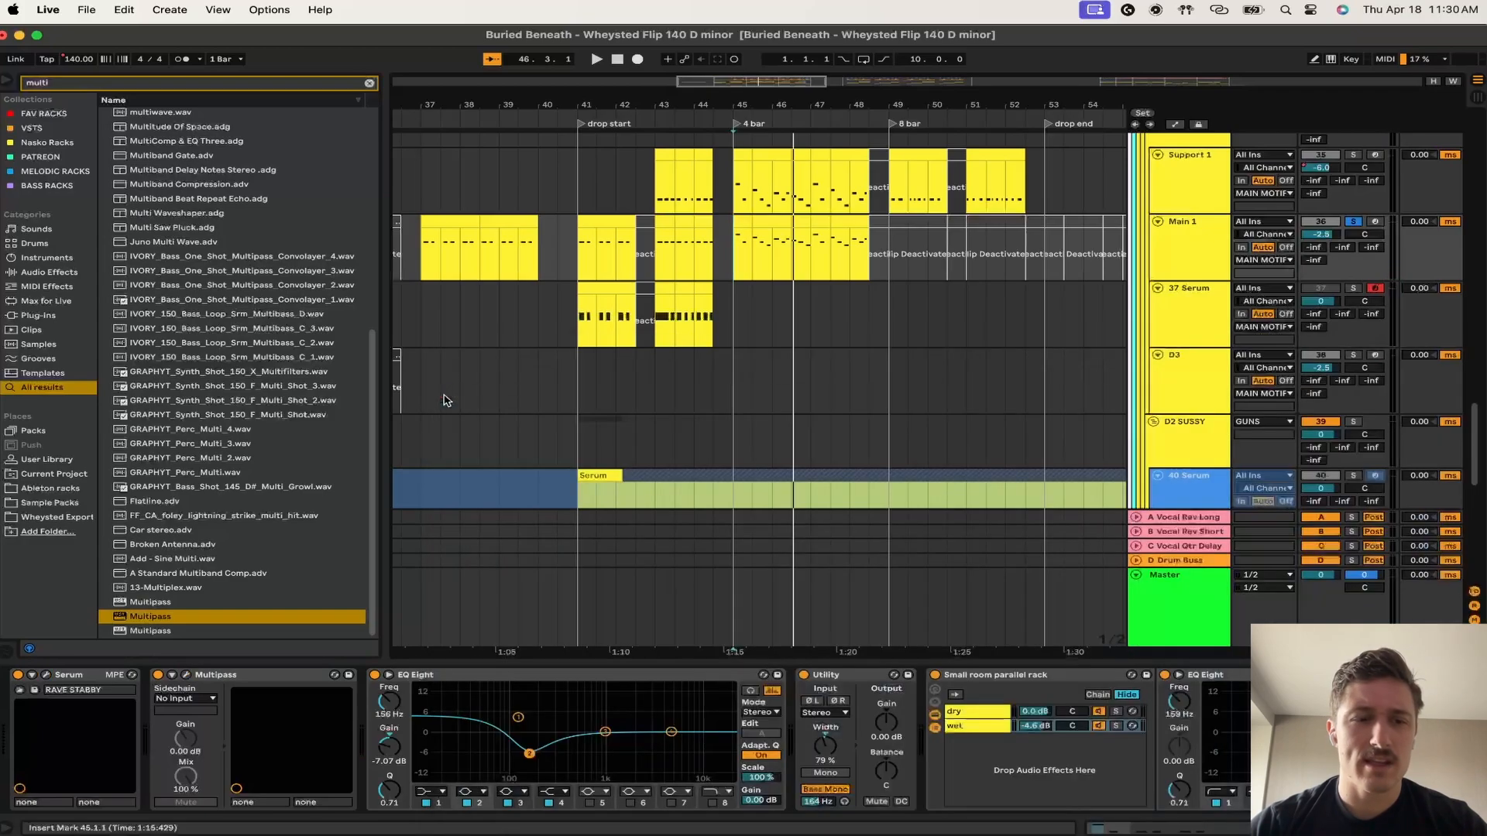
# - Check Main 1's RAVE STABBY Multipass, close its window, and examine the track's effect chain through to the Small Room reverb
pyautogui.click(187, 676)
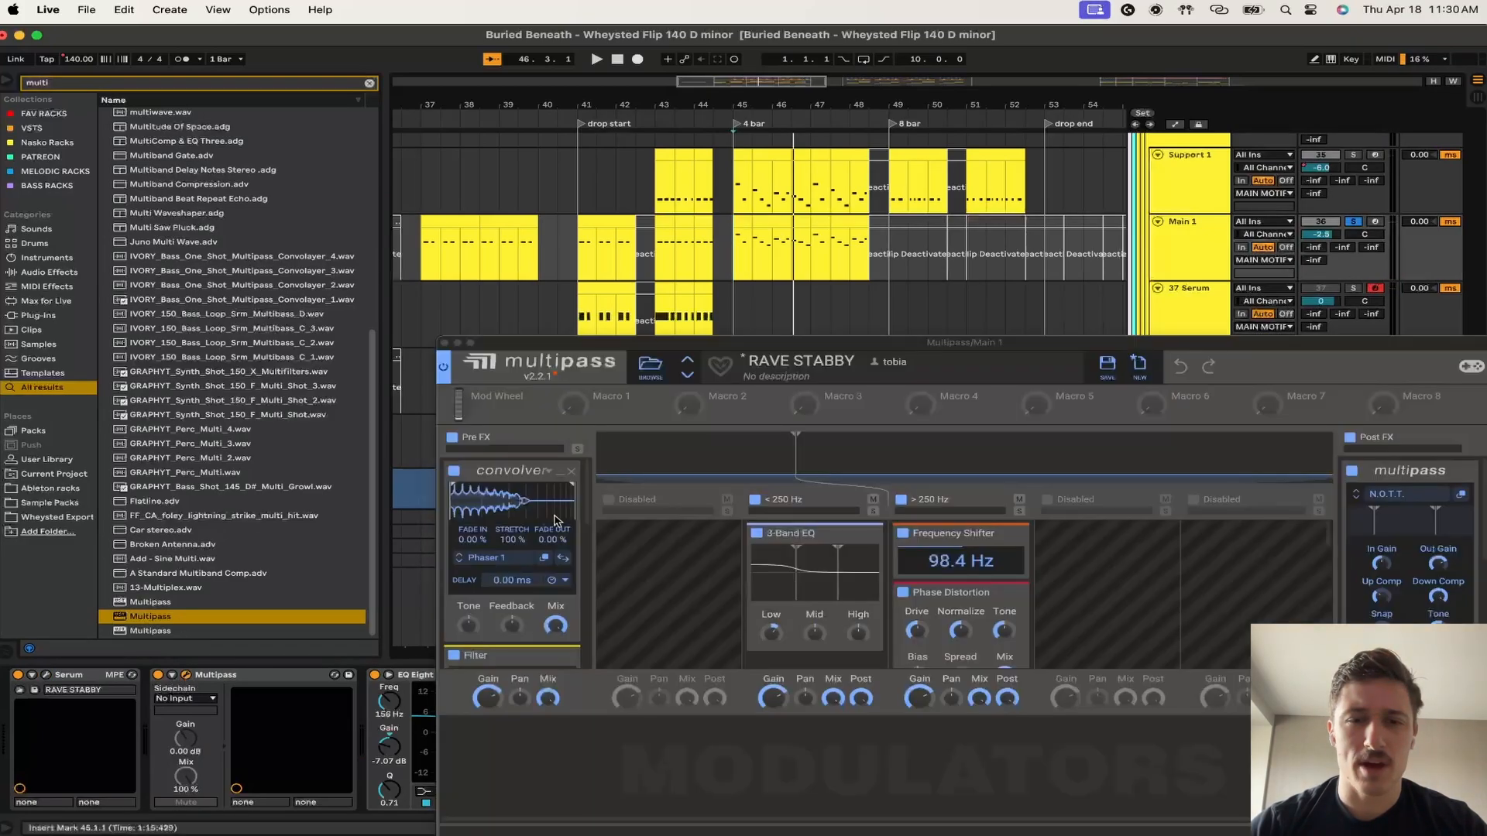
pyautogui.click(444, 343)
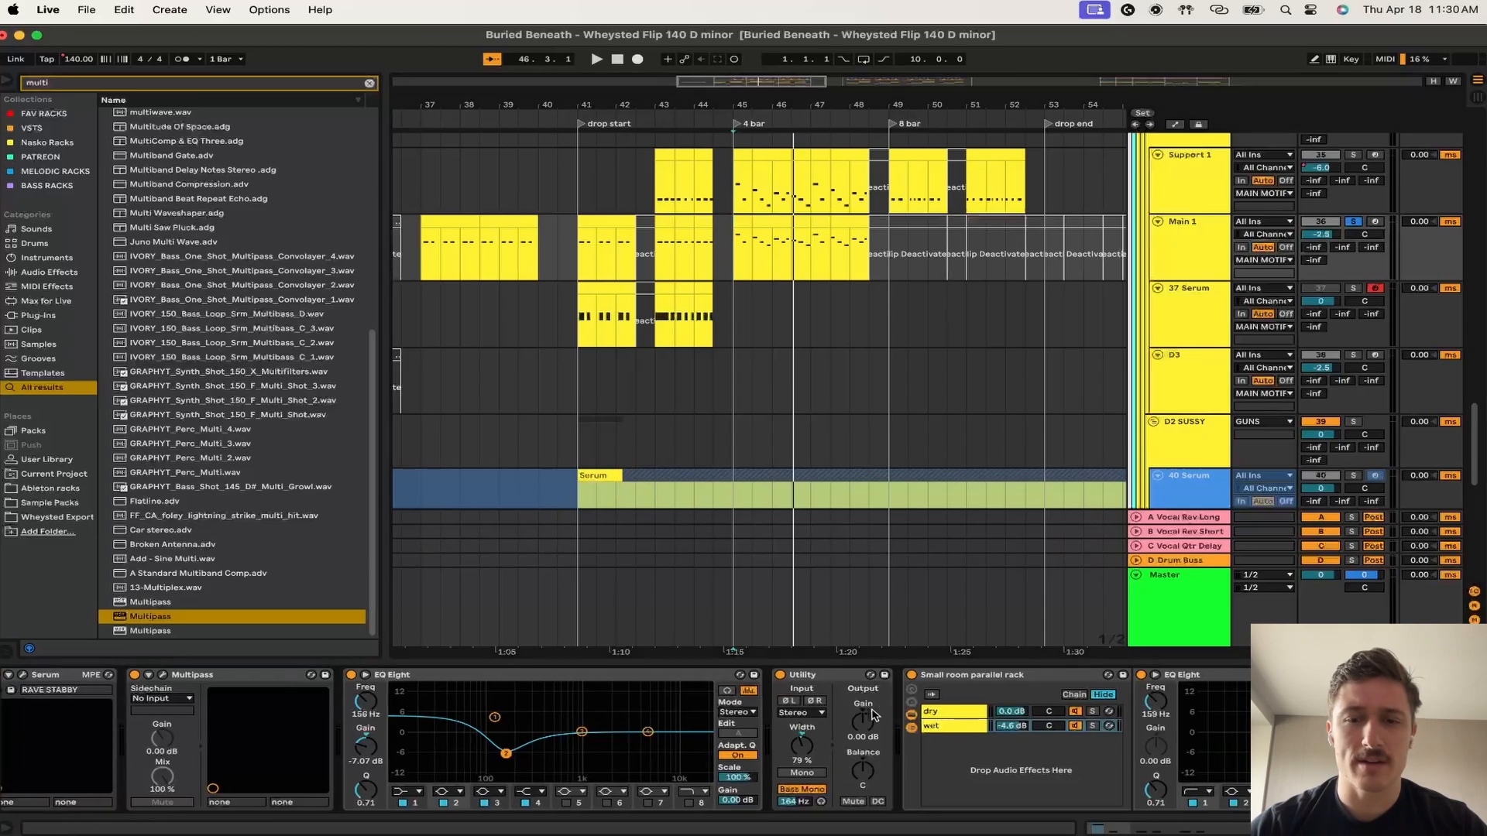
pyautogui.hscroll(3, 601, 724)
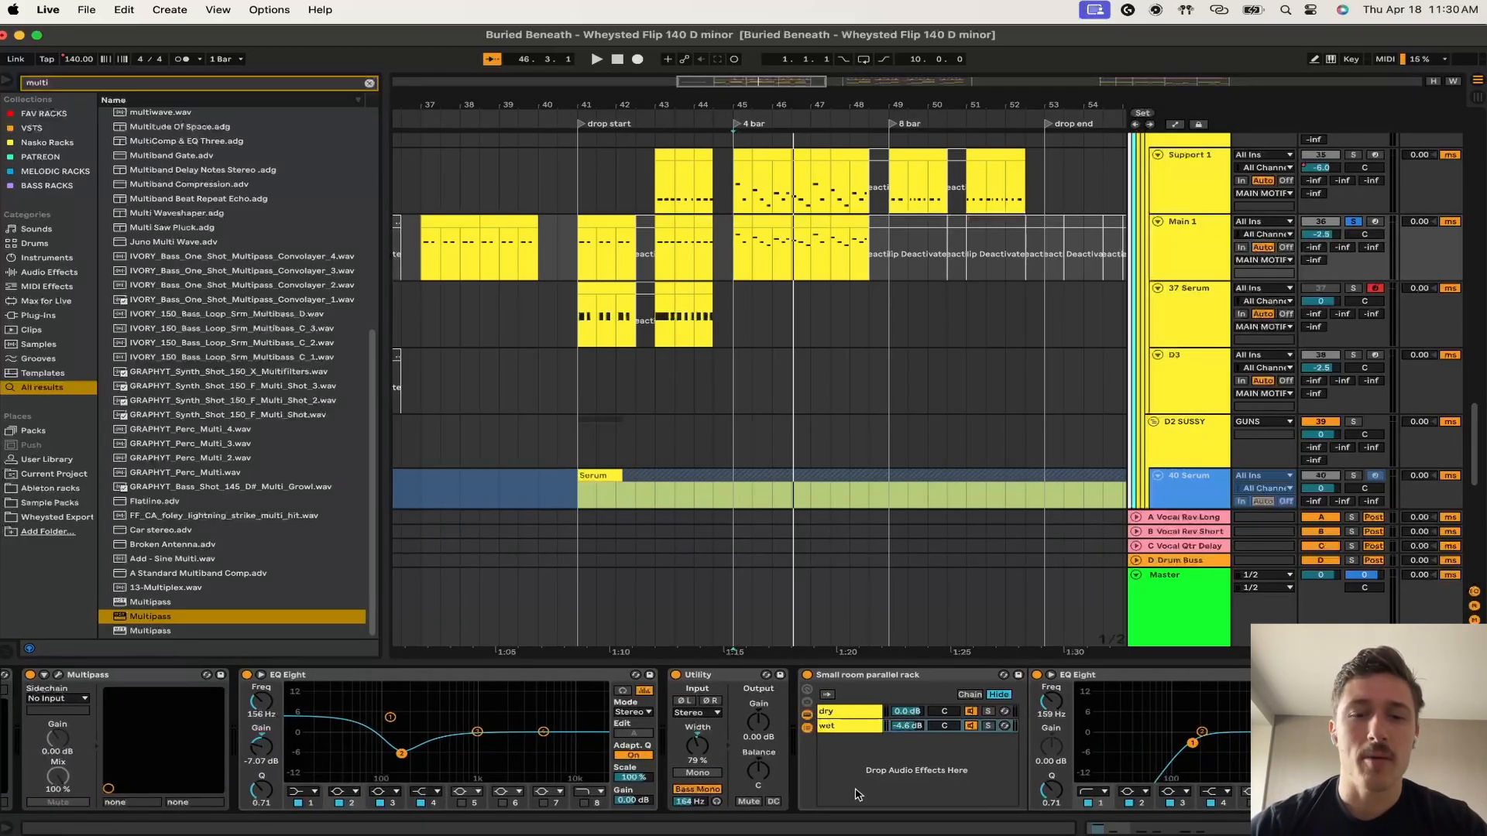
pyautogui.hscroll(4, 934, 758)
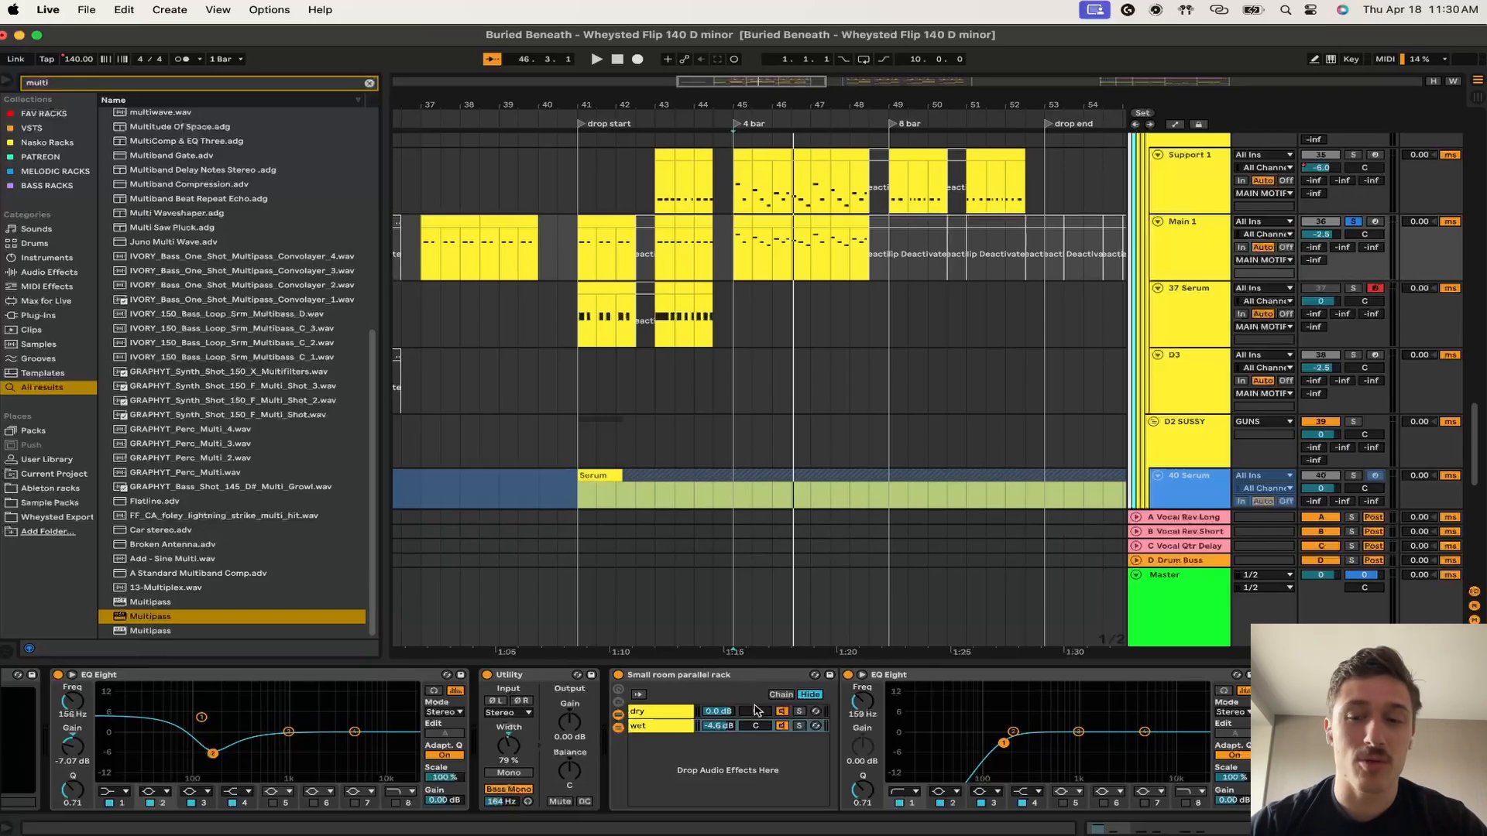
pyautogui.hscroll(10, 756, 710)
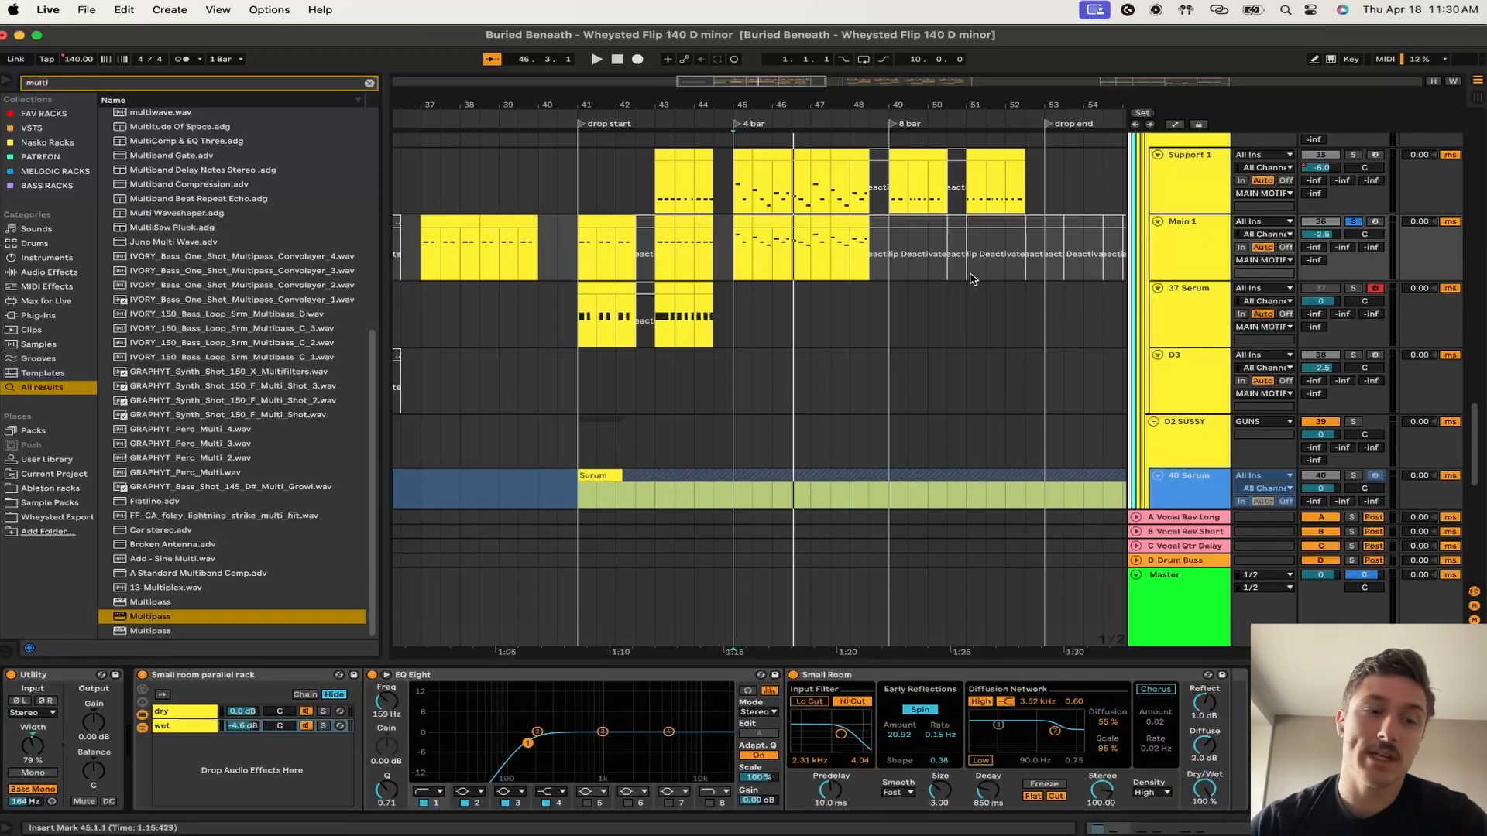
# - Solo Support 1 and play it from bar 43, first on its own and again together with Main 1
pyautogui.scroll(4, 974, 279)
pyautogui.hscroll(-2, 973, 278)
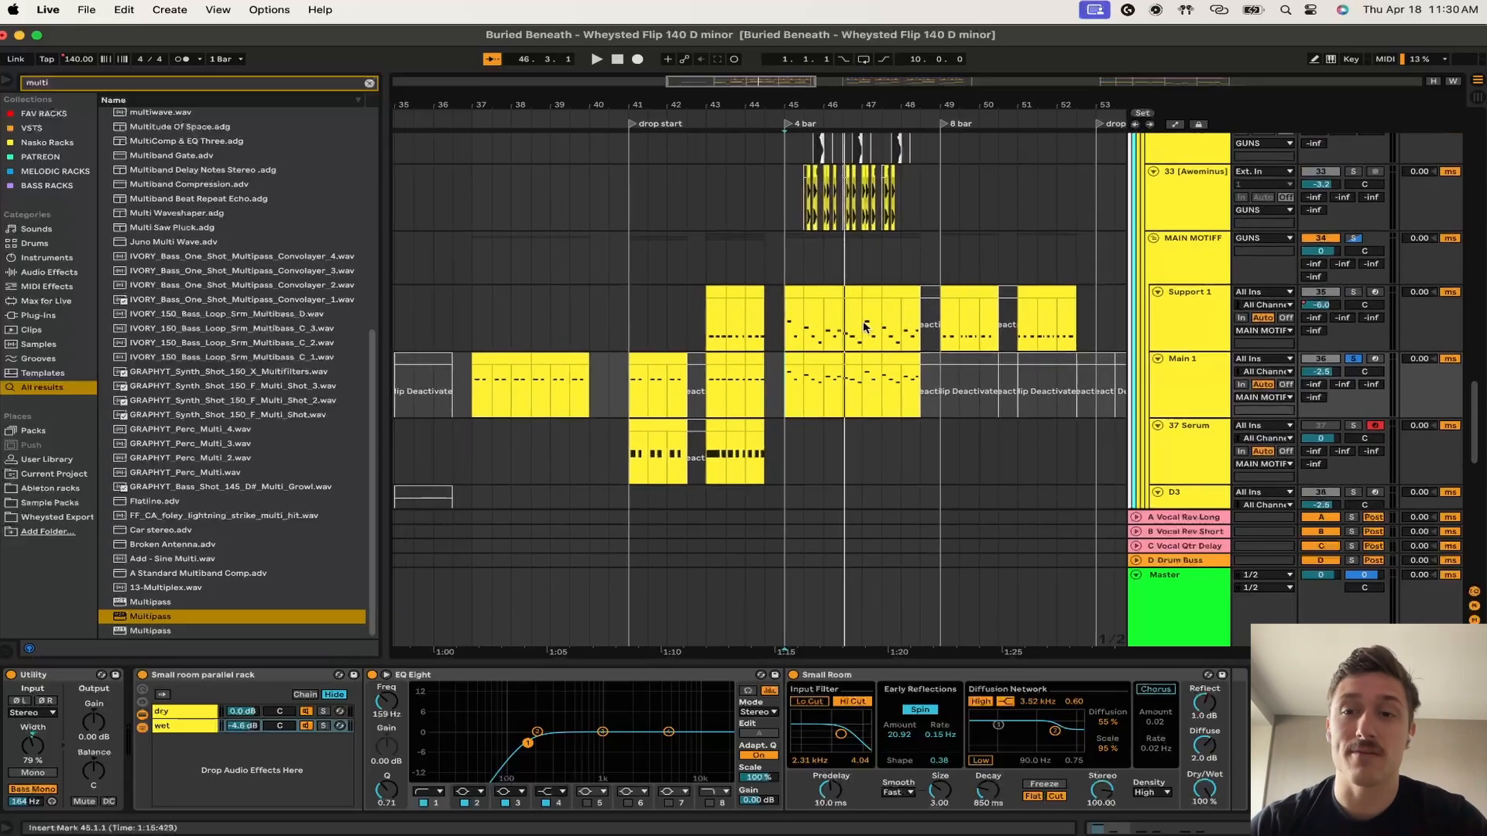
pyautogui.click(713, 323)
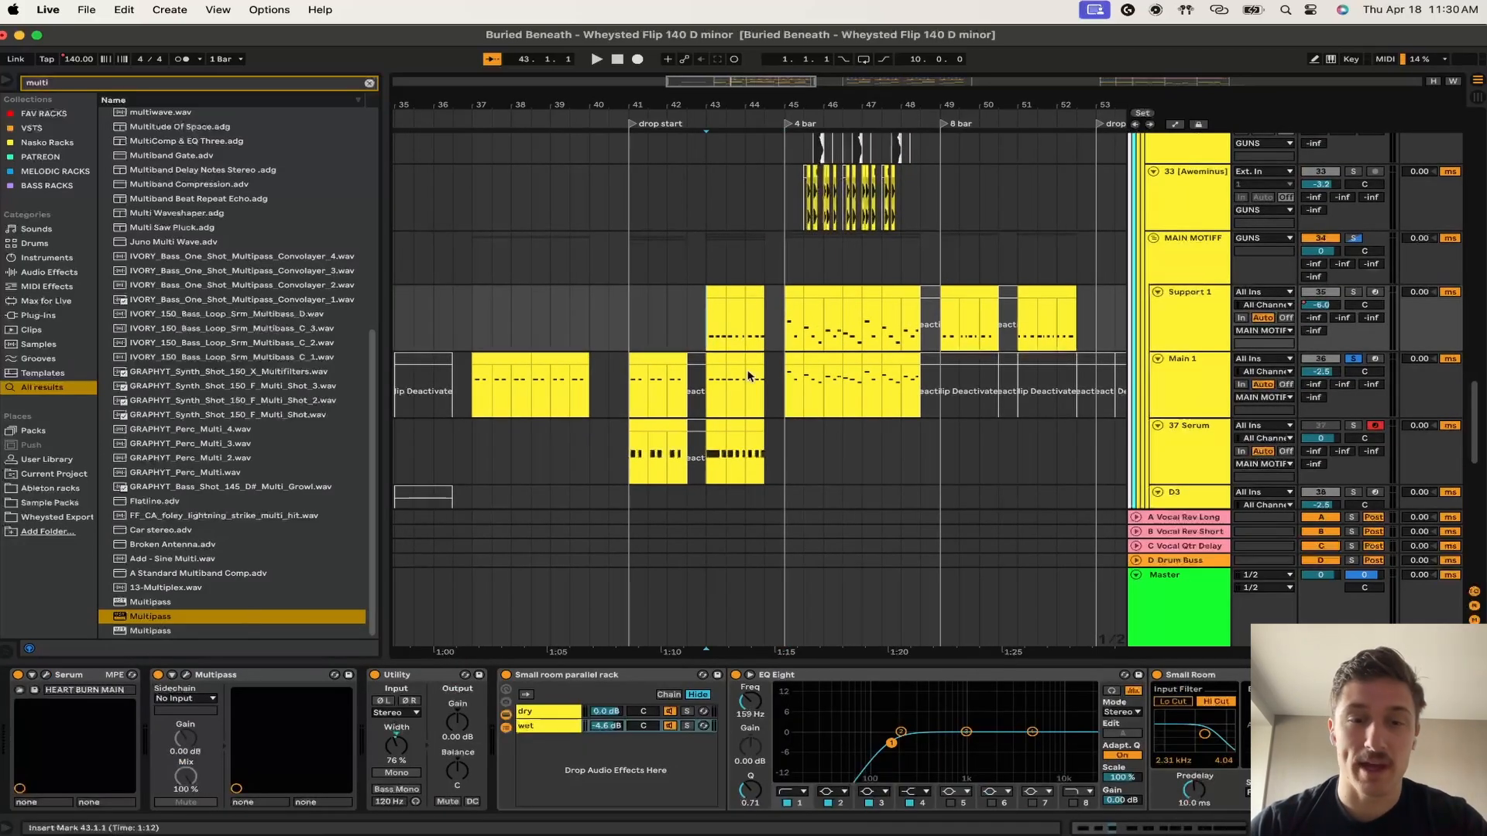
pyautogui.press('space')
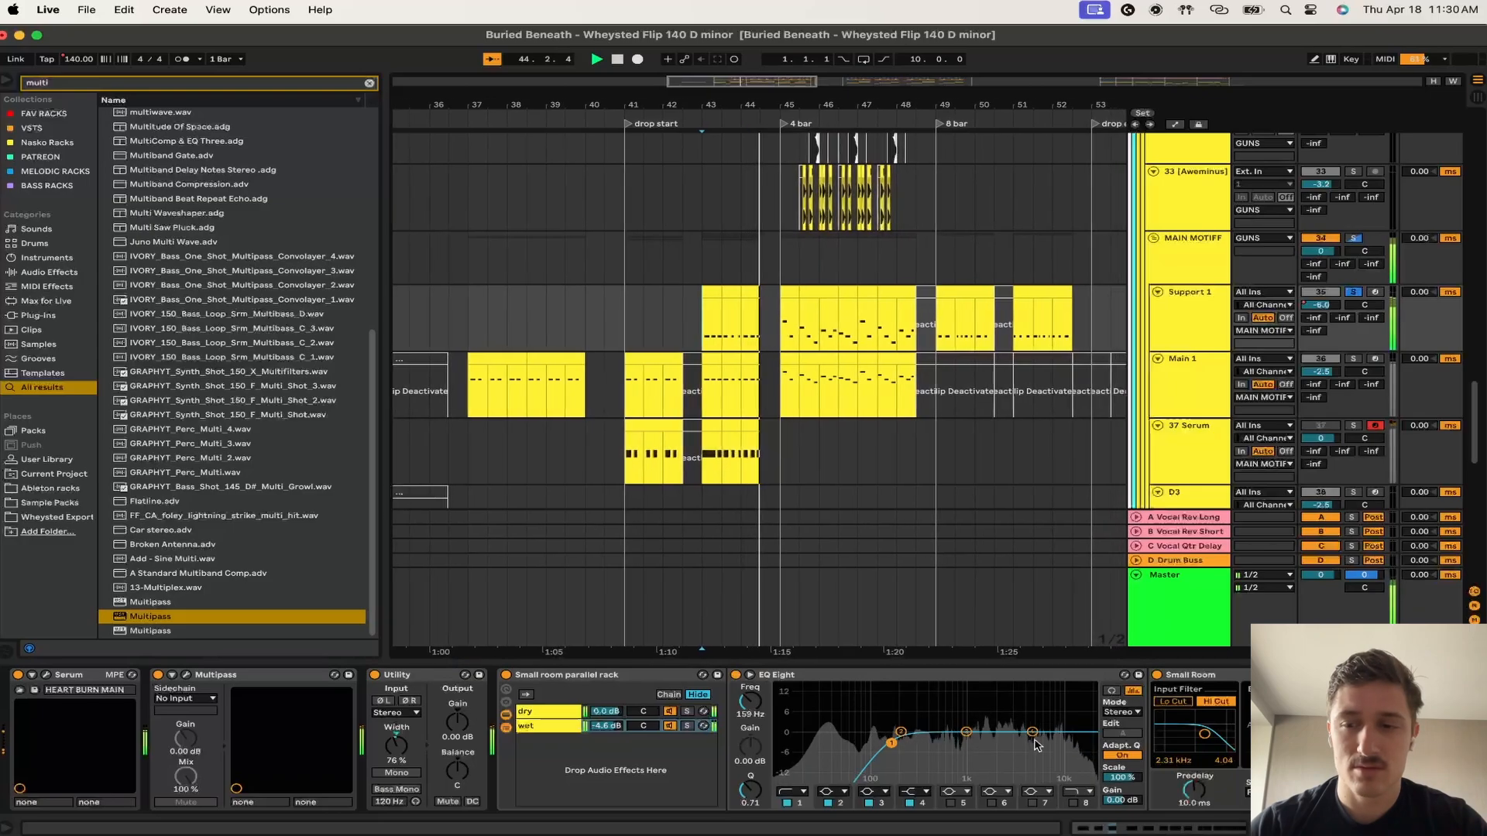
pyautogui.hscroll(10, 1074, 744)
pyautogui.hscroll(-10, 1074, 744)
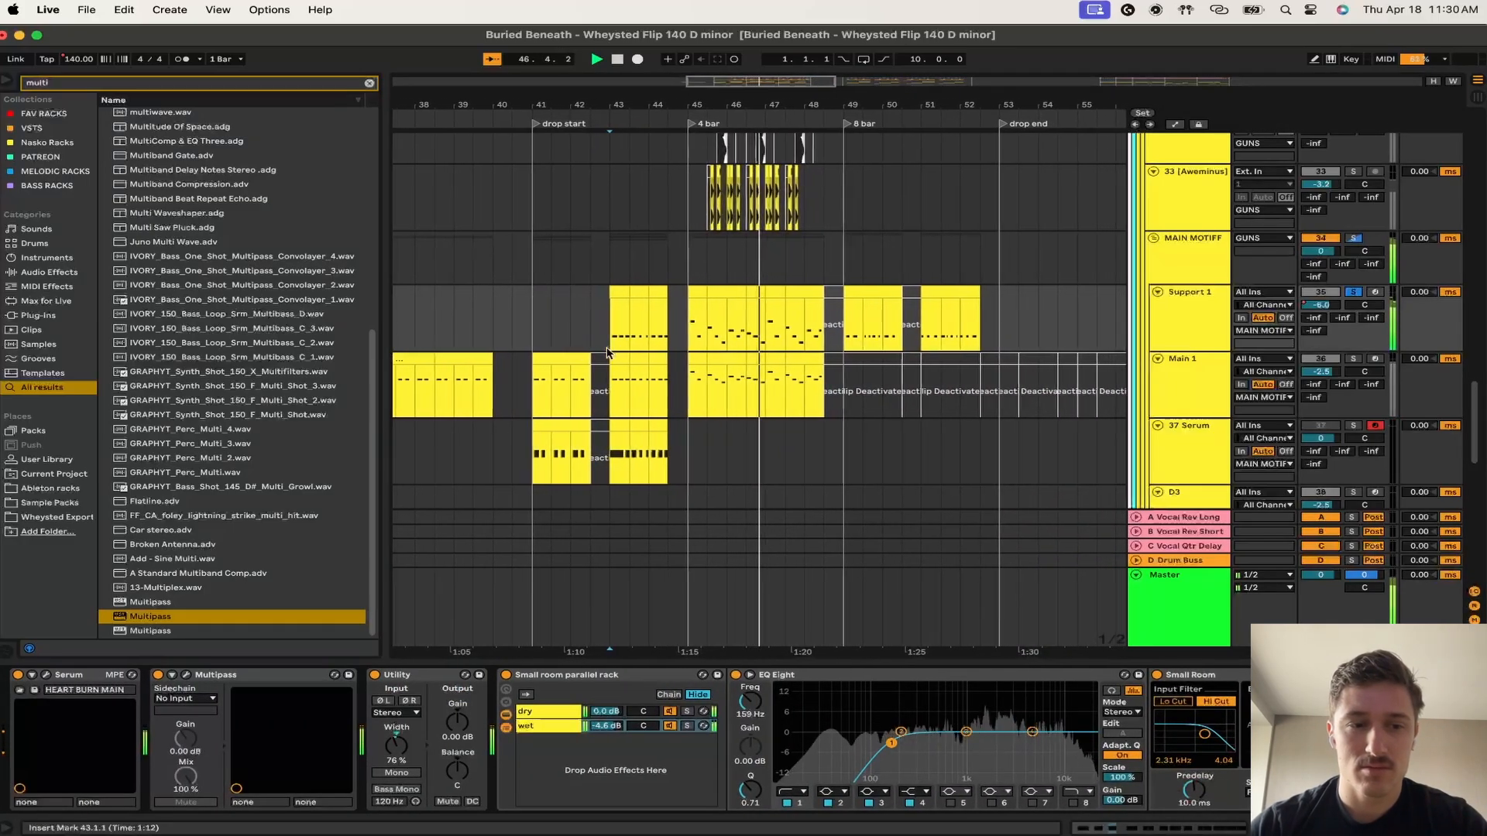
pyautogui.press('space')
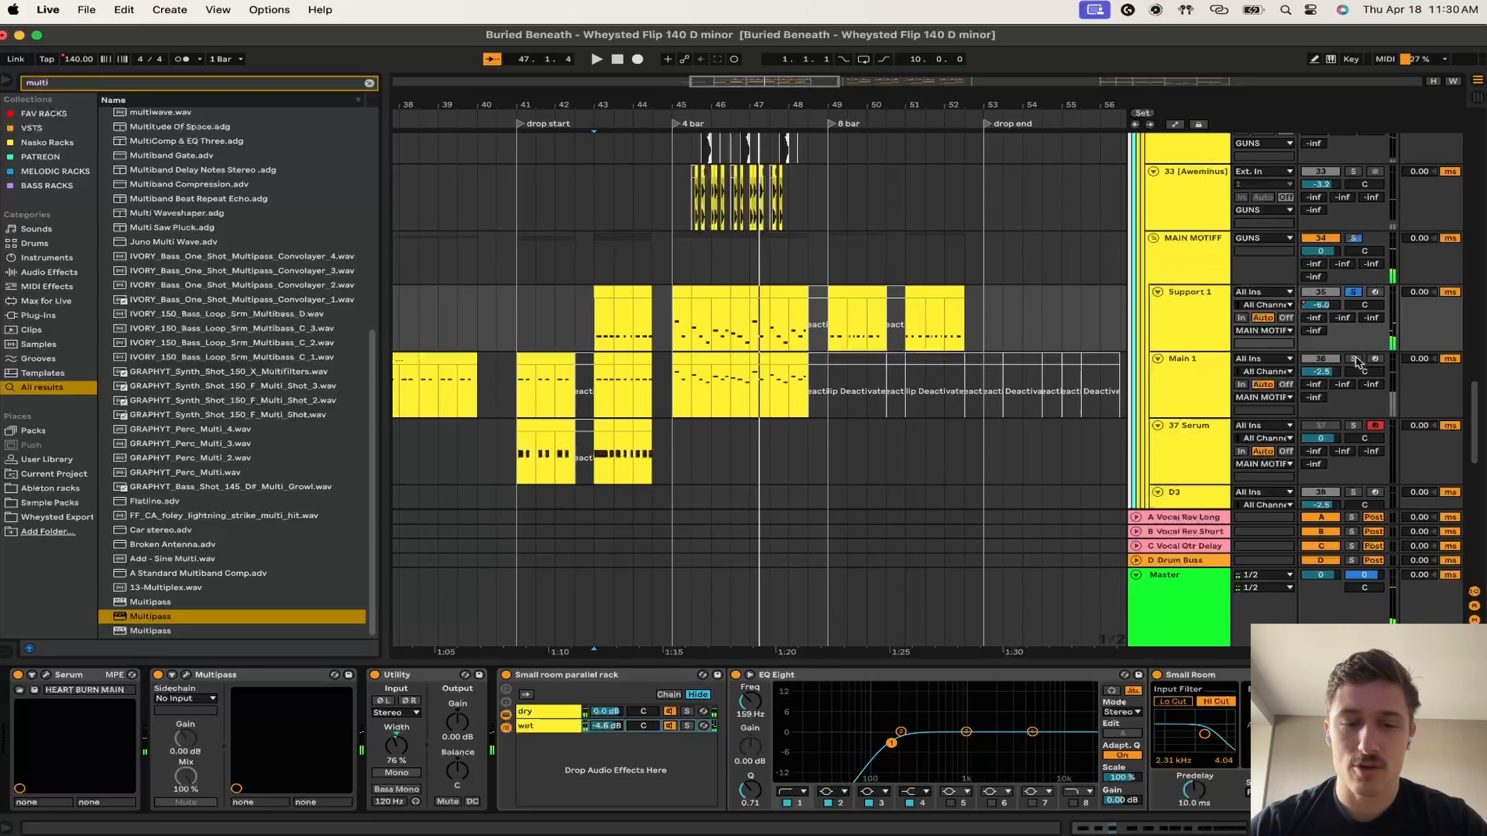
pyautogui.press('space')
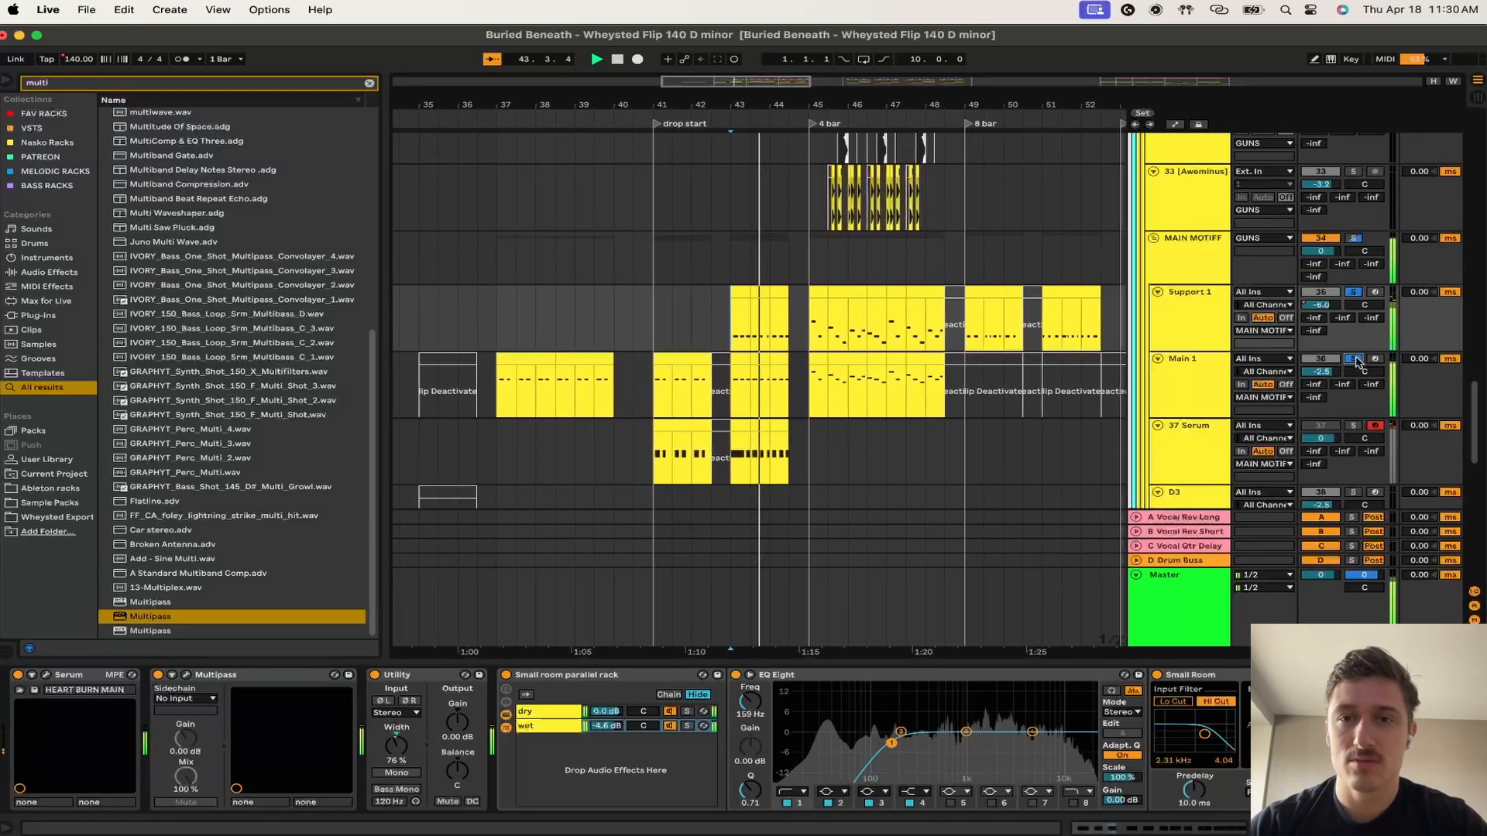
pyautogui.press('space')
# - Solo the TRVCY_TR4 sustain track, play it from bar 43, and close the SPAN window that covers the arrangement
pyautogui.scroll(5, 709, 258)
pyautogui.click(709, 258)
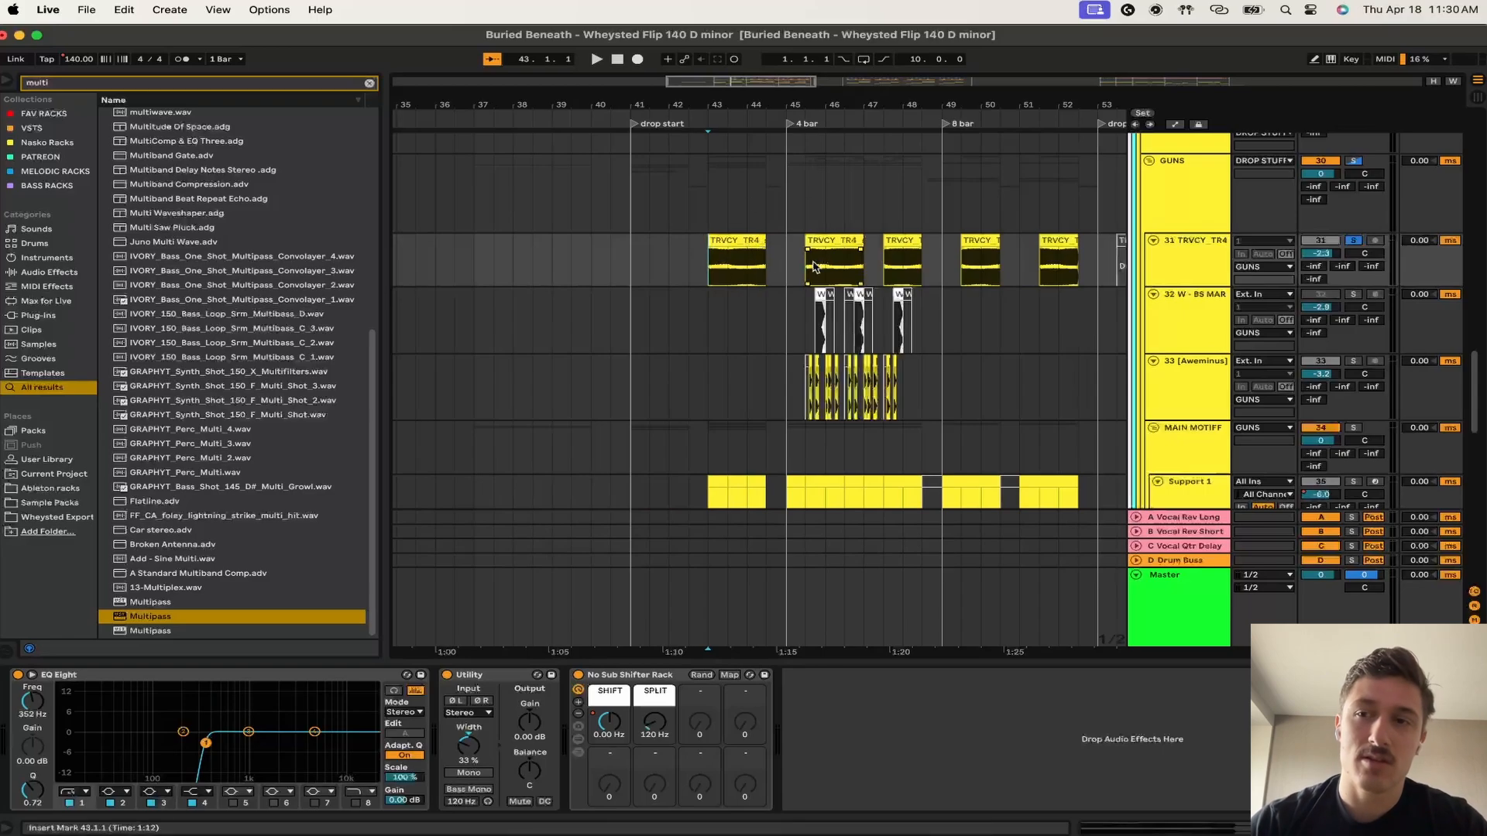
pyautogui.press('space')
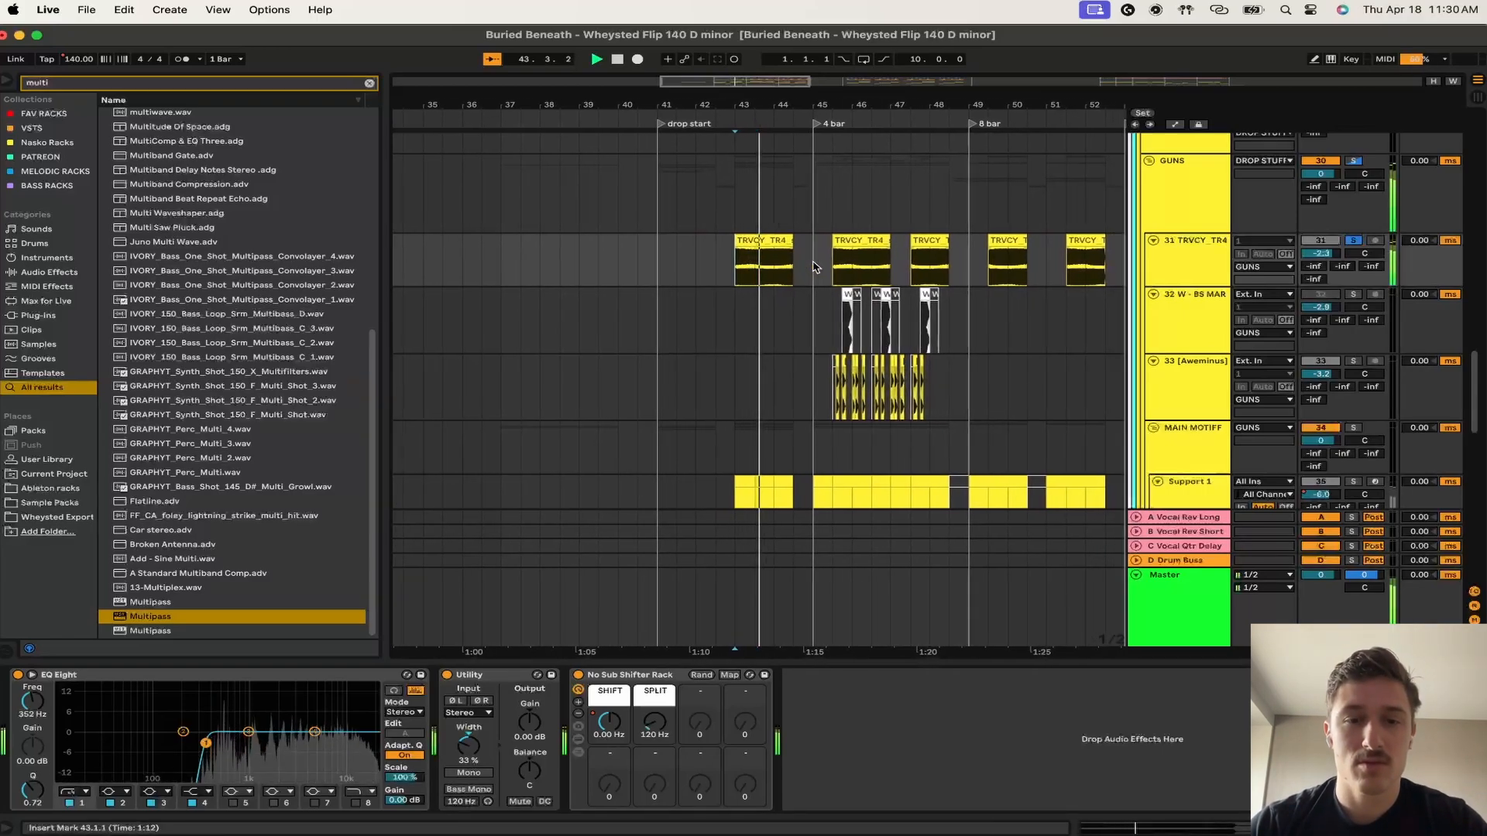
pyautogui.press('space')
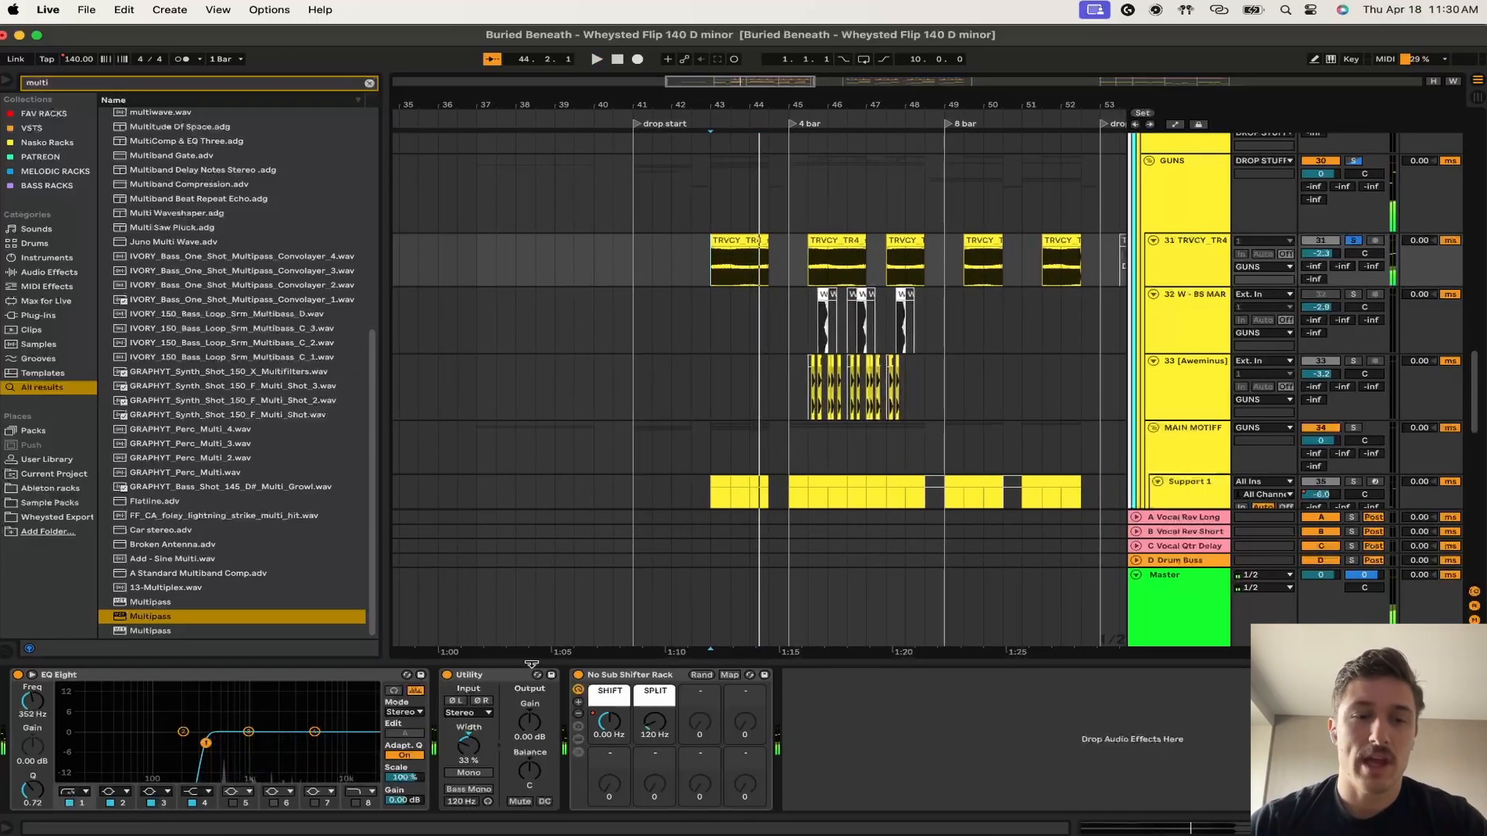
pyautogui.press('super+alt+p')
pyautogui.press('space')
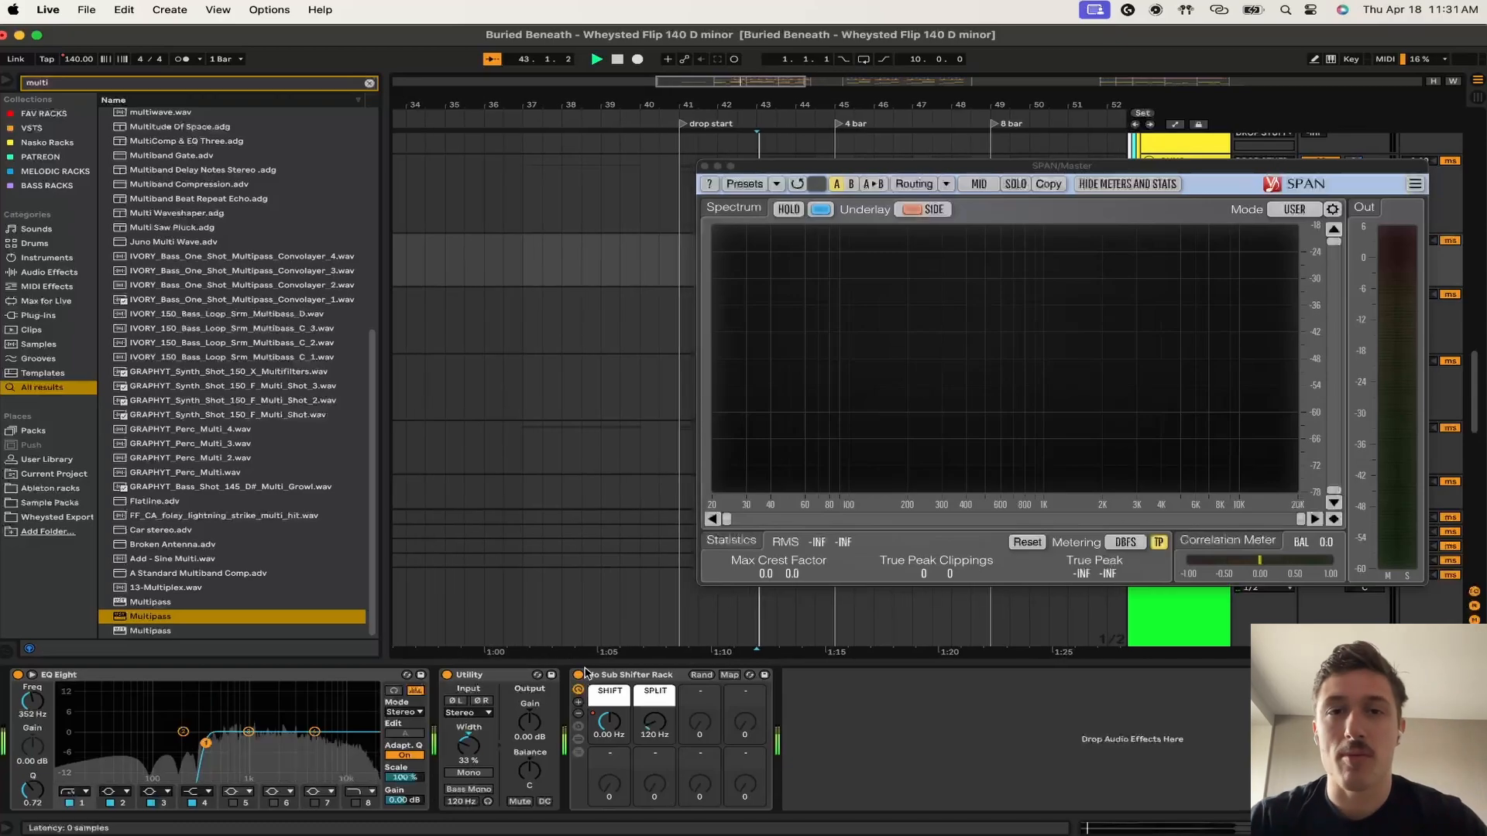
pyautogui.click(706, 165)
pyautogui.press('space')
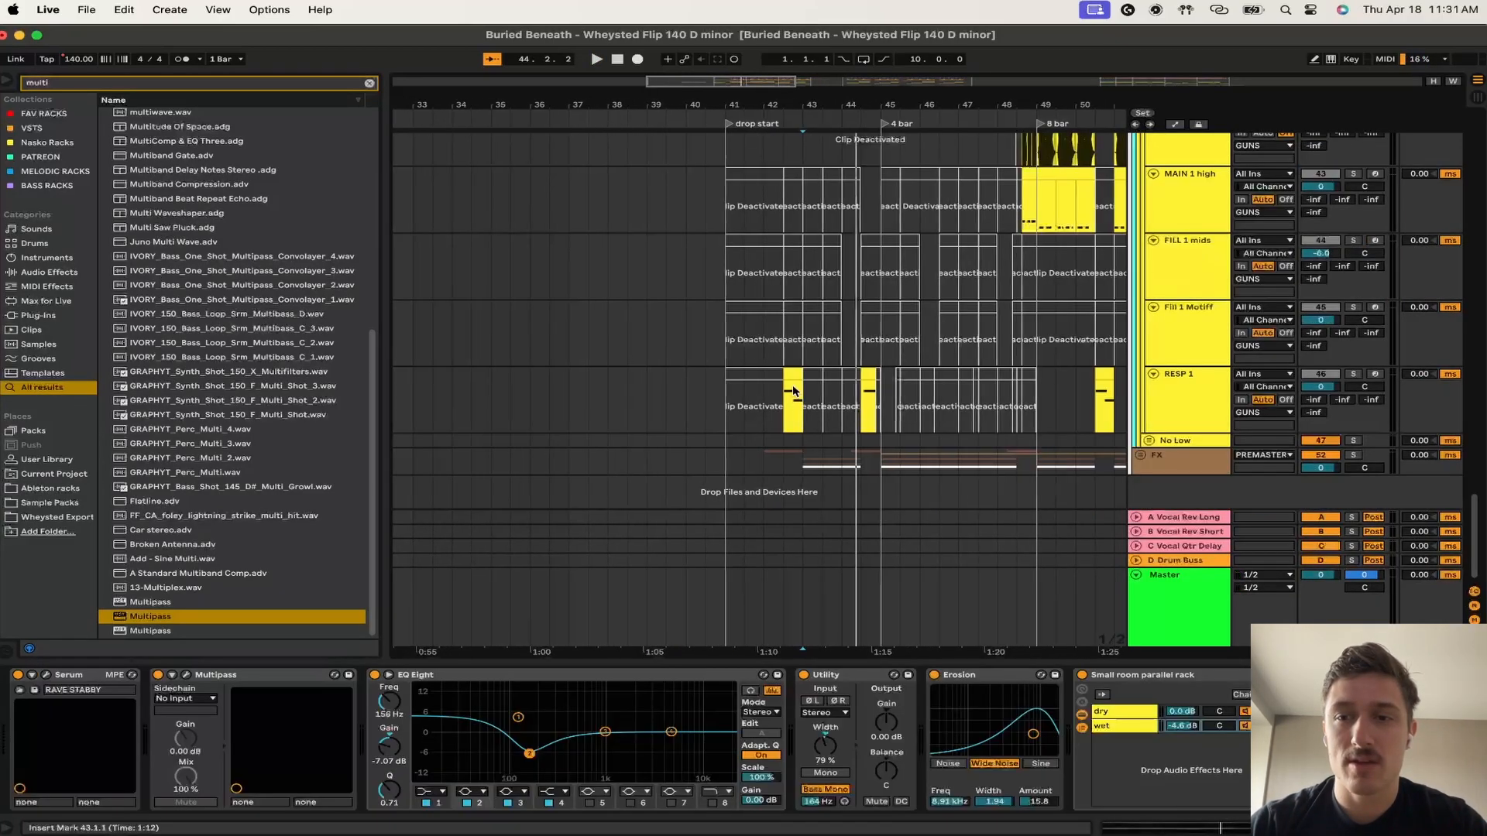
# - Play the soloed RESP 1 track from bar 42.3 and view LFO 2 and LFO 1 in its RAVE STABBY LONG Serum preset
pyautogui.click(788, 392)
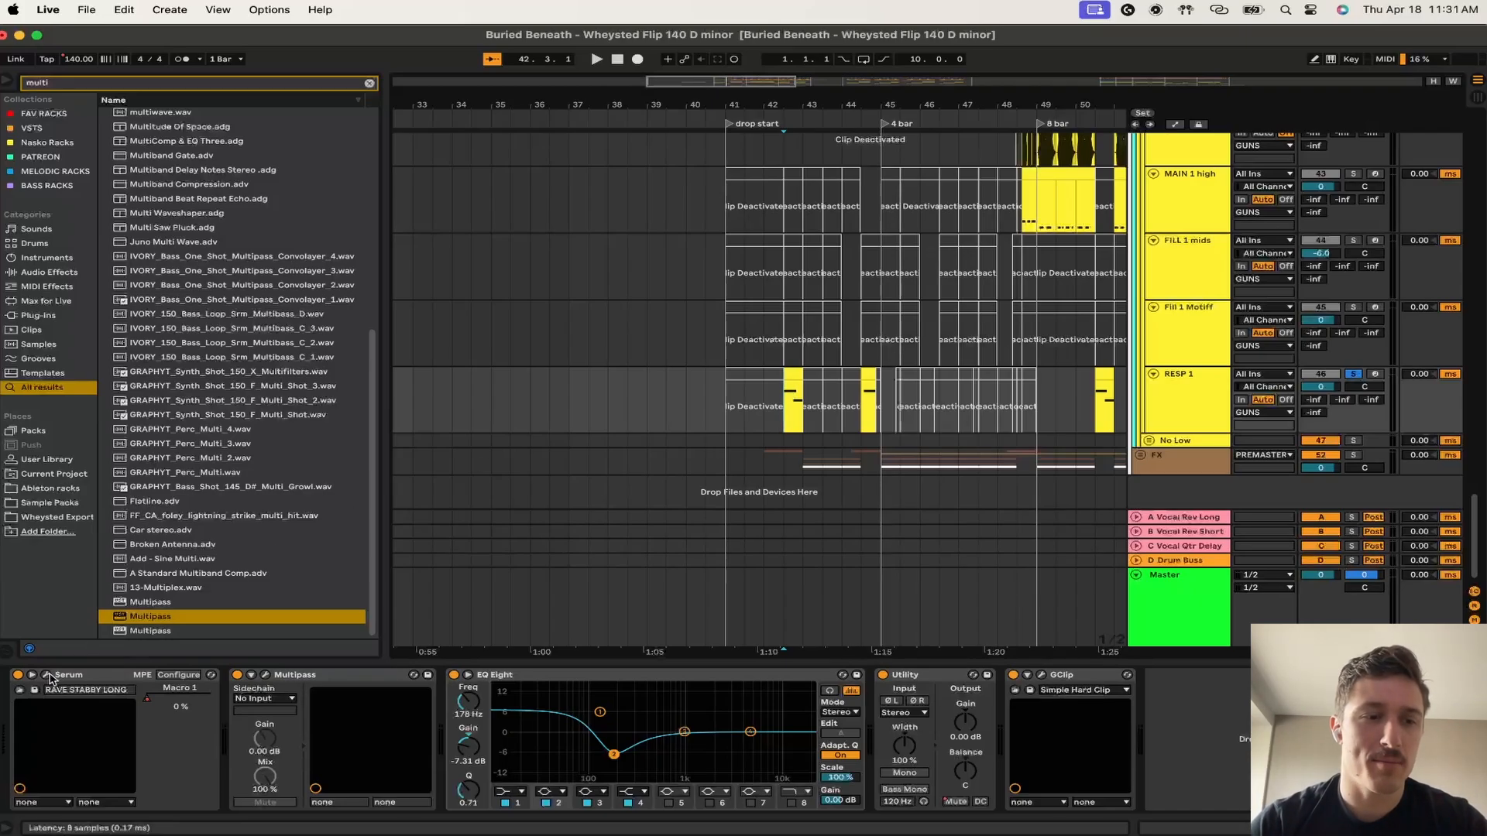
pyautogui.press('space')
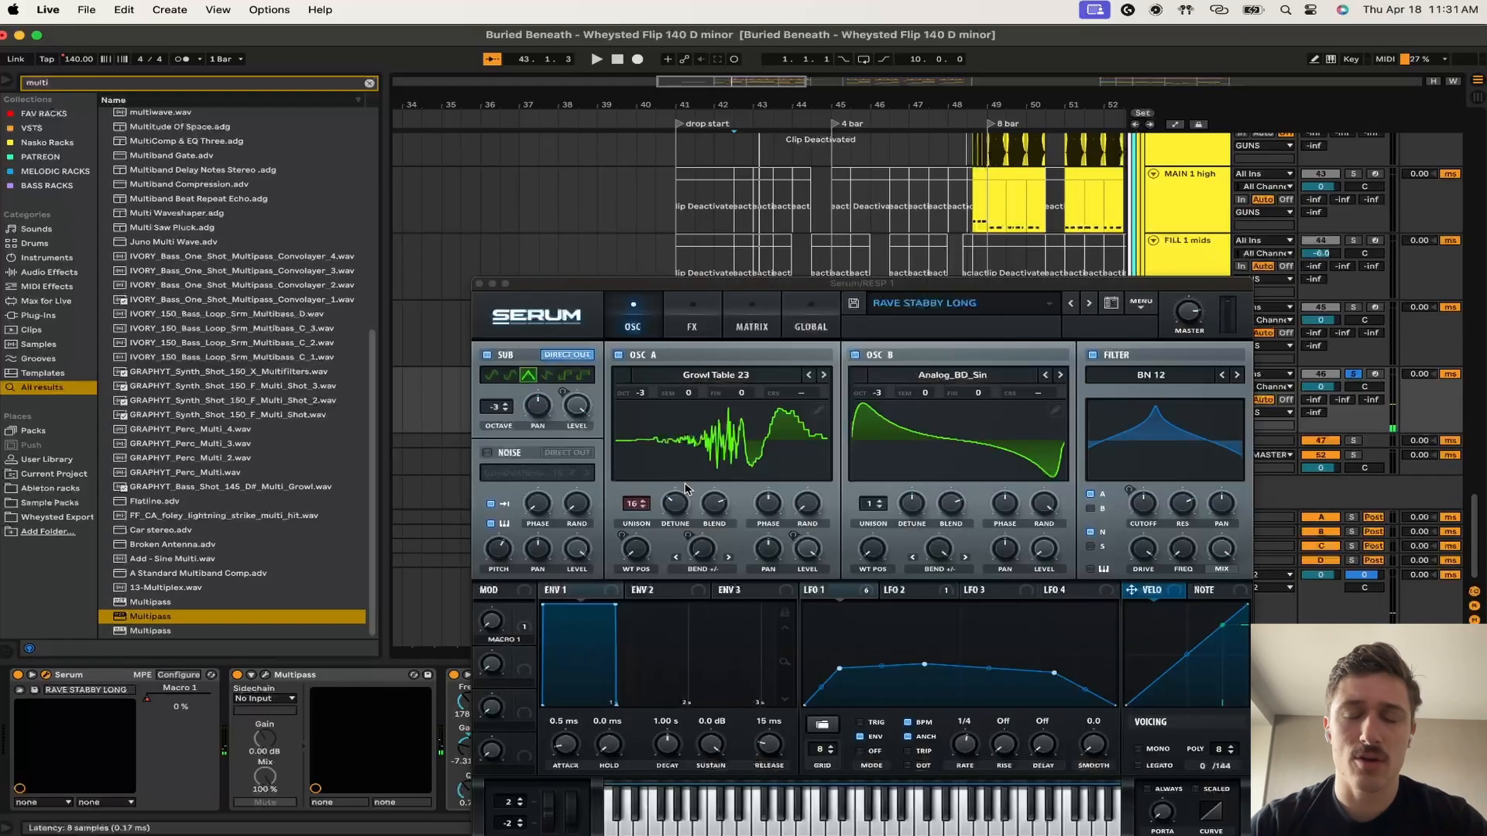
pyautogui.click(922, 594)
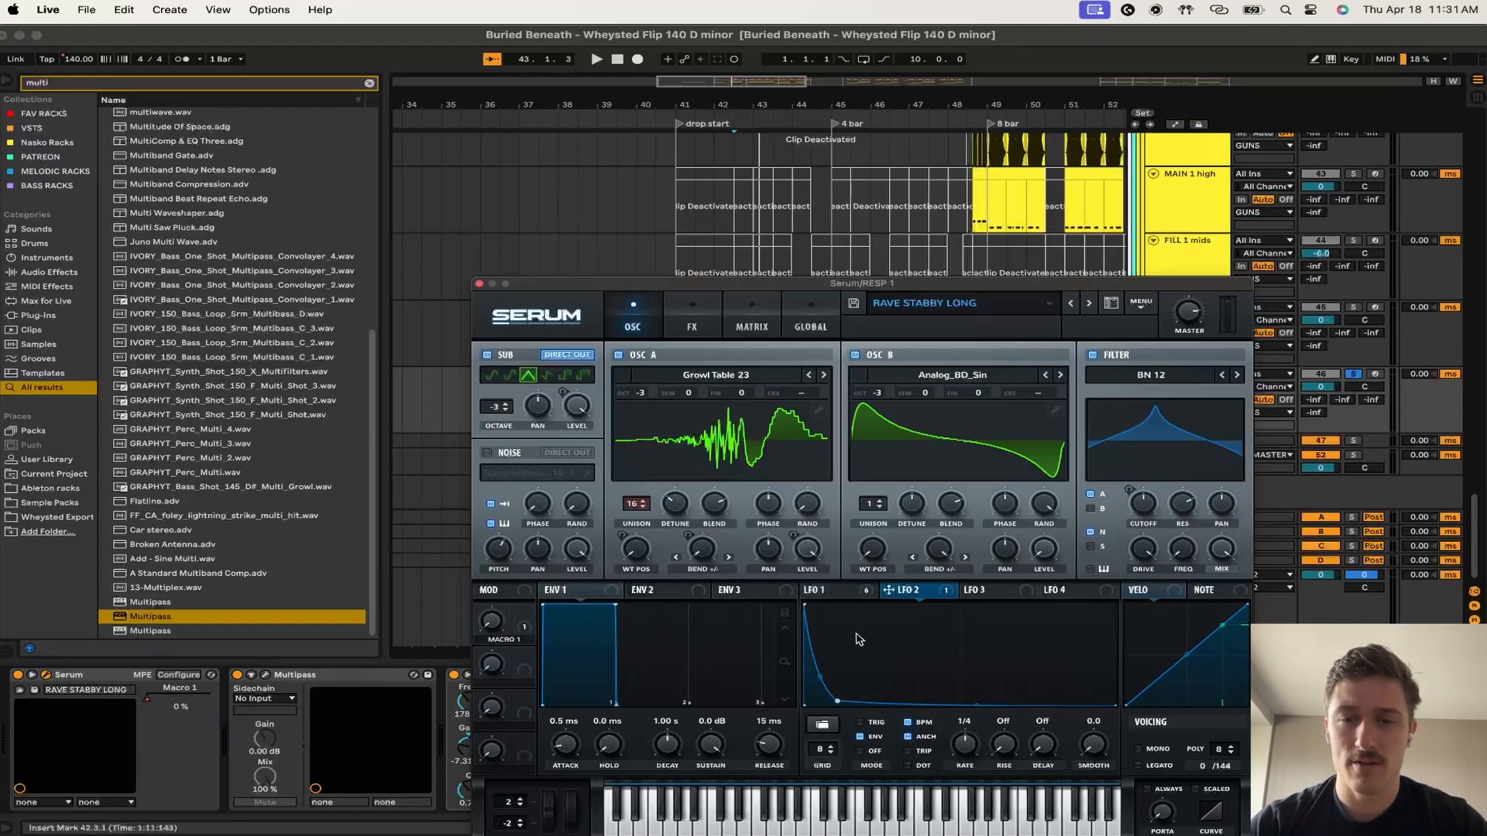
pyautogui.click(827, 590)
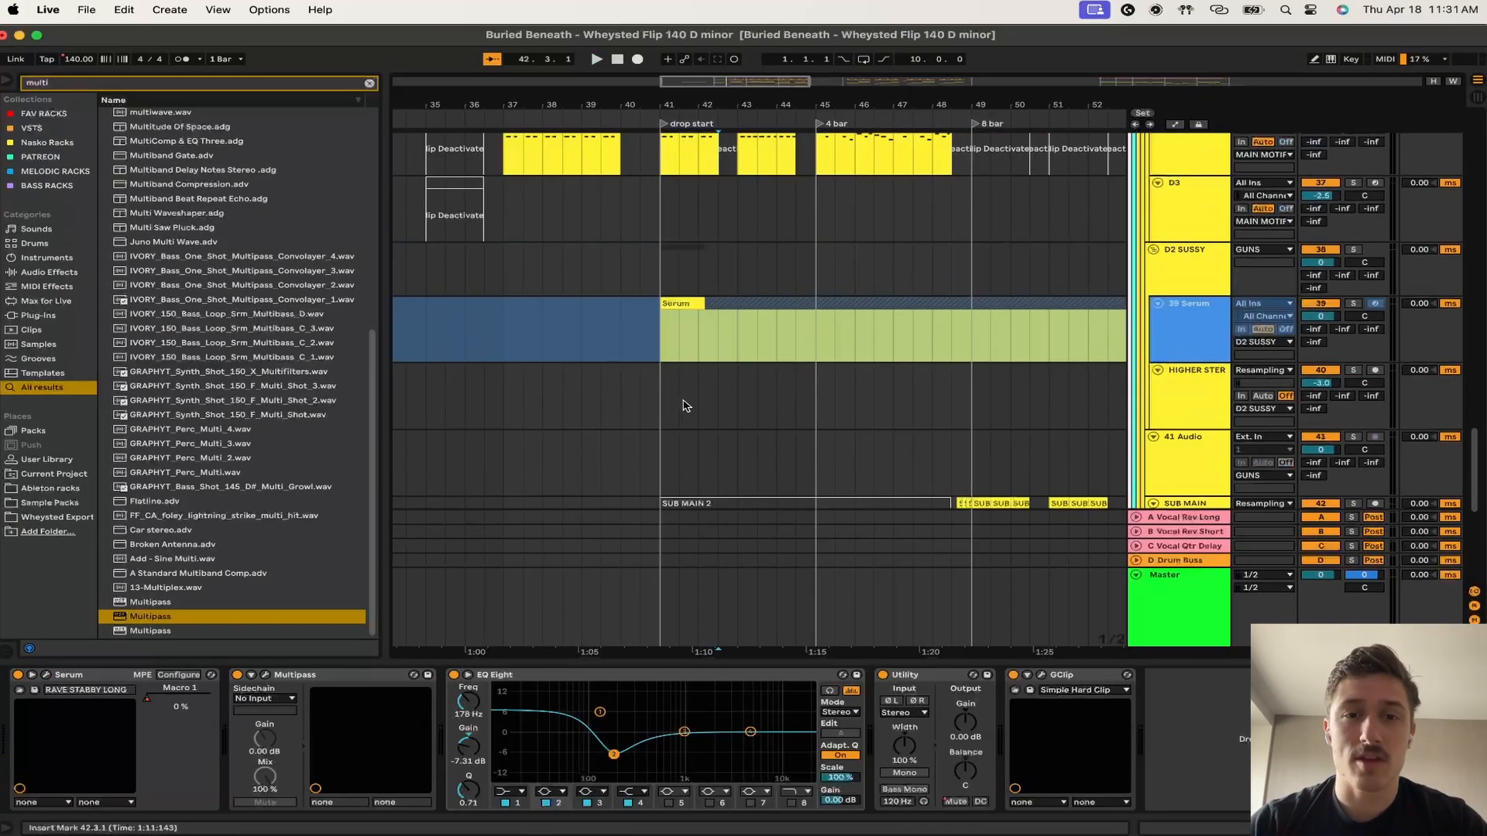
# - Play the drop from bar 41 while looking over the bass tracks from D2 SUSSY to RESP 1 and back to GUNS
pyautogui.click(680, 398)
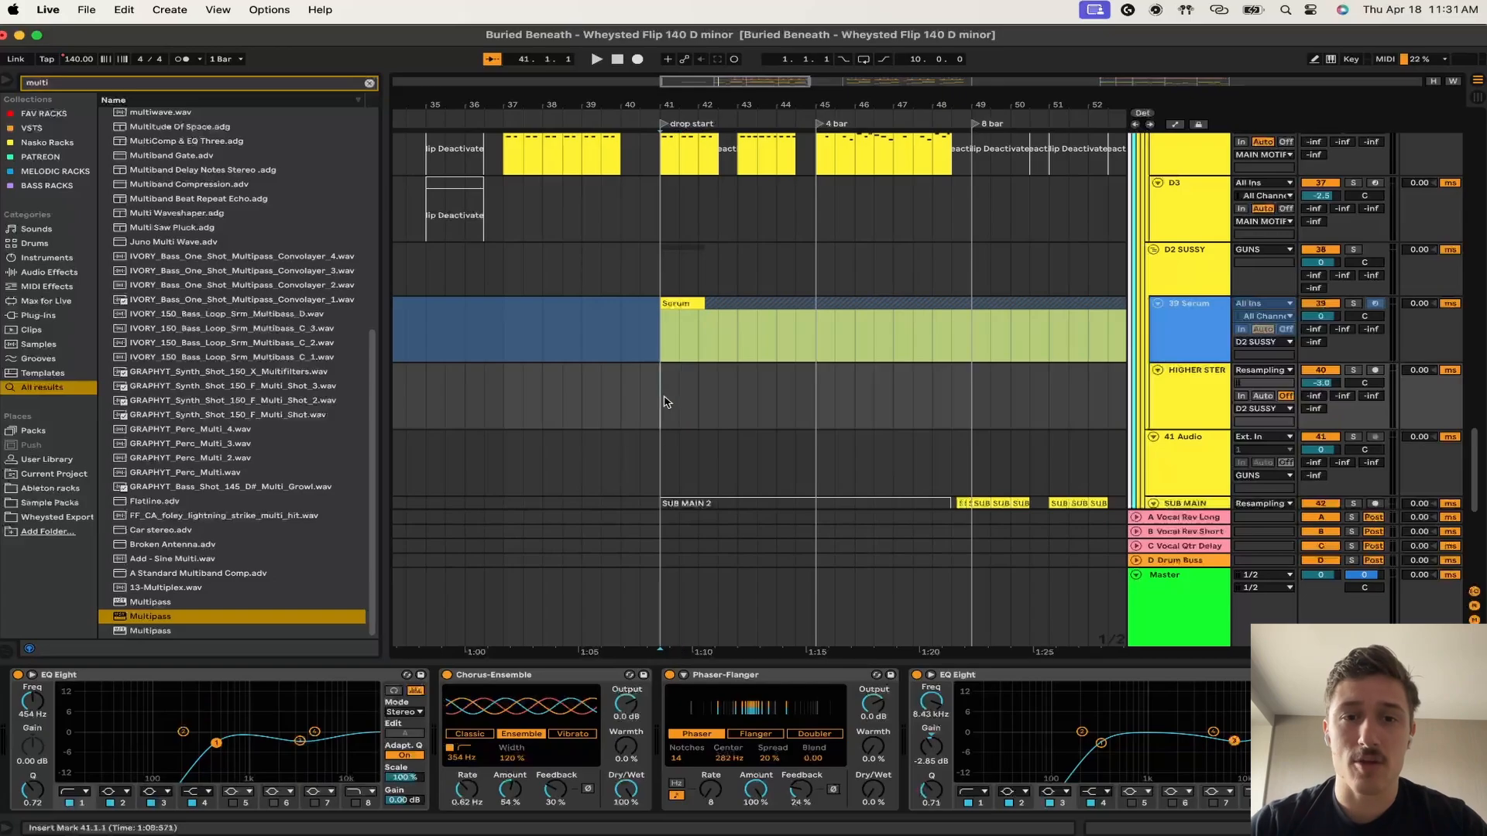
pyautogui.press('space')
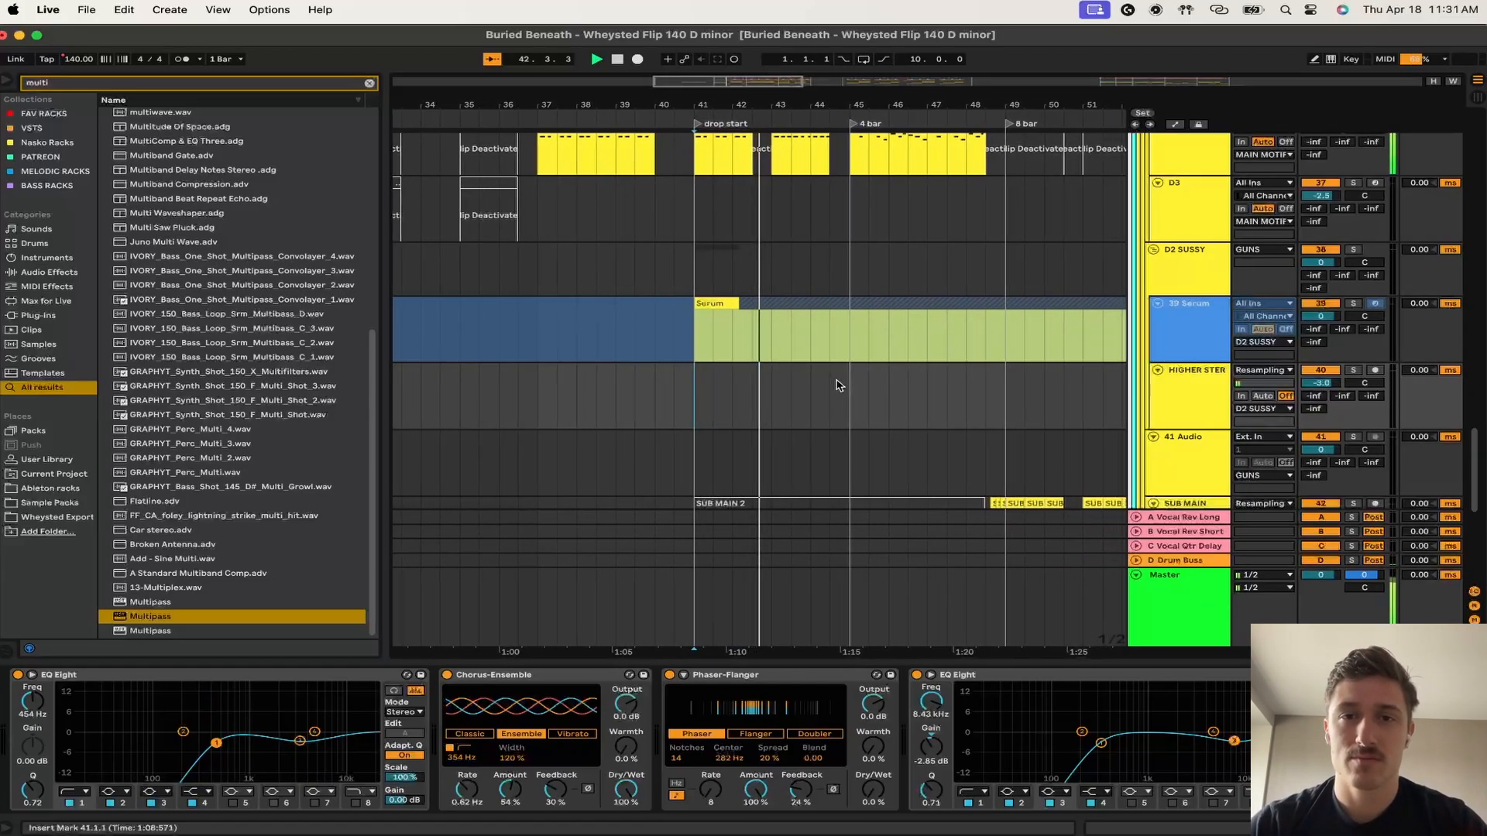
pyautogui.scroll(-10, 836, 385)
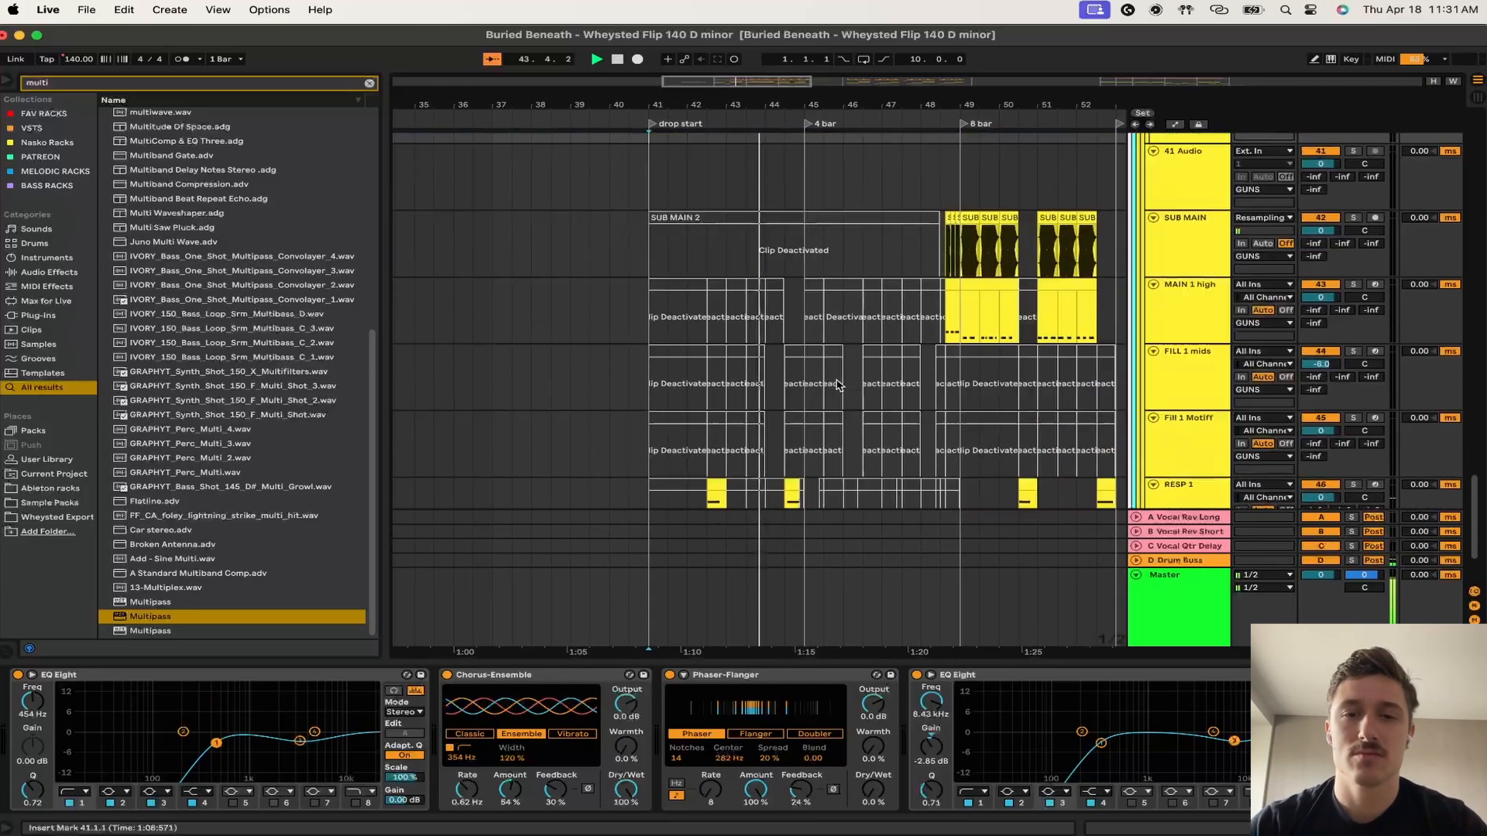
pyautogui.scroll(12, 837, 385)
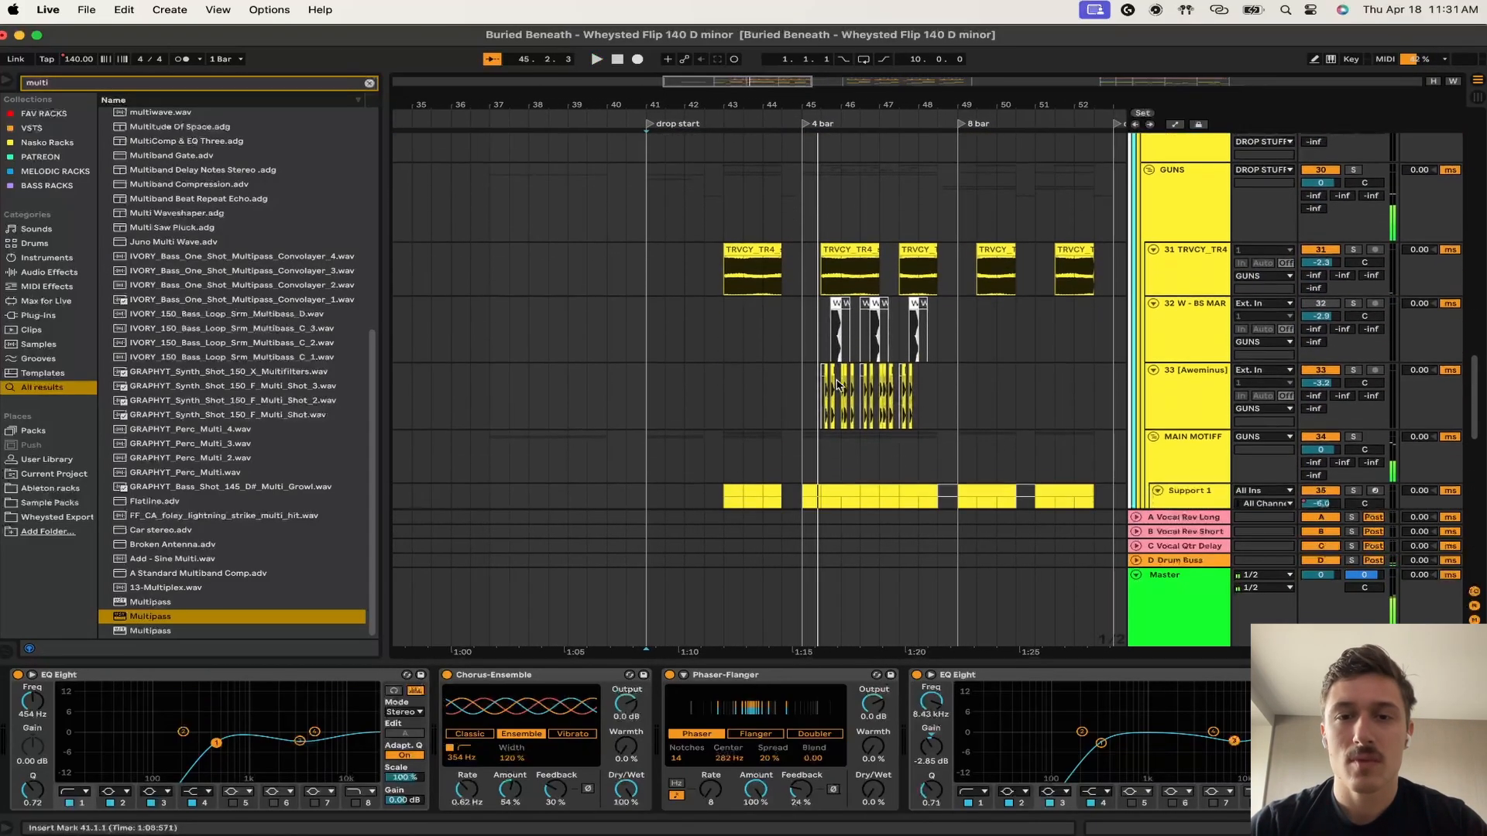
# - Solo the [Aweminus] audio track in the GUNS group and play its chopped clips from bar 45.3.2
pyautogui.scroll(5, 837, 385)
pyautogui.click(791, 377)
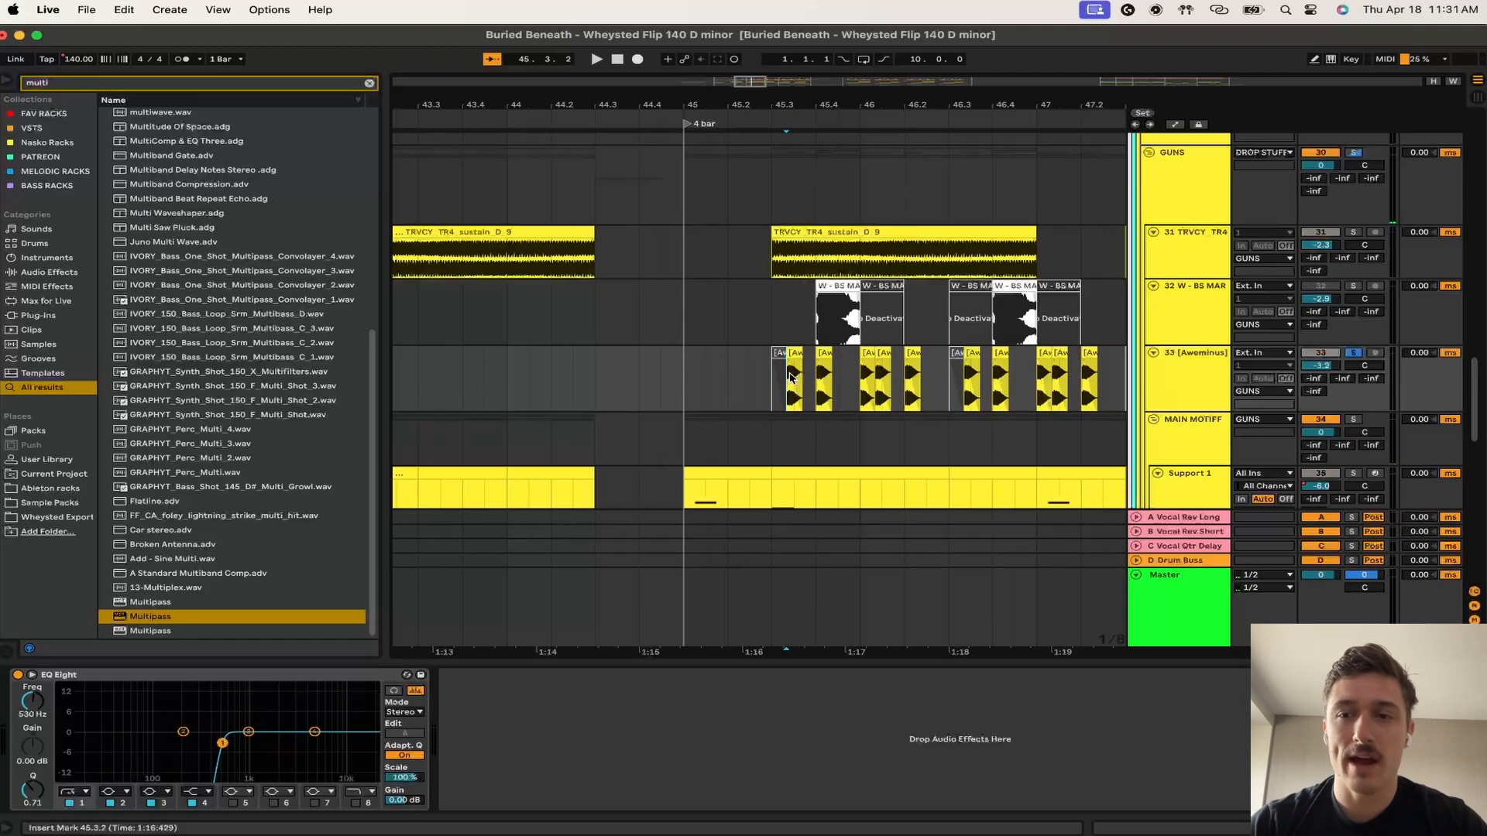
pyautogui.press('space')
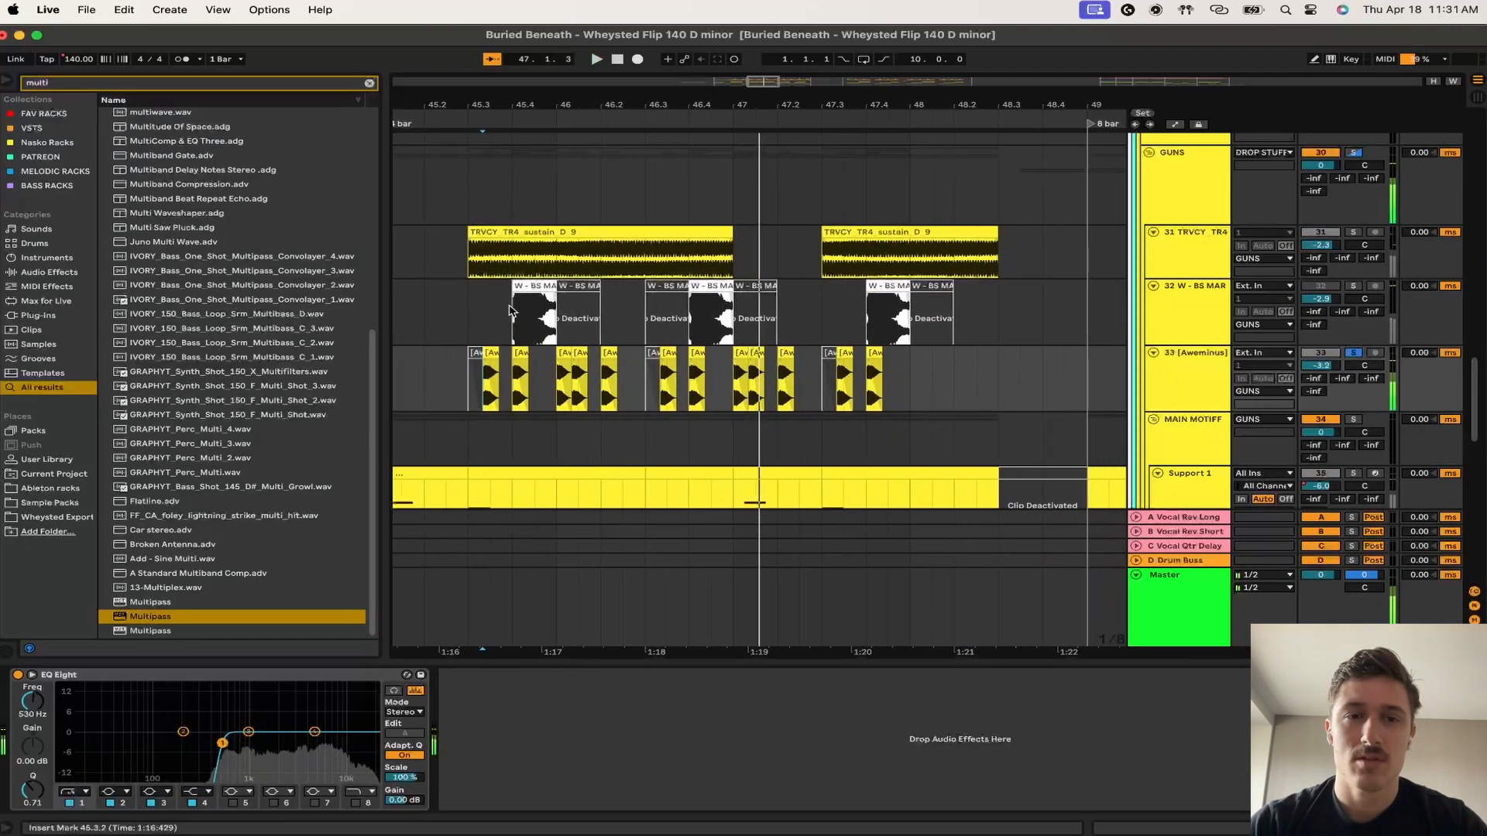
# - Audition the soloed W - BS MAR track from bar 45.4 and deactivate its clips between bars 45 and 49
pyautogui.click(508, 310)
pyautogui.press('space')
pyautogui.press('s')
pyautogui.scroll(-5, 737, 316)
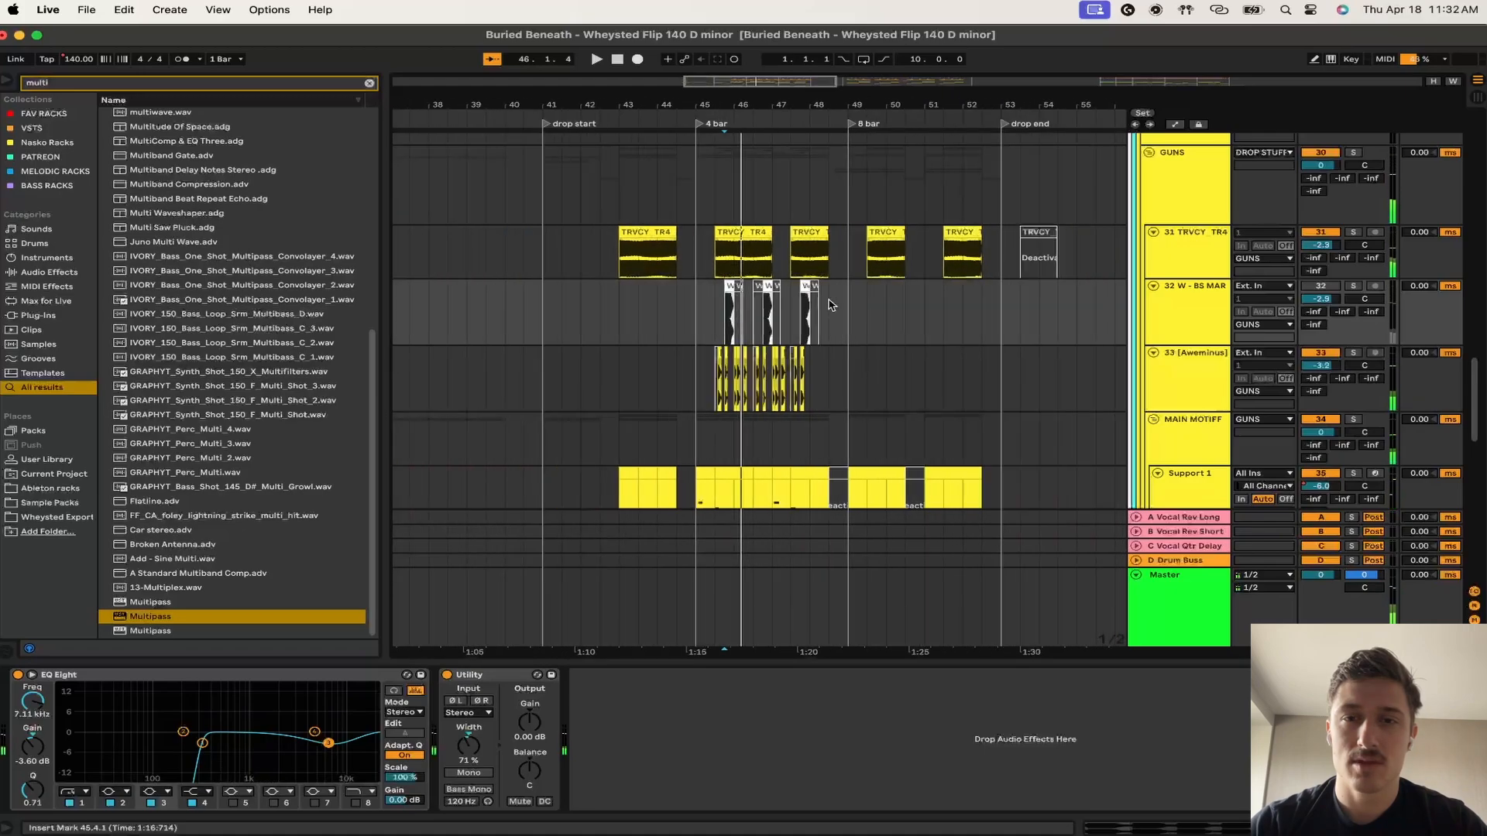
pyautogui.moveTo(848, 312); pyautogui.dragTo(700, 310)
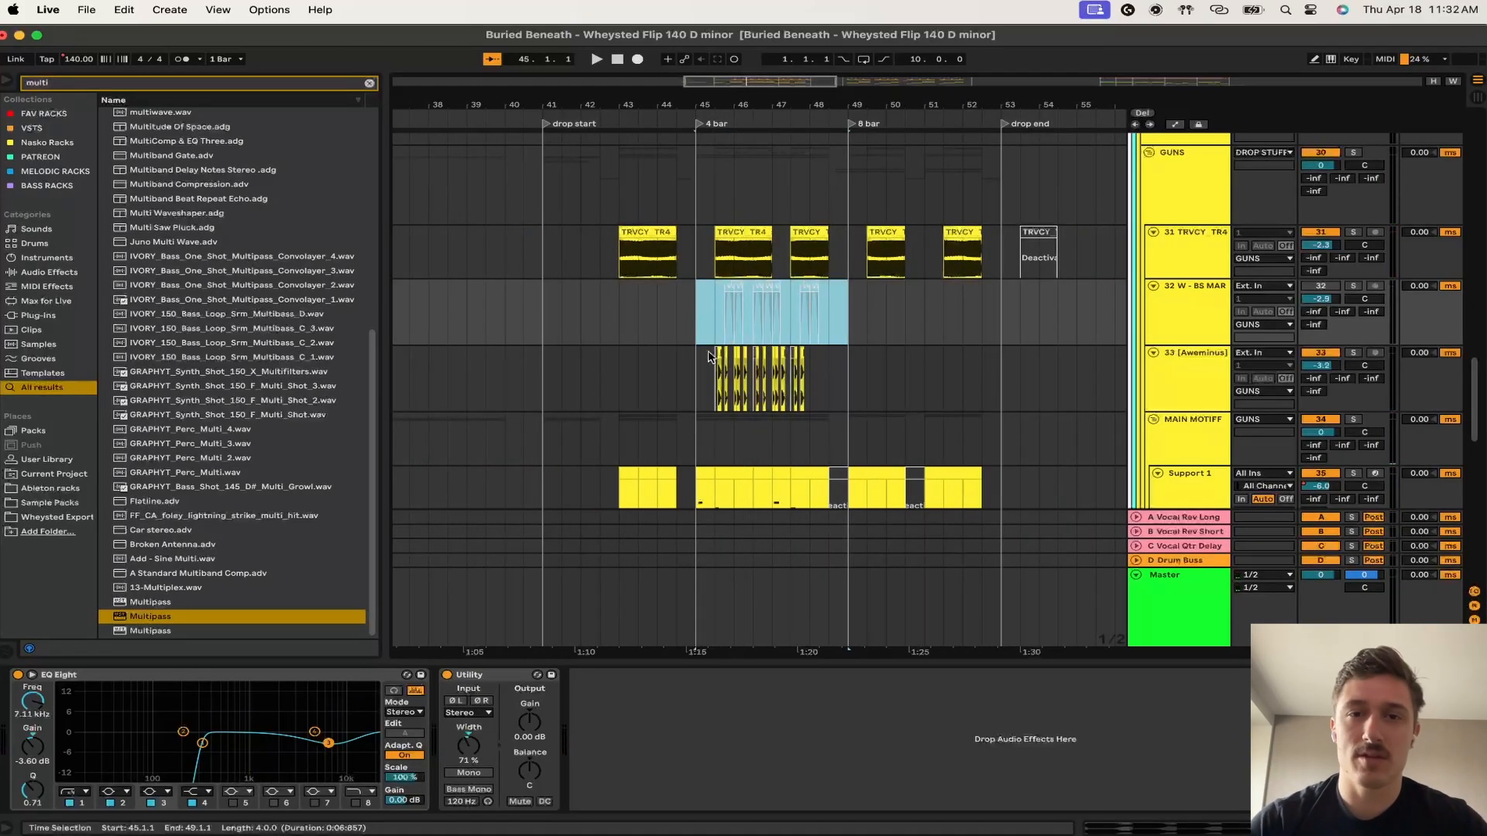
# - Play the drop's main motif from bar 45, soloing Support 1 and Main 1 in turn
pyautogui.scroll(-4, 716, 371)
pyautogui.scroll(-2, 716, 371)
pyautogui.click(712, 204)
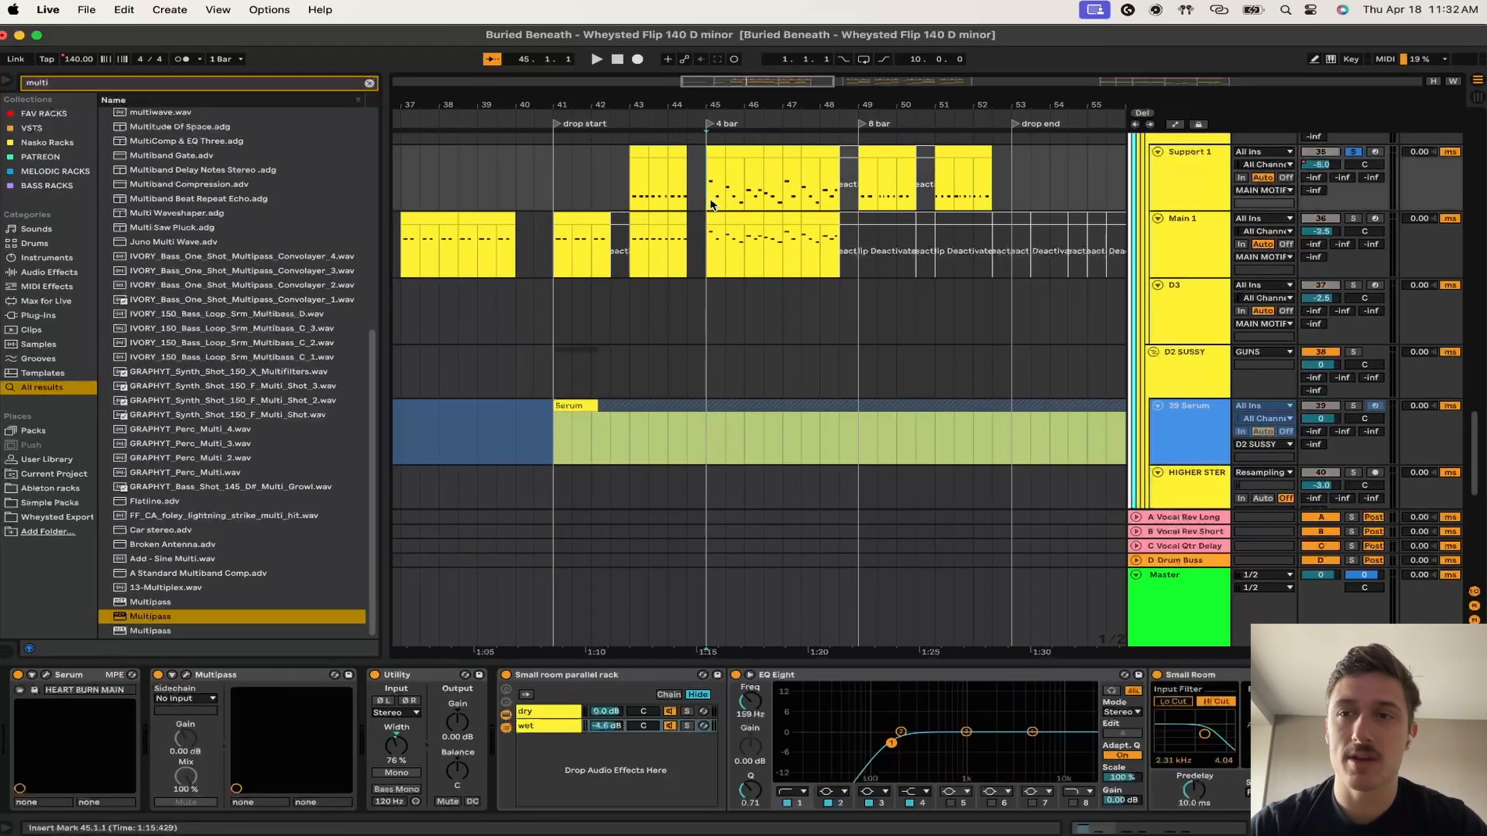
pyautogui.press('space')
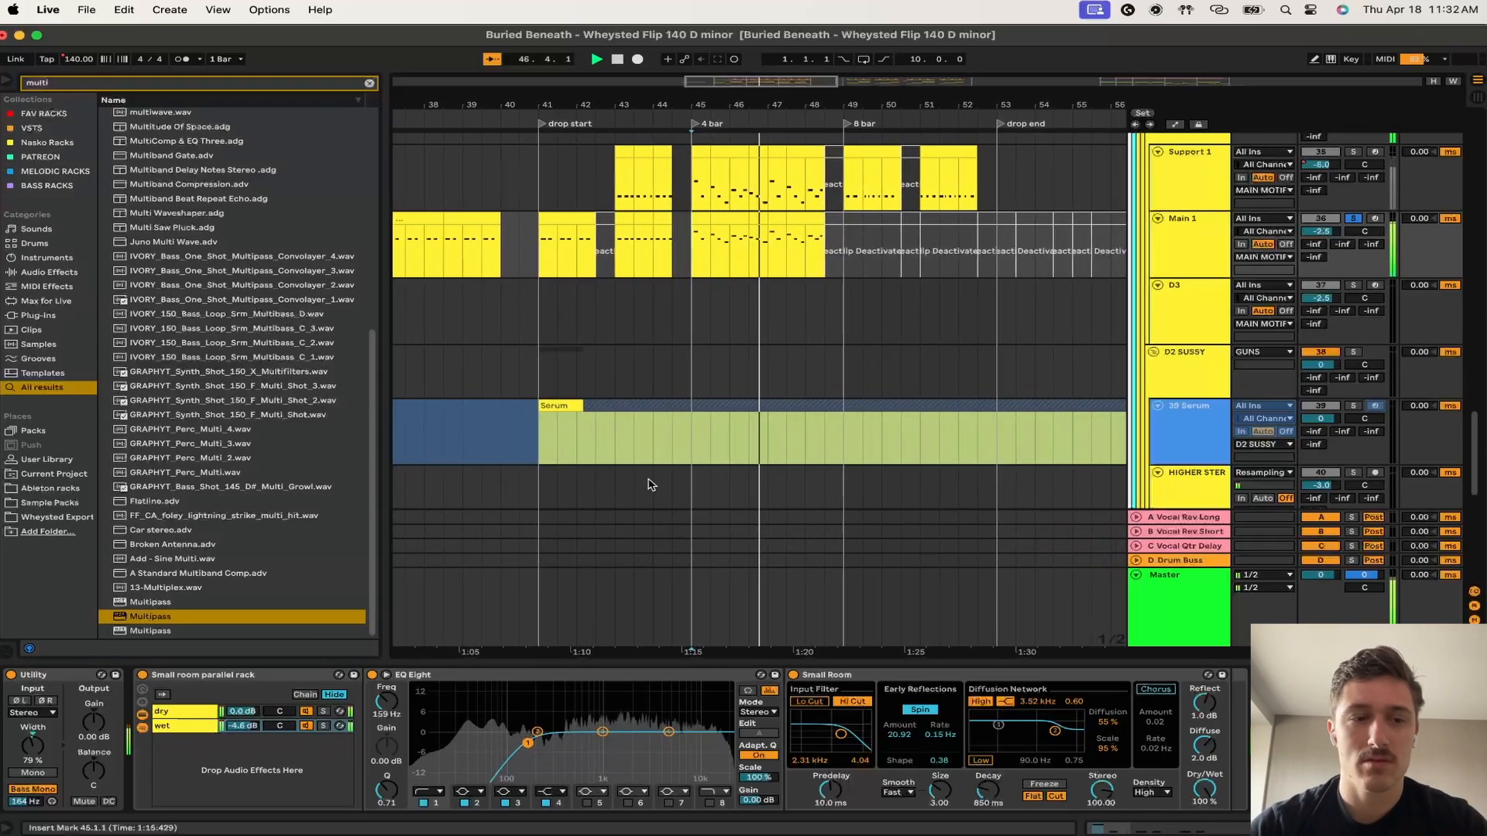
pyautogui.scroll(5, 1063, 379)
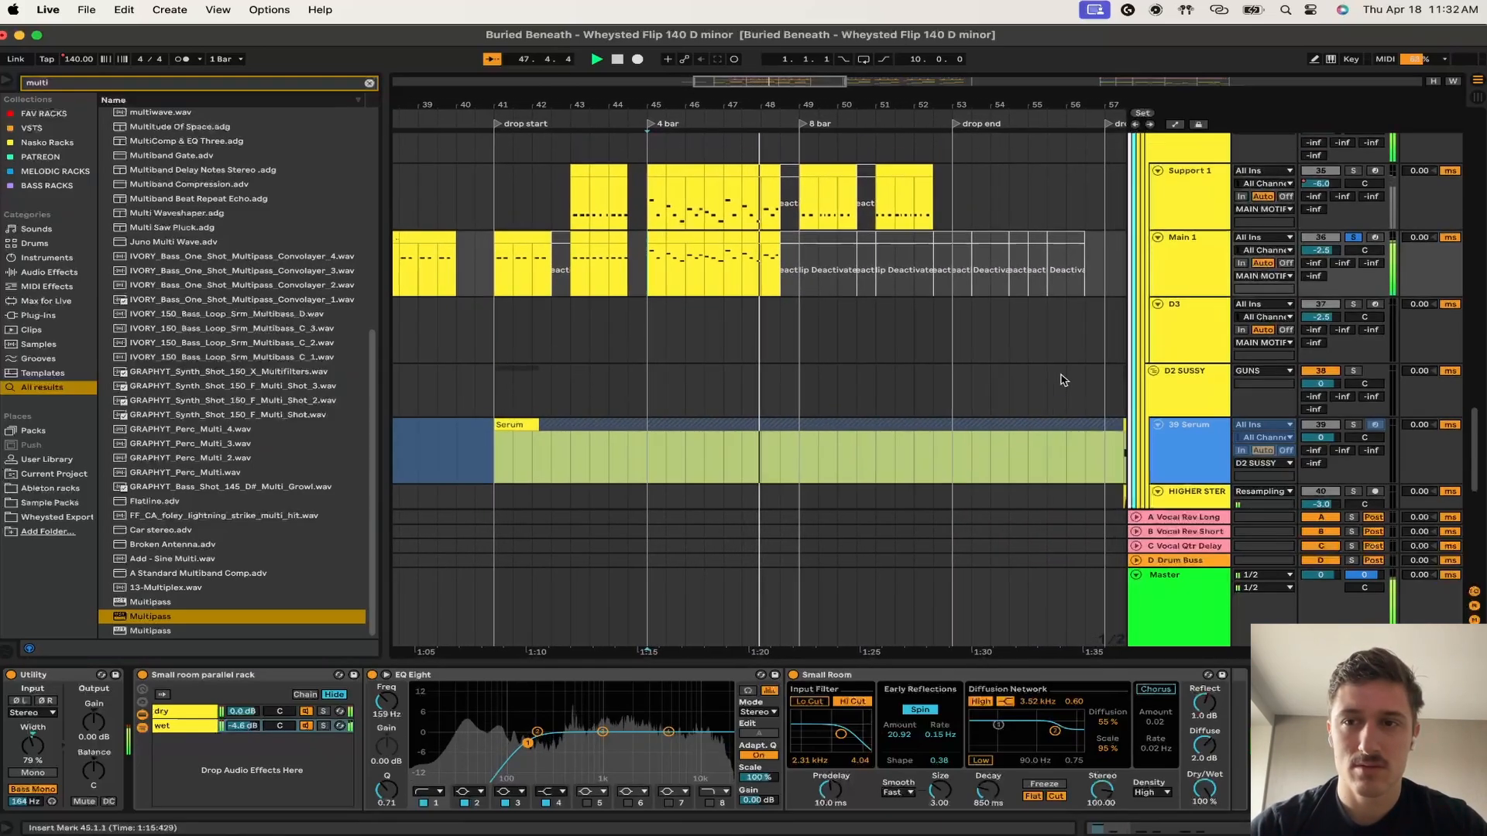
# - Show the GUNS group's Echo Dry/Wet automation and play the soloed group from bar 45, comparing it with Echo disabled and re-enabled
pyautogui.click(1063, 379)
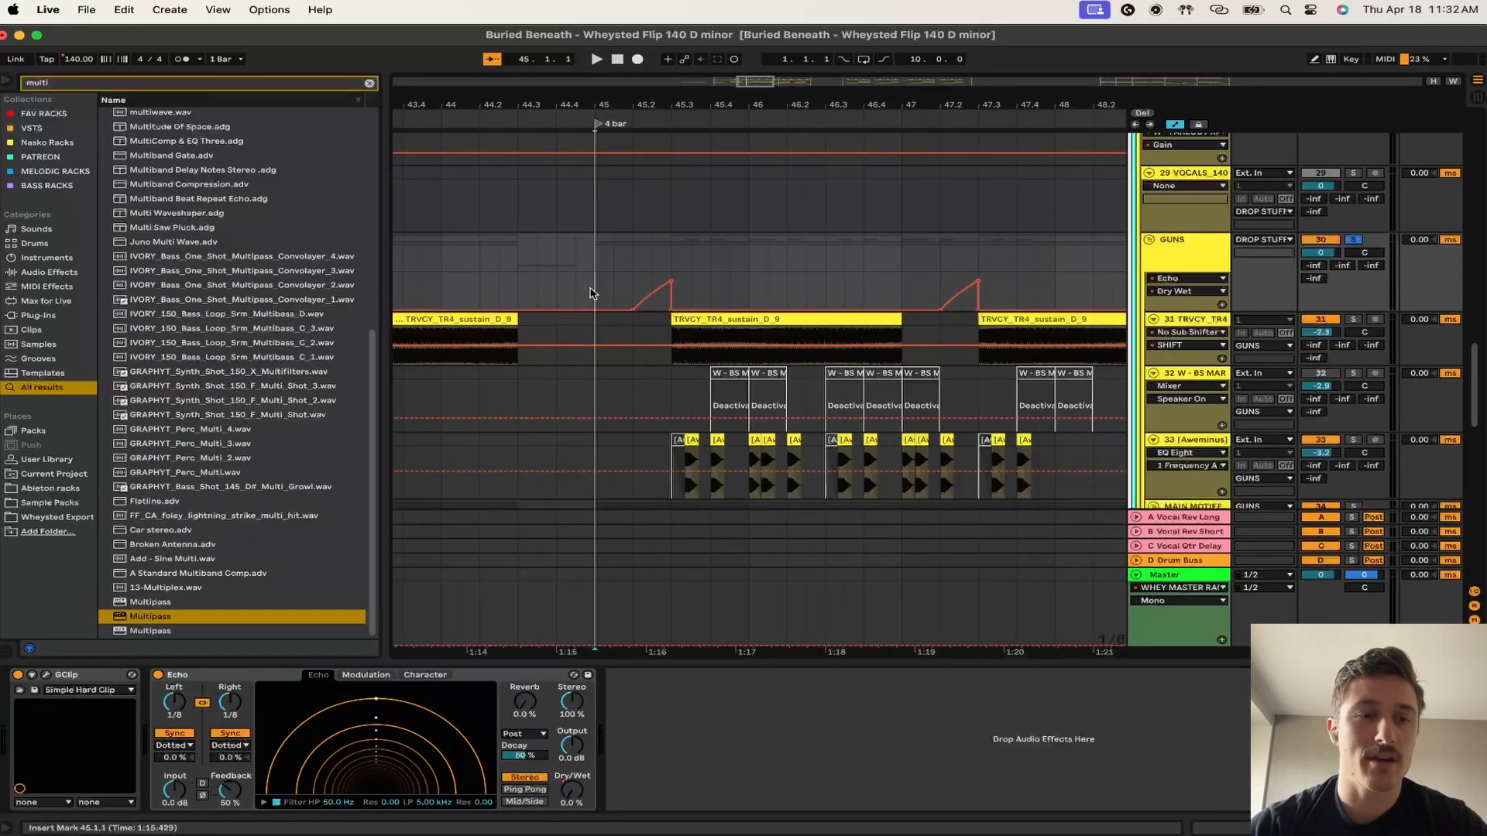
pyautogui.press('space')
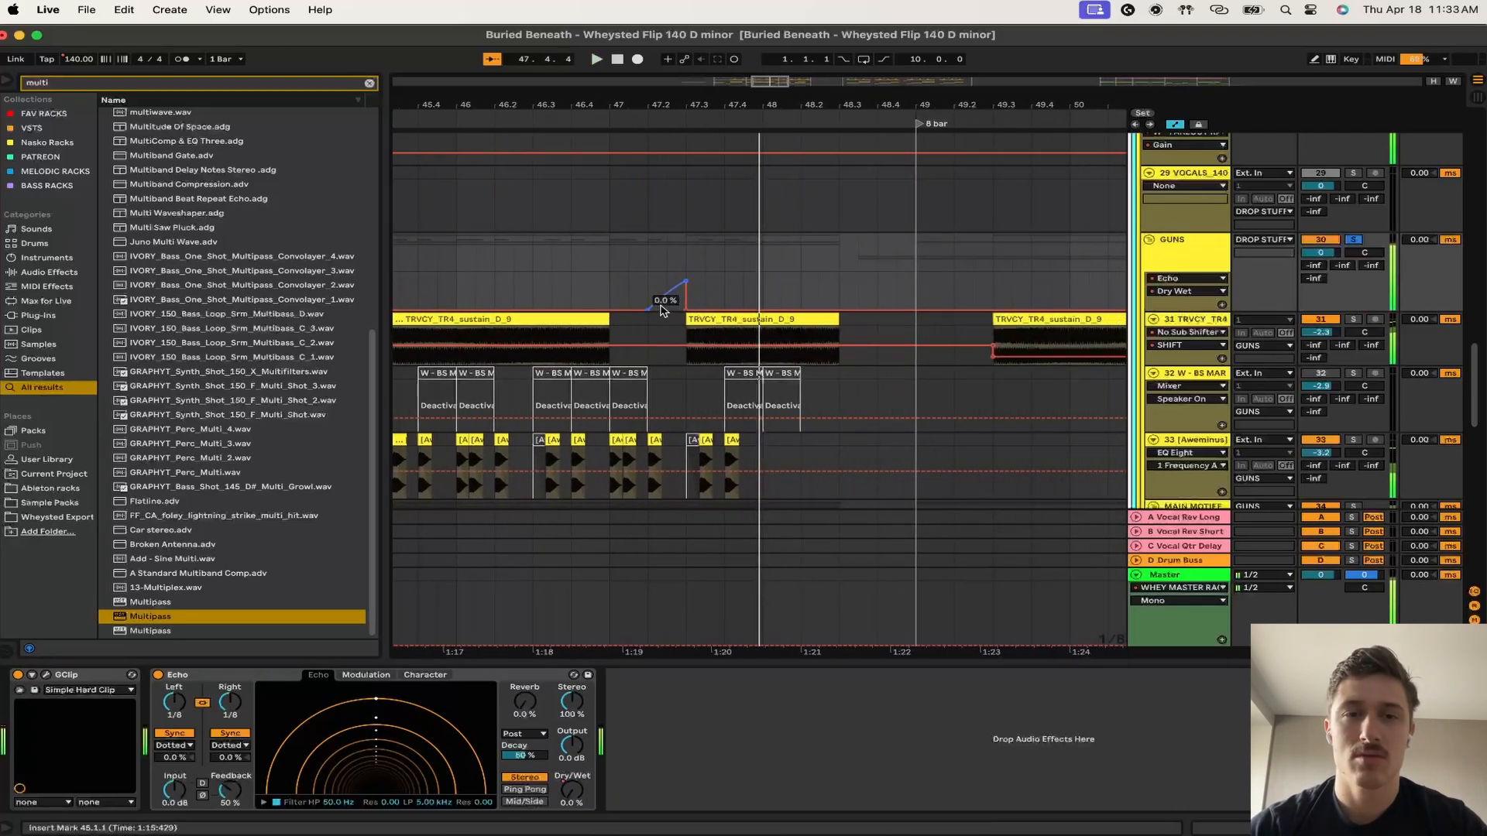
pyautogui.hscroll(-5, 547, 376)
pyautogui.click(158, 674)
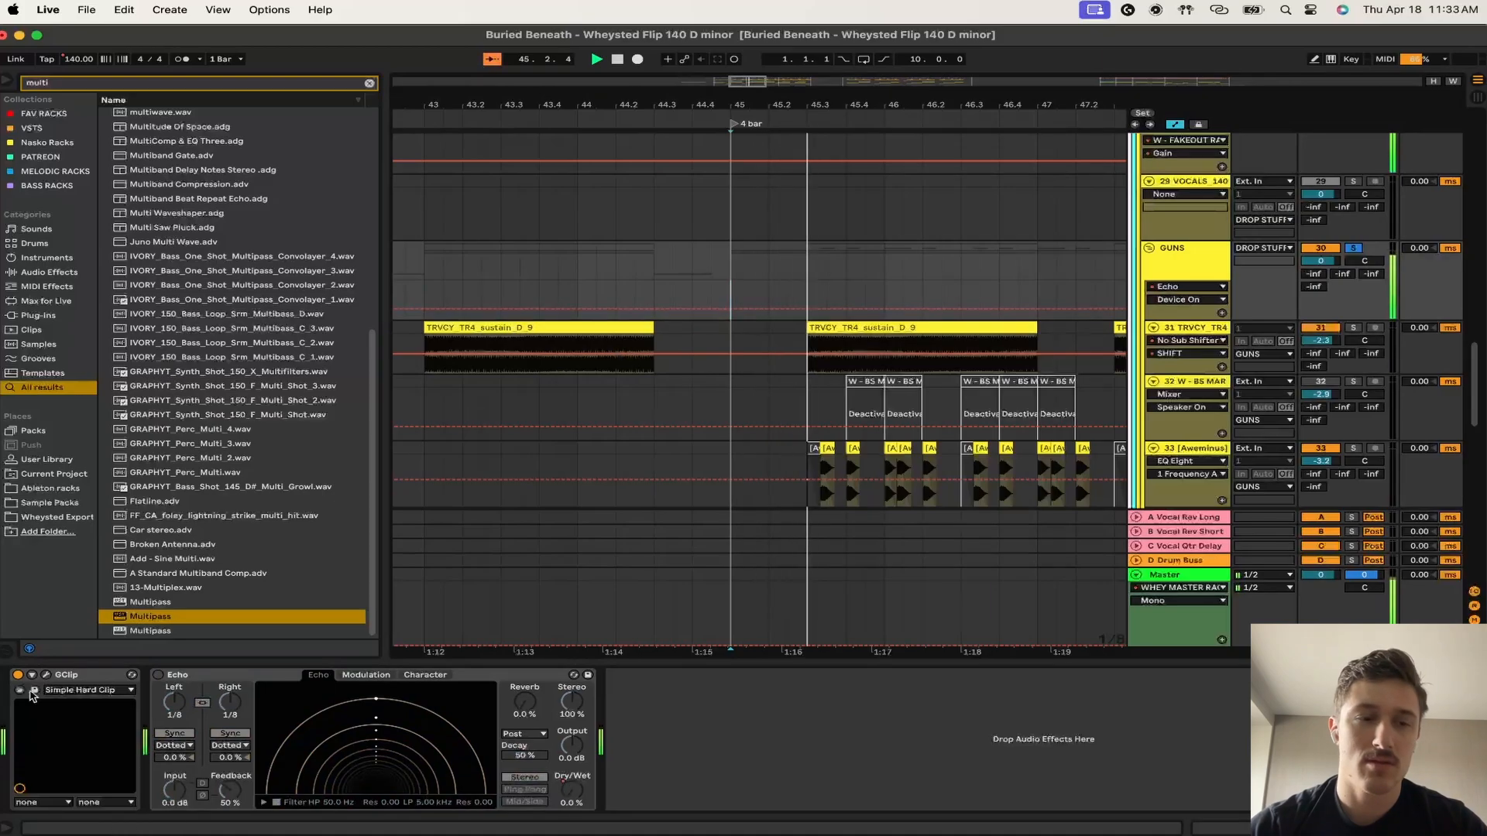
pyautogui.click(158, 674)
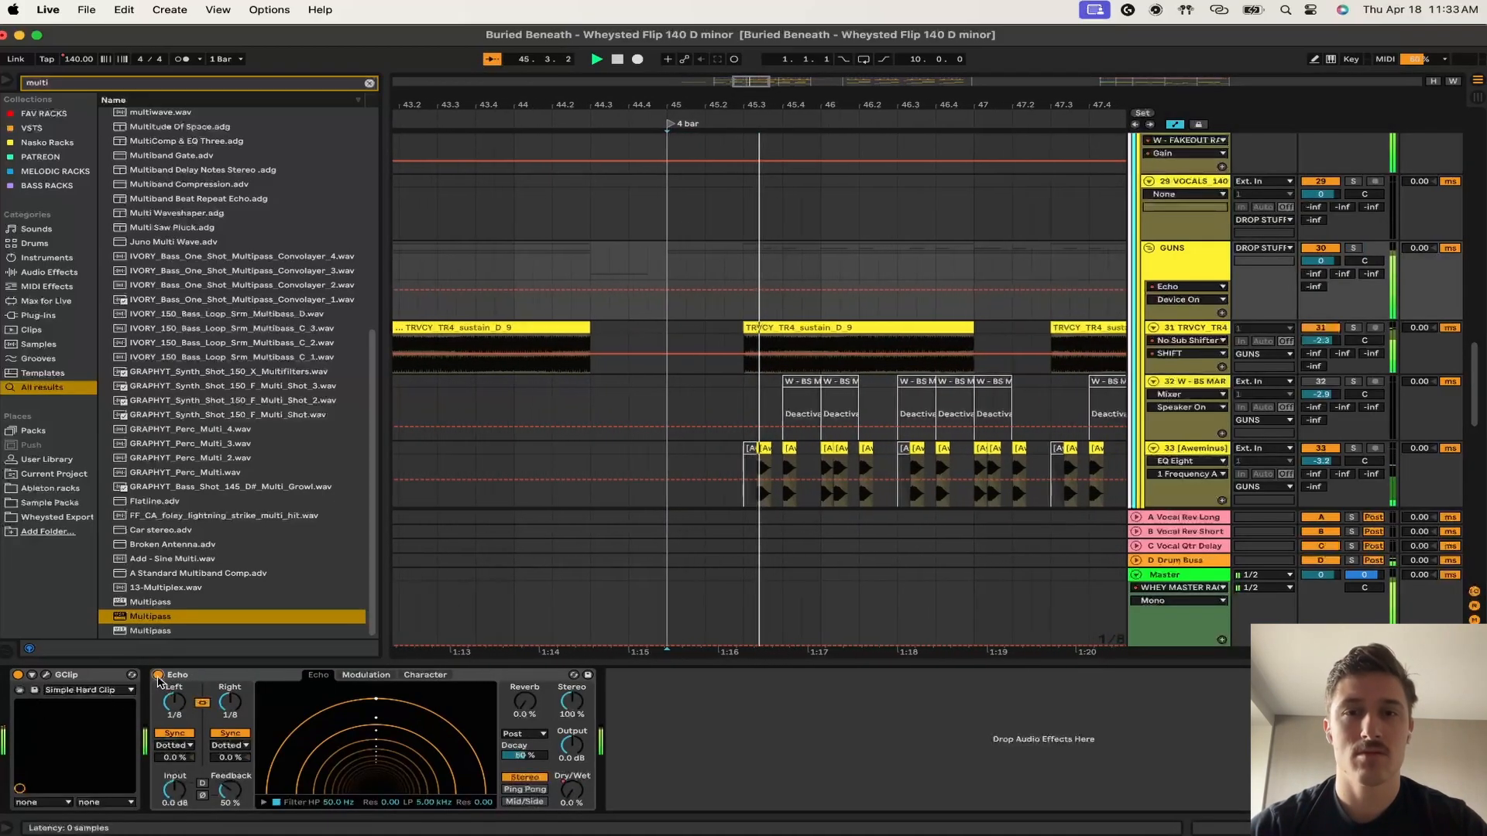
# - Stop playback and hide the automation lanes in the arrangement
pyautogui.press('space')
pyautogui.press('a')
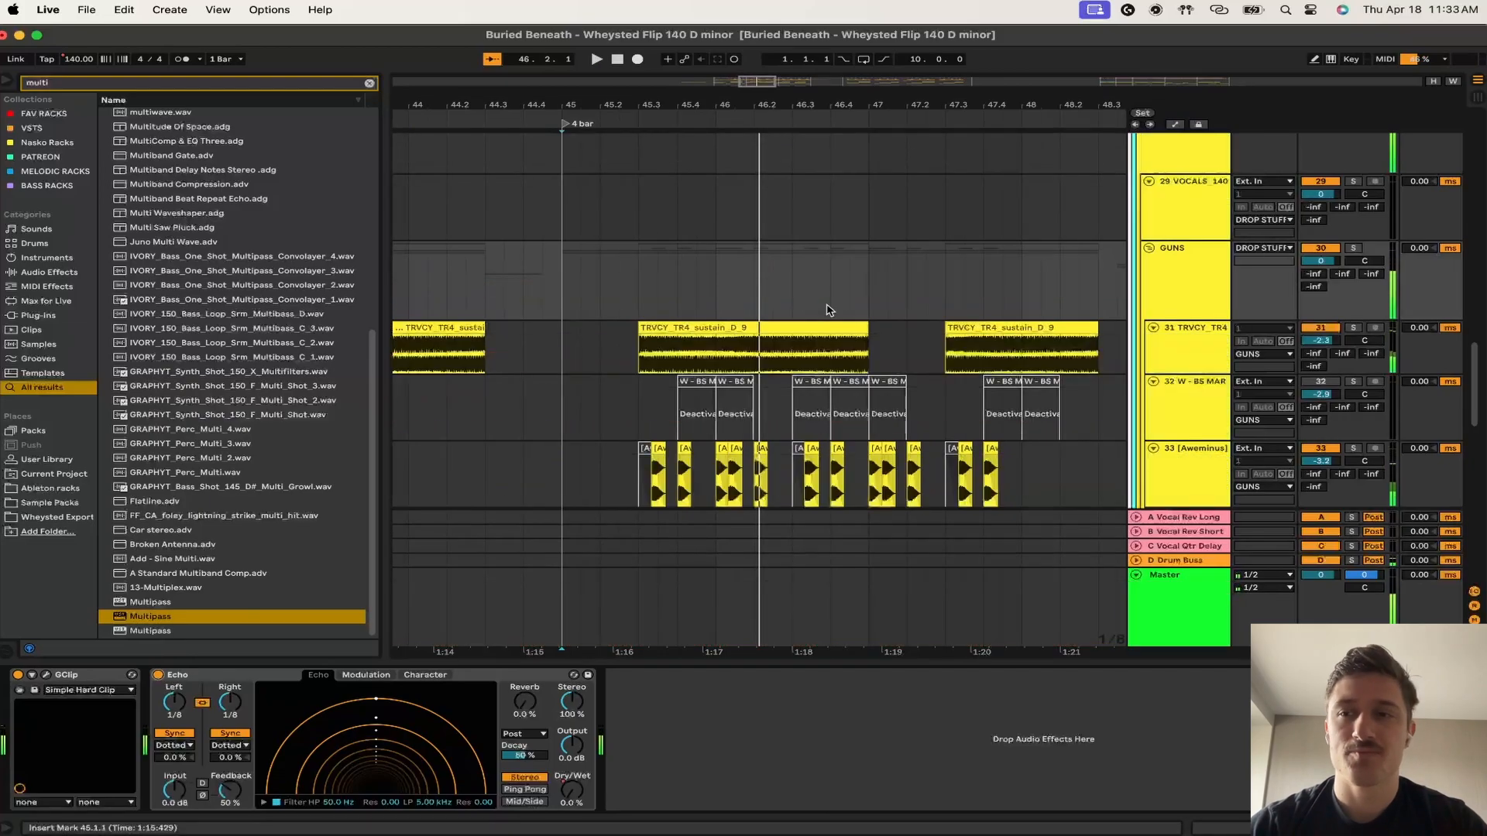
pyautogui.scroll(-10, 827, 311)
pyautogui.scroll(-5, 827, 310)
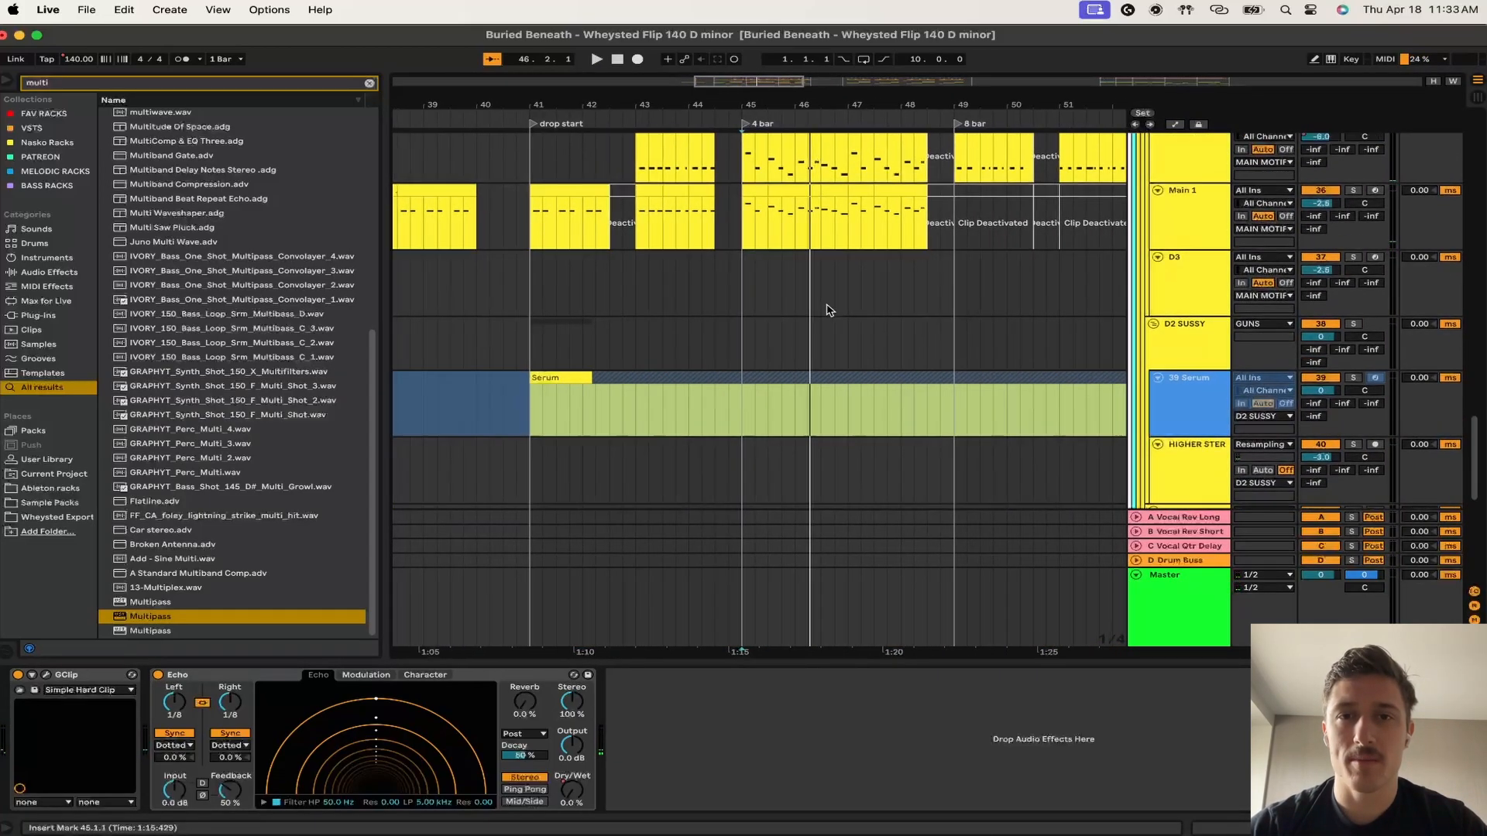
pyautogui.scroll(5, 827, 310)
pyautogui.scroll(5, 827, 310)
# - Solo the MAIN 1 high track and play its clips from bar 48.3.3
pyautogui.click(761, 283)
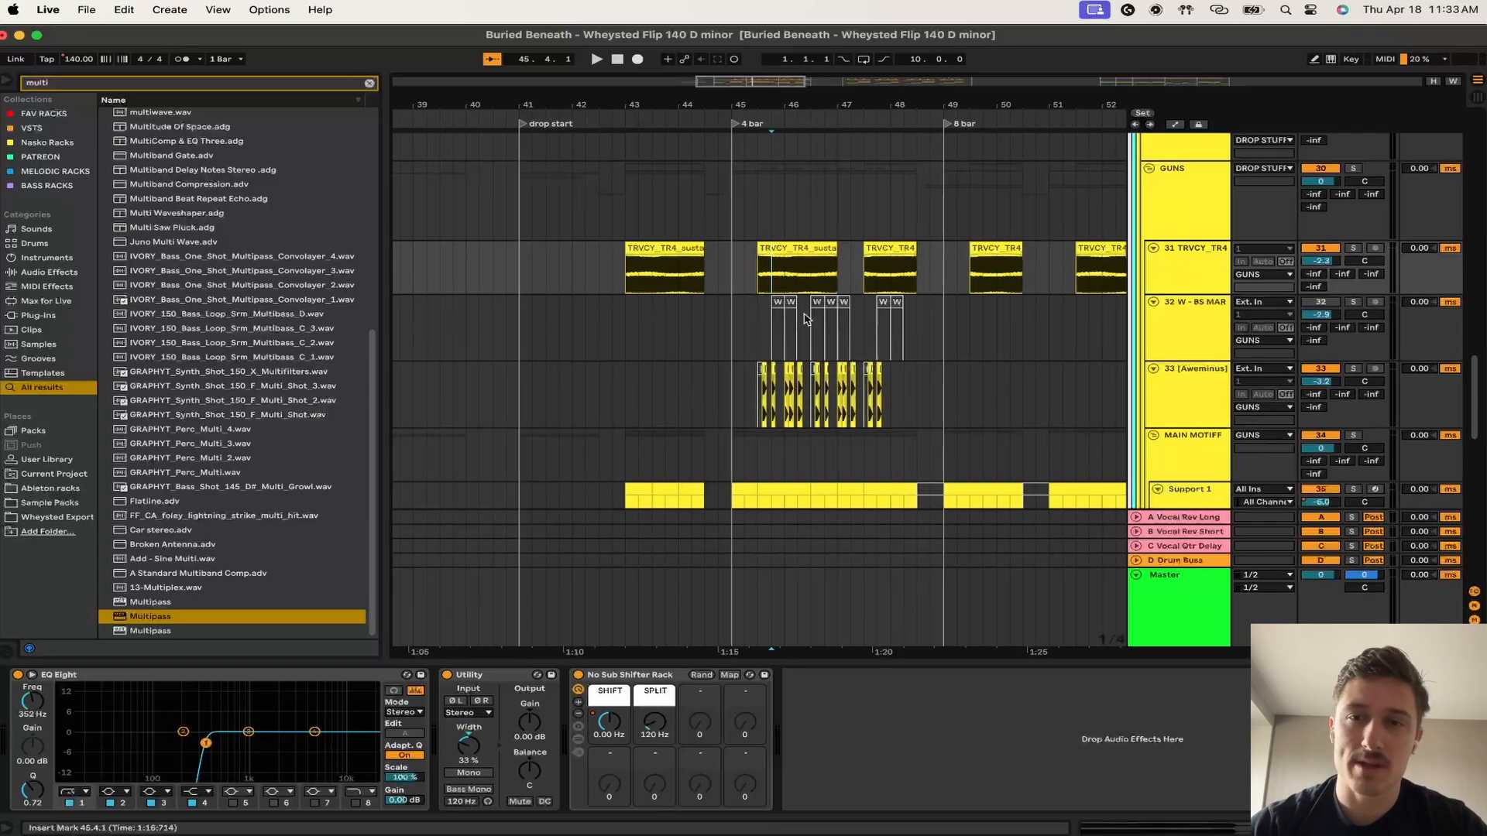
pyautogui.hscroll(3, 805, 319)
pyautogui.scroll(-10, 805, 319)
pyautogui.scroll(5, 806, 319)
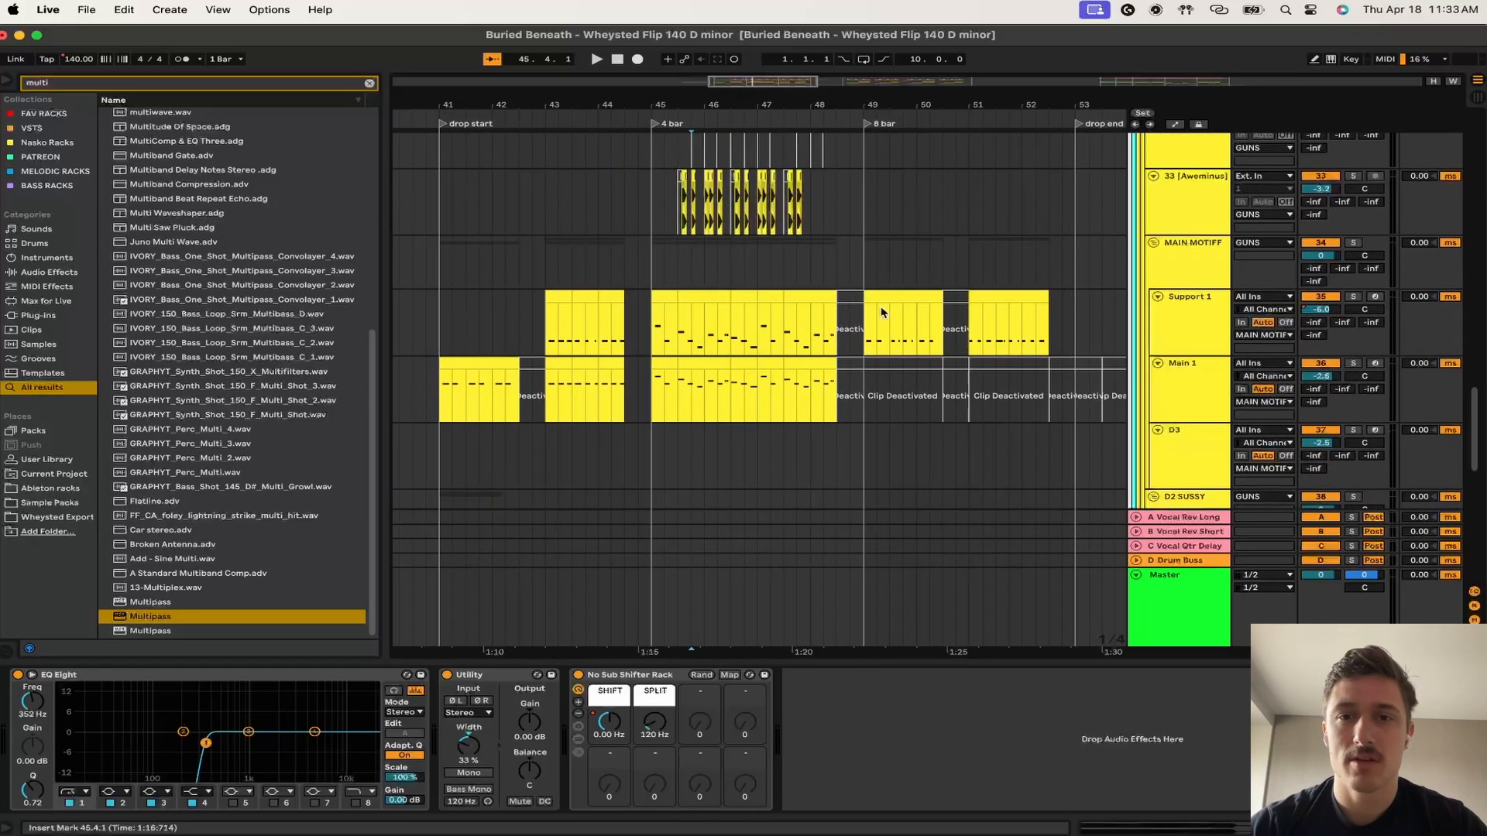
pyautogui.click(875, 312)
pyautogui.scroll(-5, 875, 311)
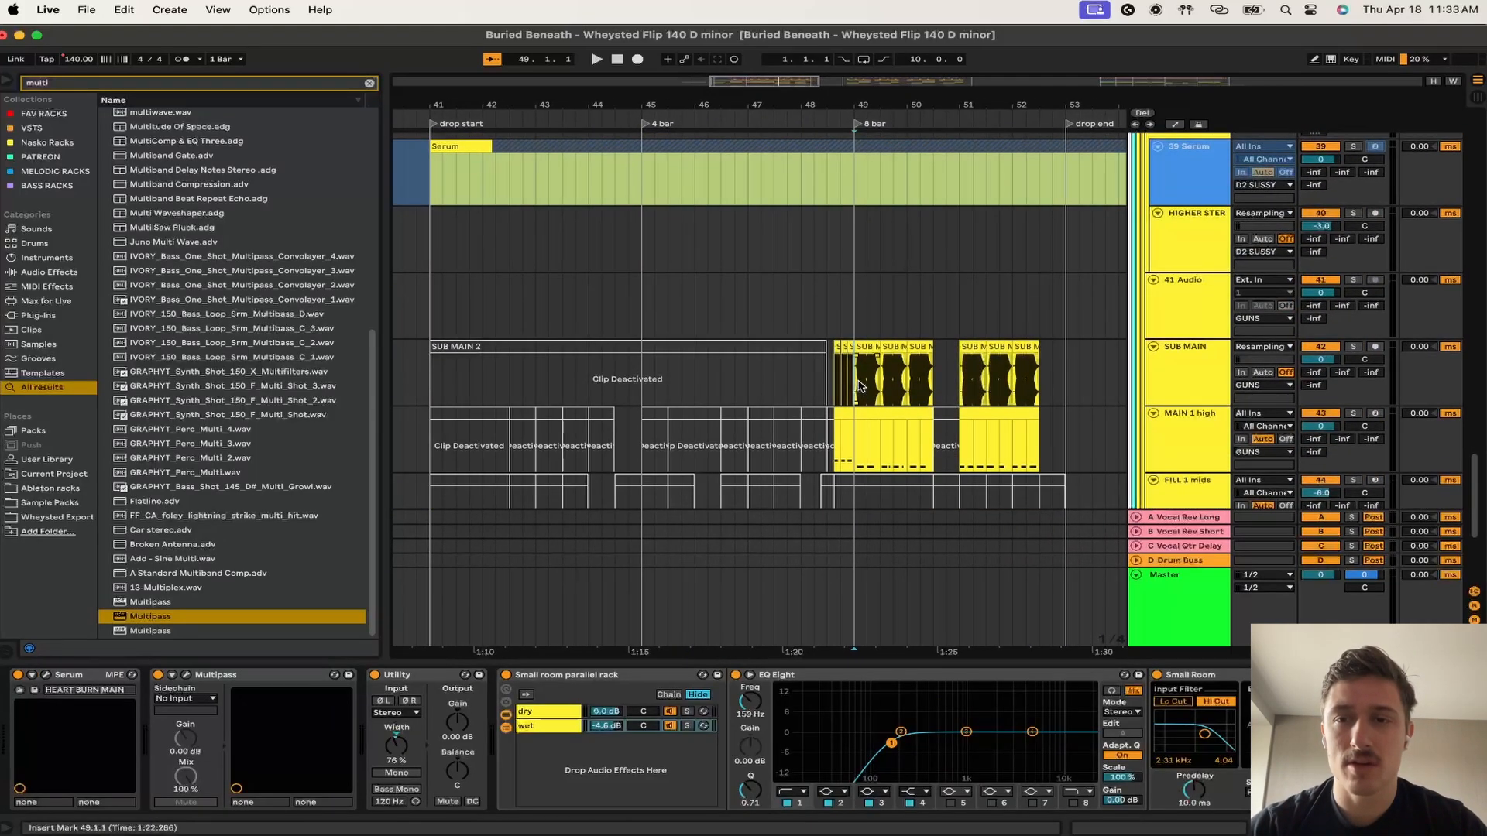
pyautogui.click(860, 386)
pyautogui.scroll(-3, 858, 356)
pyautogui.click(856, 327)
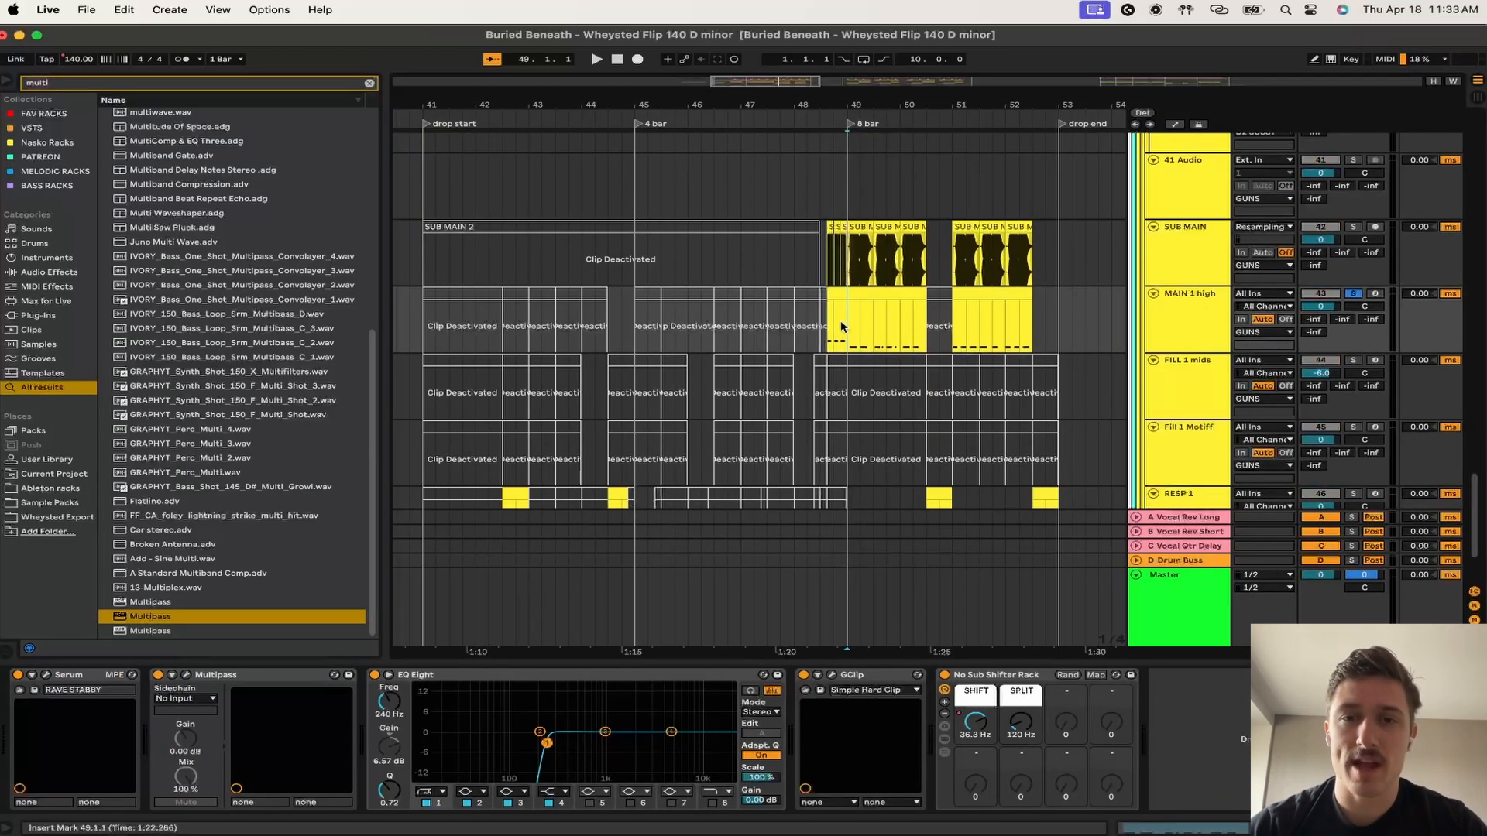
pyautogui.click(838, 326)
pyautogui.press('space')
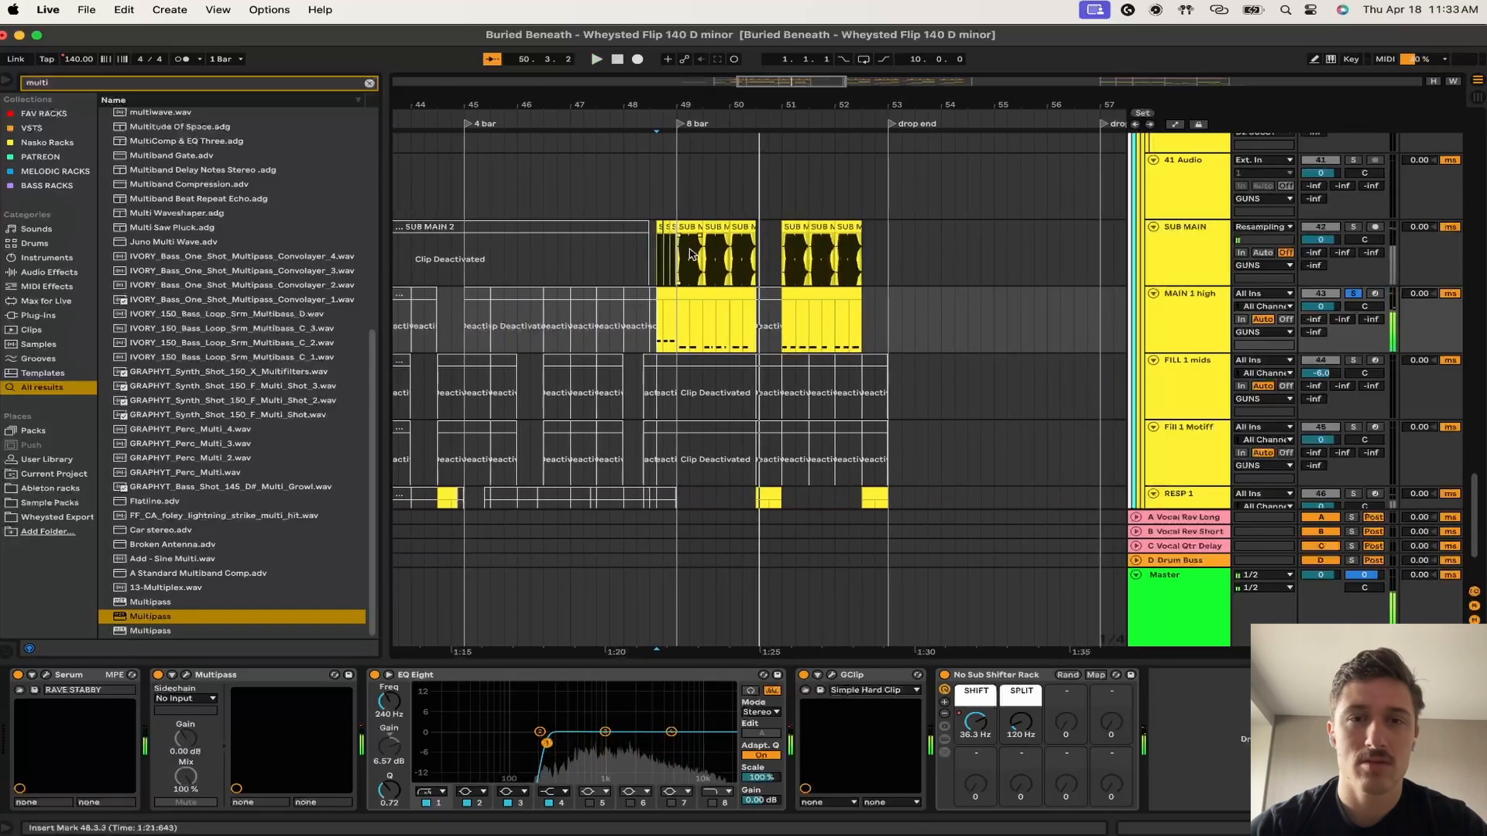
# - Solo the SUB MAIN track and play its clips from bar 49
pyautogui.click(686, 254)
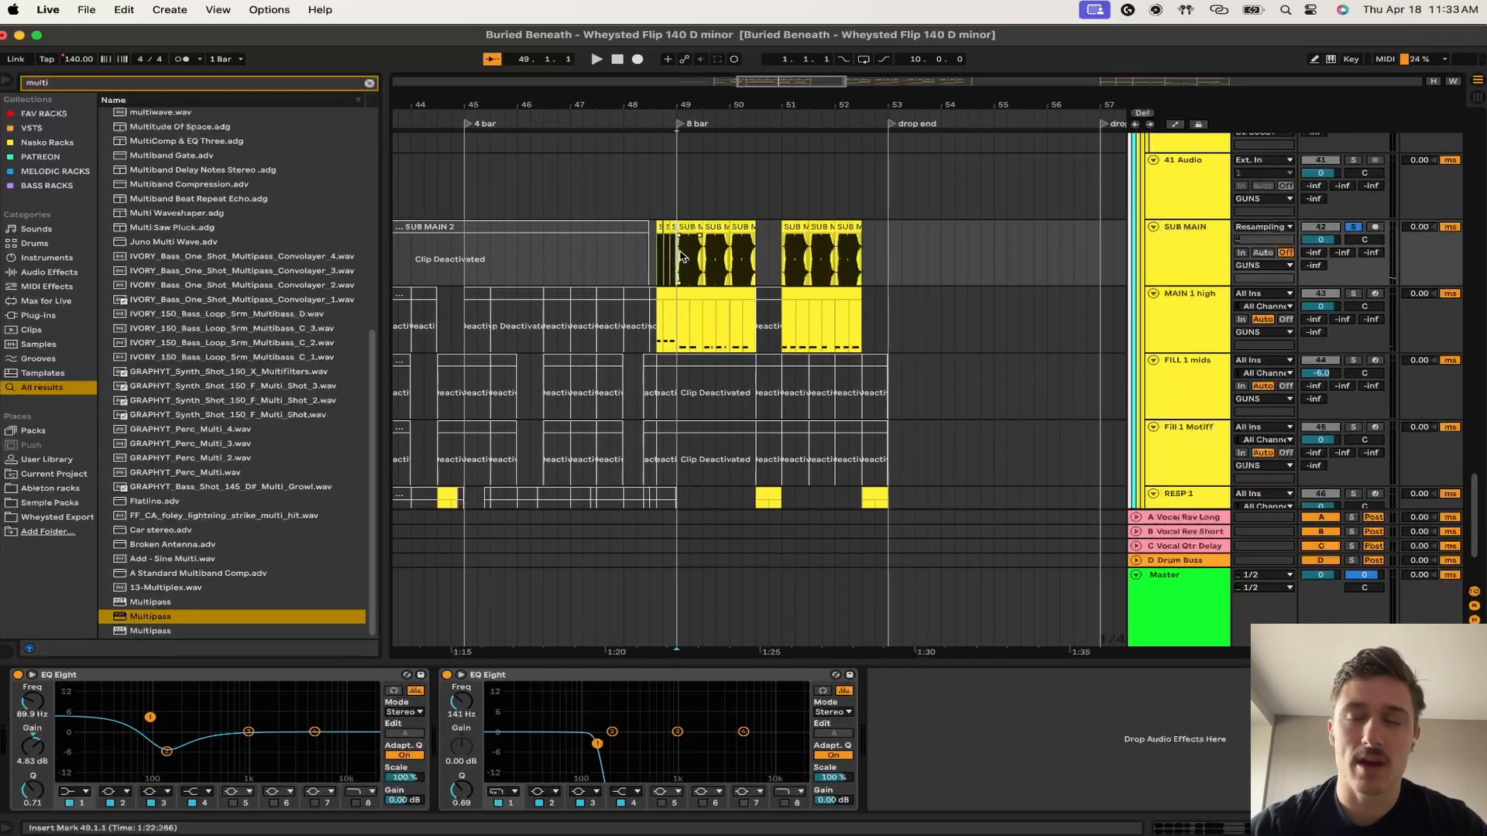
pyautogui.press('space')
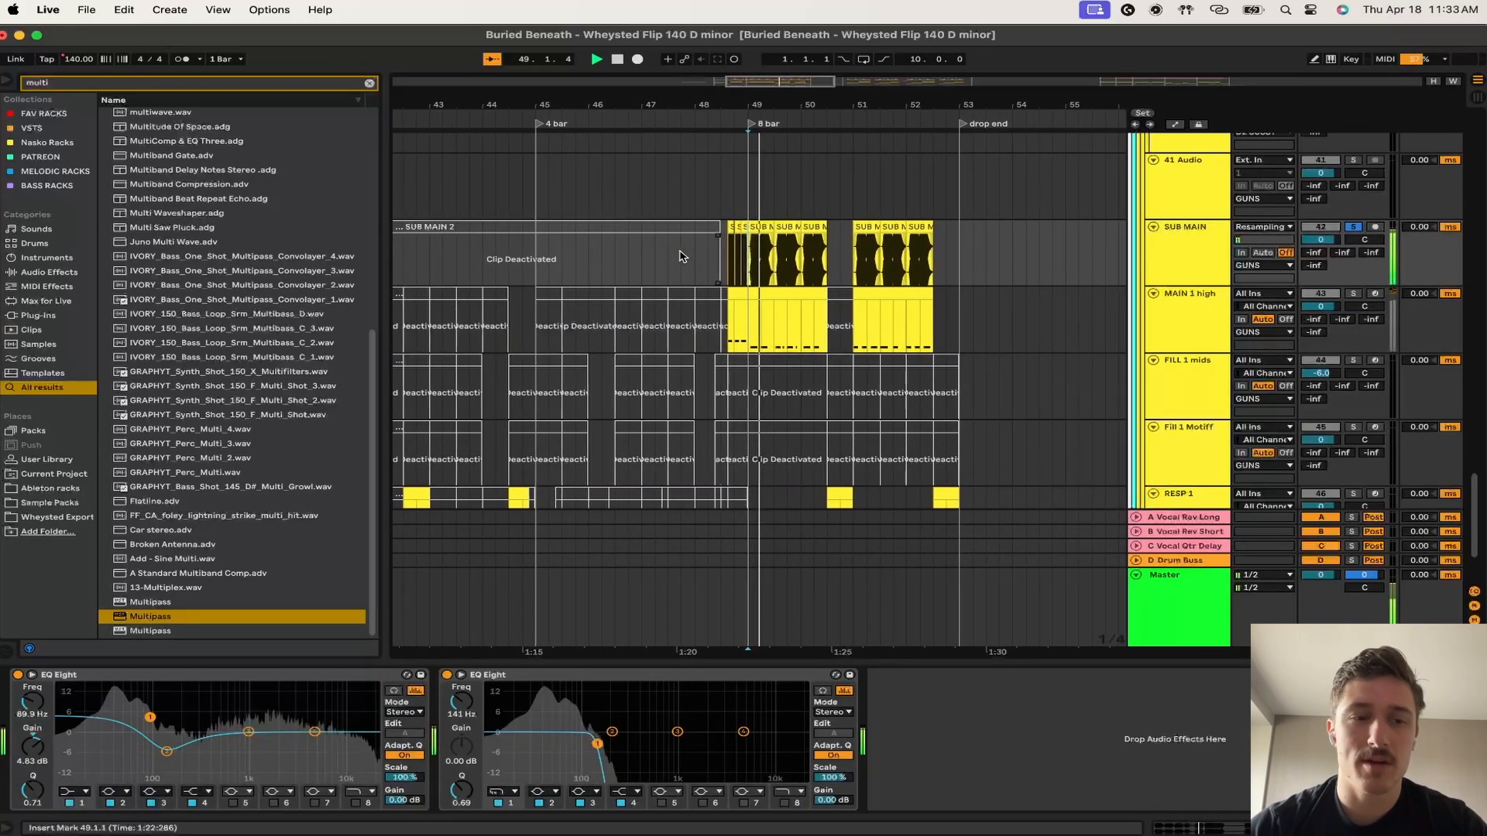
pyautogui.press('space')
pyautogui.scroll(3, 774, 287)
pyautogui.hscroll(-1, 777, 311)
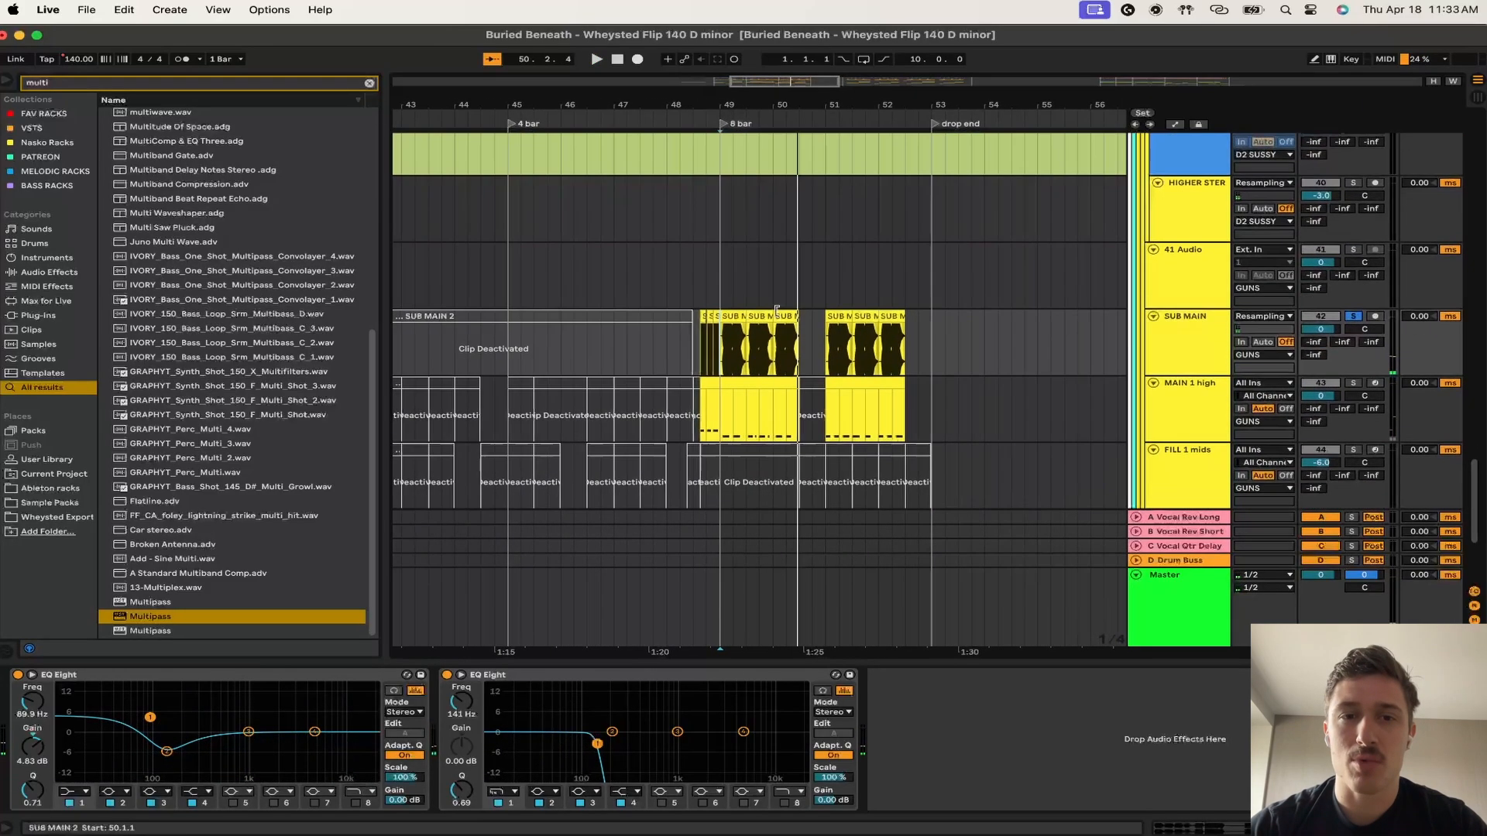
# - Solo the Support 1 track in the MAIN MOTIFF group and play it from bar 49
pyautogui.scroll(5, 777, 310)
pyautogui.hscroll(-4, 776, 310)
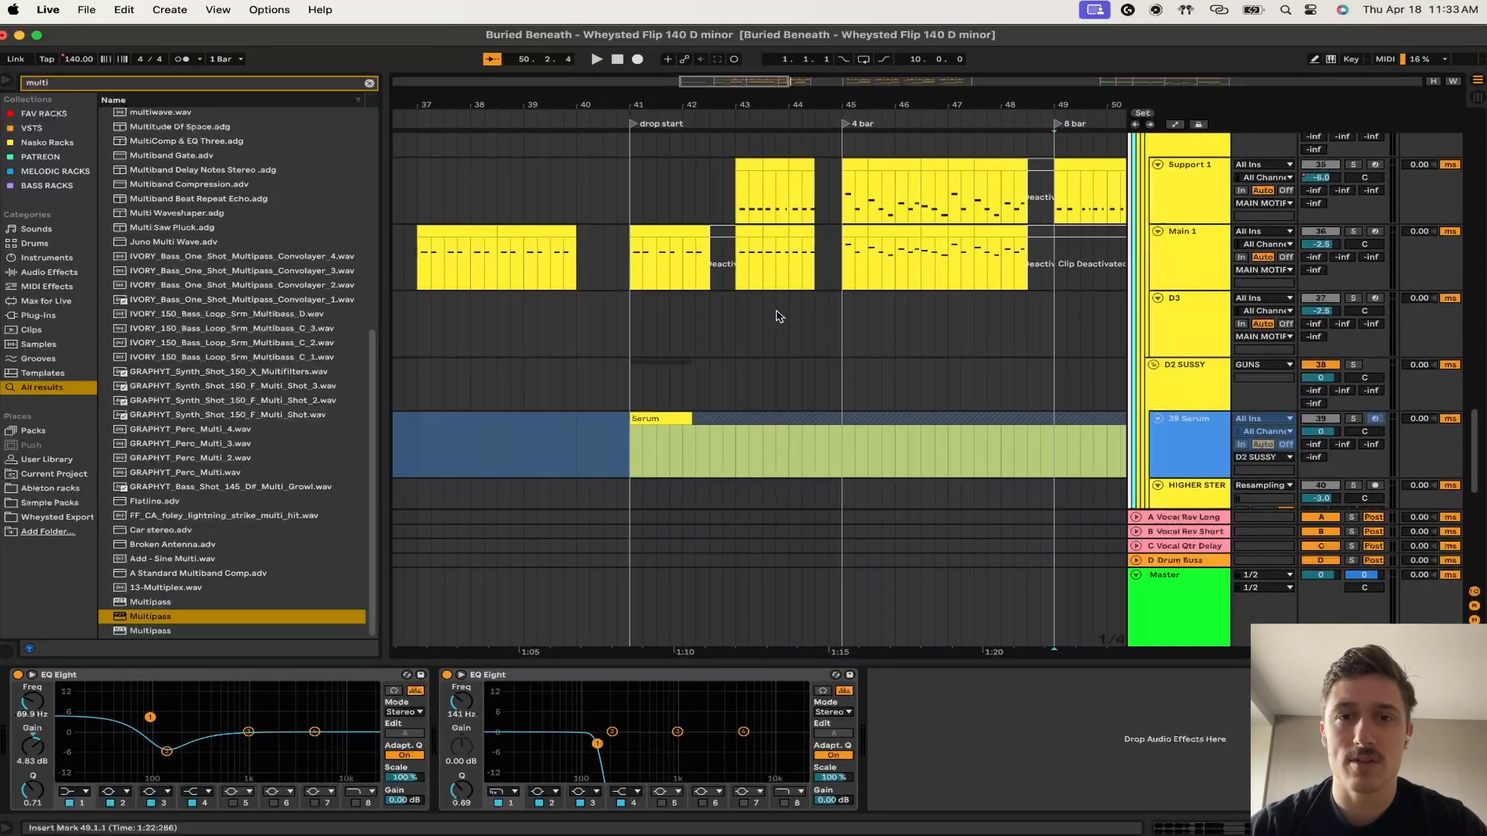
pyautogui.hscroll(5, 901, 328)
pyautogui.scroll(-5, 912, 316)
pyautogui.scroll(8, 912, 316)
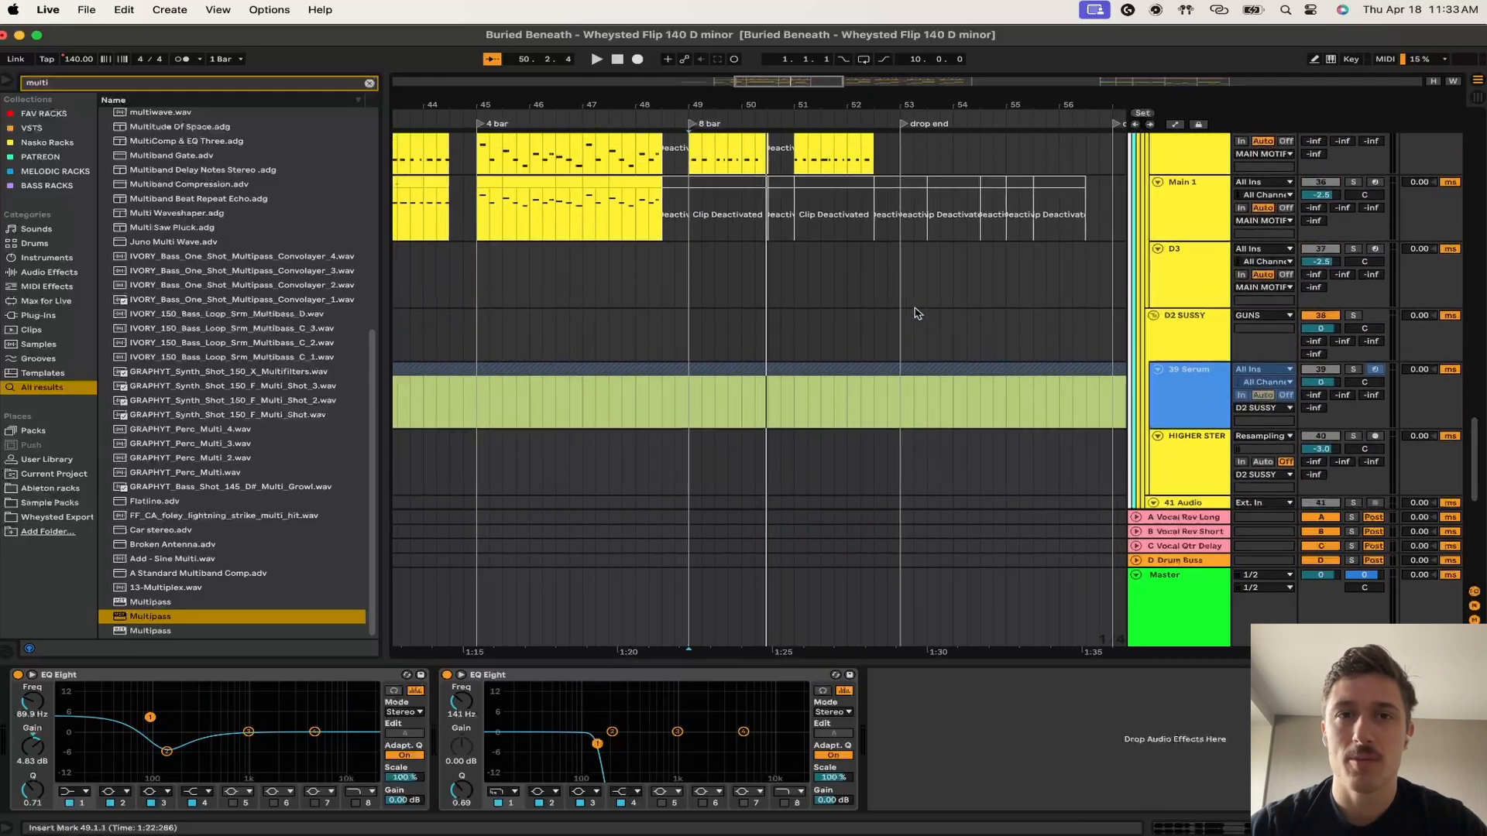
pyautogui.click(701, 278)
pyautogui.press('space')
pyautogui.hscroll(-2, 701, 278)
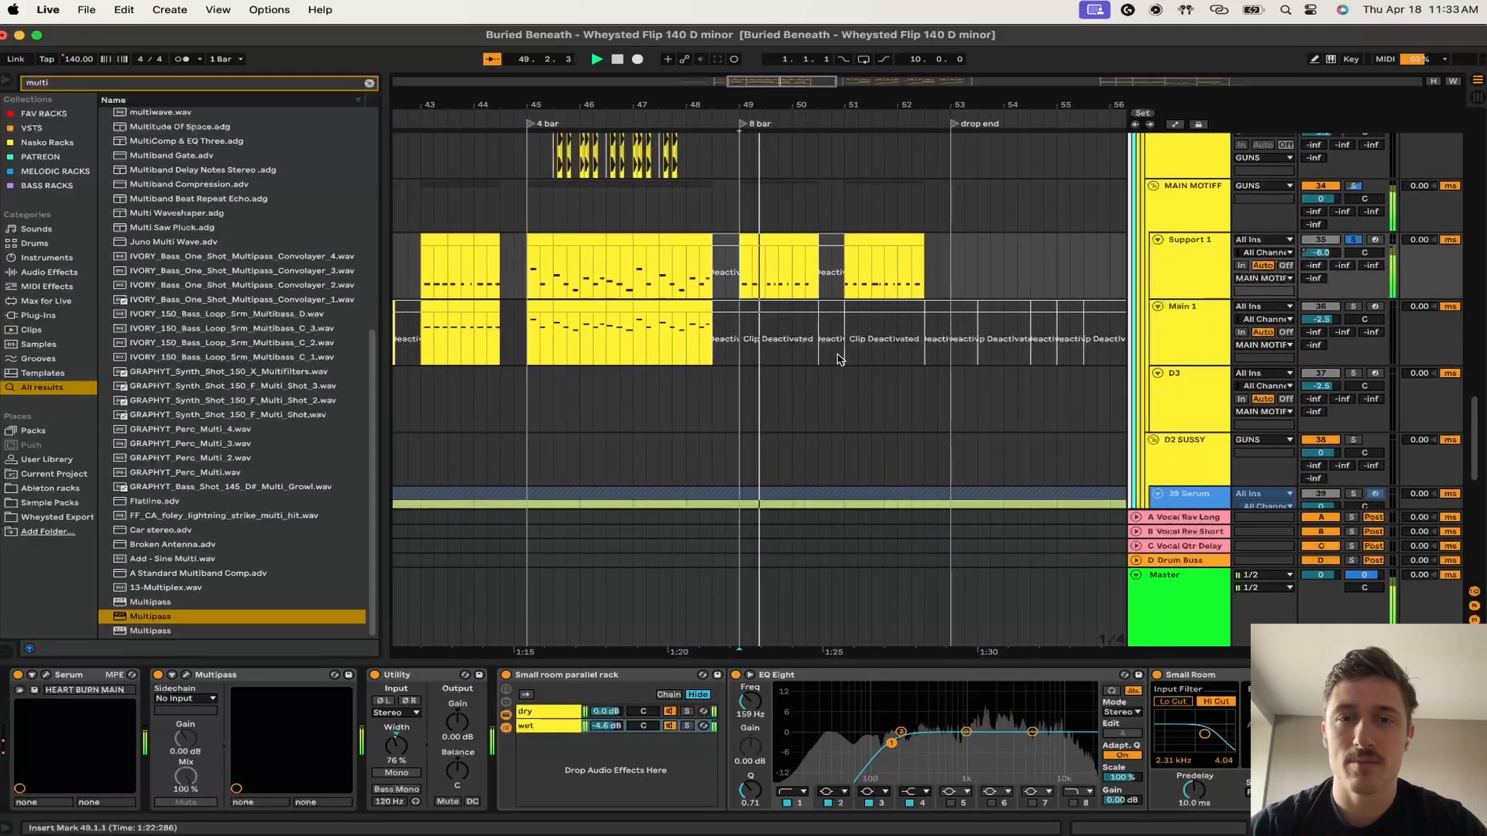
# - Solo the TRVCY_TR4 audio track in the GUNS group and play its clip from bar 49.3
pyautogui.scroll(-10, 841, 358)
pyautogui.scroll(5, 840, 361)
pyautogui.scroll(10, 838, 360)
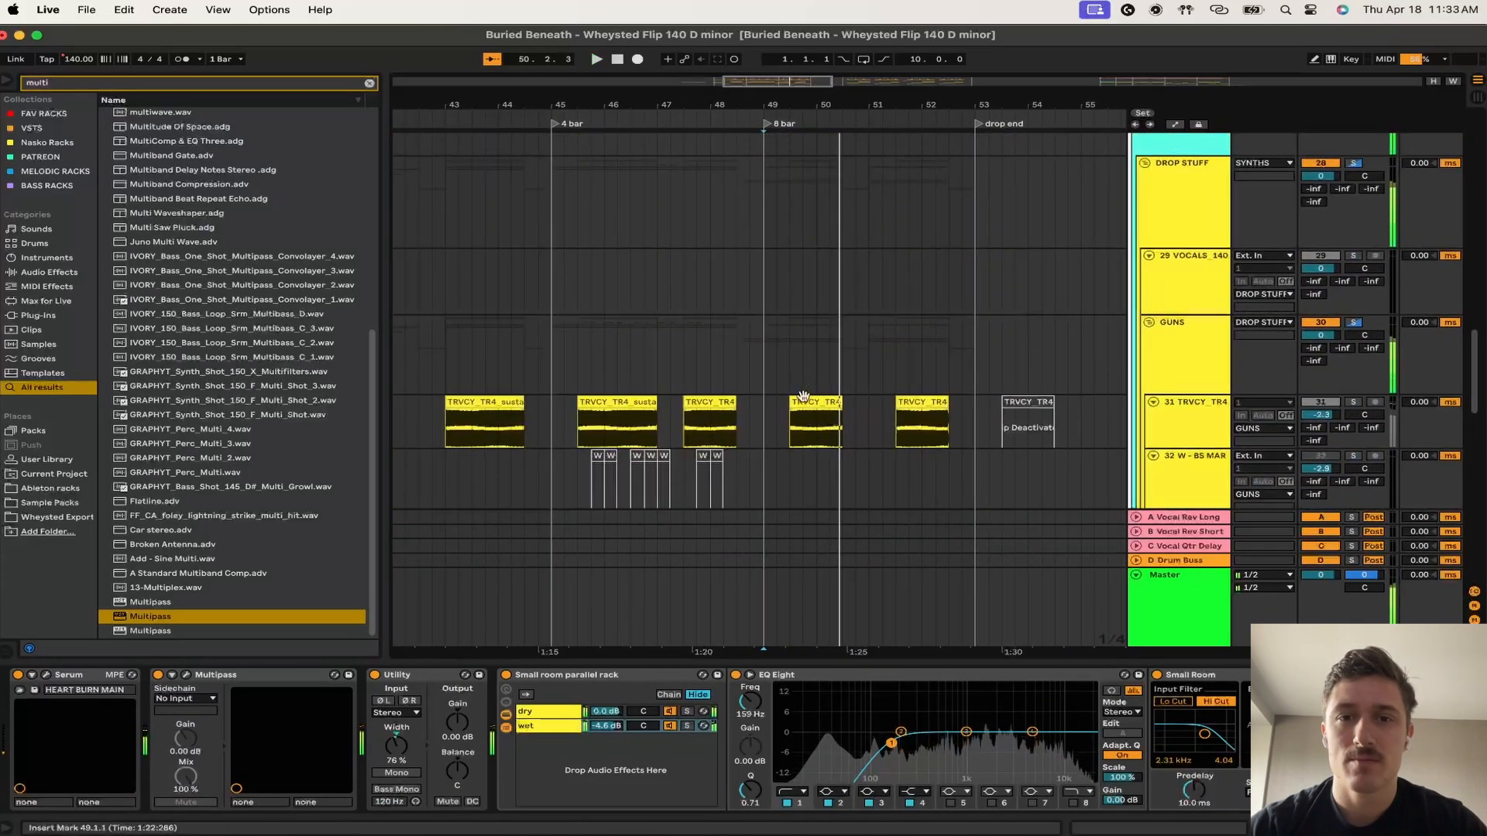
pyautogui.click(797, 428)
pyautogui.press('space')
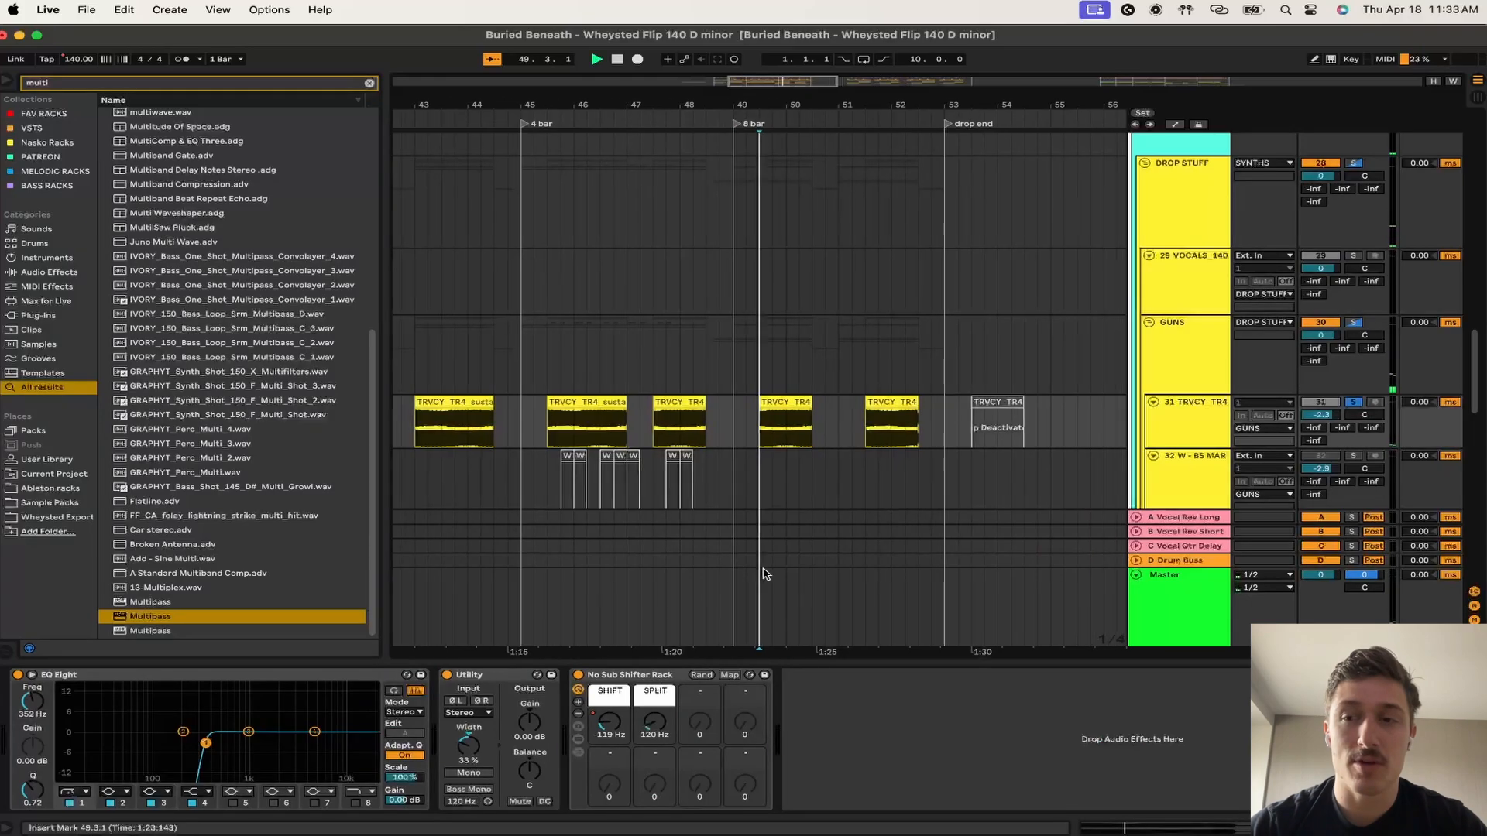
pyautogui.hscroll(1, 816, 501)
pyautogui.scroll(-12, 818, 501)
pyautogui.press('space')
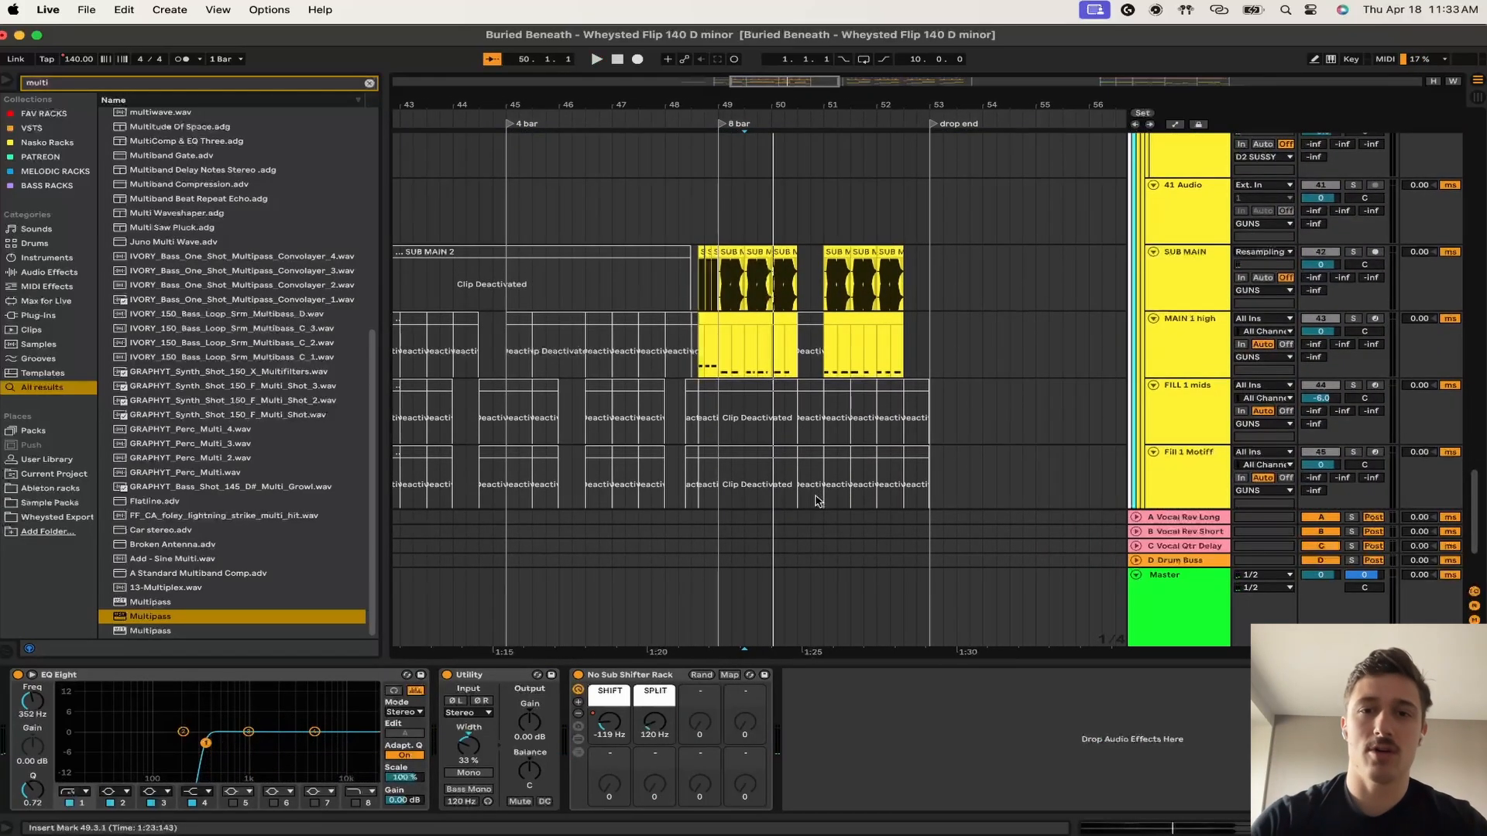
# - Play the second half of the drop from bar 49 with no tracks soloed
pyautogui.scroll(10, 816, 499)
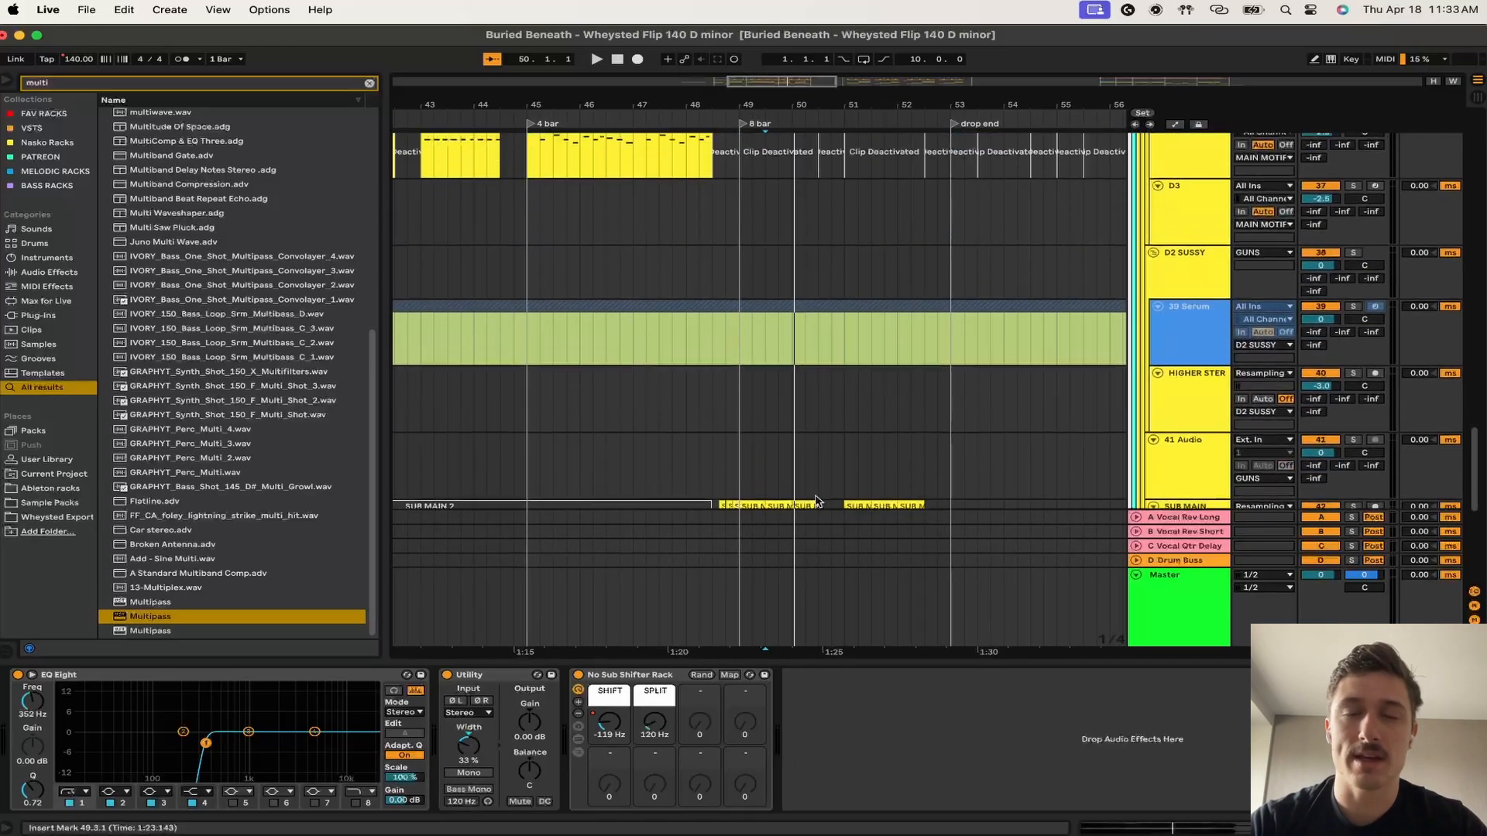
pyautogui.click(740, 360)
pyautogui.press('space')
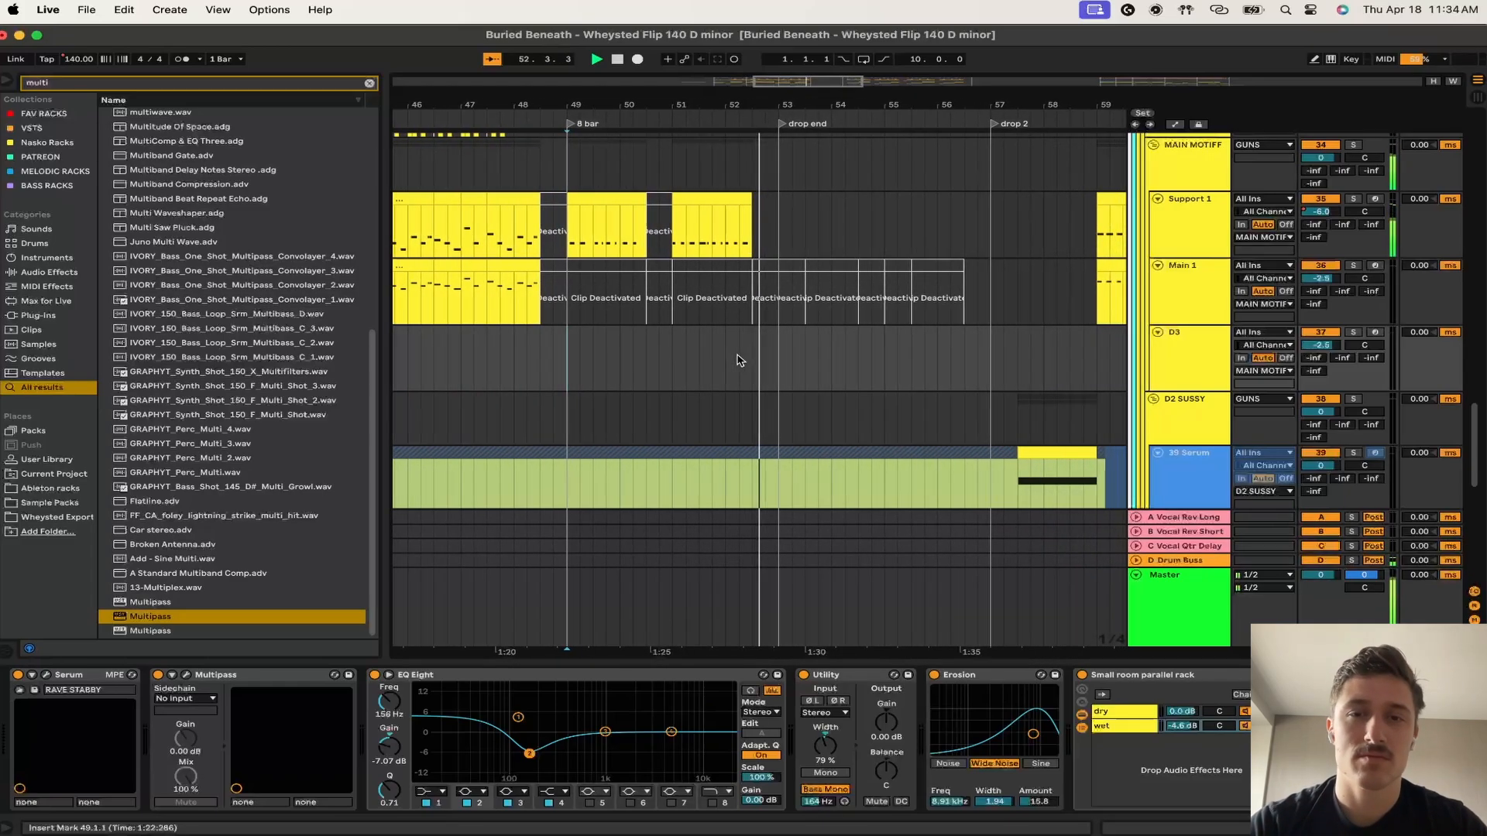
# - Unfold the DROP WACHI track, solo it and play its vocal chops from bar 49.2
pyautogui.scroll(10, 740, 360)
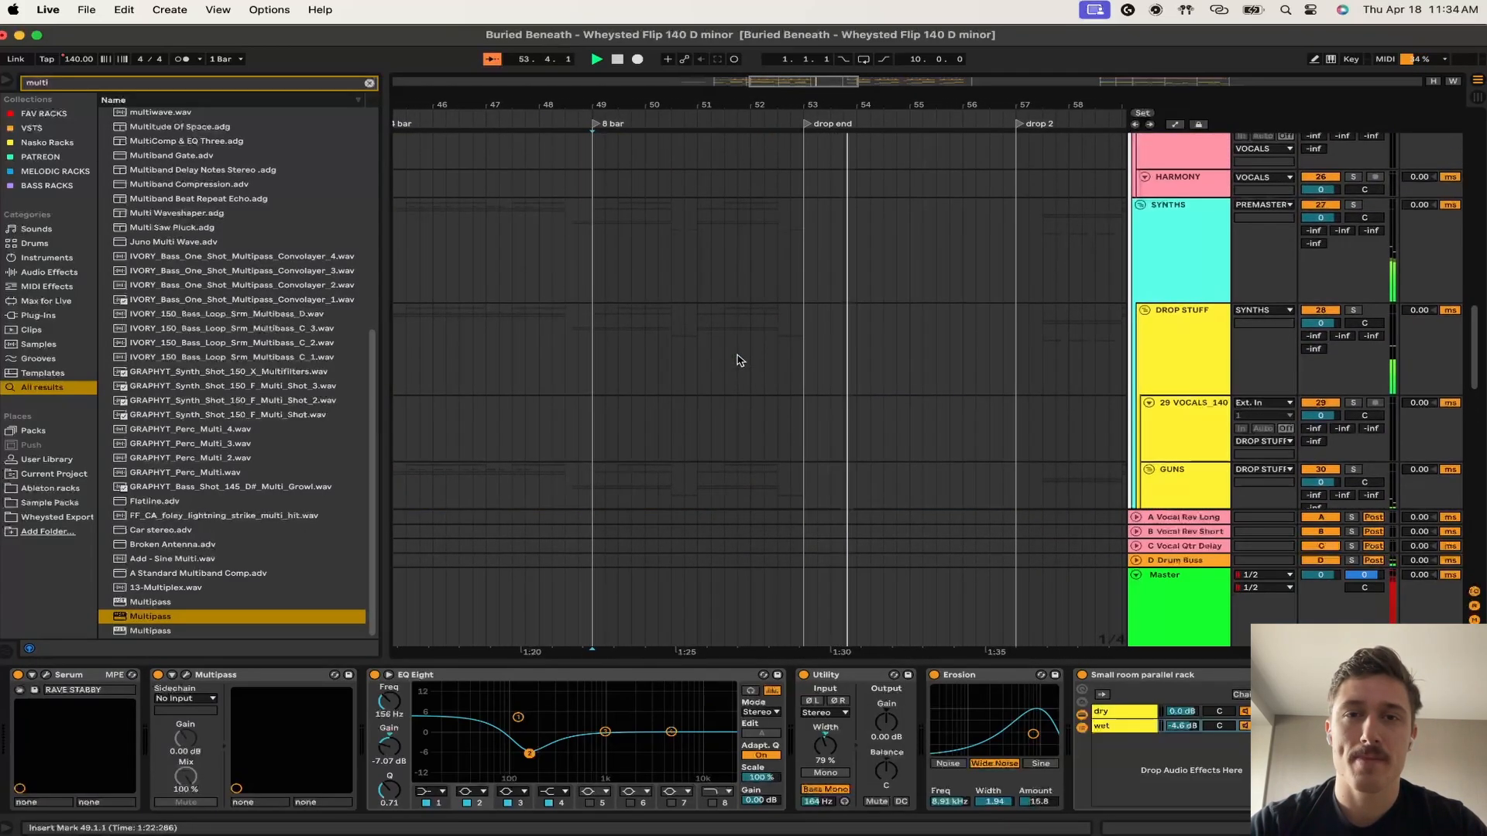
pyautogui.scroll(10, 740, 360)
pyautogui.hscroll(-4, 739, 361)
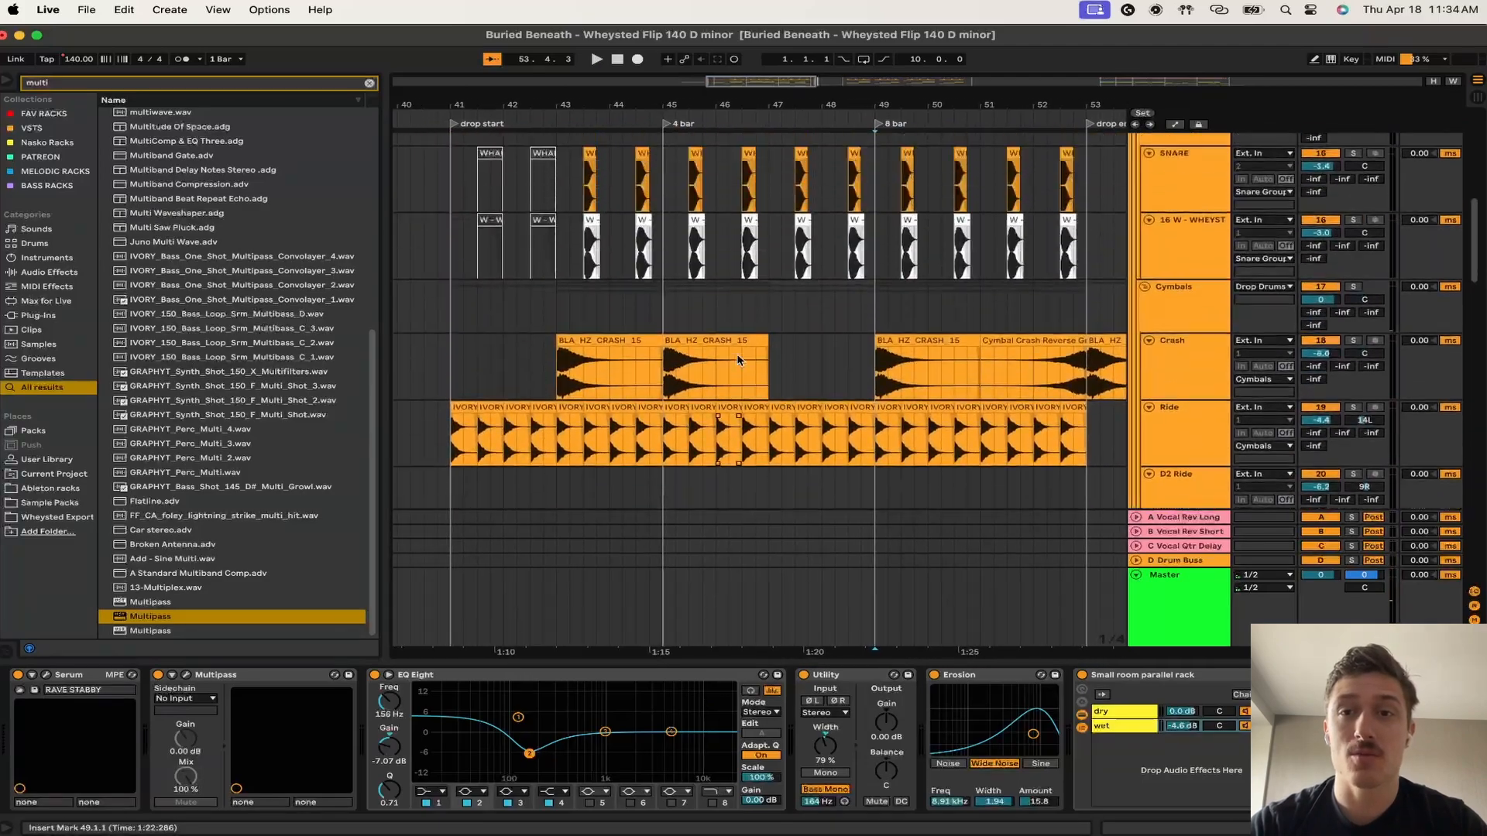
pyautogui.scroll(10, 737, 355)
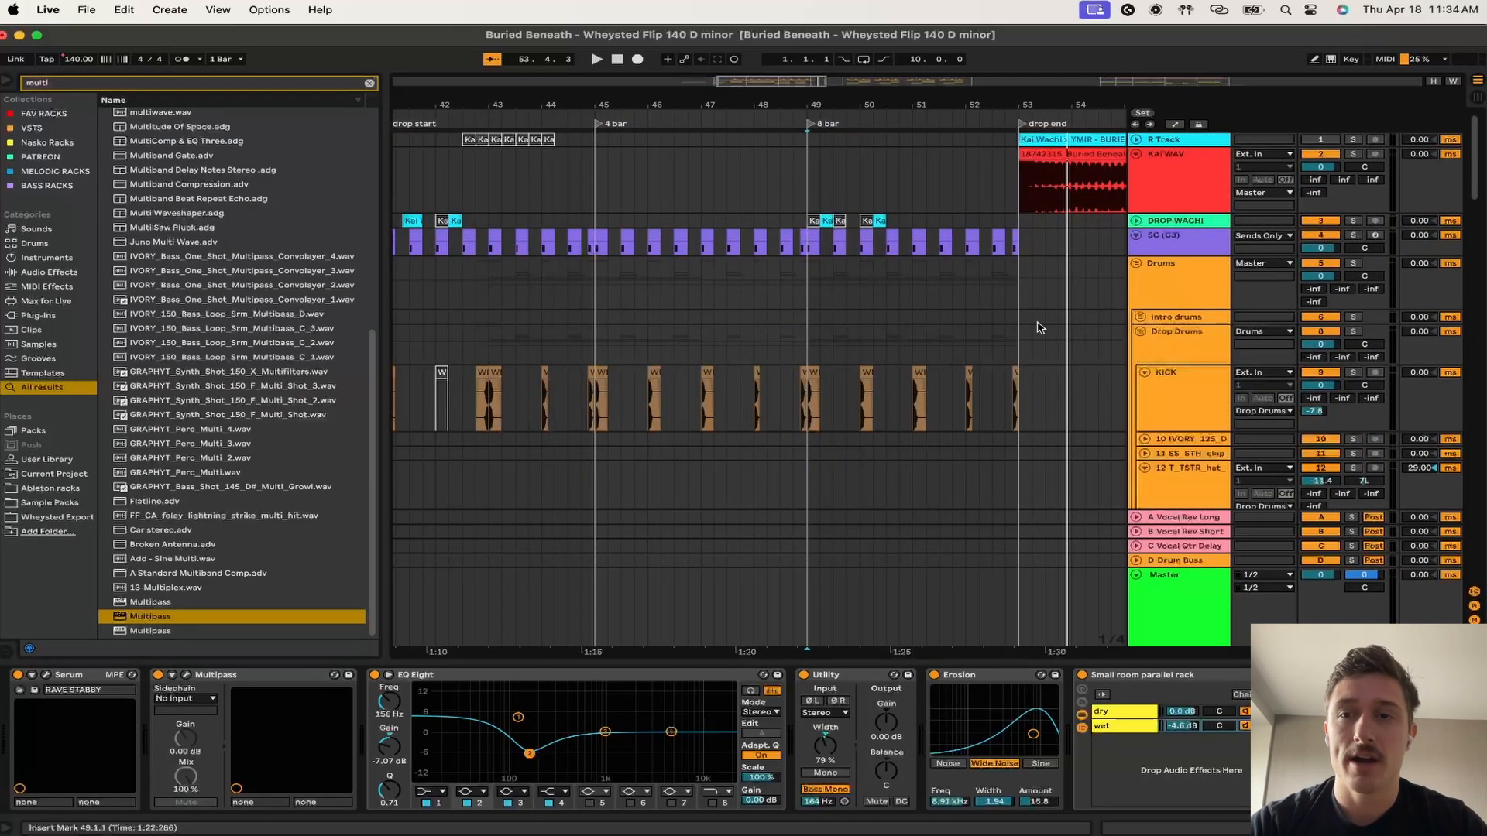
pyautogui.click(1136, 222)
pyautogui.click(826, 244)
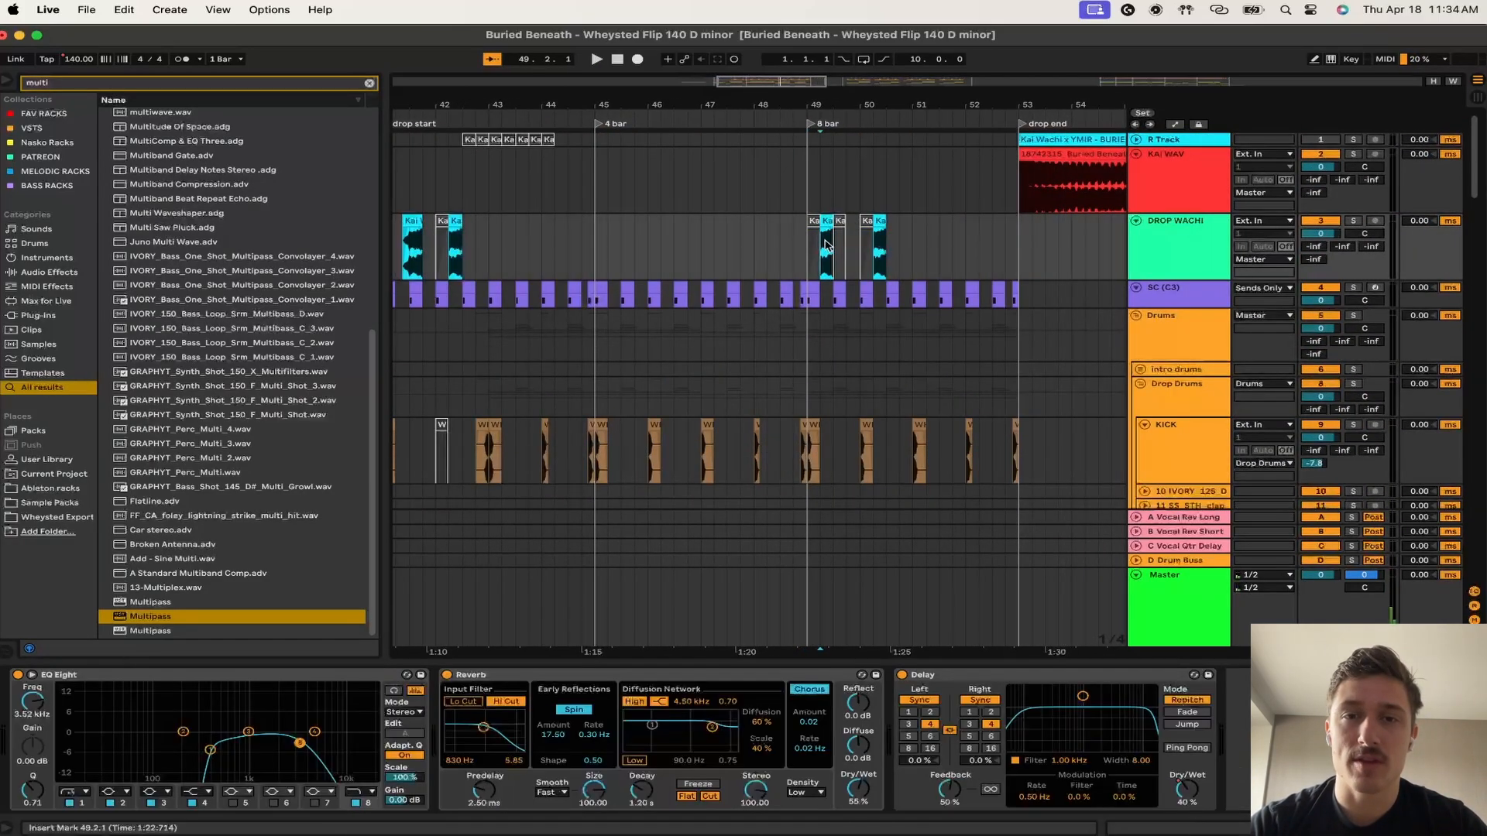
pyautogui.press('space')
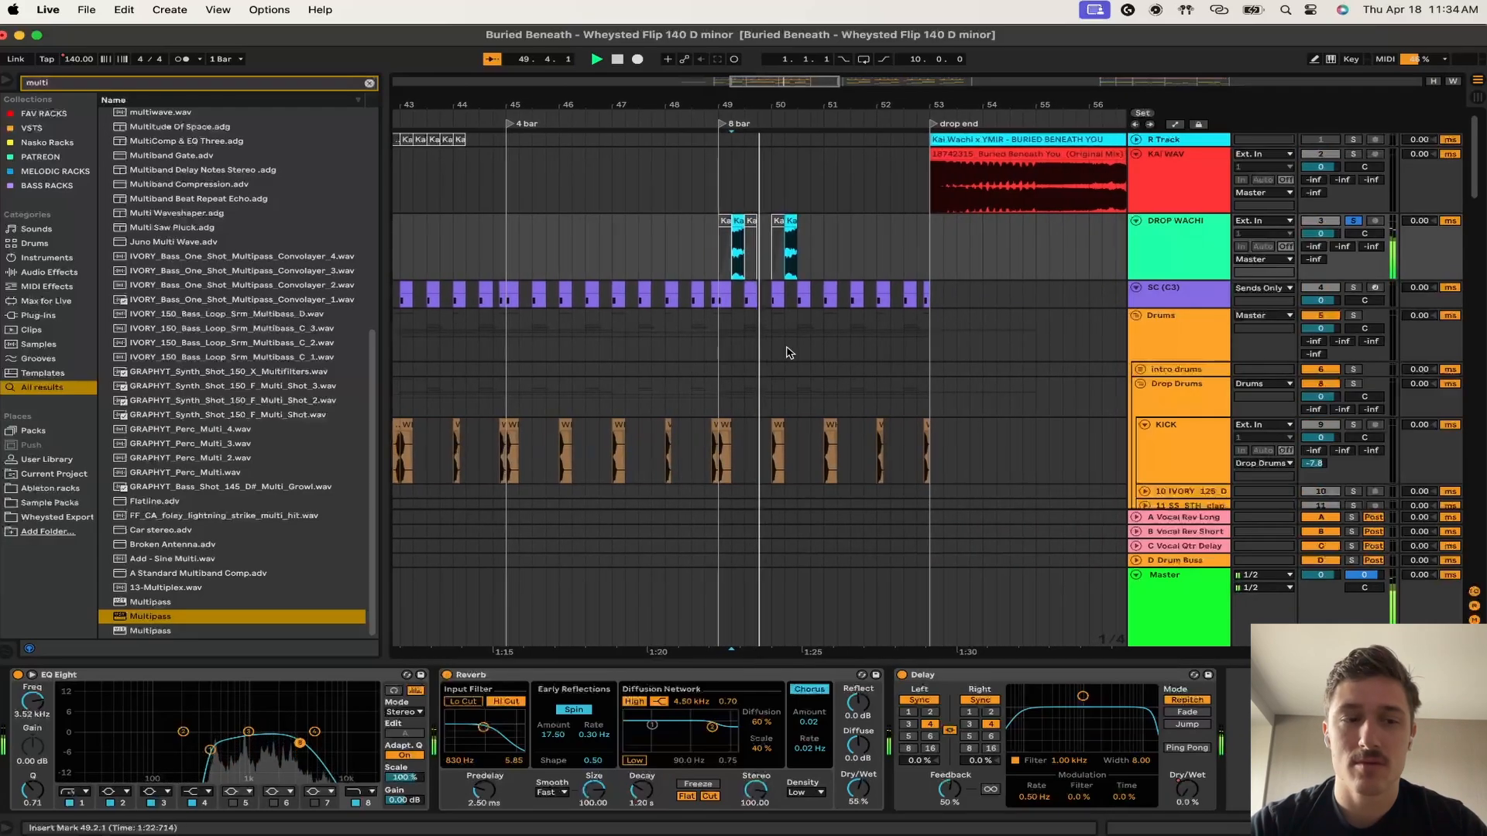
# - Play the soloed DROP WACHI clips near the drop start, from bar 41.2.3
pyautogui.hscroll(-5, 695, 318)
pyautogui.click(683, 253)
pyautogui.press('space')
pyautogui.press('space')
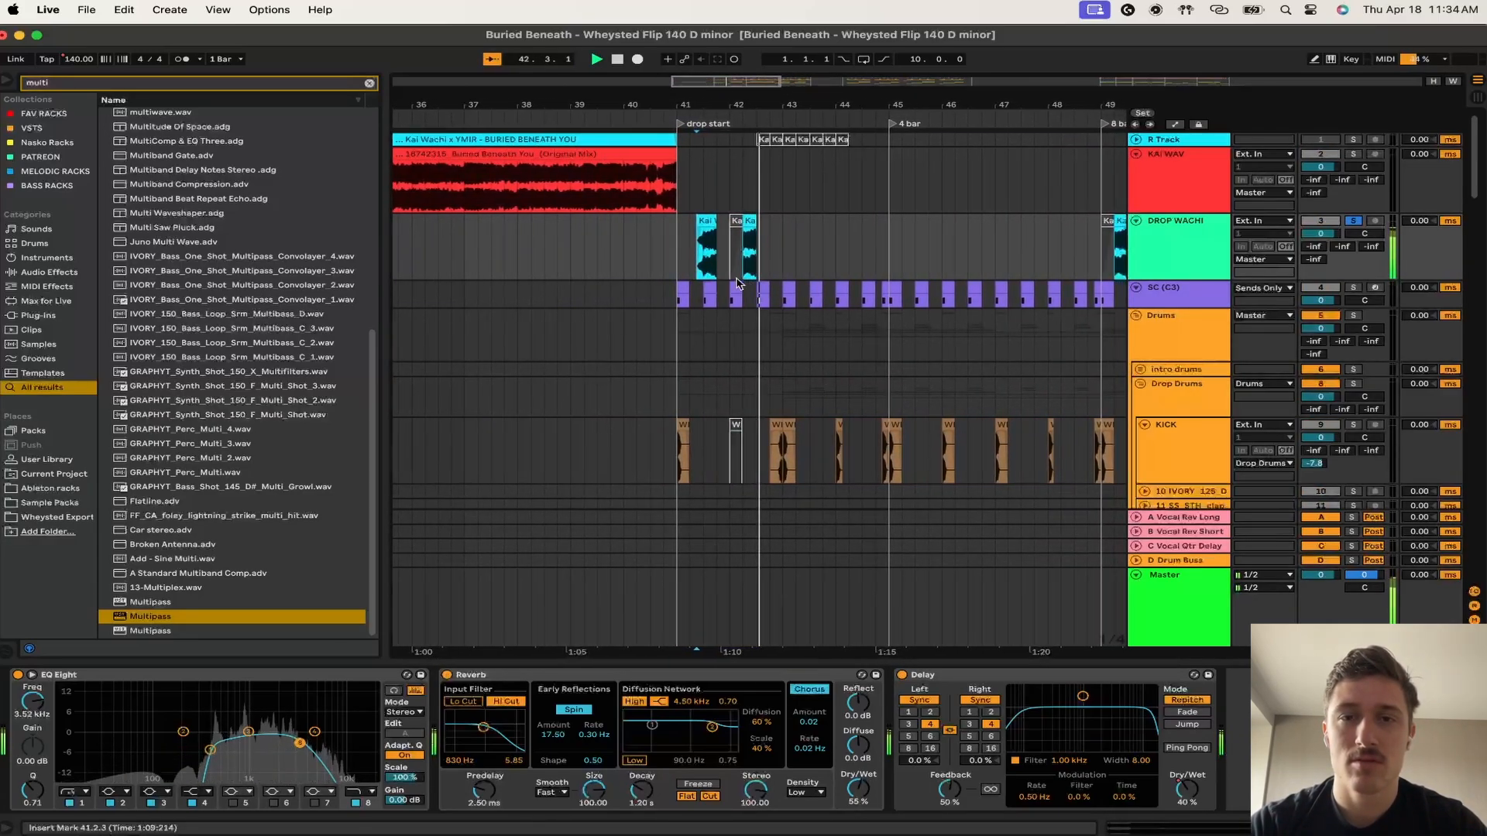
pyautogui.click(664, 262)
pyautogui.press('space')
pyautogui.press('space')
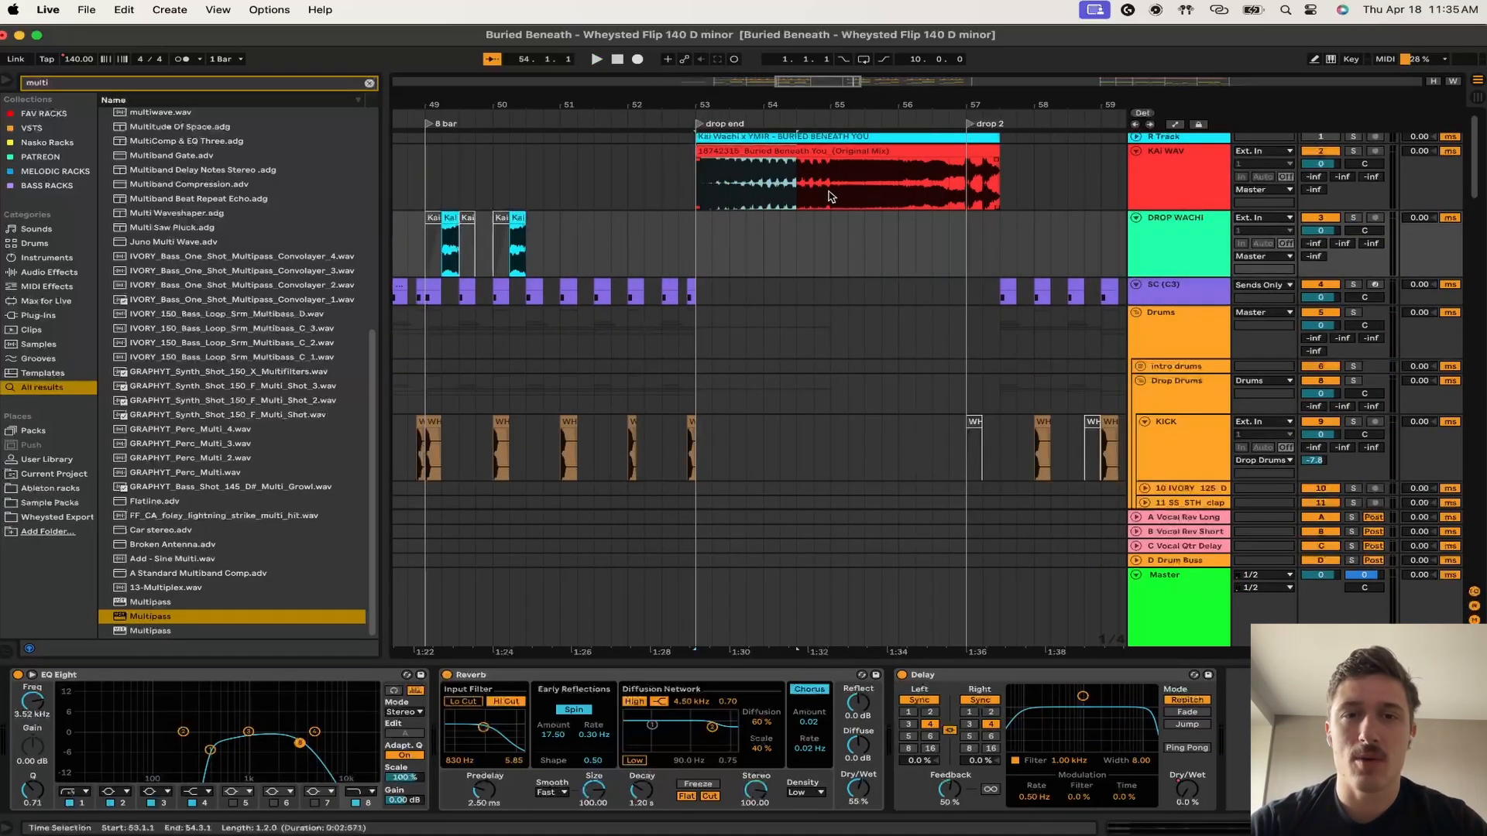
# - Select the original mix clip between bars 53 and 57.3 on KAI WAV, and play the soloed track from bar 57
pyautogui.moveTo(830, 197); pyautogui.dragTo(1002, 199)
pyautogui.hscroll(3, 932, 252)
pyautogui.scroll(-2, 932, 253)
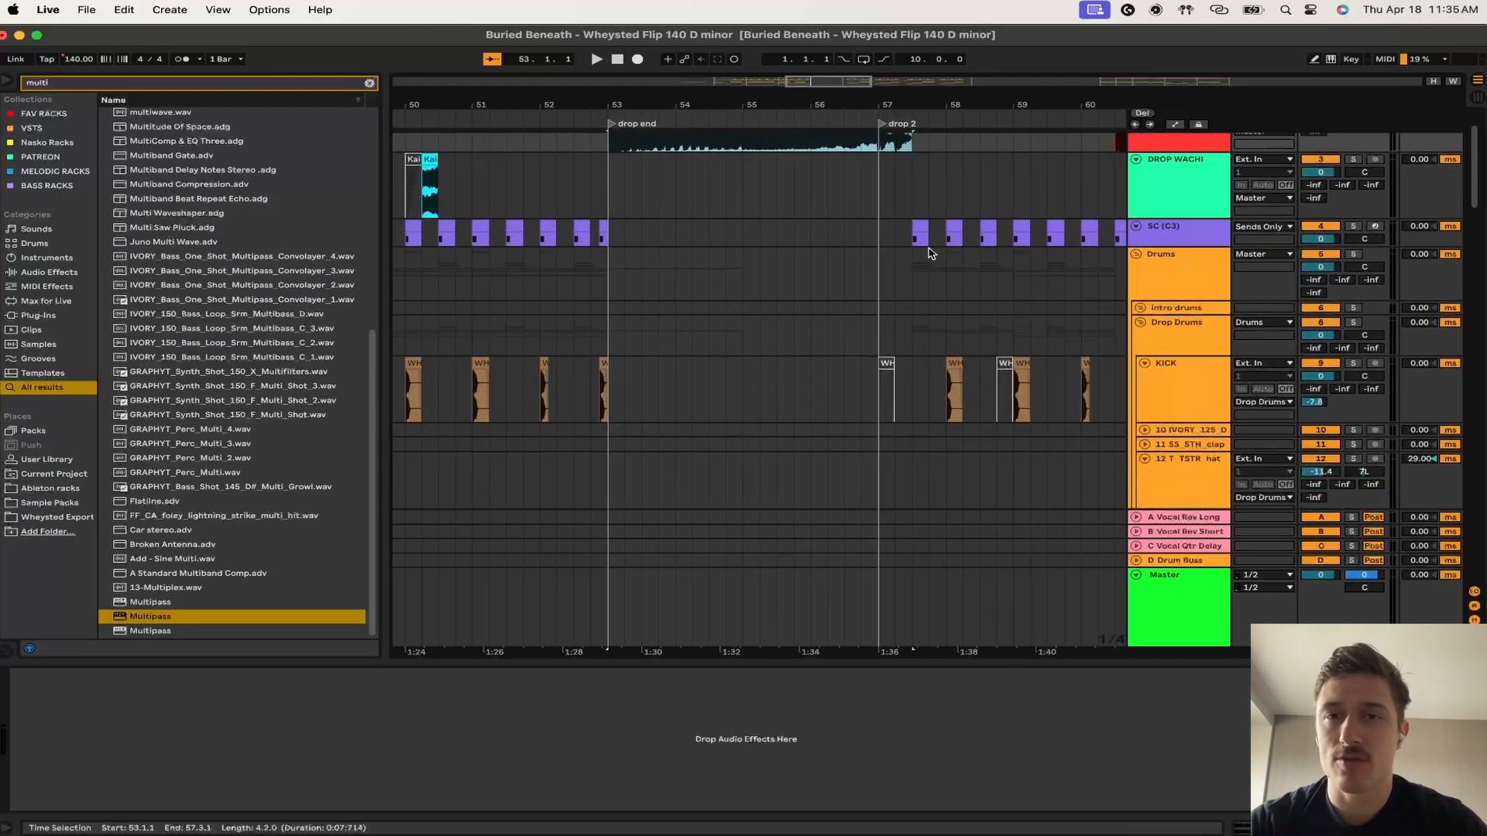
pyautogui.scroll(2, 929, 249)
pyautogui.hscroll(3, 833, 248)
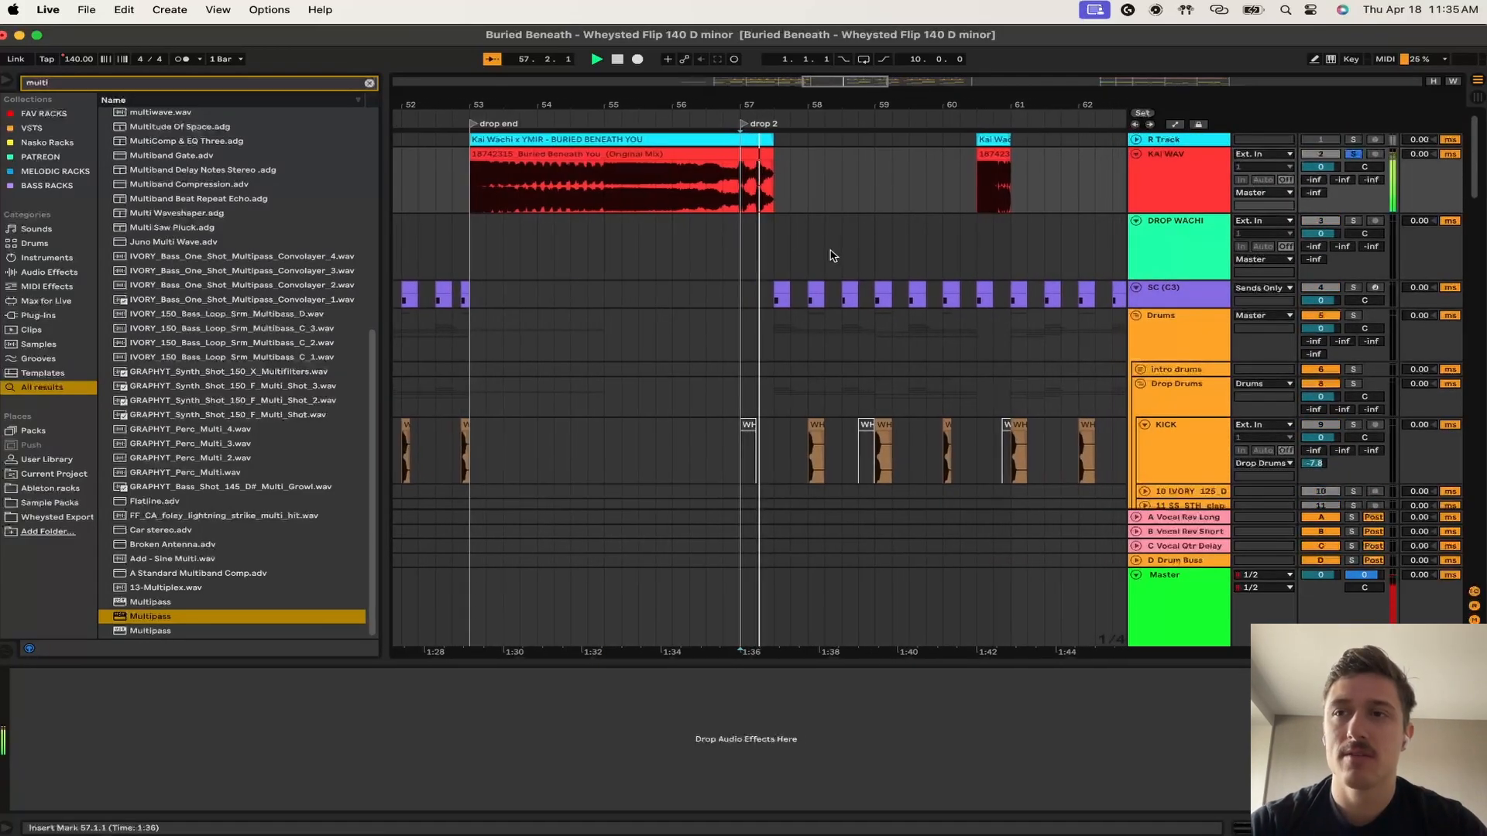
# - Select the Ride 2 clips between bars 57.3 and 58.3, and play the soloed Ride 2 track from bar 59
pyautogui.scroll(-5, 758, 274)
pyautogui.scroll(-3, 757, 274)
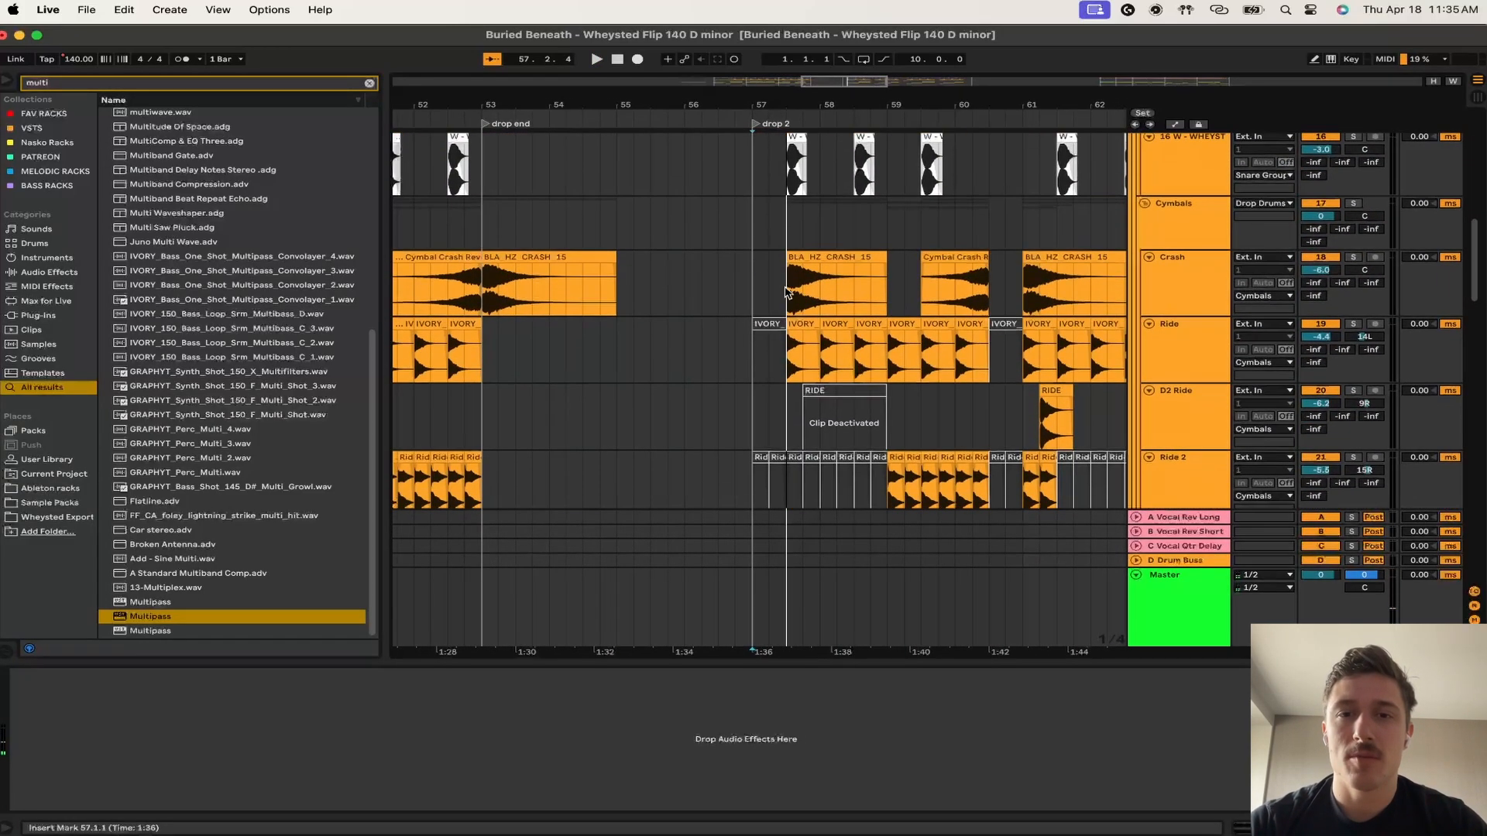
pyautogui.scroll(-4, 793, 380)
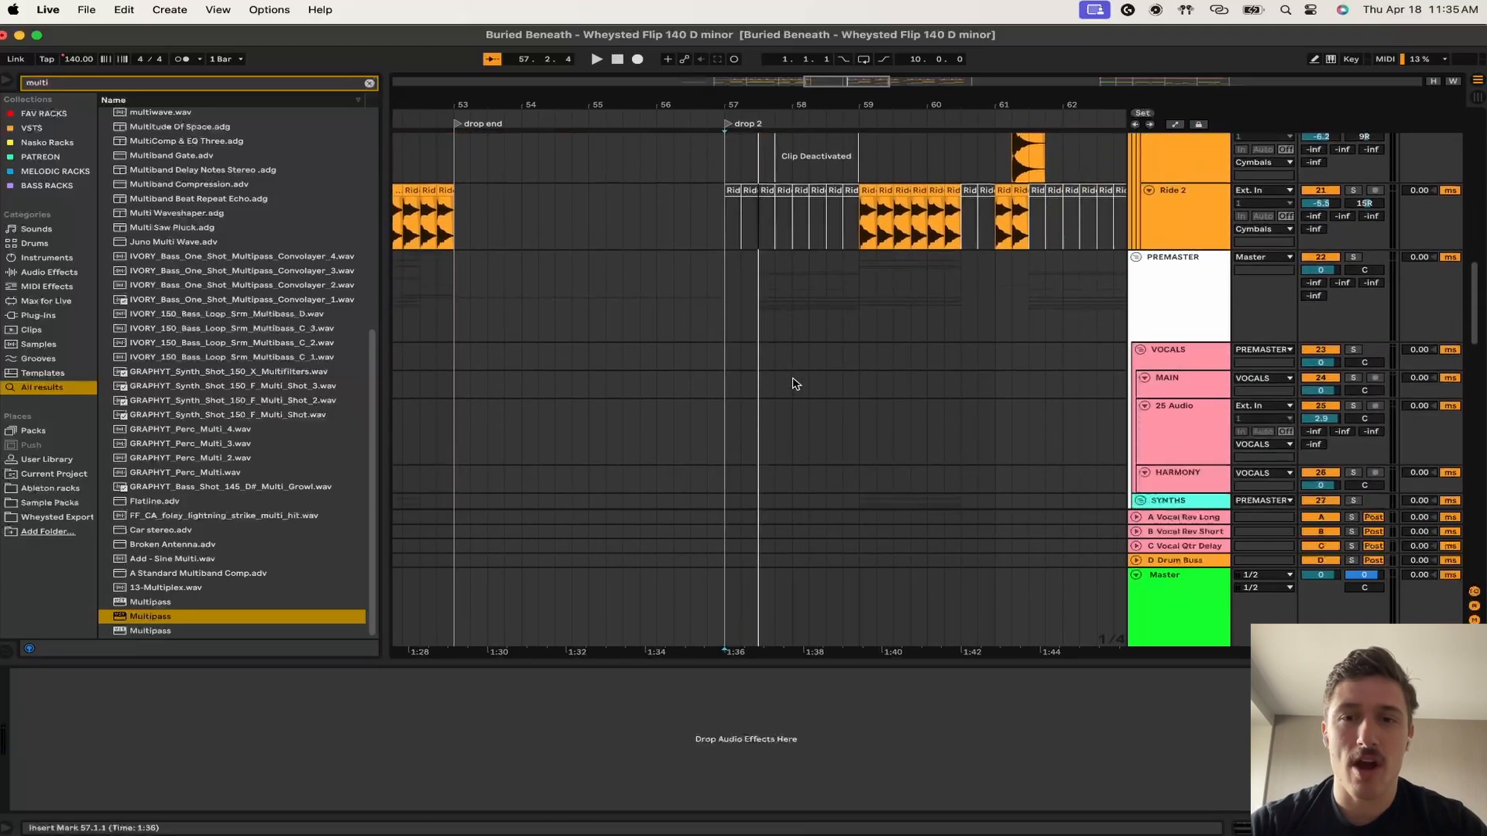
pyautogui.moveTo(786, 287); pyautogui.dragTo(845, 289)
pyautogui.scroll(2, 867, 291)
pyautogui.hscroll(-1, 892, 291)
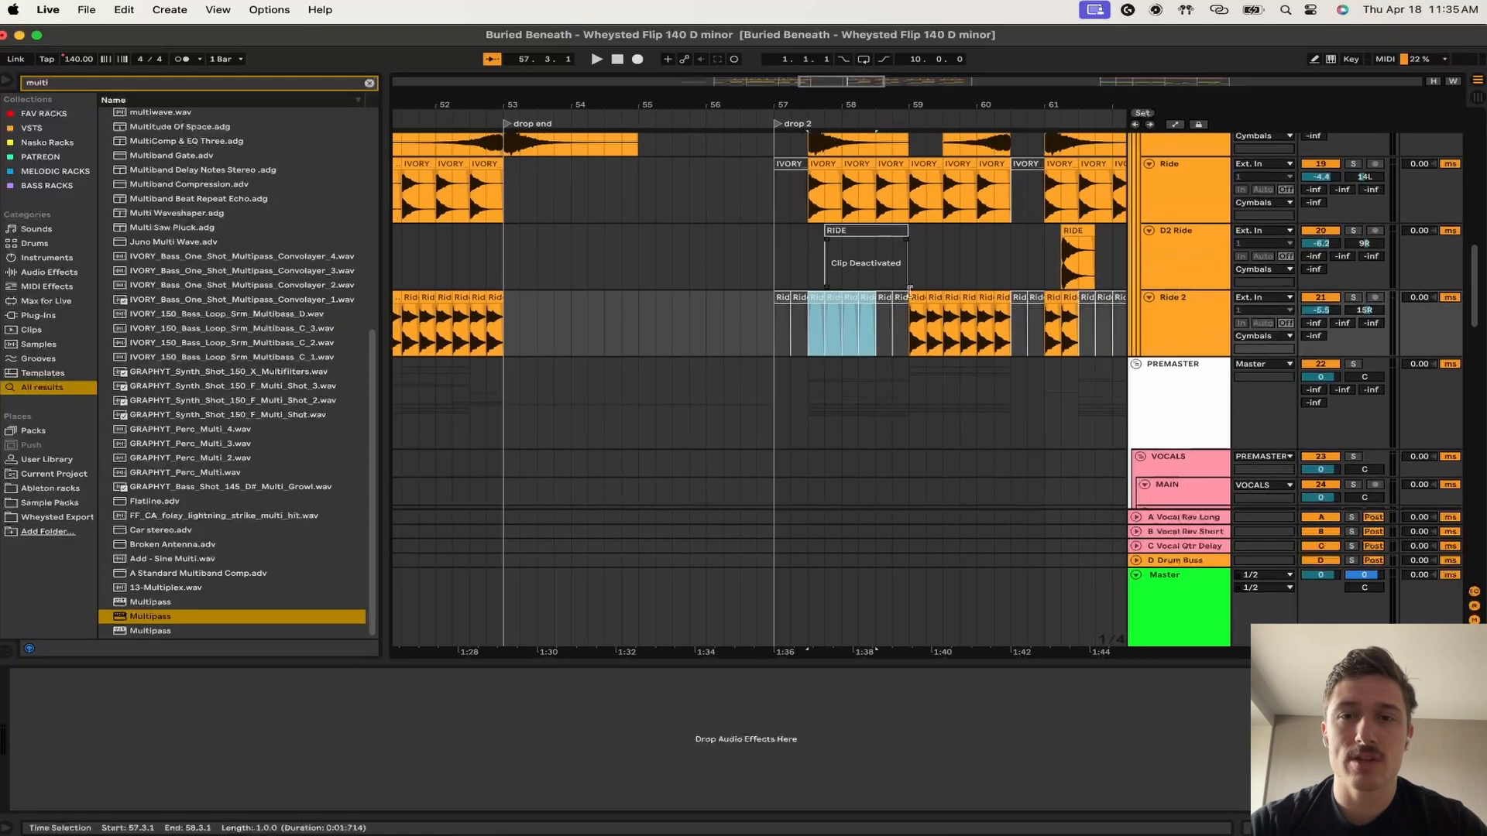
pyautogui.hscroll(5, 891, 333)
pyautogui.press('space')
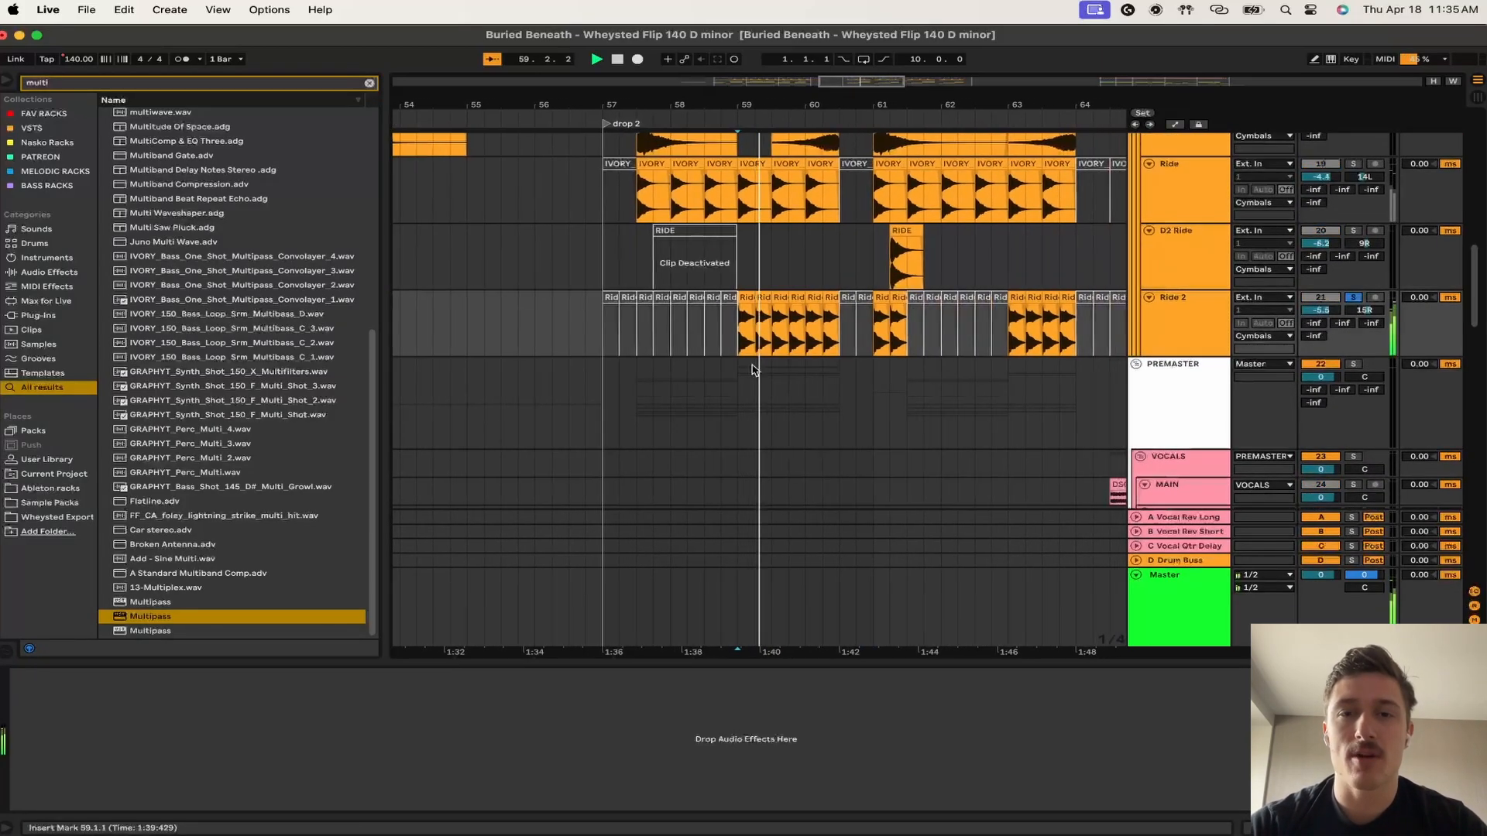
pyautogui.scroll(-10, 720, 365)
pyautogui.scroll(-8, 720, 369)
pyautogui.press('space')
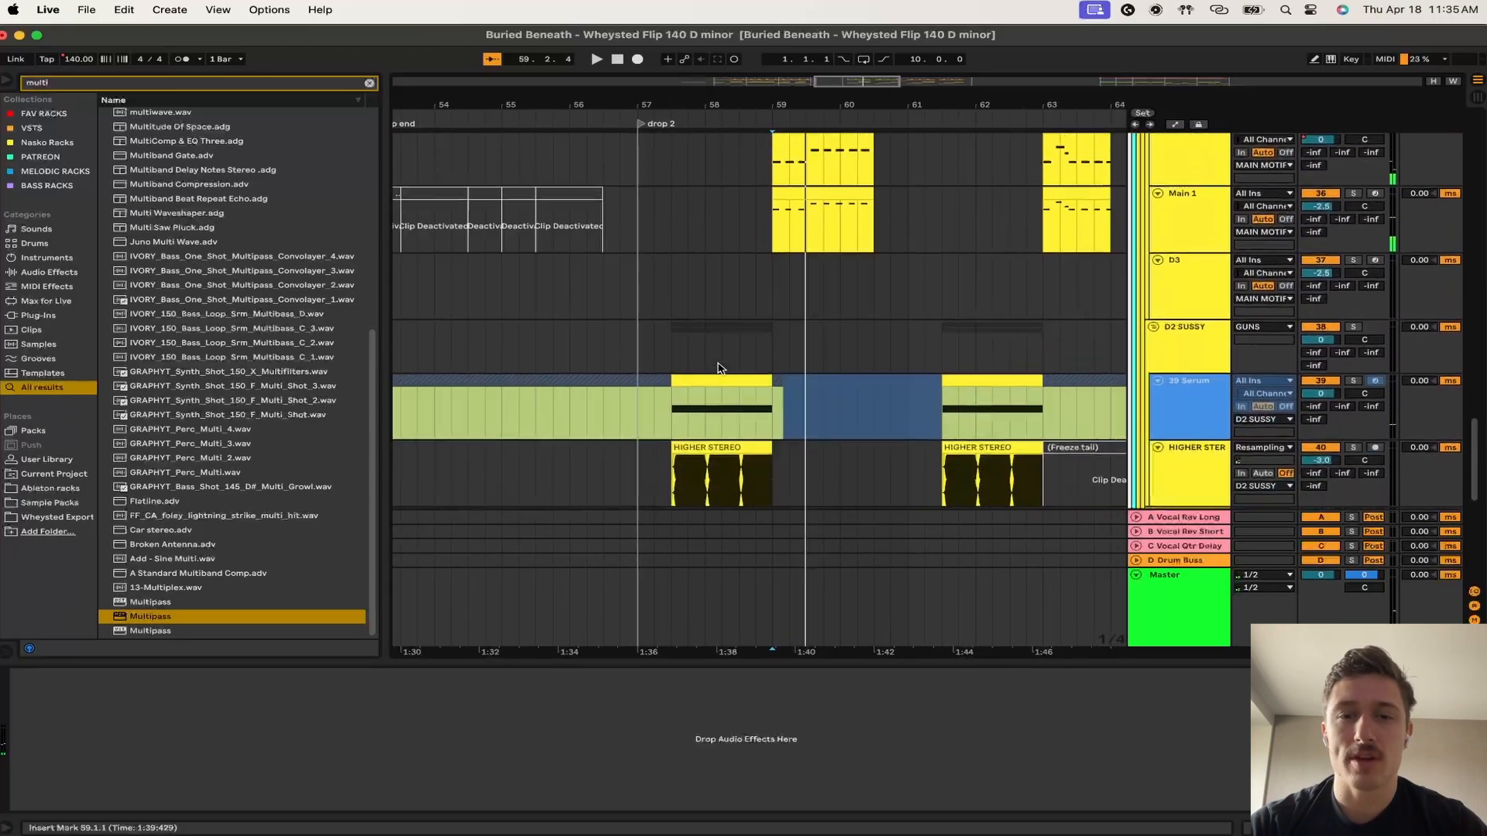
# - Unfreeze the 39 Serum track in the D2 SUSSY group and view its Serum preset, THE SHIT WUB
pyautogui.click(733, 312)
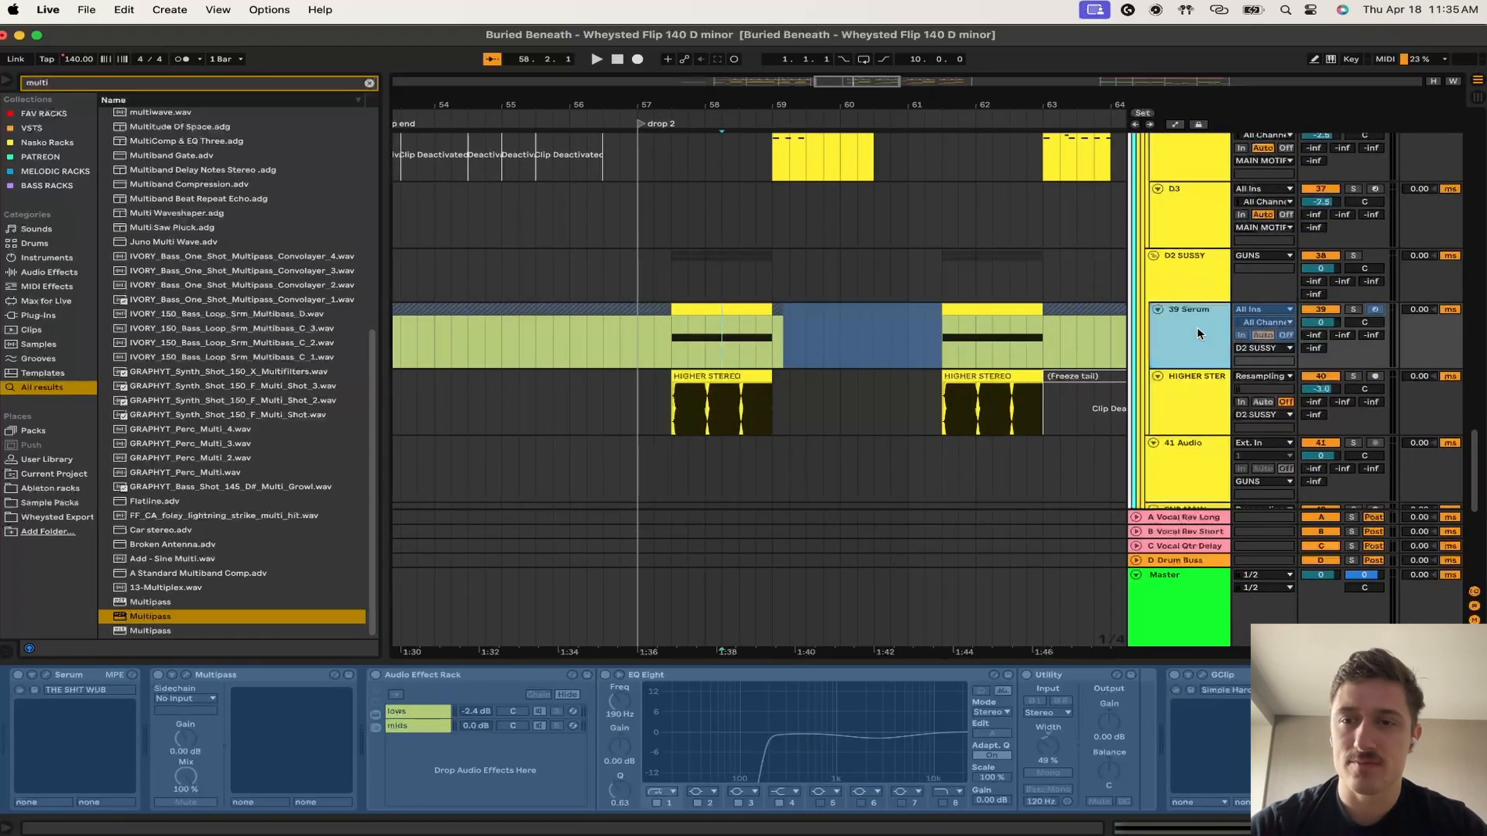
pyautogui.rightClick(1198, 333)
pyautogui.click(1244, 420)
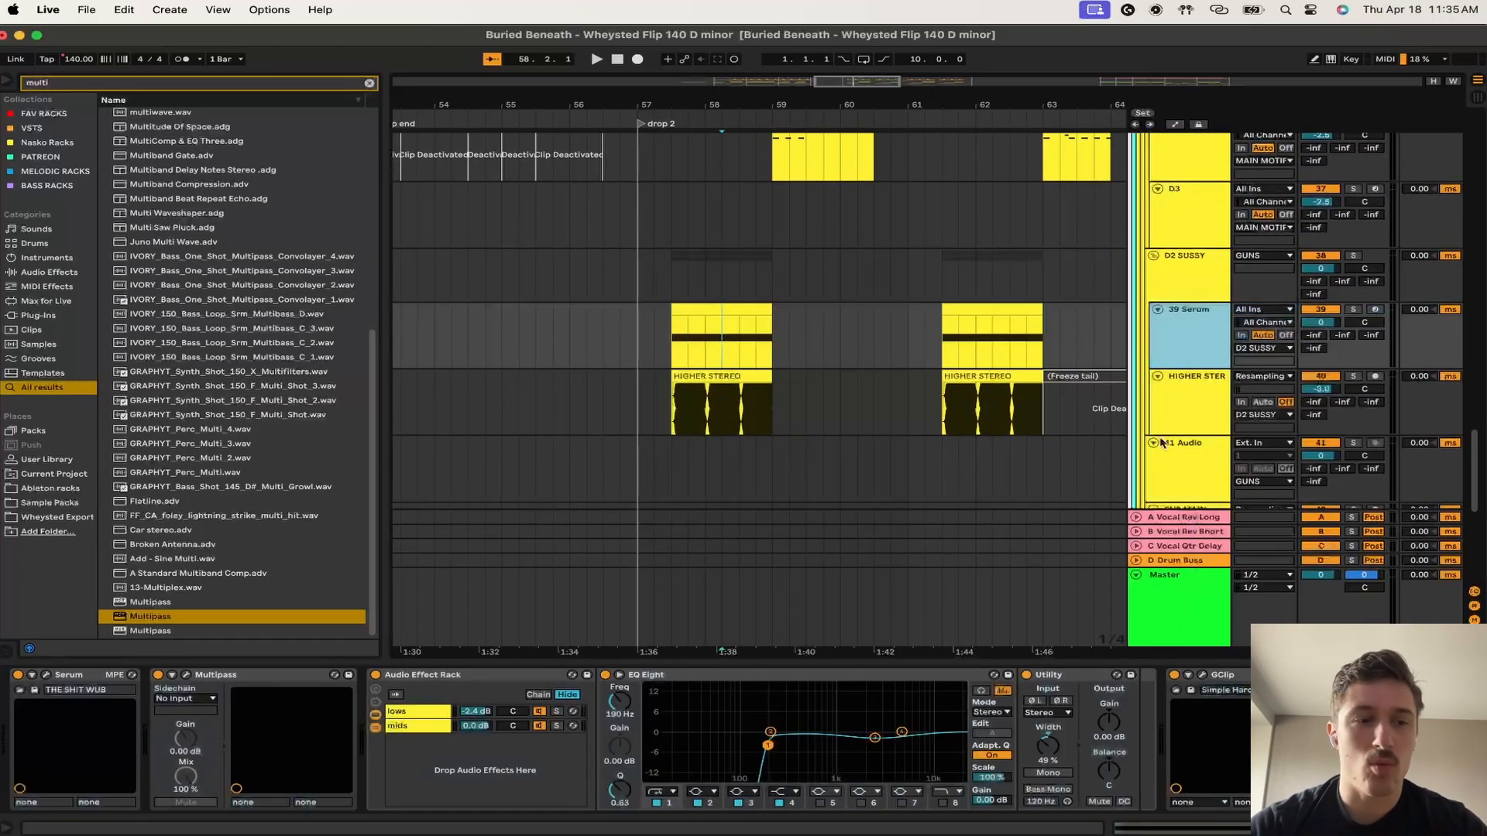
pyautogui.click(46, 676)
pyautogui.click(114, 285)
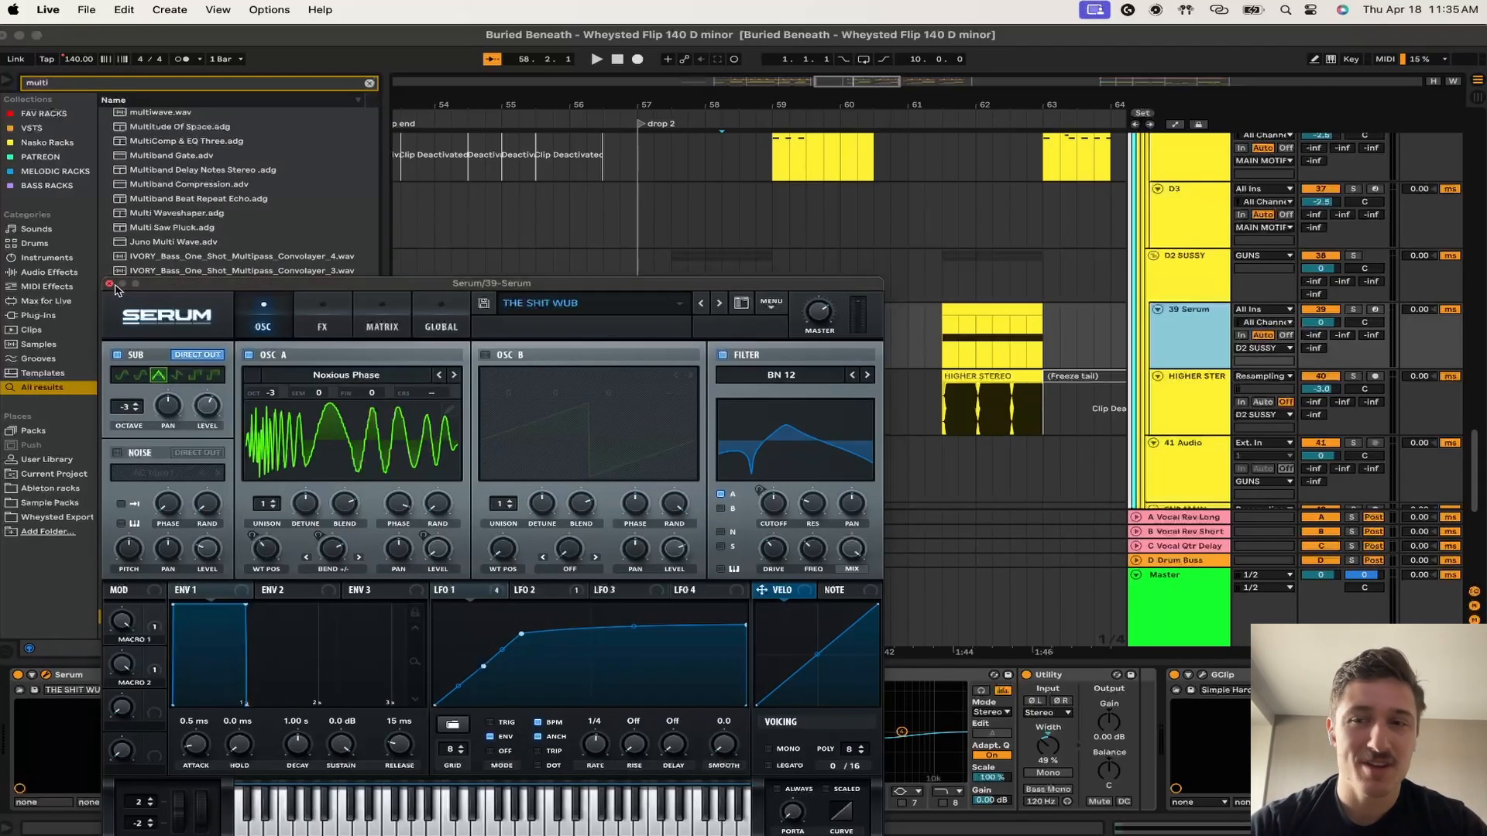
# - Add a new Serum track below D3 that carries THE SHIT WUB preset and its Multipass effect
pyautogui.click(109, 284)
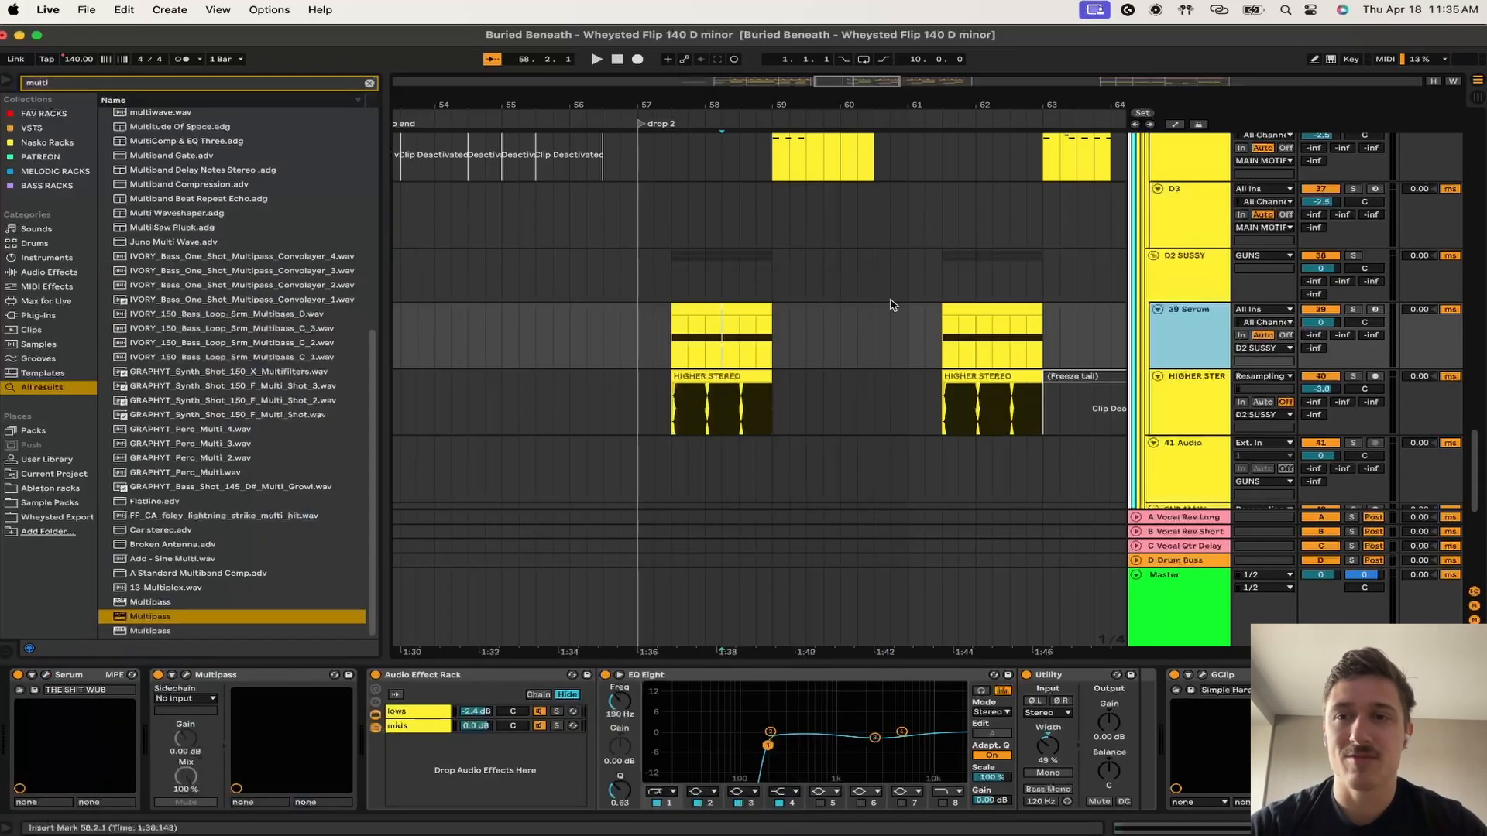
pyautogui.click(1161, 197)
pyautogui.scroll(3, 704, 346)
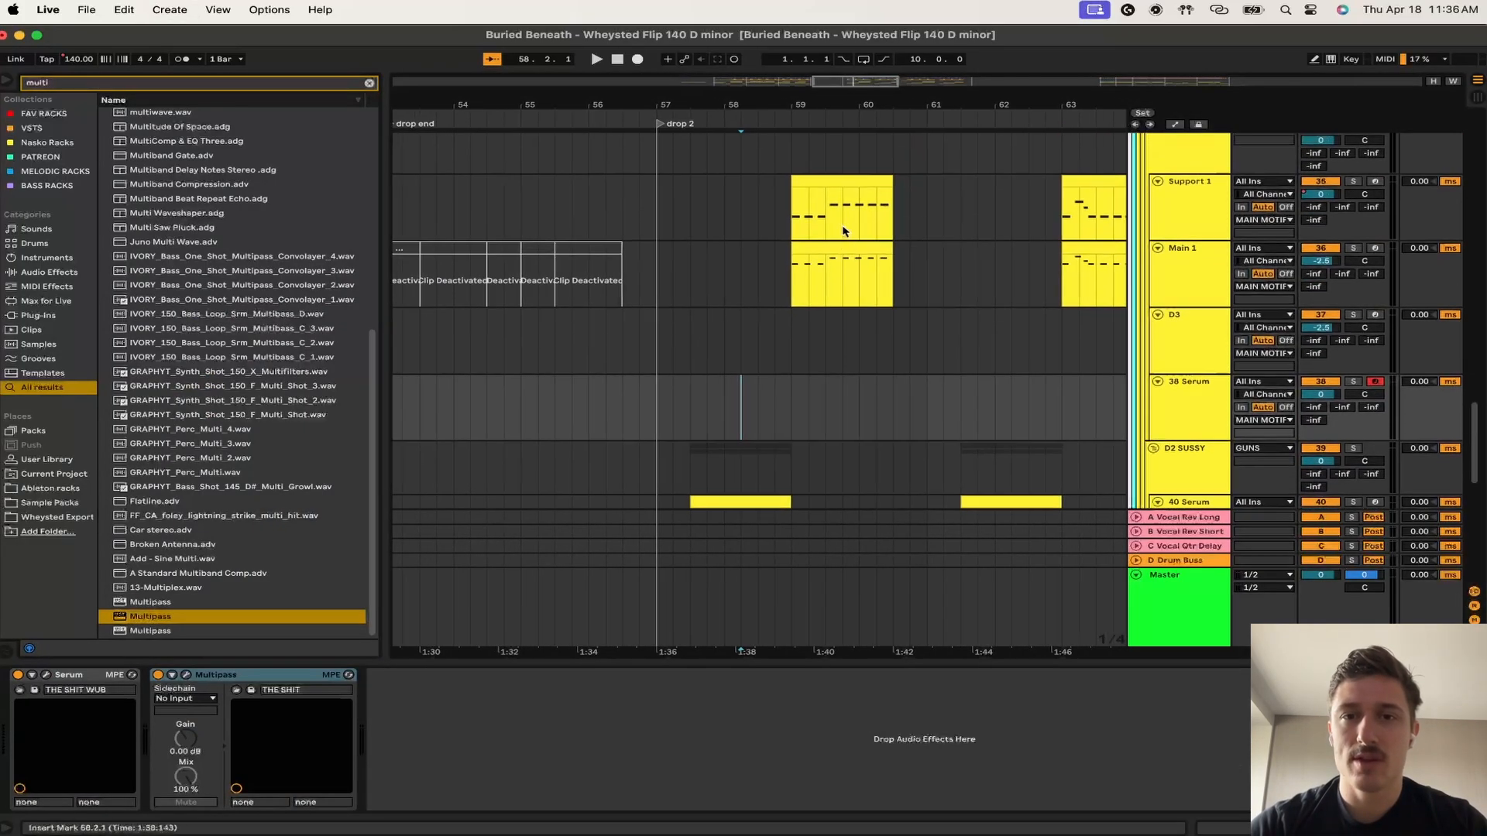
# - Copy the Main 1 clips between bars 59 and 60.3 to 38 Serum at bar 59, and play the soloed track
pyautogui.click(838, 183)
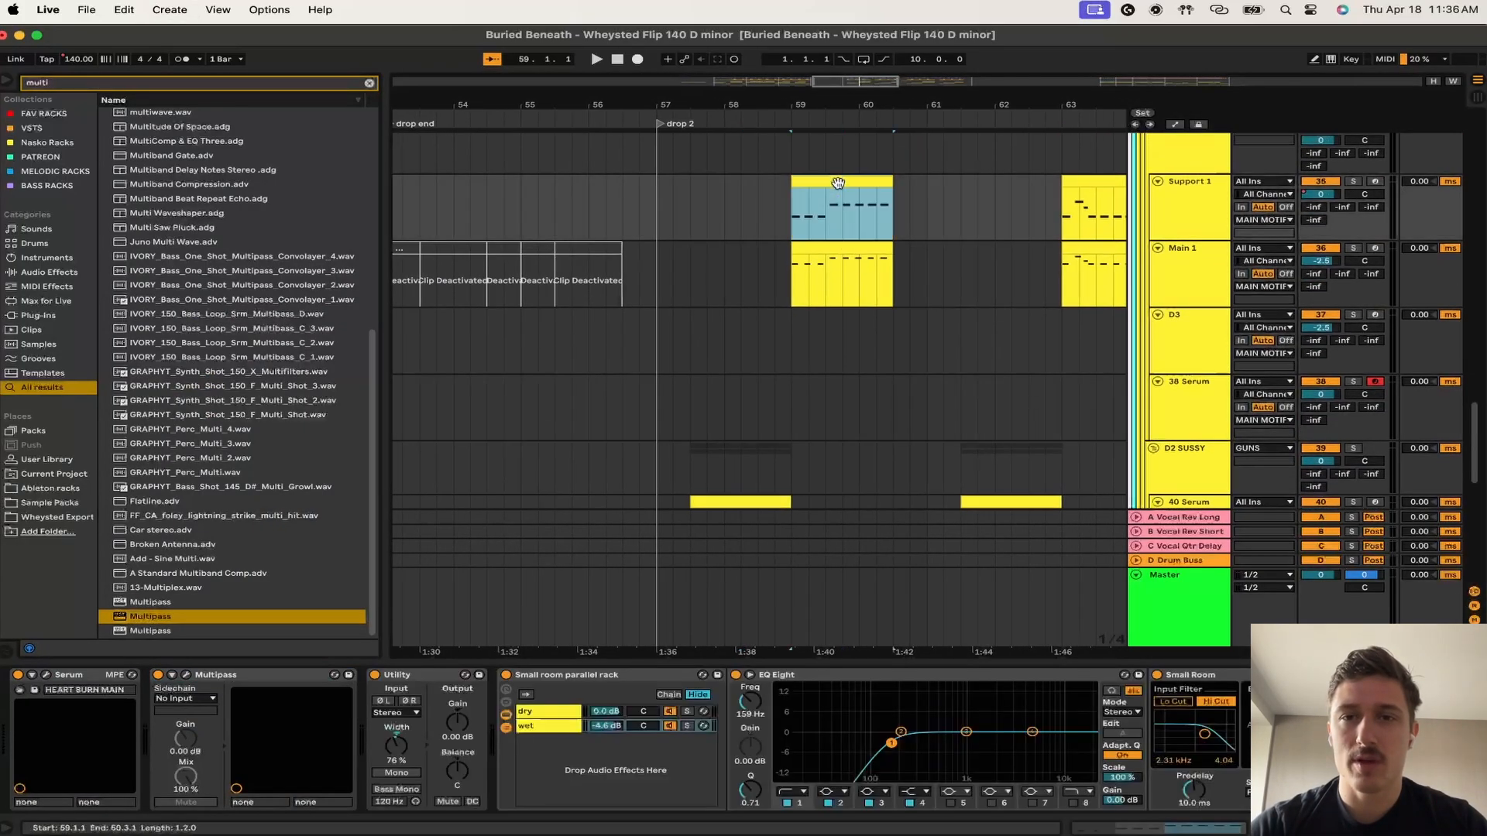
pyautogui.click(840, 248)
pyautogui.scroll(-3, 850, 378)
pyautogui.click(788, 346)
pyautogui.press('super+v')
pyautogui.click(787, 347)
pyautogui.press('space')
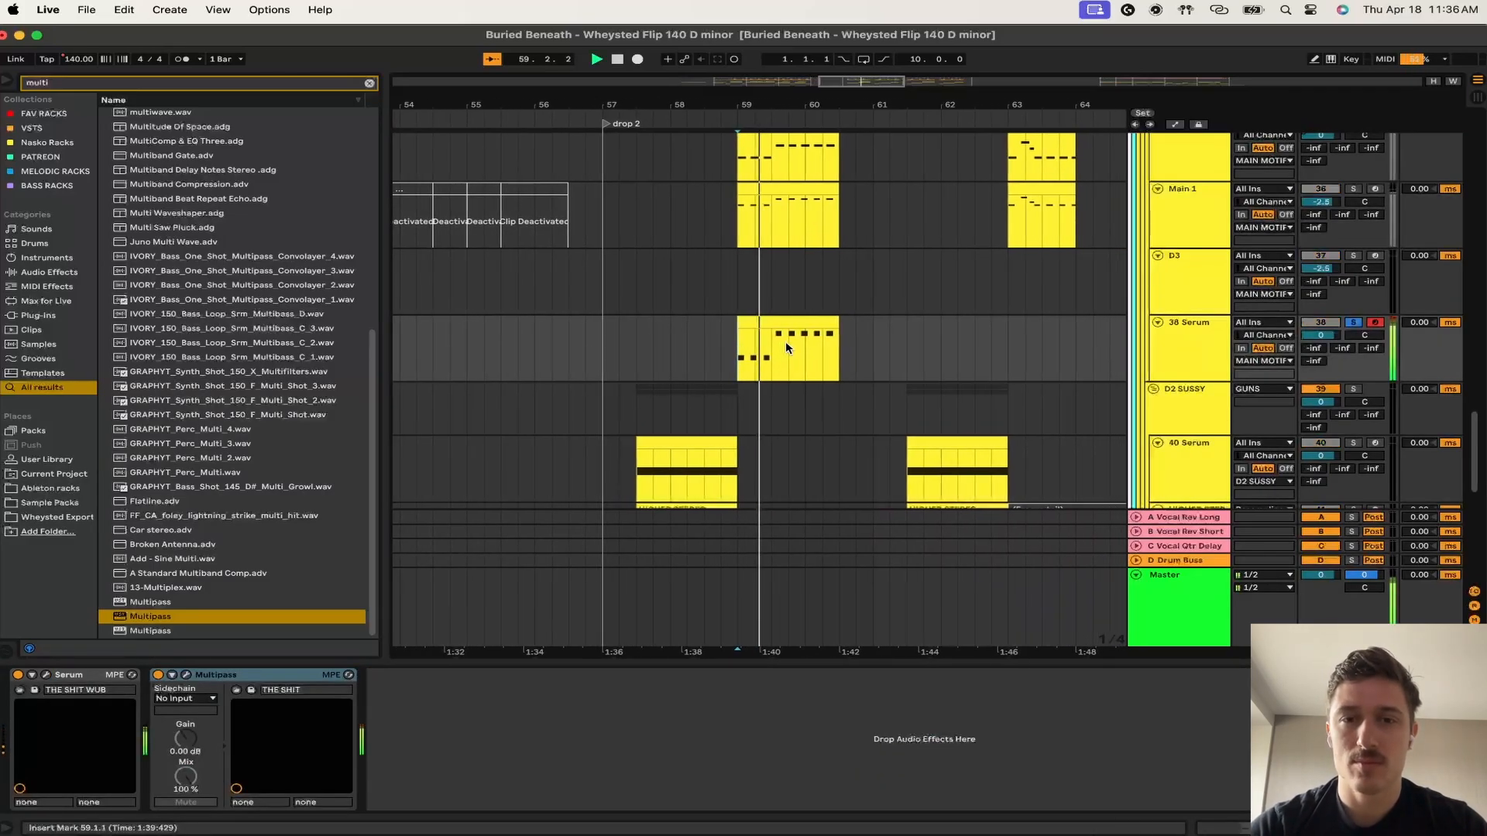
pyautogui.press('space')
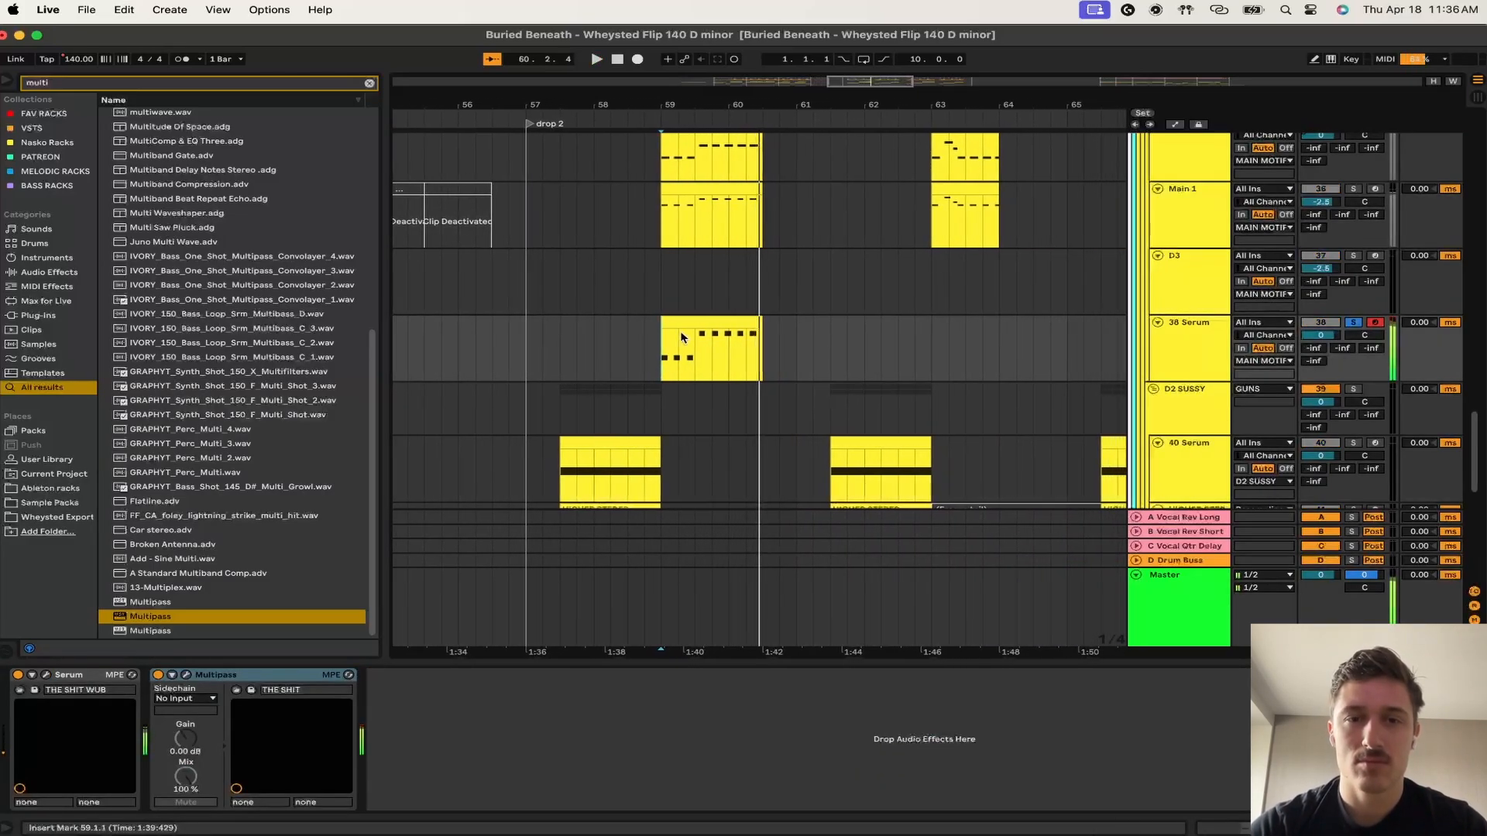
# - Replace the opening notes of the copied 38 Serum pattern at bar 59 with one held F3 note, and play it soloed
pyautogui.doubleClick(685, 326)
pyautogui.press('space')
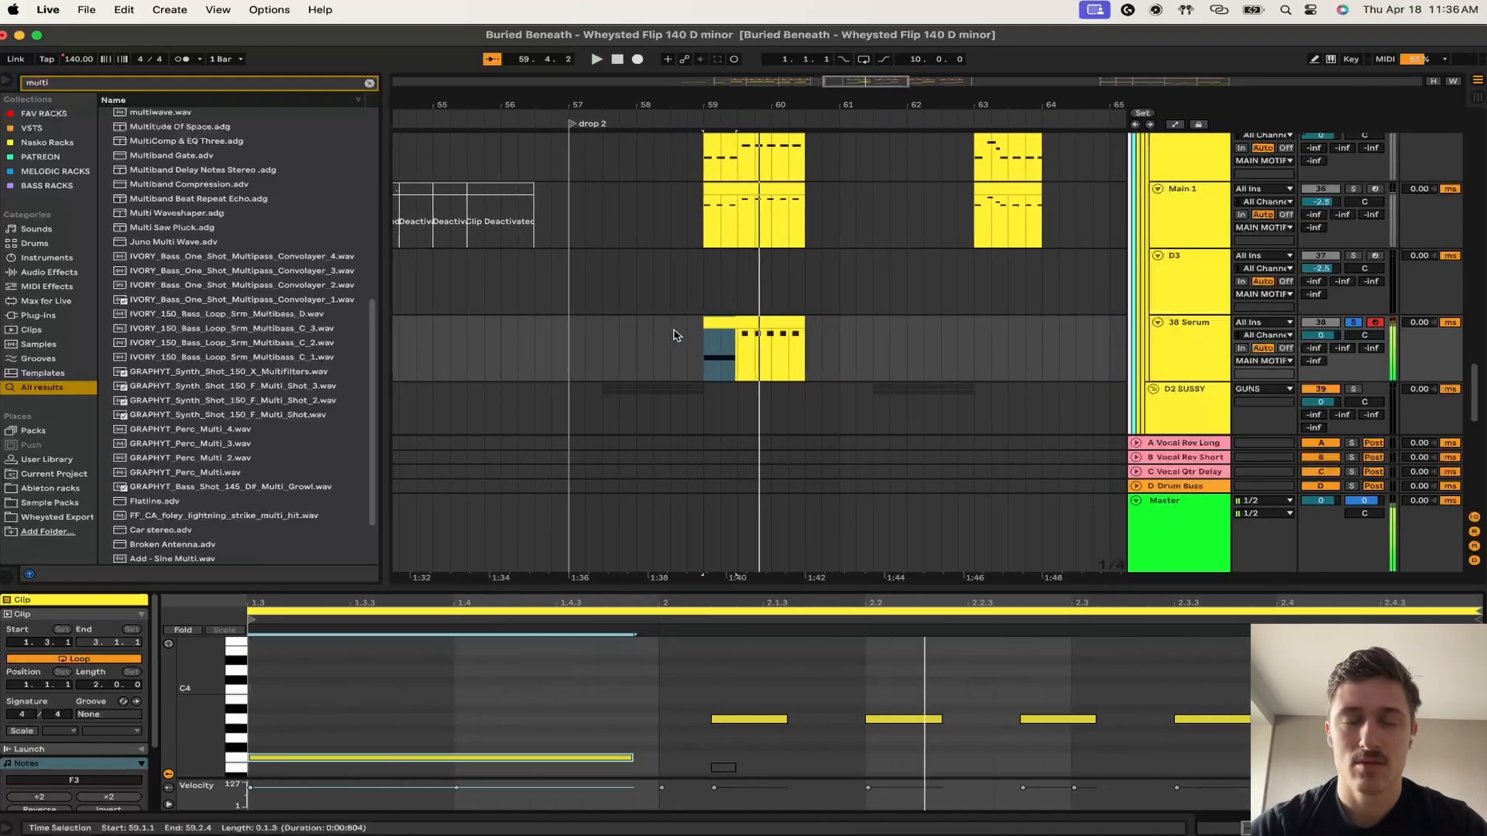
pyautogui.scroll(-5, 681, 333)
pyautogui.scroll(4, 690, 335)
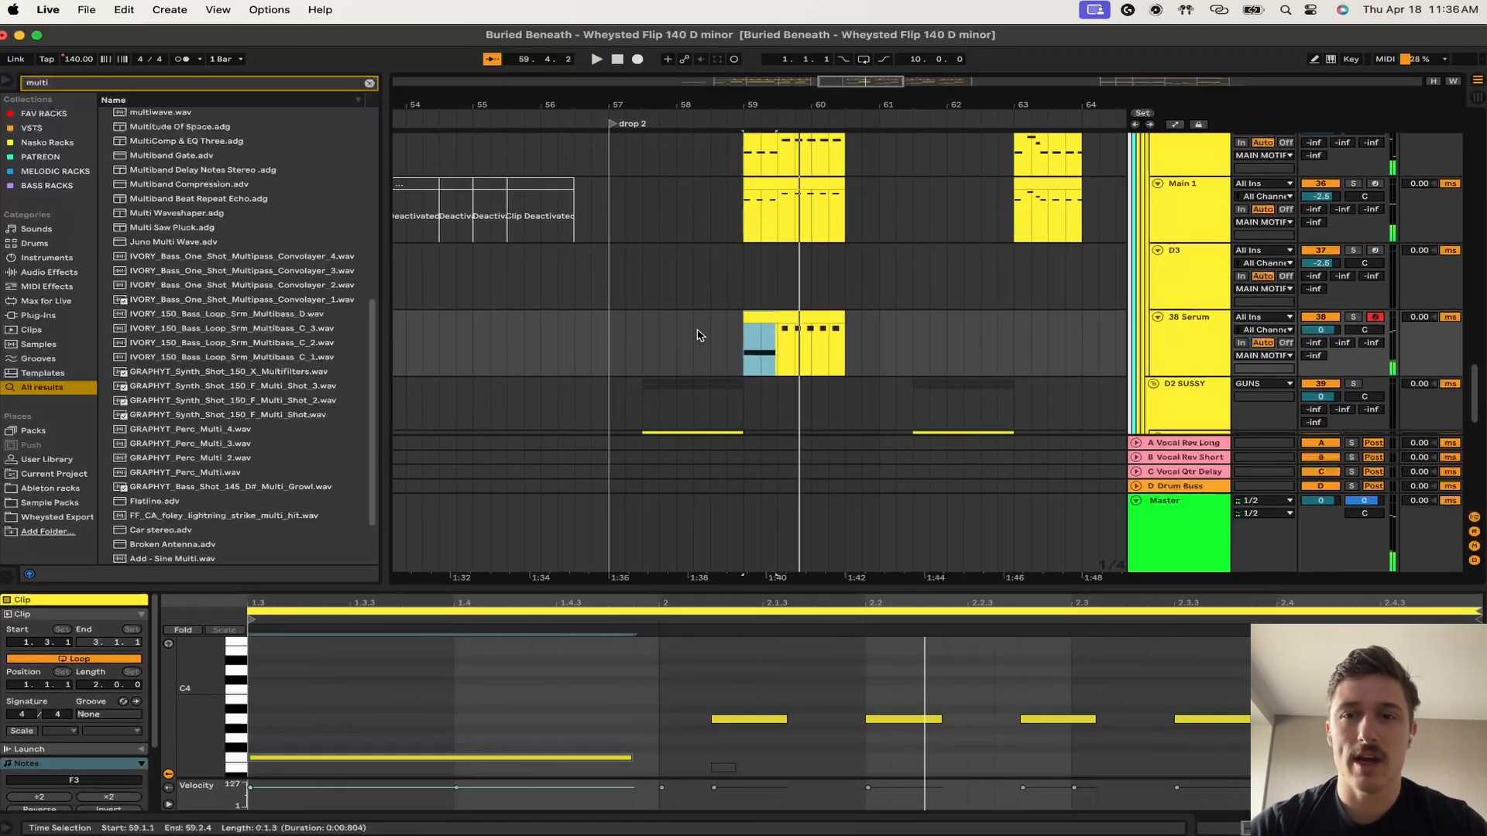
# - View the LFO 2 shape of THE SHIT WUB preset in the 38 Serum track's Serum, and close the plugin
pyautogui.click(1192, 357)
pyautogui.hotkey('shift', 'Tab')
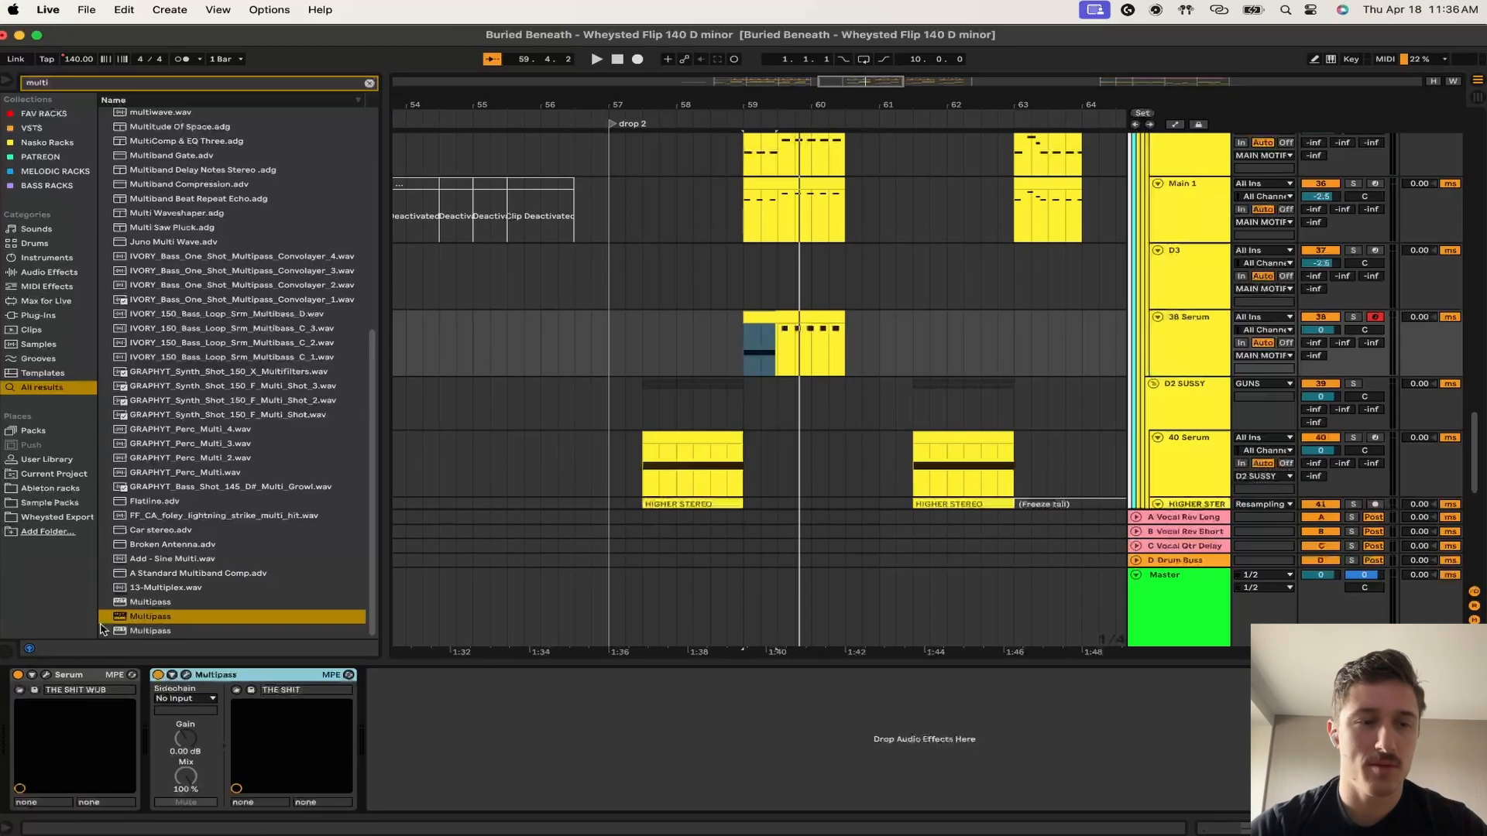
pyautogui.click(44, 675)
pyautogui.click(750, 591)
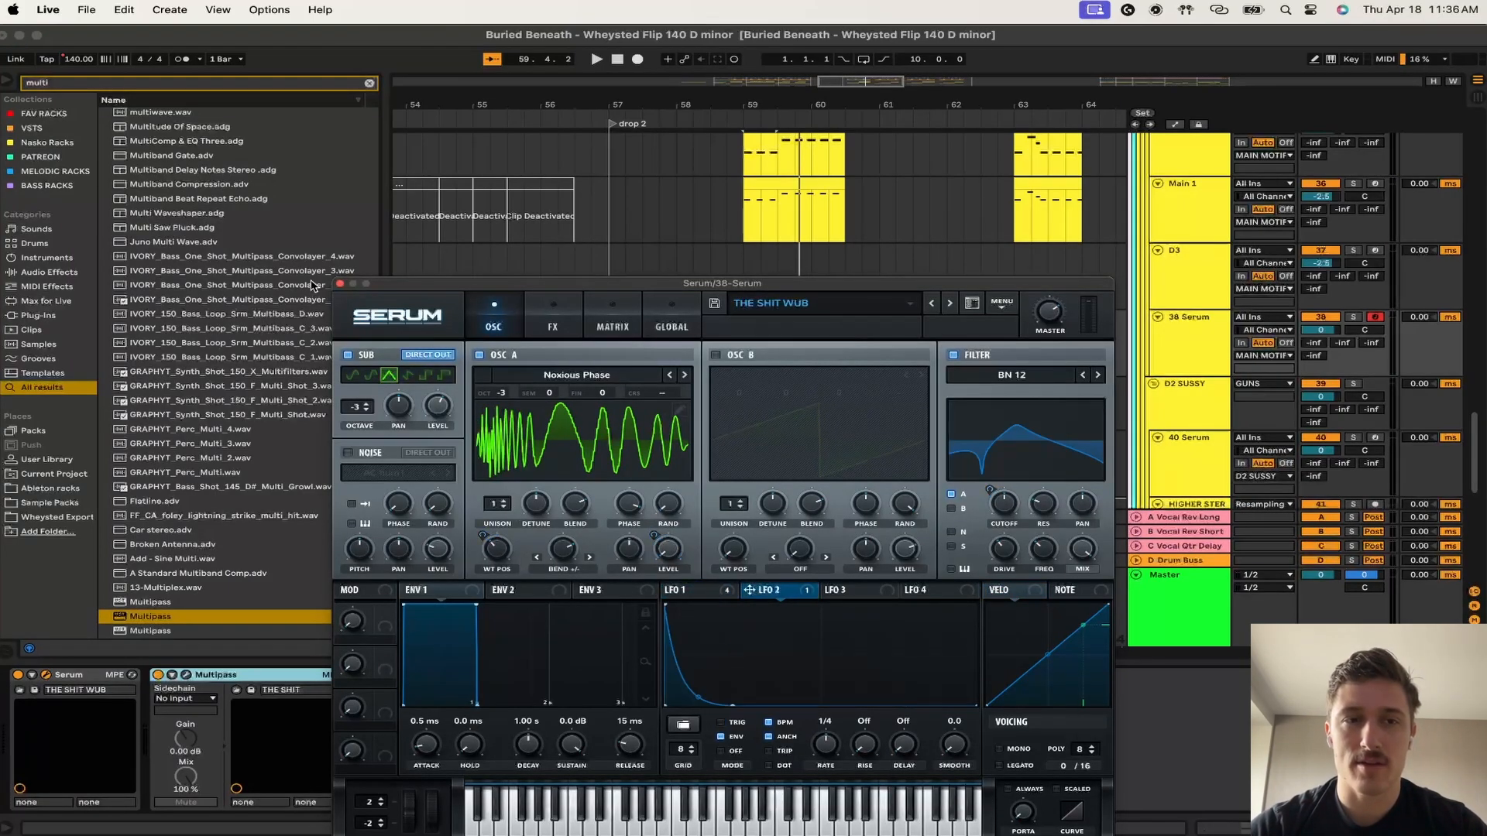
pyautogui.click(340, 285)
# - Select the 40 Serum clips from 57.3 in D2 SUSSY, and view the LFO 1 shape in that track's Serum
pyautogui.click(654, 446)
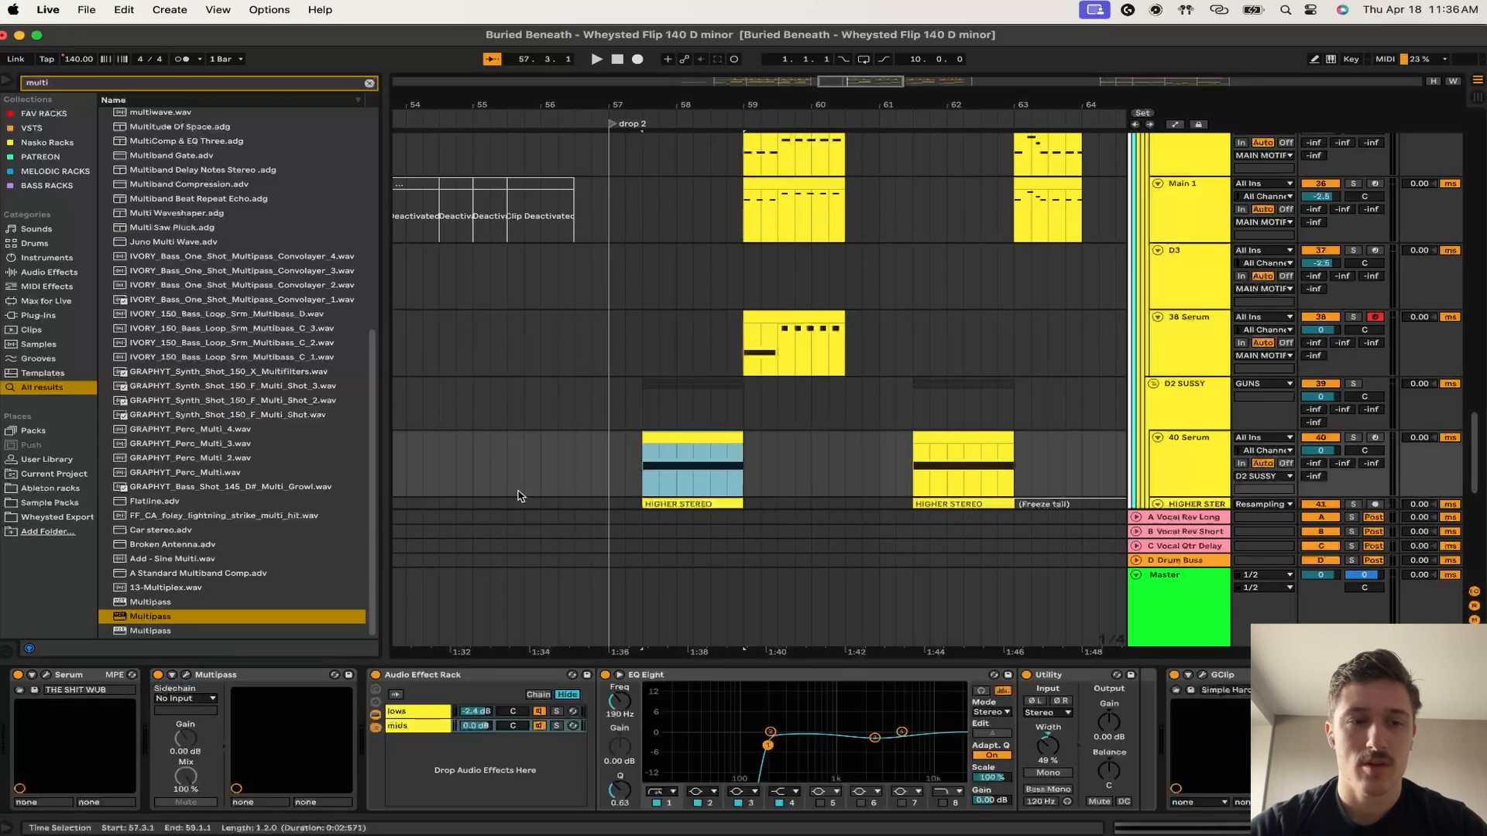
pyautogui.click(45, 675)
pyautogui.click(545, 595)
pyautogui.click(456, 591)
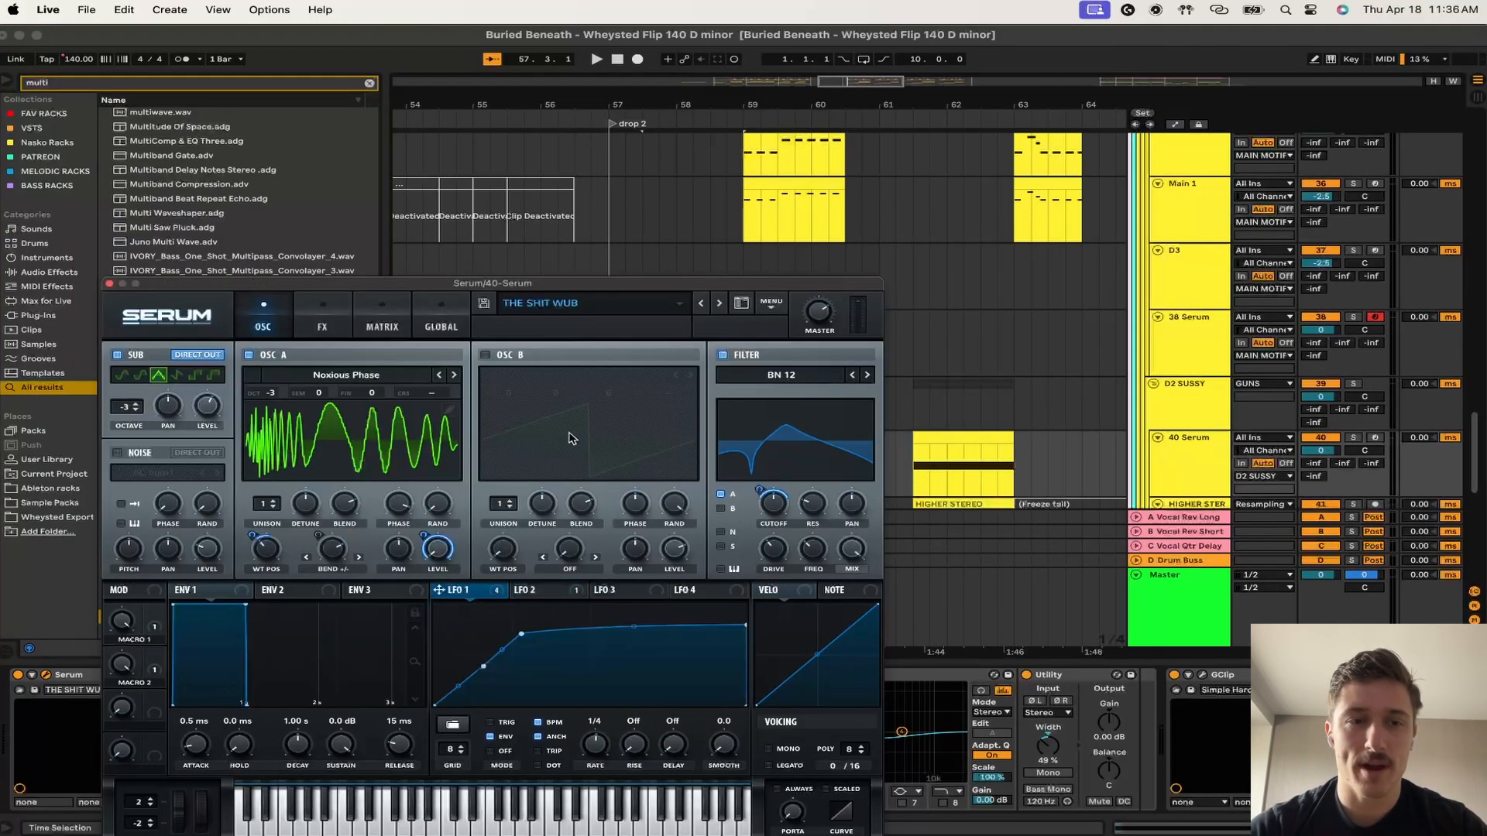
pyautogui.click(110, 284)
# - Play the soloed 40 Serum track from 57.3
pyautogui.click(646, 466)
pyautogui.press('s')
pyautogui.press('space')
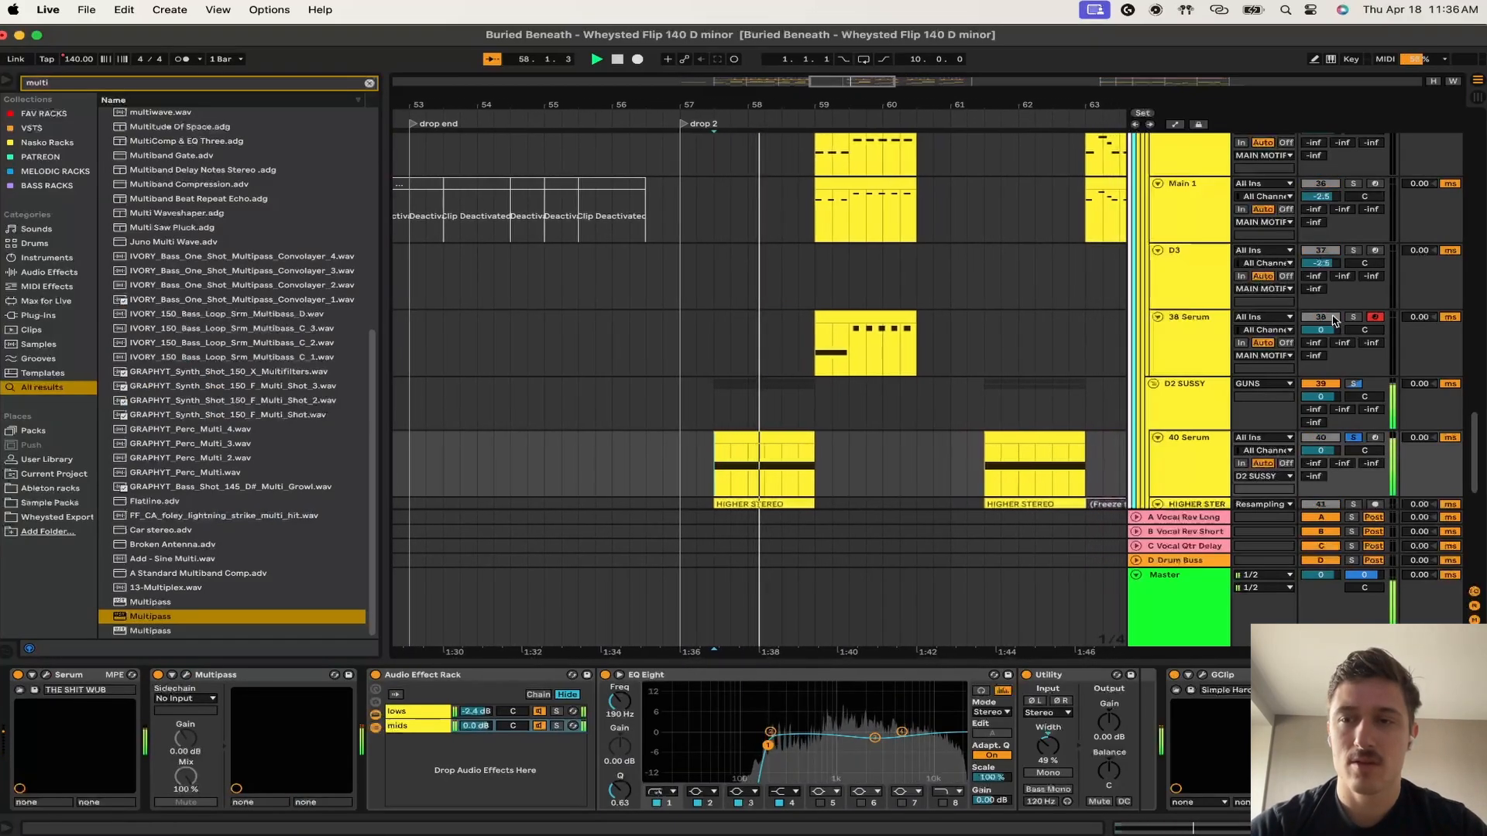
pyautogui.scroll(-5, 871, 438)
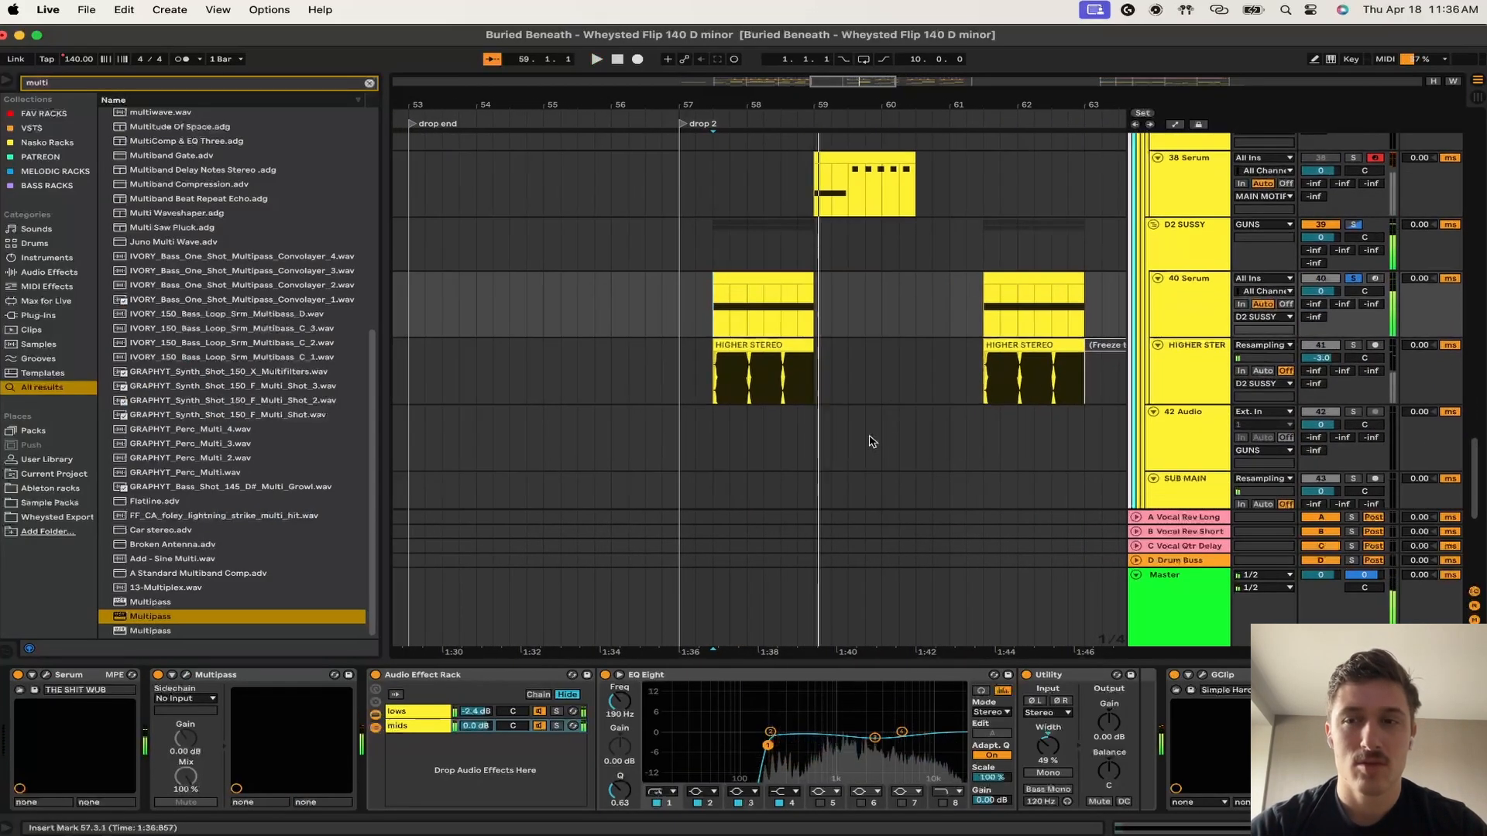
# - Solo the HIGHER STEREO track and open its first clip, starting at 57.3, to view its waveform and warp settings
pyautogui.click(716, 373)
pyautogui.press('s')
pyautogui.press('space')
pyautogui.doubleClick(743, 349)
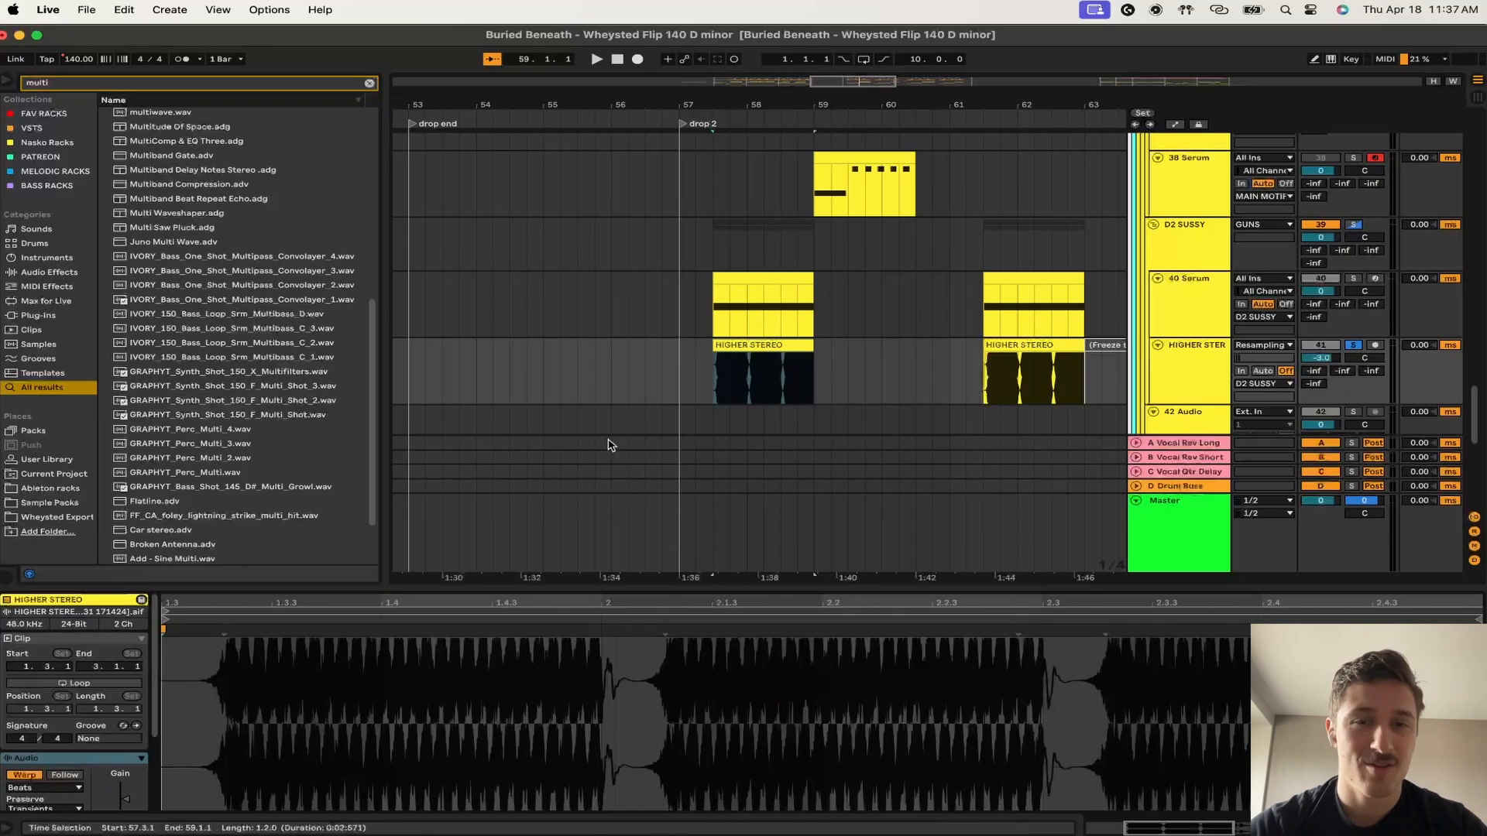
pyautogui.scroll(-3, 101, 710)
pyautogui.click(729, 383)
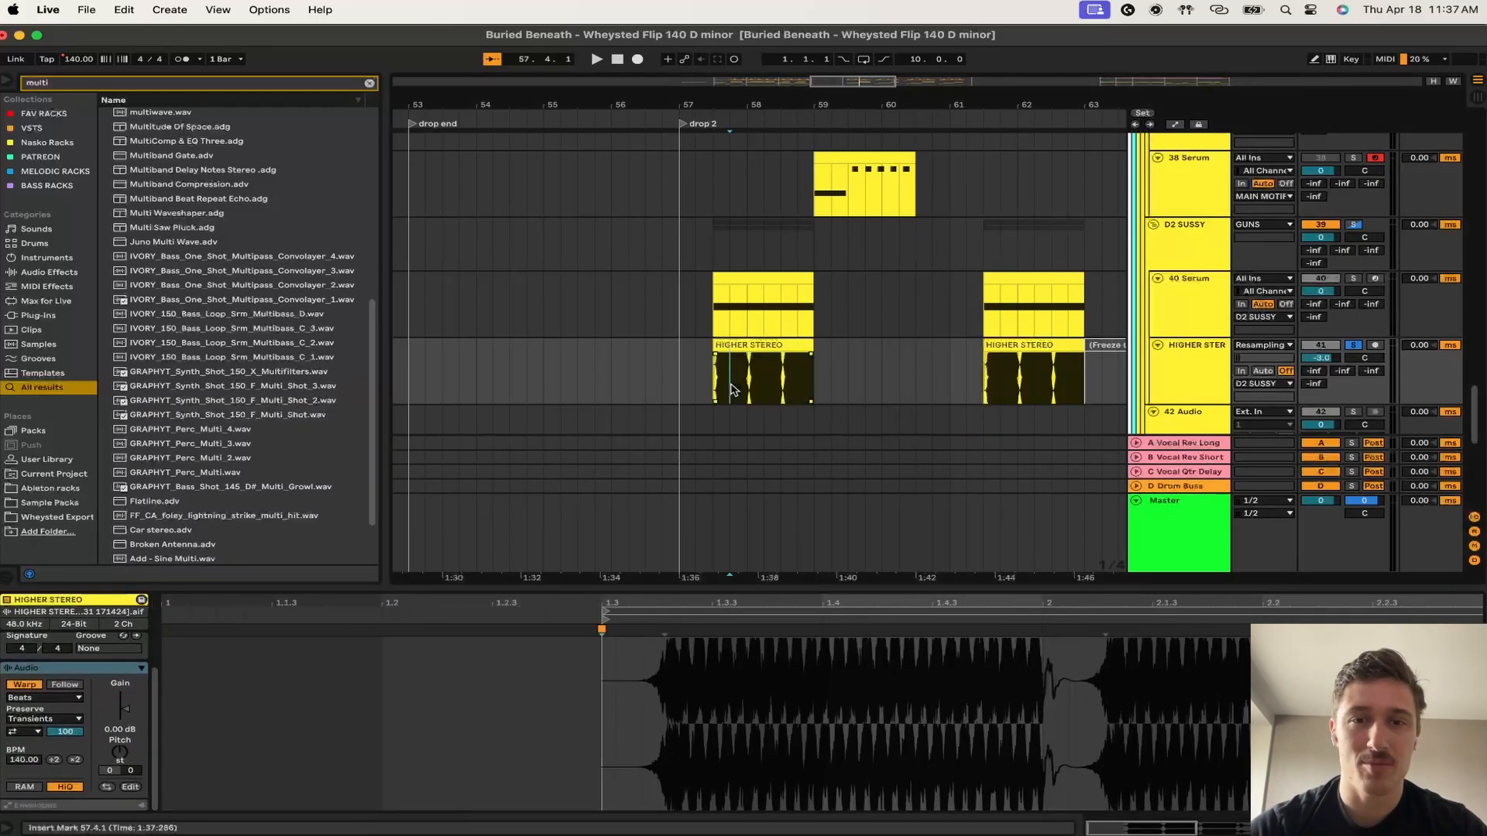
# - Show the HIGHER STEREO track's effect chain and play the soloed track from 57.3
pyautogui.click(1212, 361)
pyautogui.press('space')
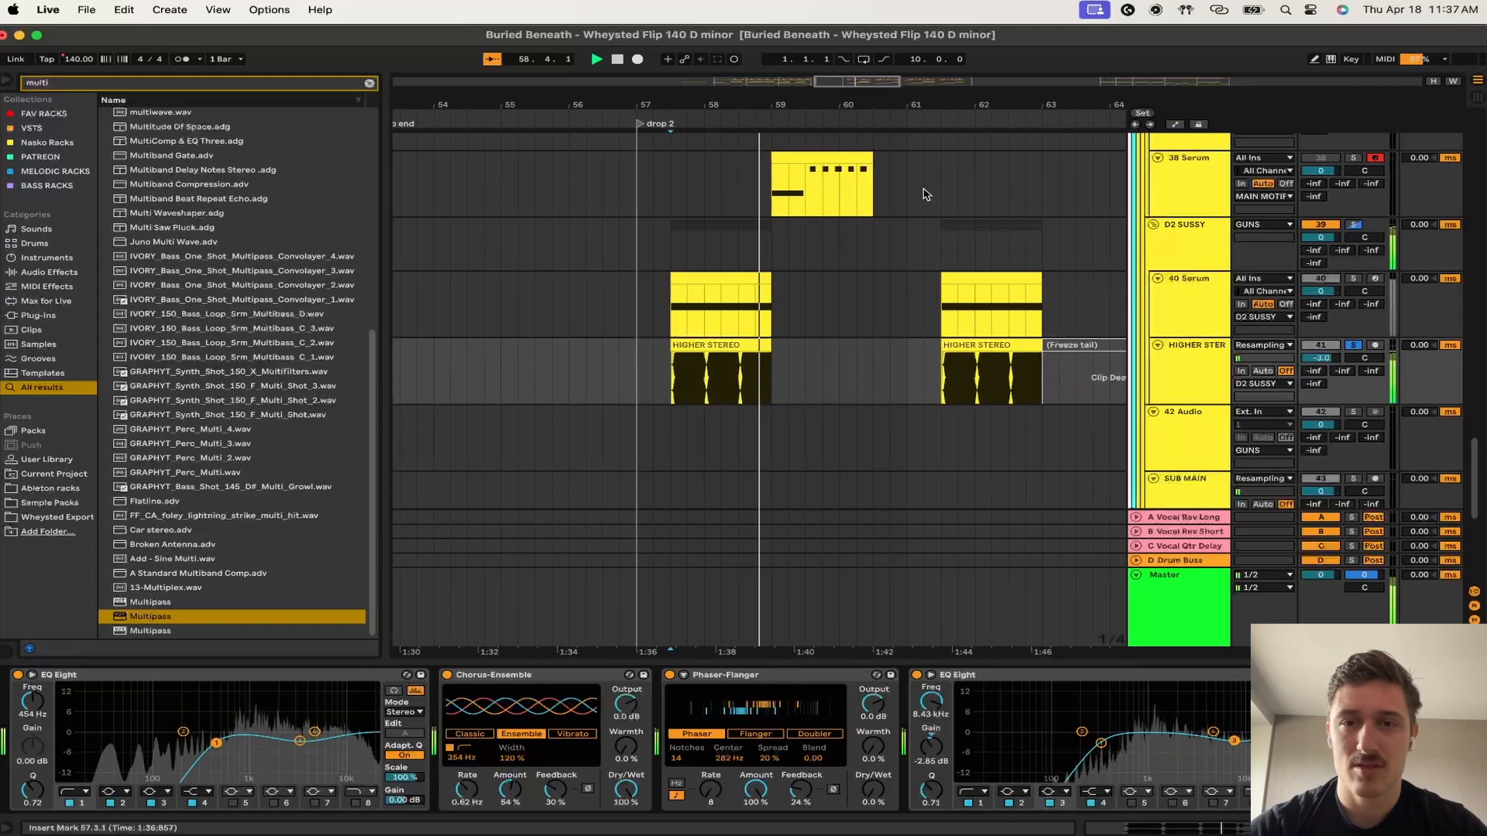
pyautogui.scroll(2, 786, 281)
pyautogui.scroll(1, 786, 281)
# - Show the D2 SUSSY group's effect chain and play the soloed group from 57.3
pyautogui.click(694, 383)
pyautogui.scroll(-10, 696, 382)
pyautogui.scroll(12, 697, 383)
pyautogui.scroll(-8, 737, 389)
pyautogui.click(1196, 263)
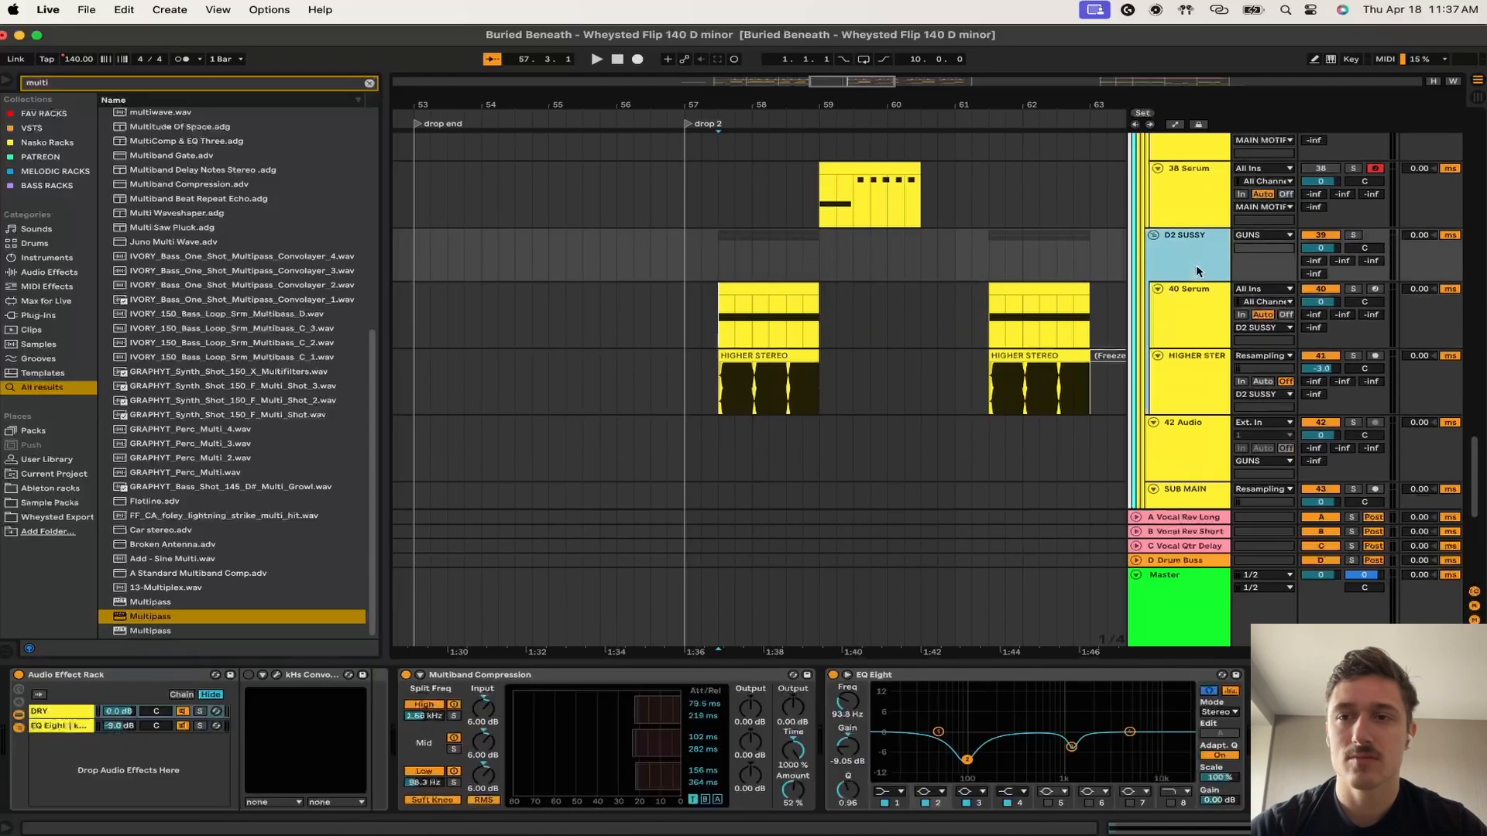
pyautogui.press('space')
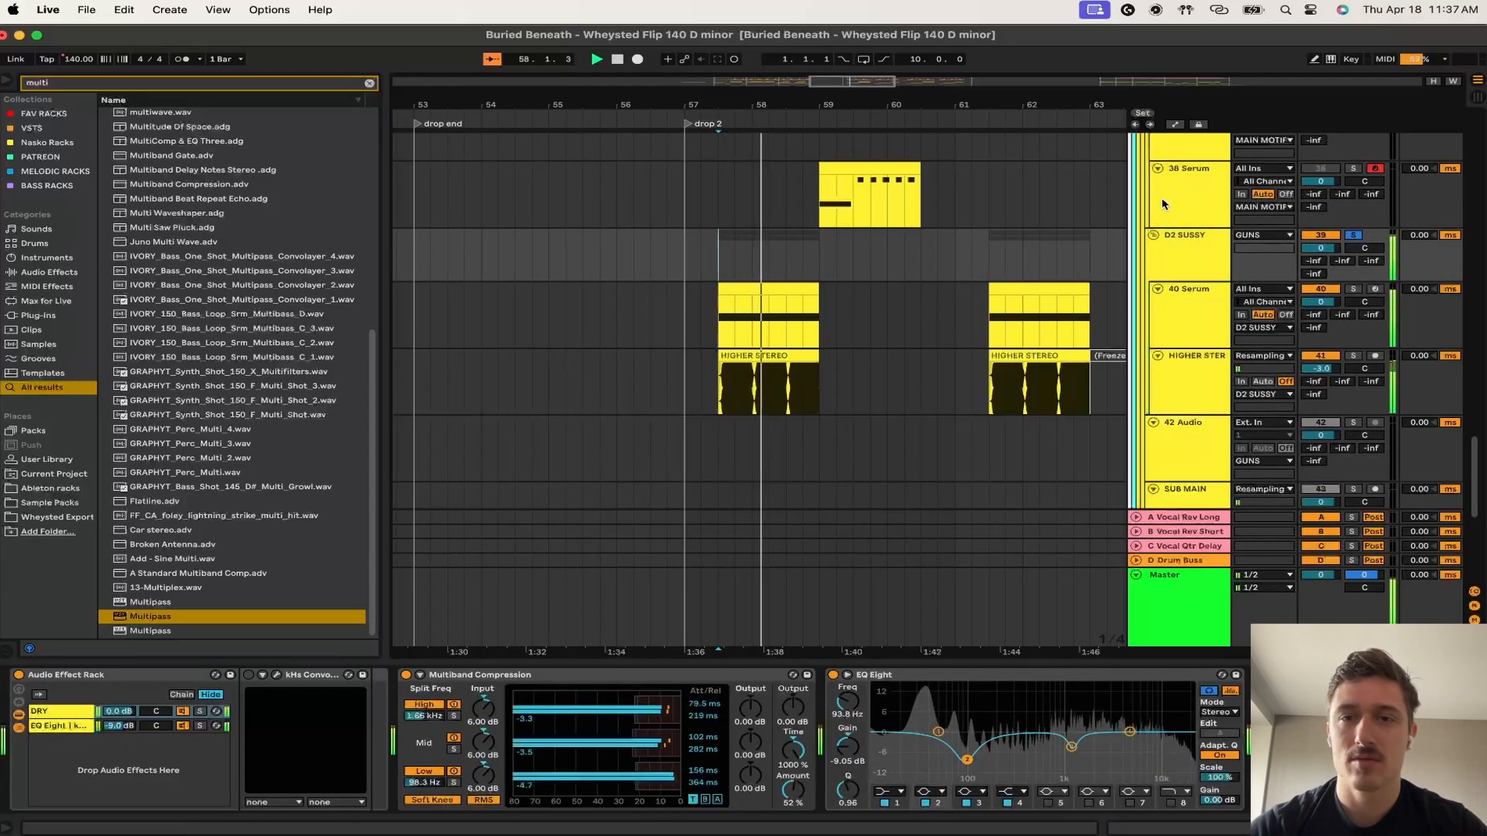
pyautogui.press('space')
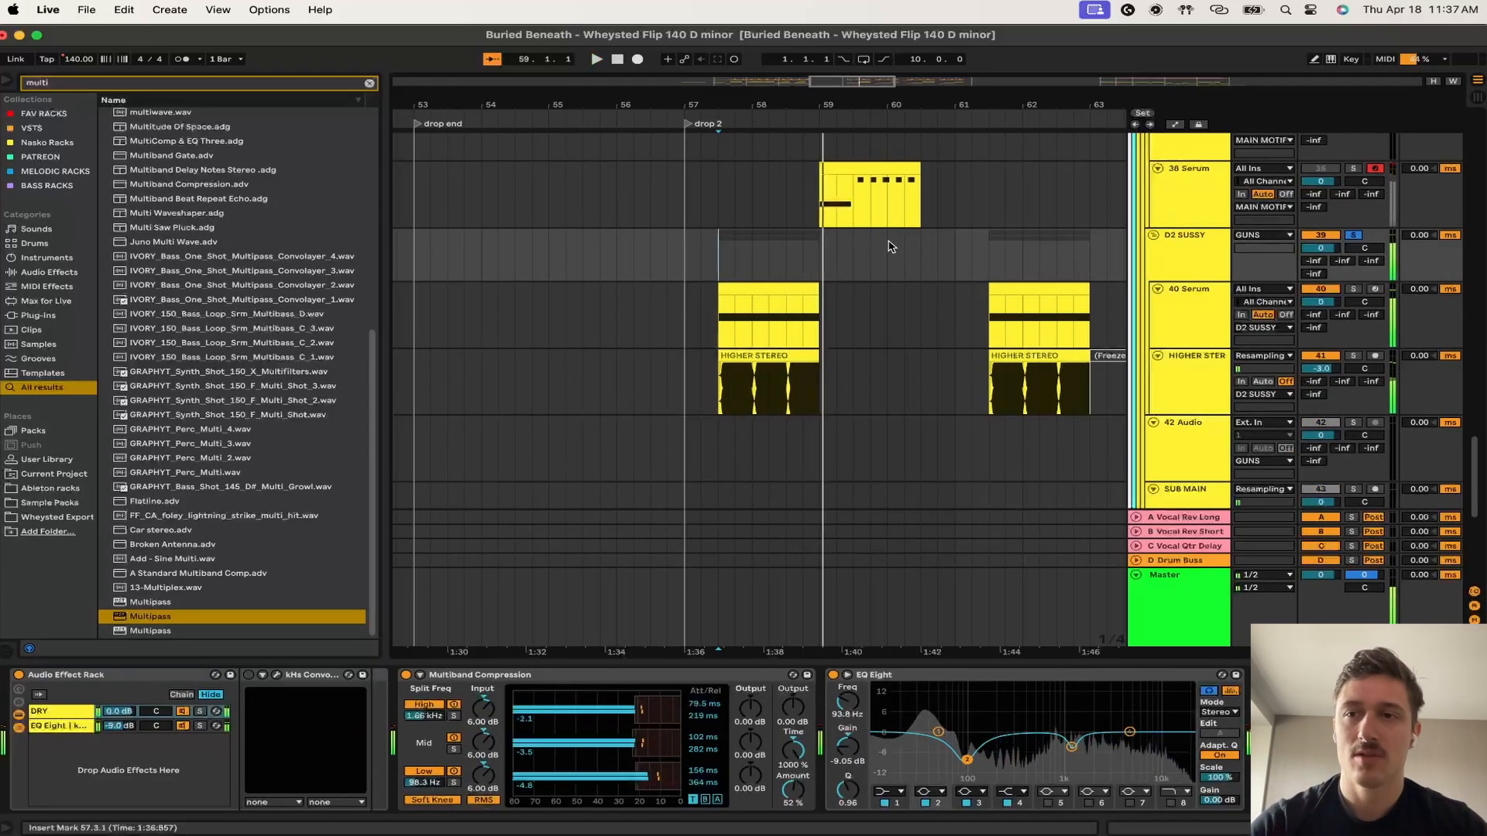
# - Place the insert marker at bar 59 on Main 1, and deactivate and collapse the 38 Serum track
pyautogui.scroll(5, 890, 240)
pyautogui.click(839, 385)
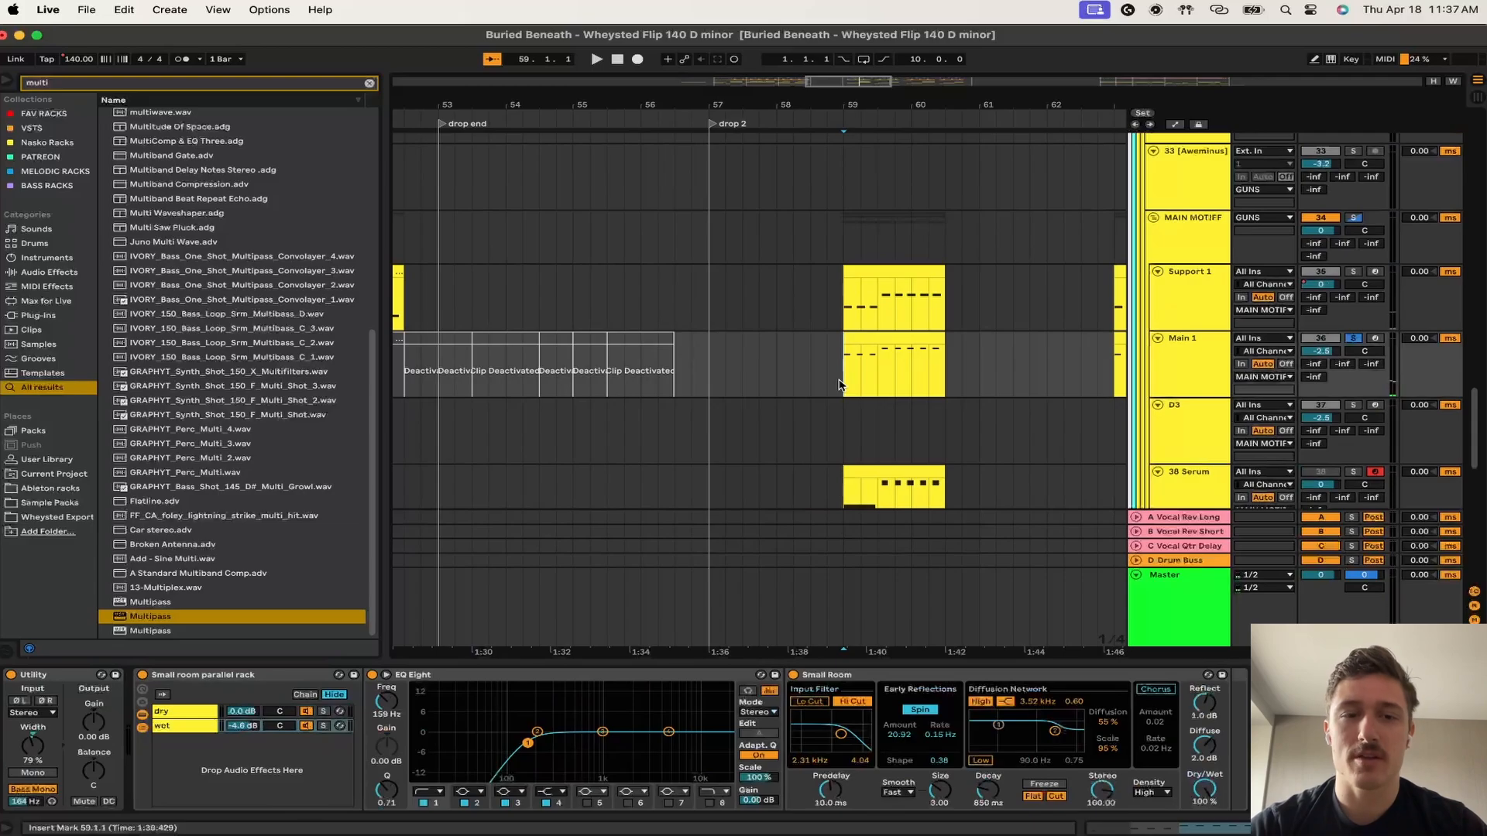
pyautogui.scroll(-5, 839, 384)
pyautogui.click(1171, 312)
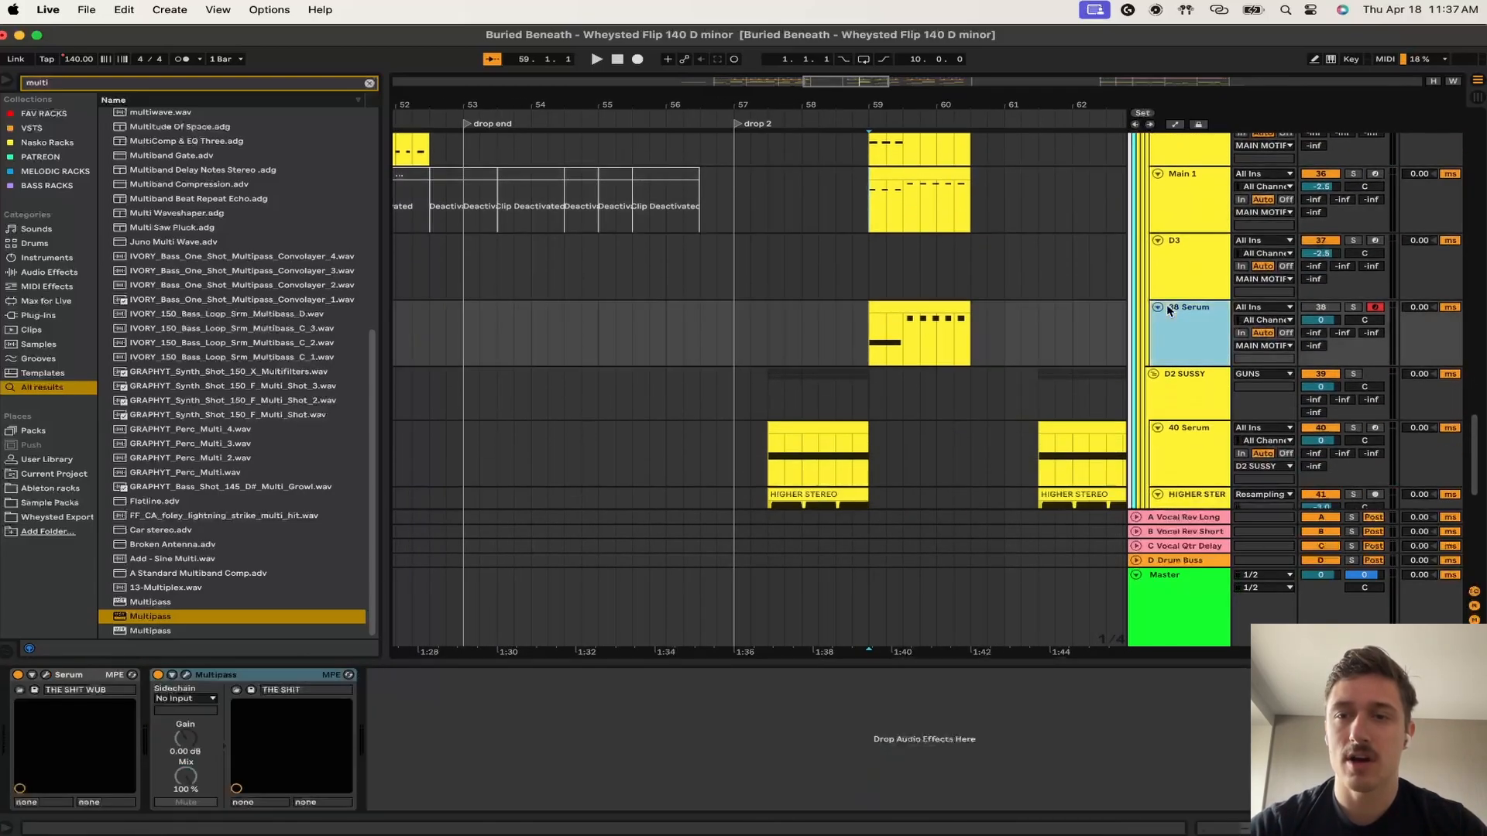
pyautogui.click(1158, 308)
# - Play the full mix from the start of drop 2 at bar 57
pyautogui.click(732, 271)
pyautogui.press('space')
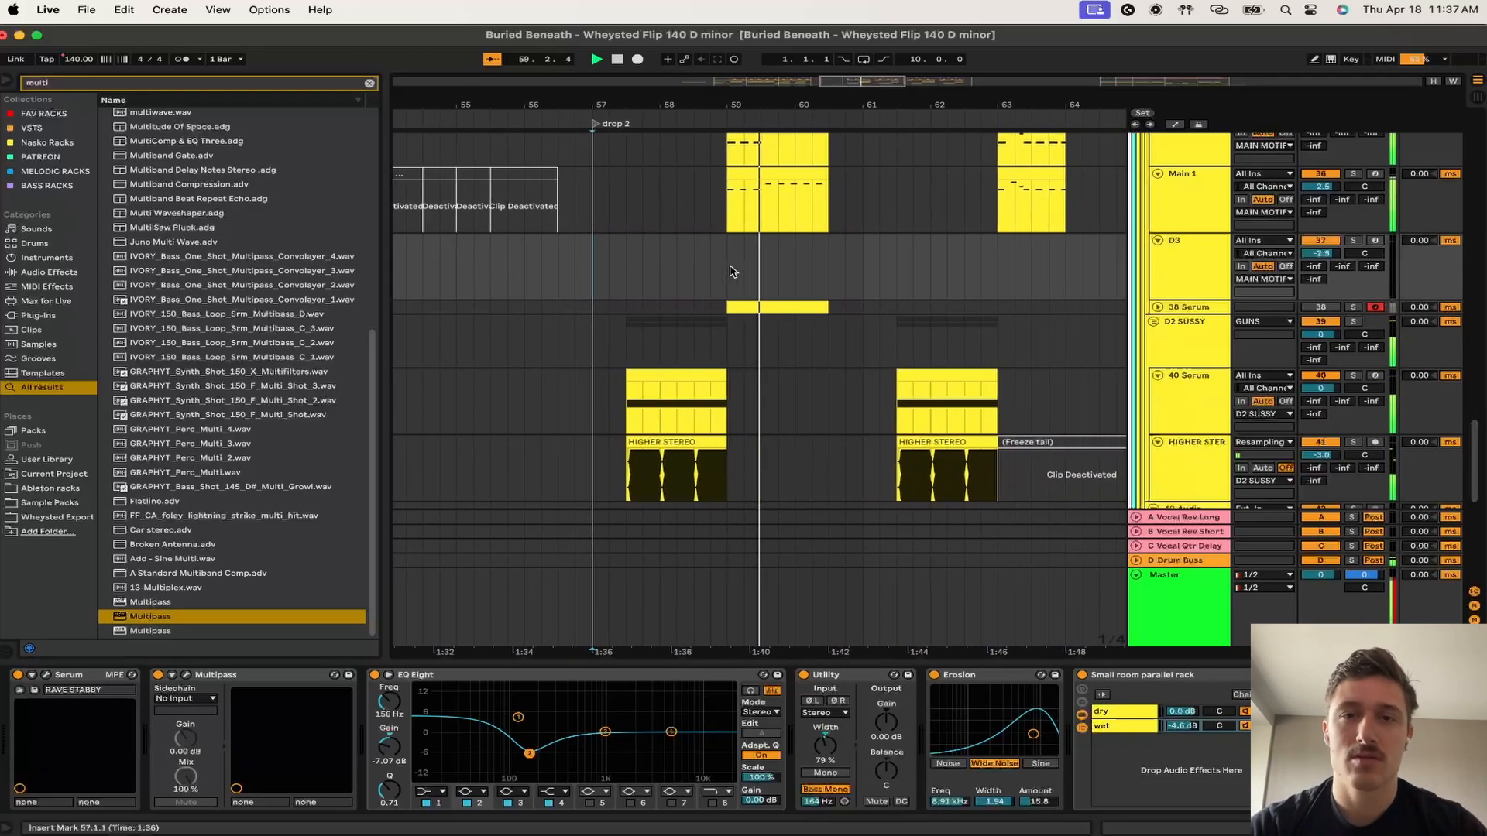
pyautogui.scroll(3, 836, 264)
pyautogui.scroll(10, 837, 263)
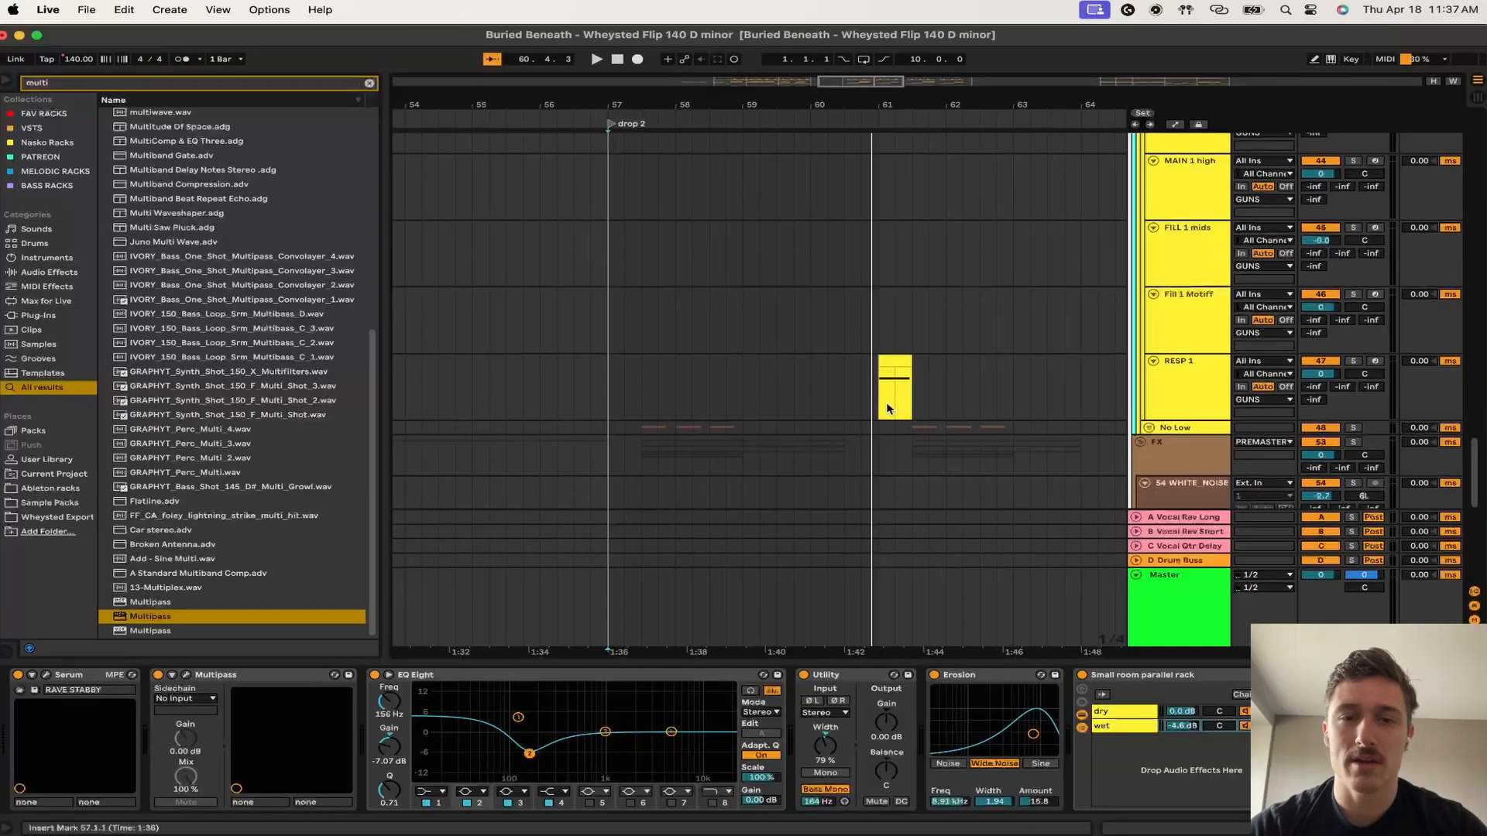
# - Expand the No Low group and play its soloed WHEY - MAIN STREAM clips from 57.3
pyautogui.scroll(-5, 886, 402)
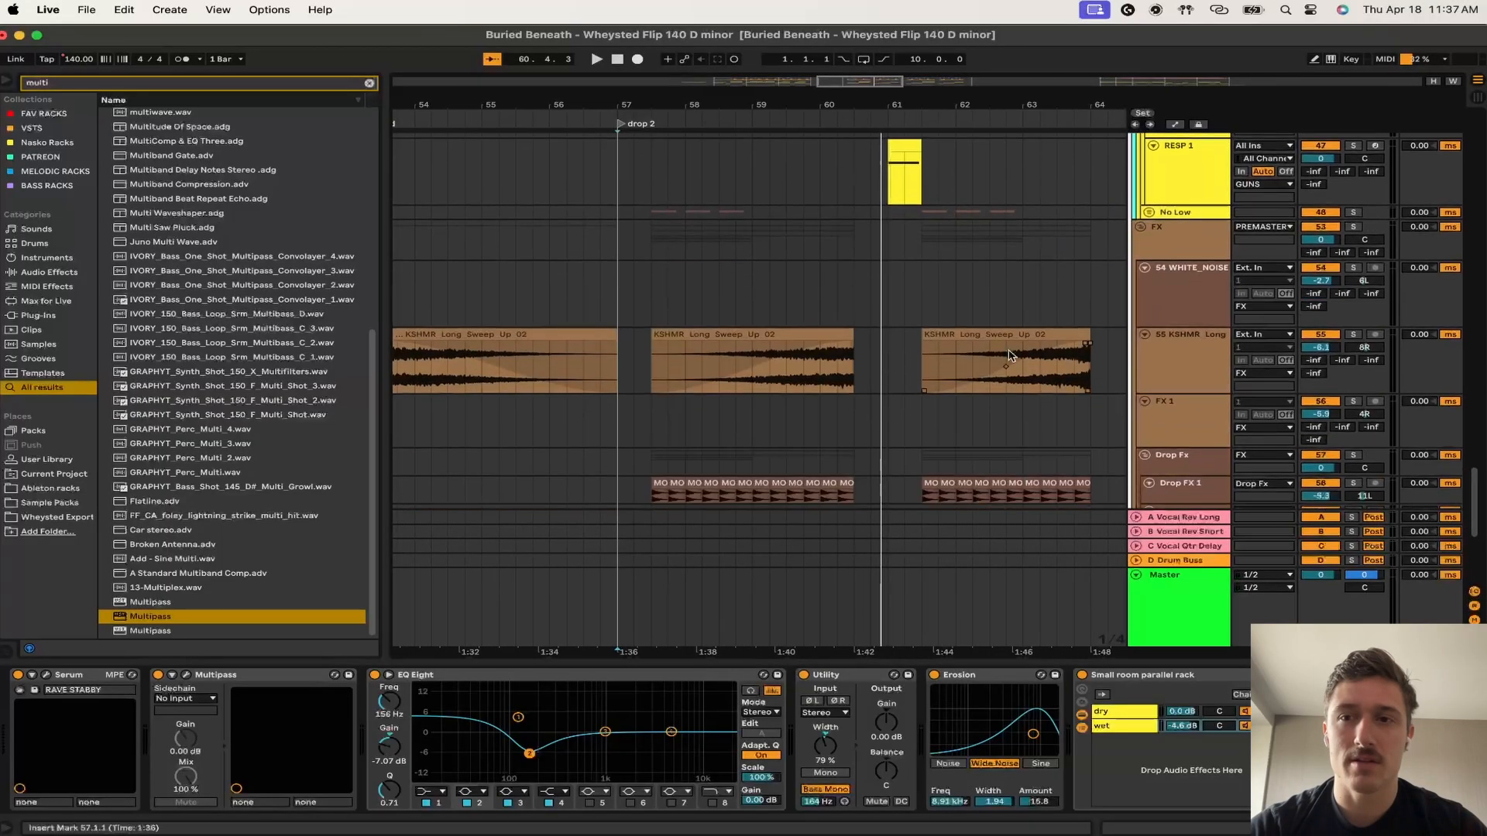
pyautogui.scroll(4, 774, 348)
pyautogui.click(645, 347)
pyautogui.scroll(5, 645, 353)
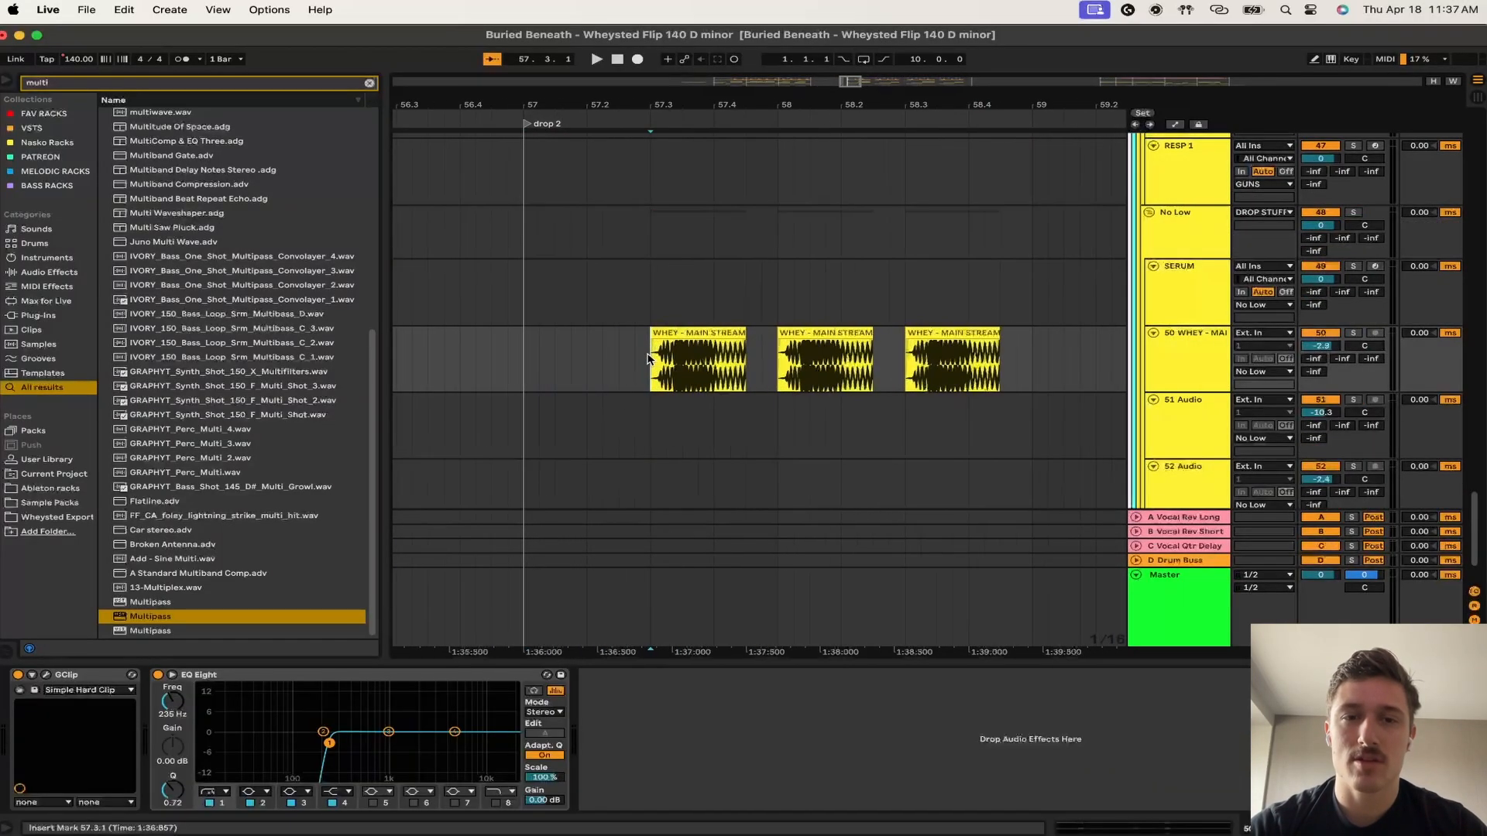
pyautogui.scroll(4, 648, 358)
pyautogui.scroll(-6, 648, 357)
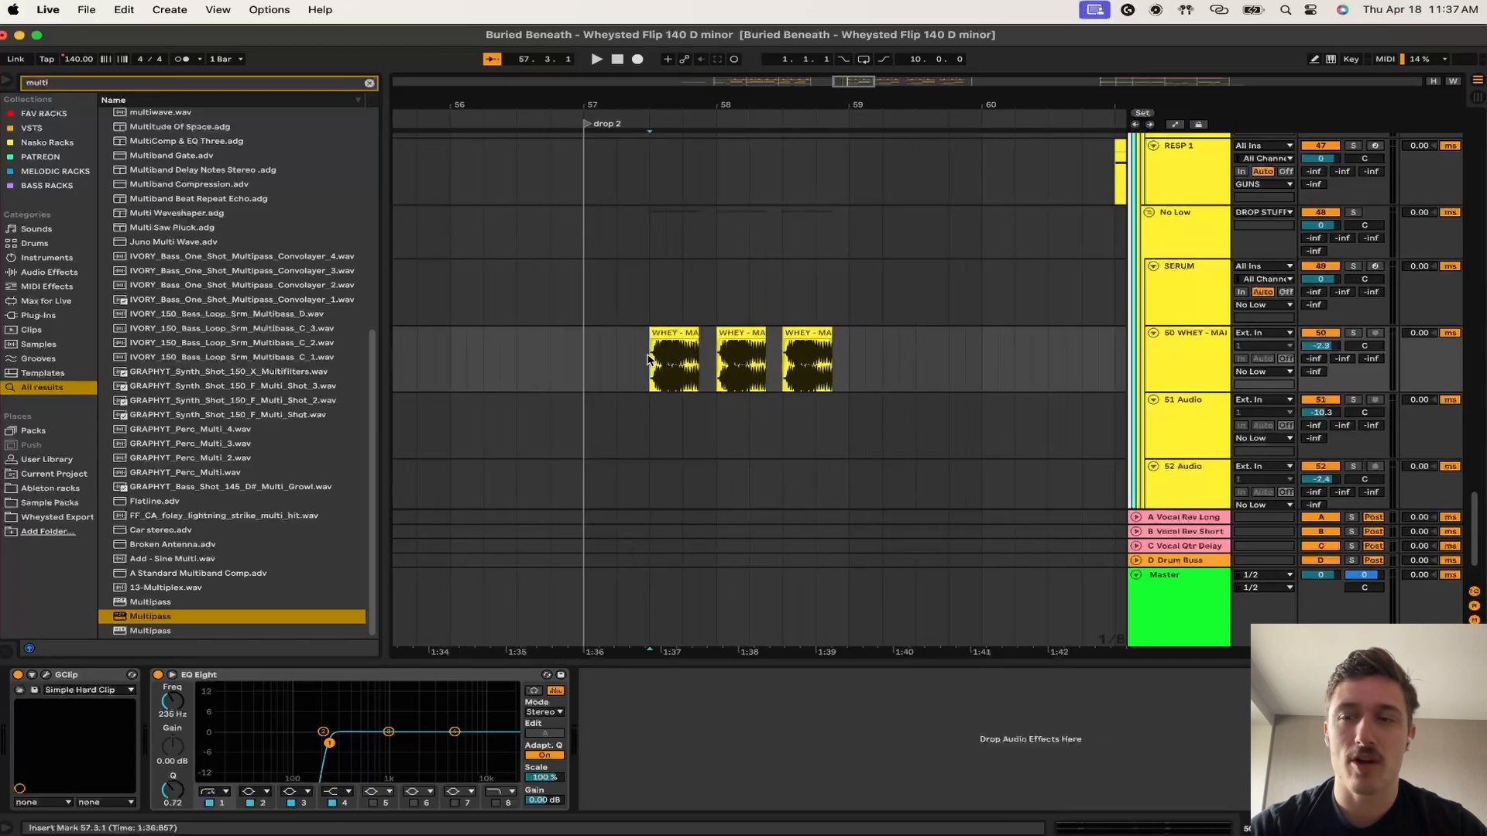
pyautogui.press('space')
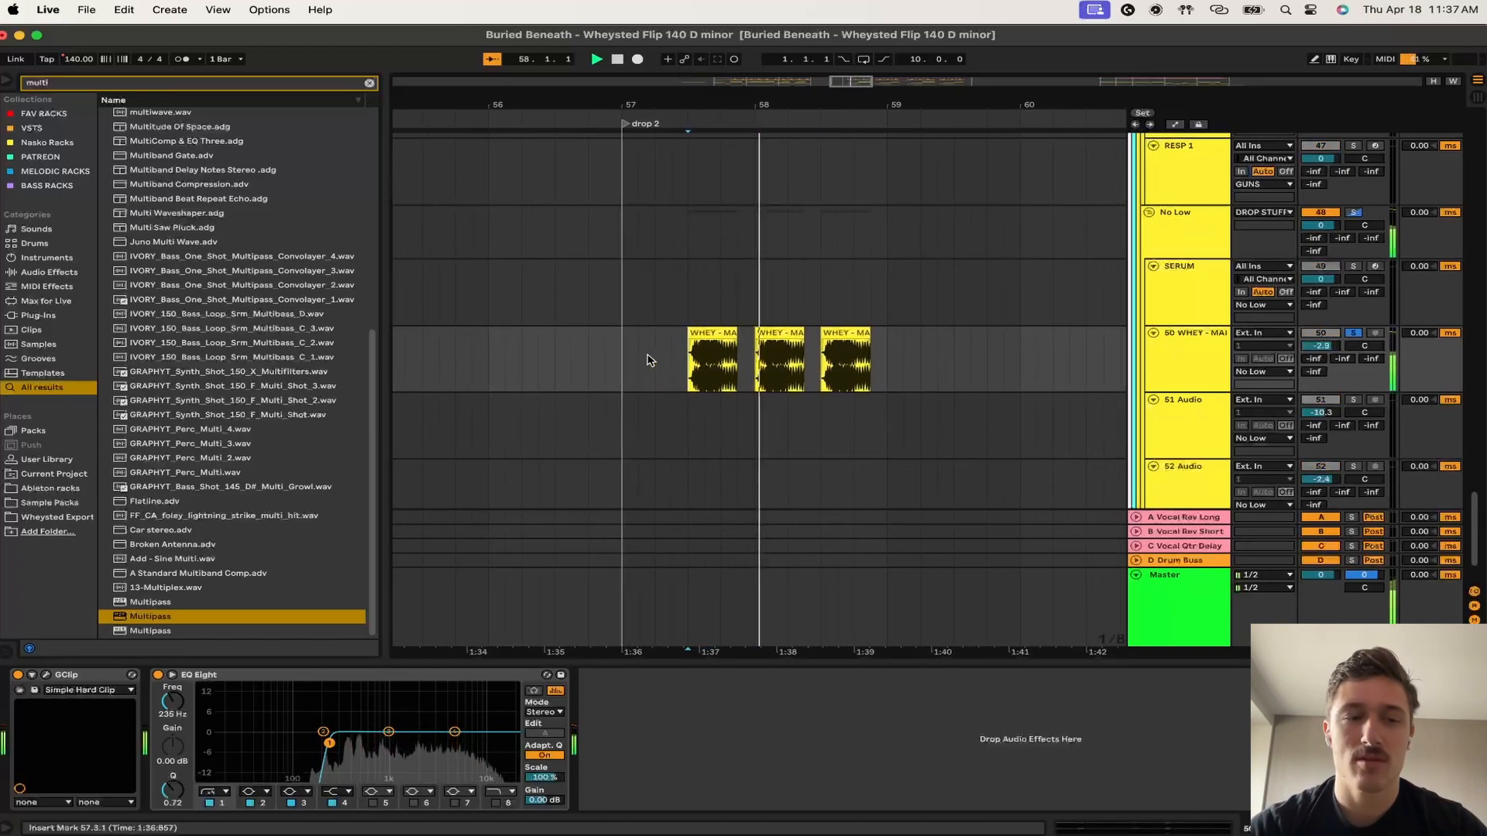
pyautogui.press('space')
pyautogui.scroll(-3, 800, 358)
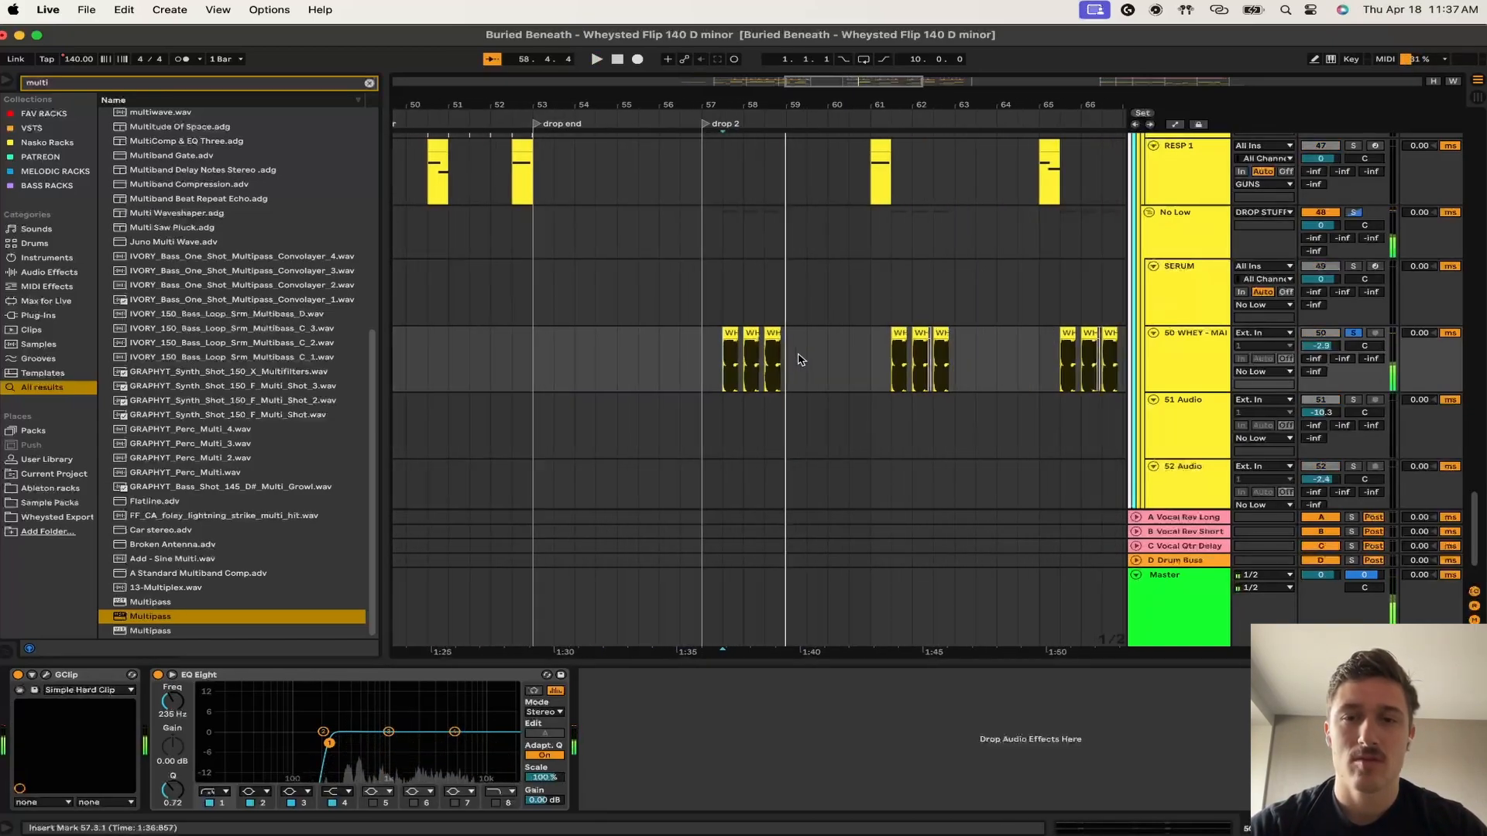
# - Play the soloed 50 WHEY track's repeated clips from 61.3 and from 69.3
pyautogui.click(900, 348)
pyautogui.press('space')
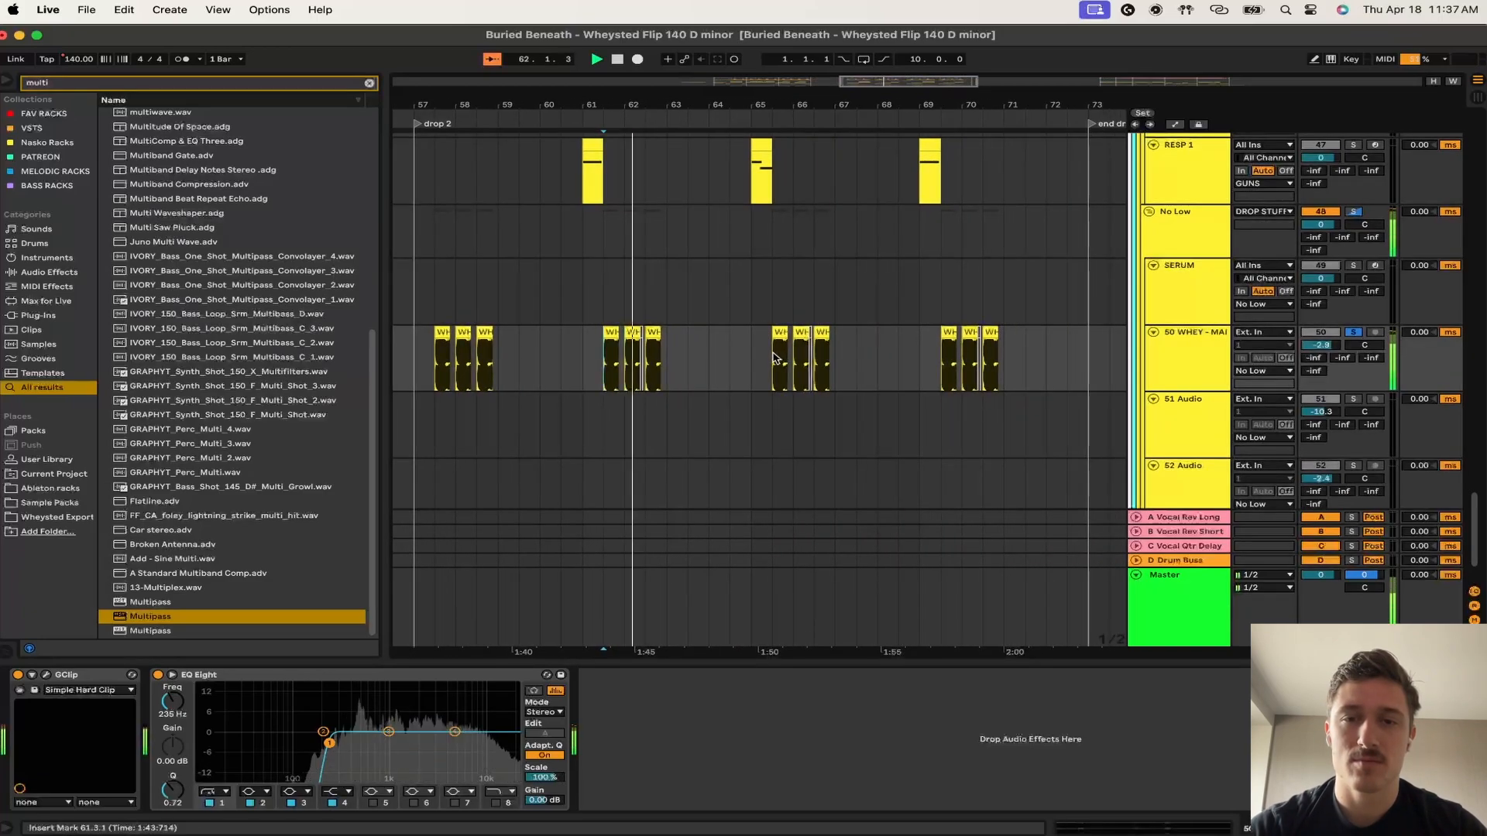
pyautogui.click(879, 357)
pyautogui.press('space')
pyautogui.hscroll(-5, 706, 347)
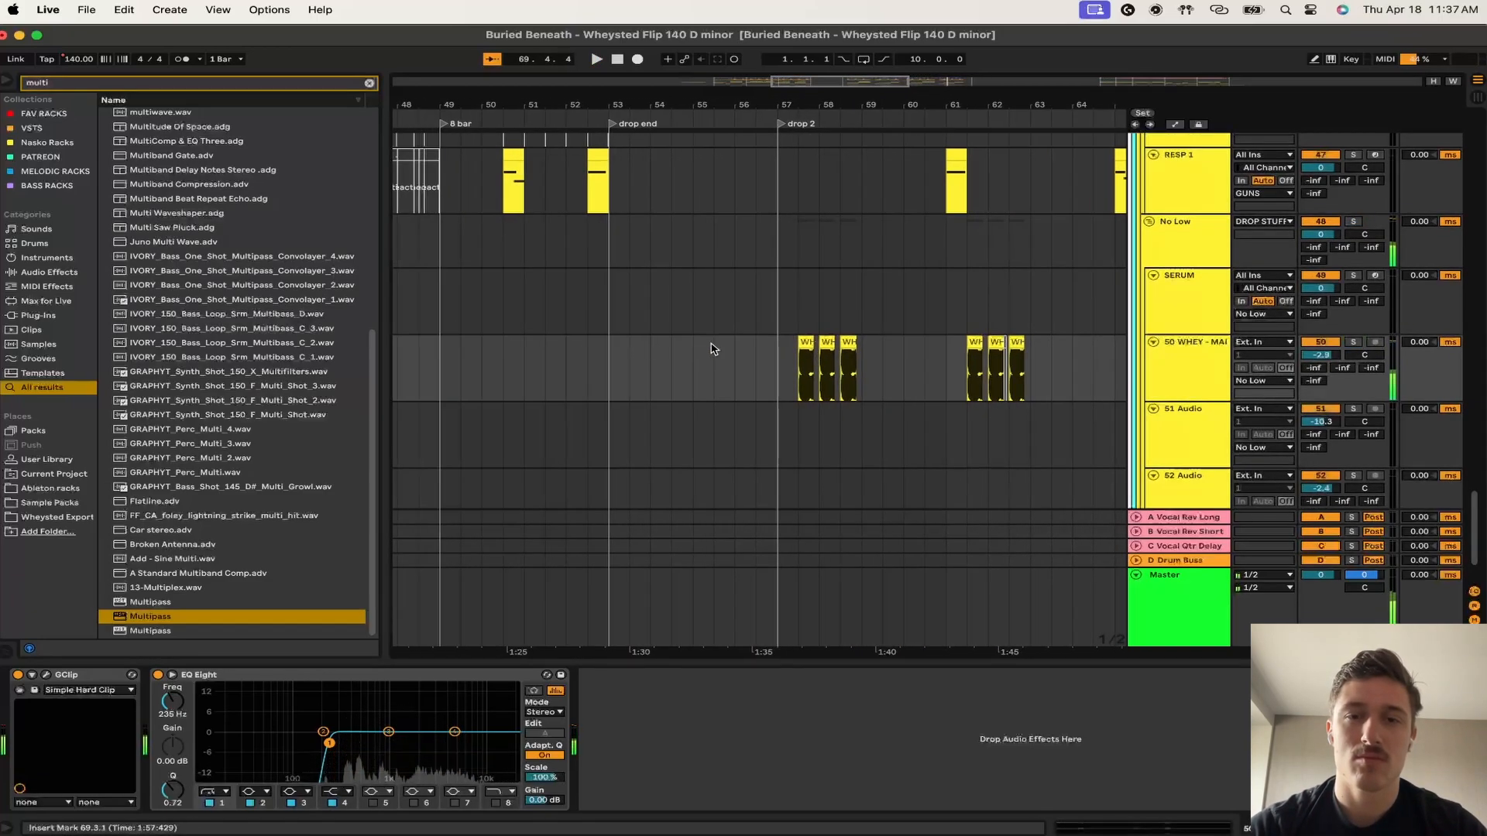
# - Play the unsoloed drop 2 again from bar 57, and place the insert marker on RESP 1 at bar 61
pyautogui.click(785, 308)
pyautogui.press('space')
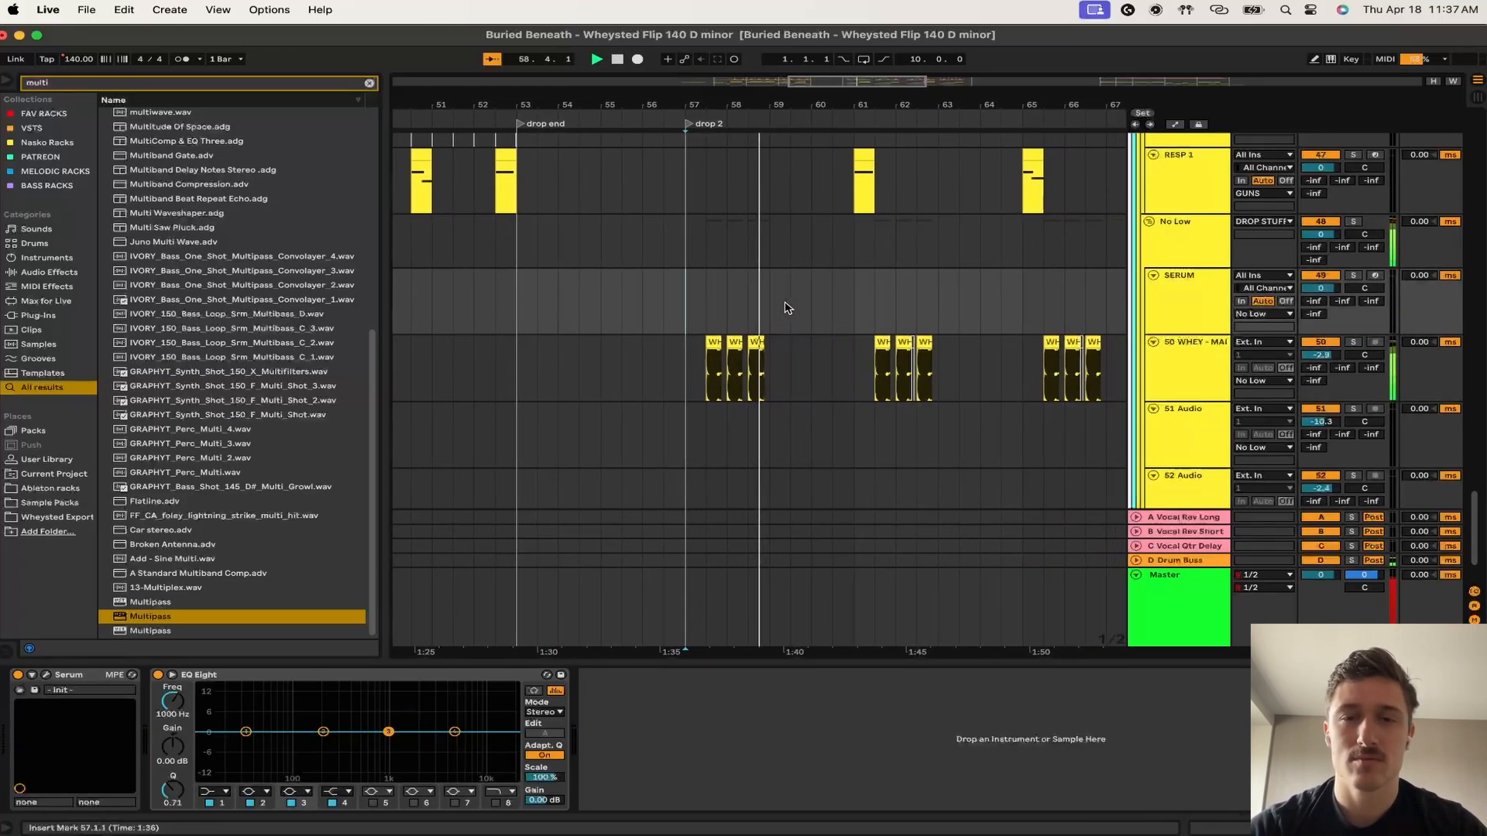
pyautogui.scroll(3, 798, 327)
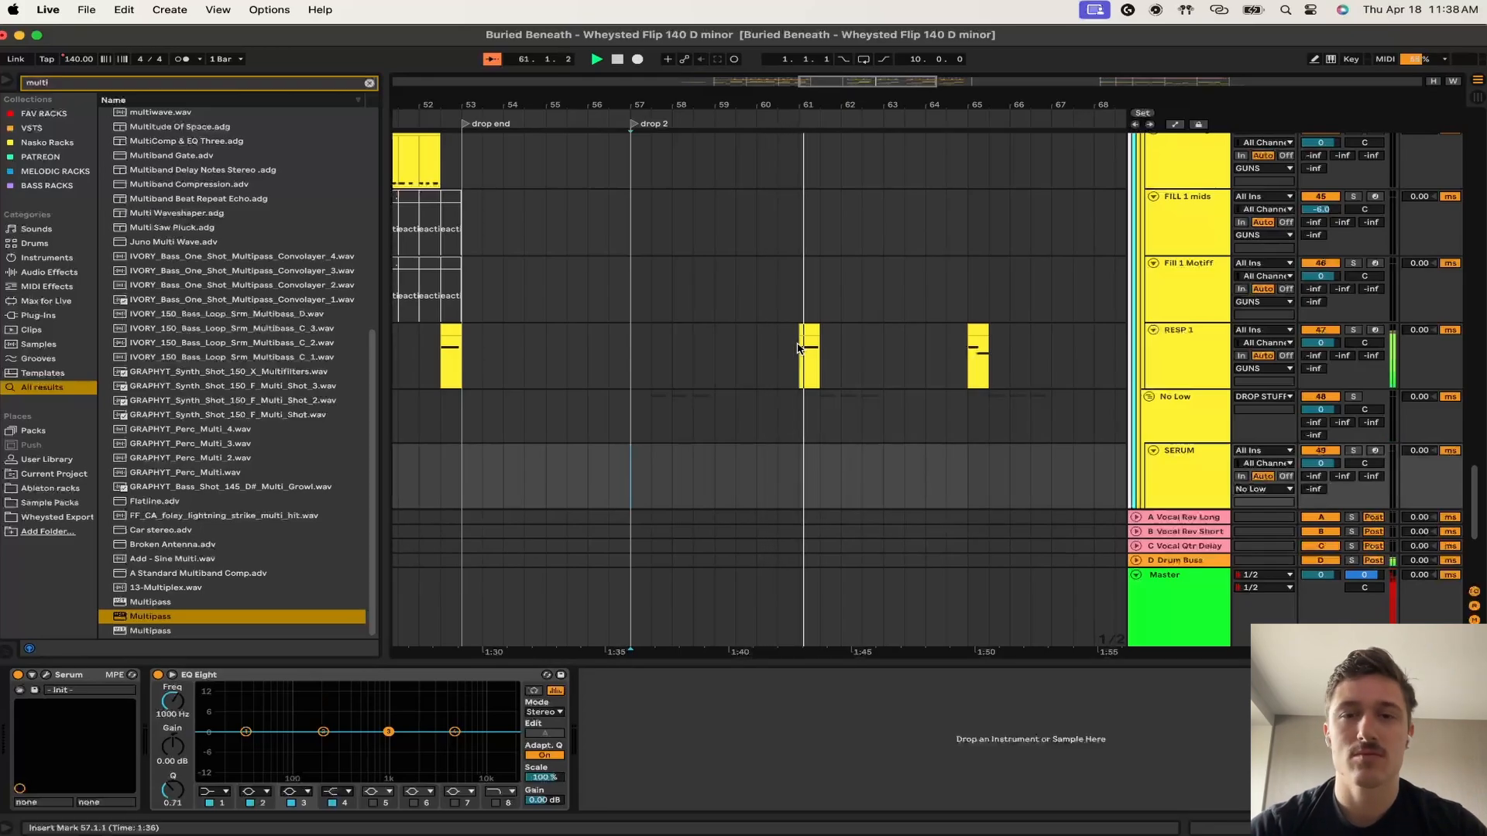
pyautogui.press('space')
pyautogui.click(801, 349)
# - Play the soloed KAI WAV track's short original mix clip from 60.3
pyautogui.scroll(15, 803, 350)
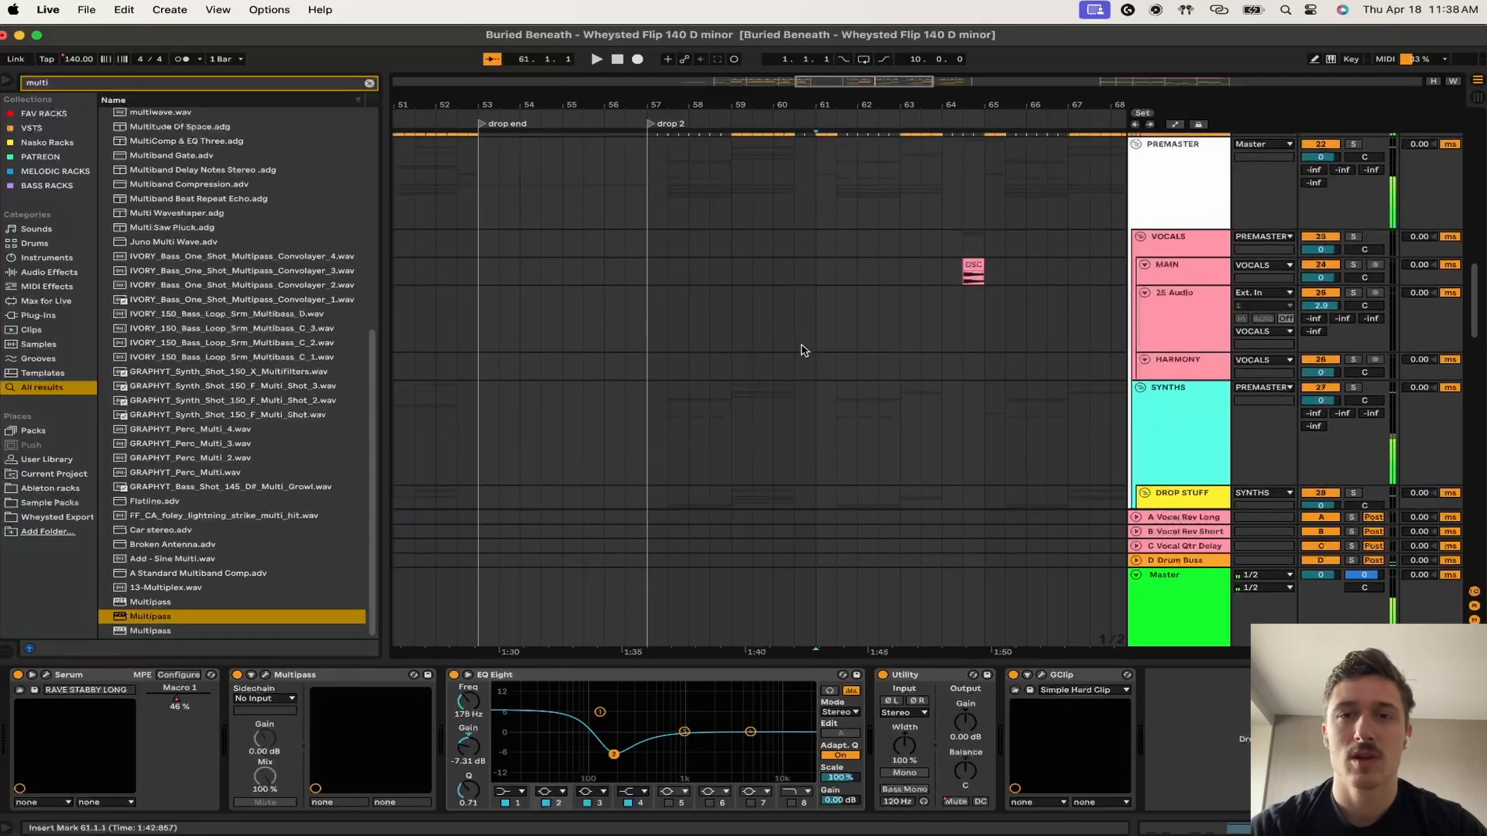
pyautogui.click(805, 206)
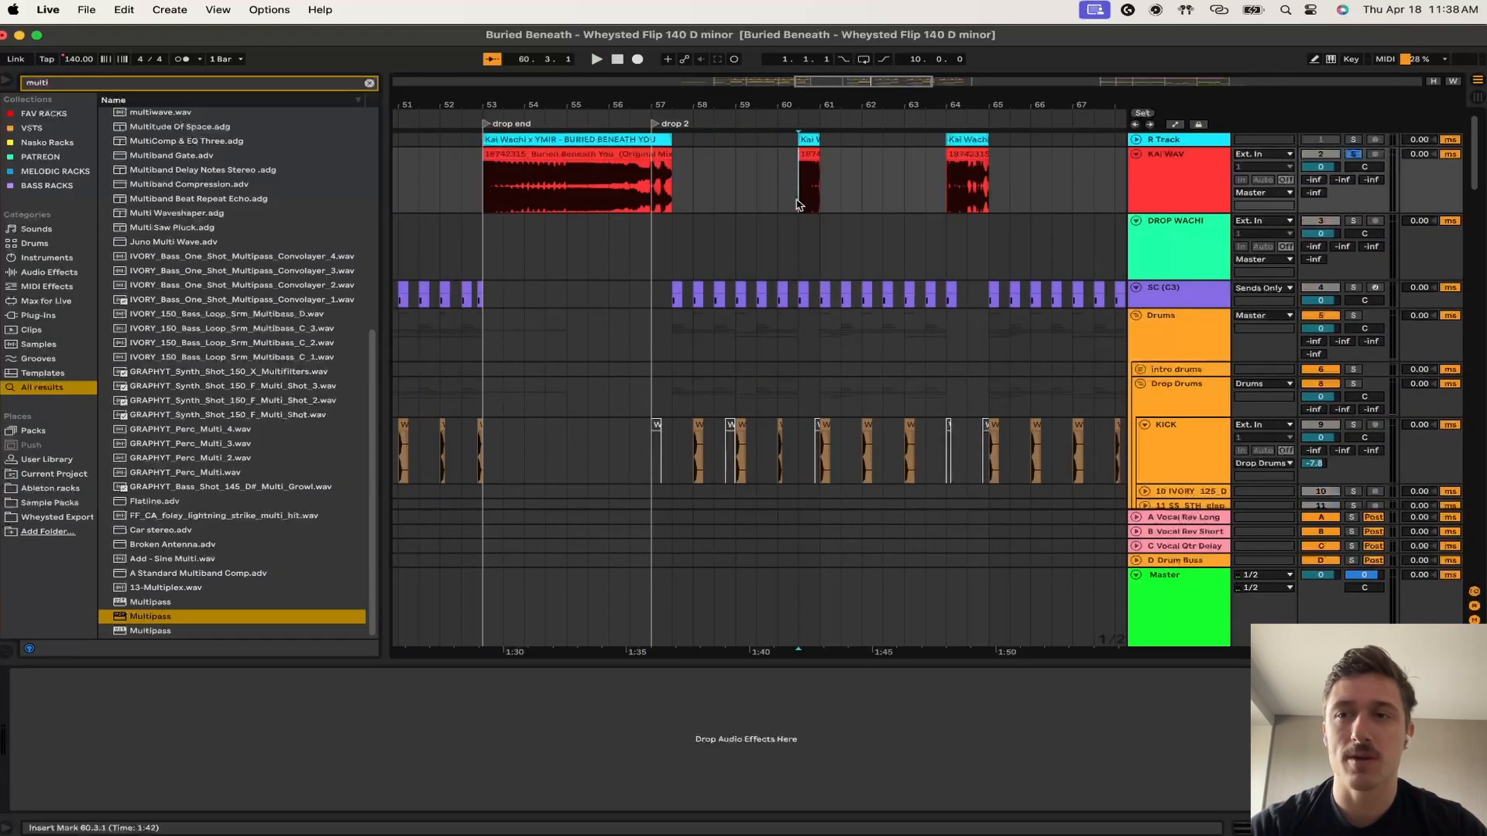
pyautogui.hscroll(2, 921, 232)
pyautogui.press('space')
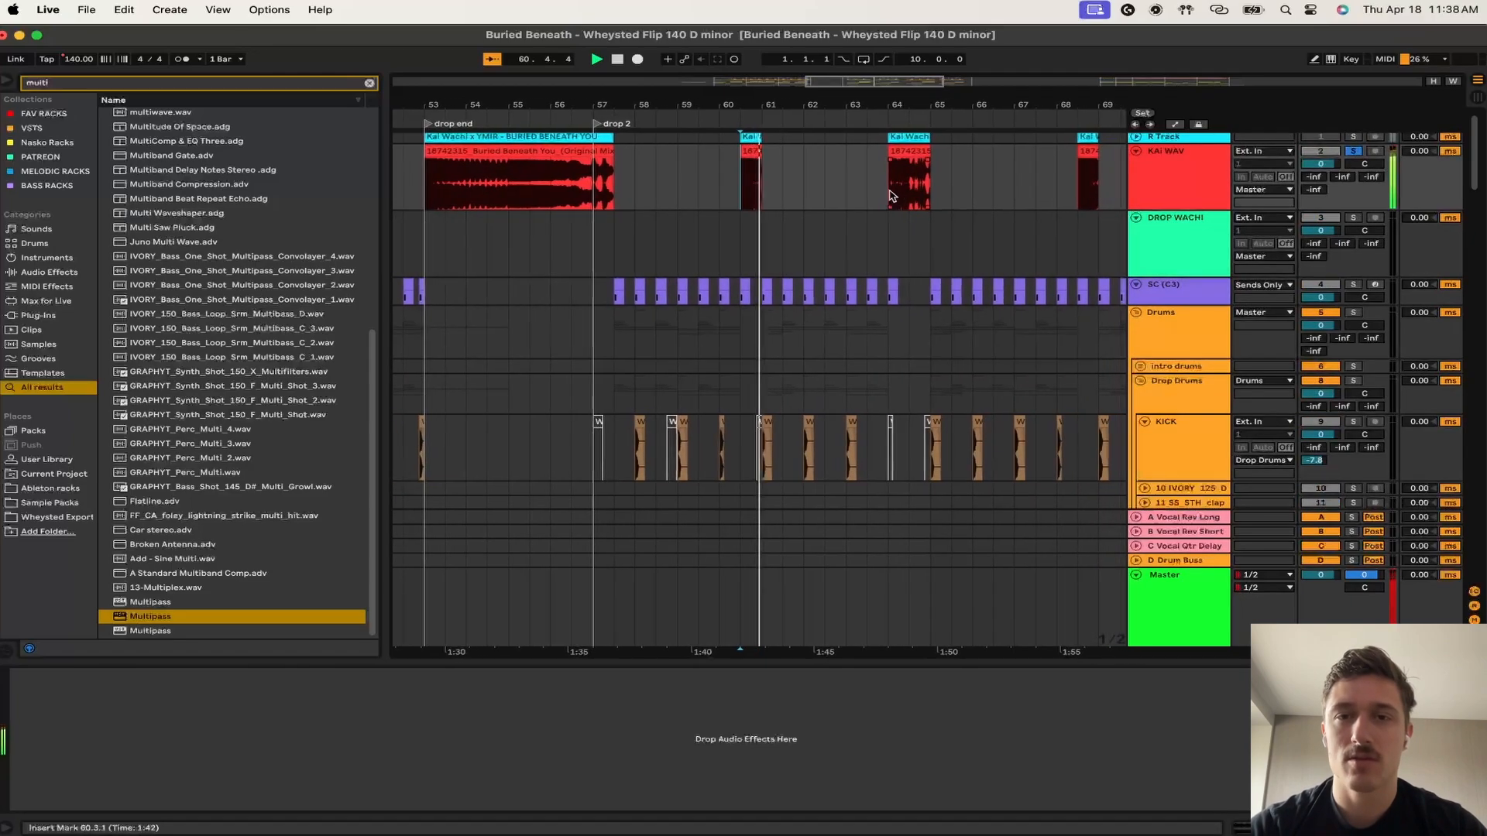
# - Play the soloed KAI WAV track's original mix clips from 64.1 and from 72.1
pyautogui.click(885, 193)
pyautogui.press('space')
pyautogui.press('space')
pyautogui.scroll(-1, 953, 220)
pyautogui.hscroll(1, 953, 220)
pyautogui.scroll(1, 878, 210)
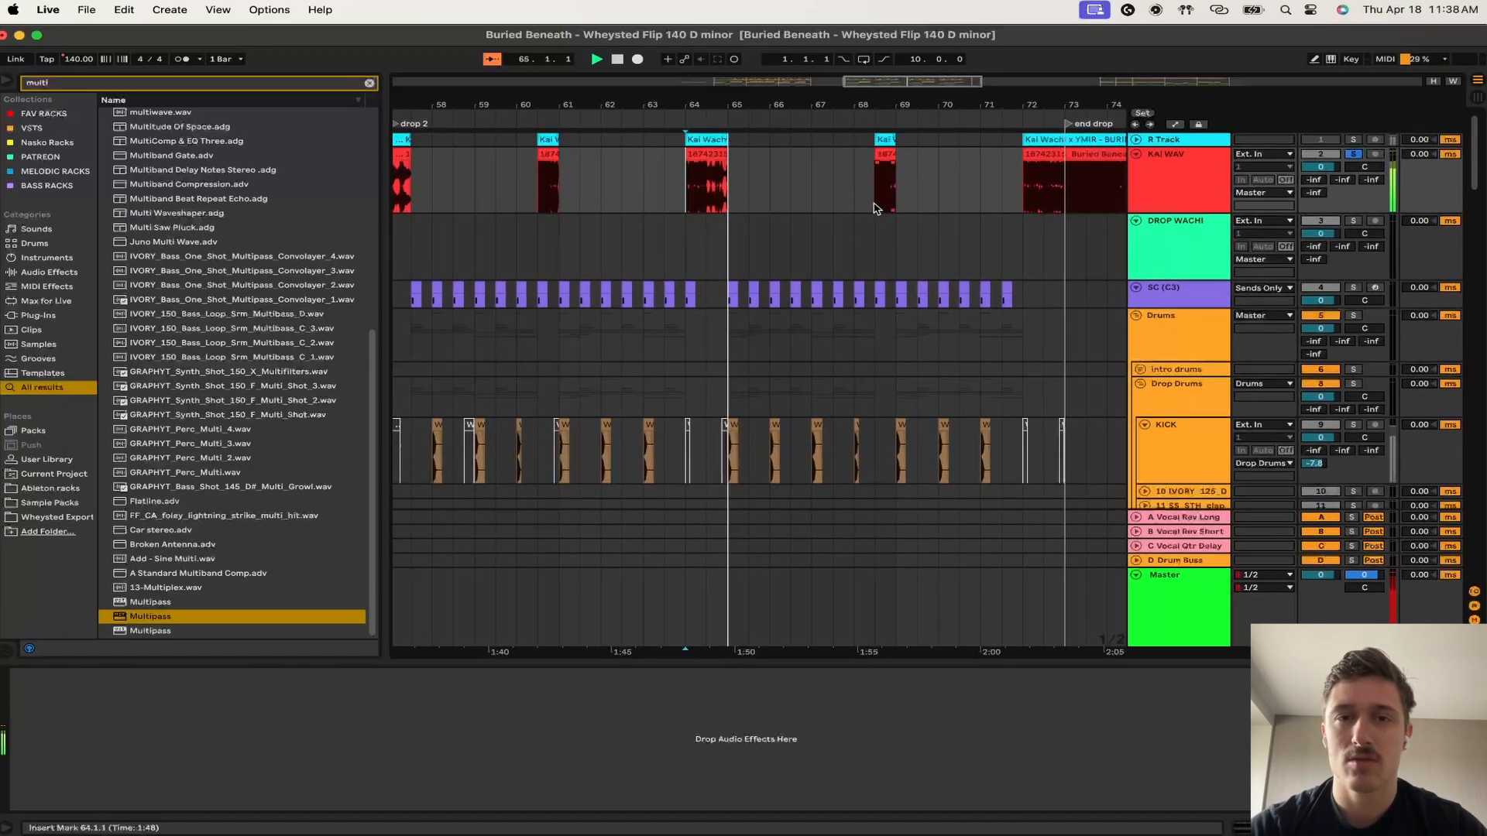
pyautogui.click(1024, 191)
pyautogui.press('space')
pyautogui.press('space')
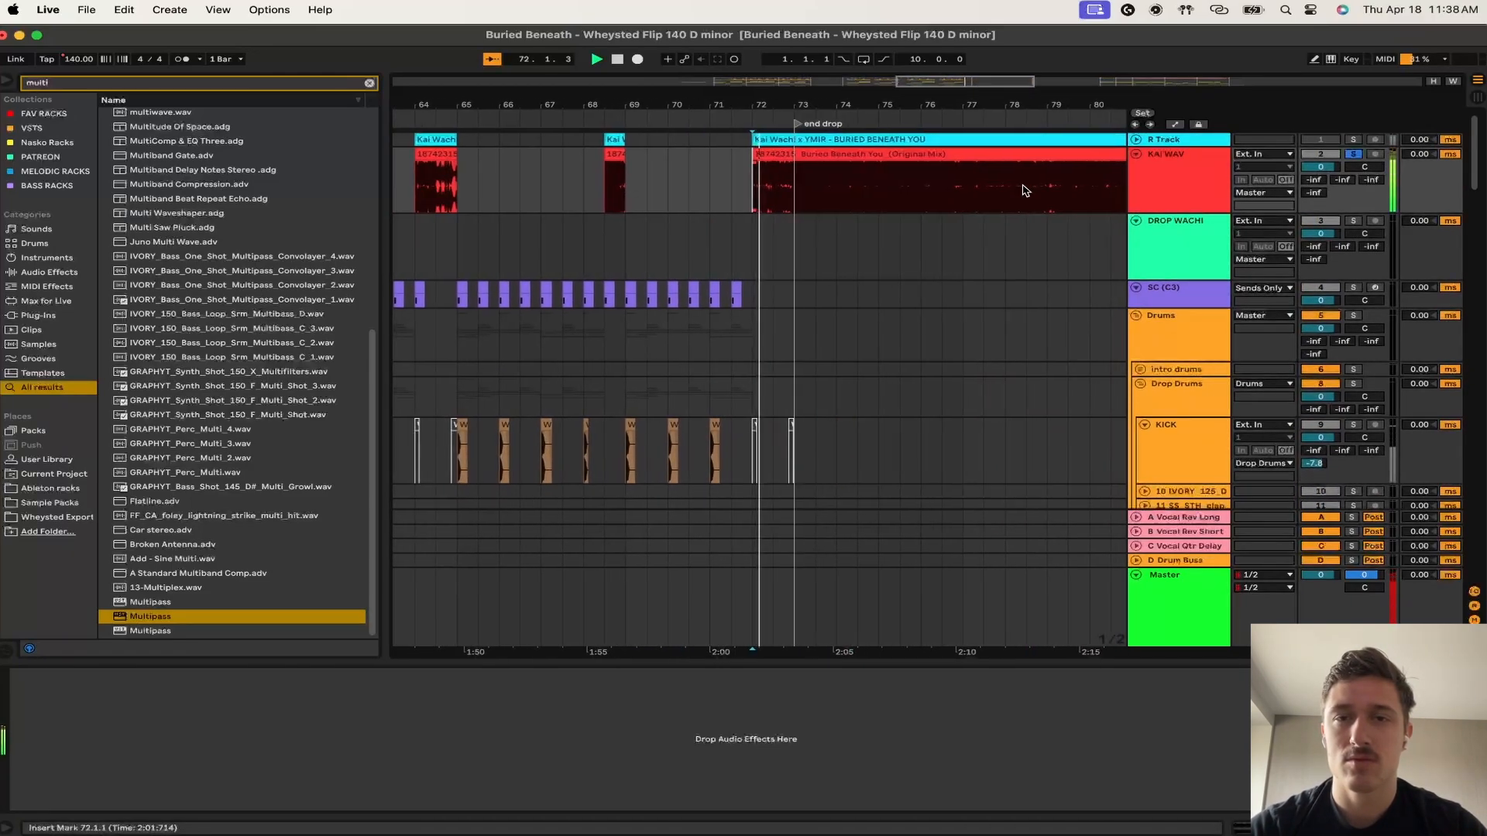
# - Stop playback and place the insert marker on the MAIN vocal track at bar 64
pyautogui.hscroll(-5, 674, 214)
pyautogui.scroll(-5, 666, 213)
pyautogui.press('space')
pyautogui.scroll(-6, 666, 214)
pyautogui.hscroll(2, 665, 213)
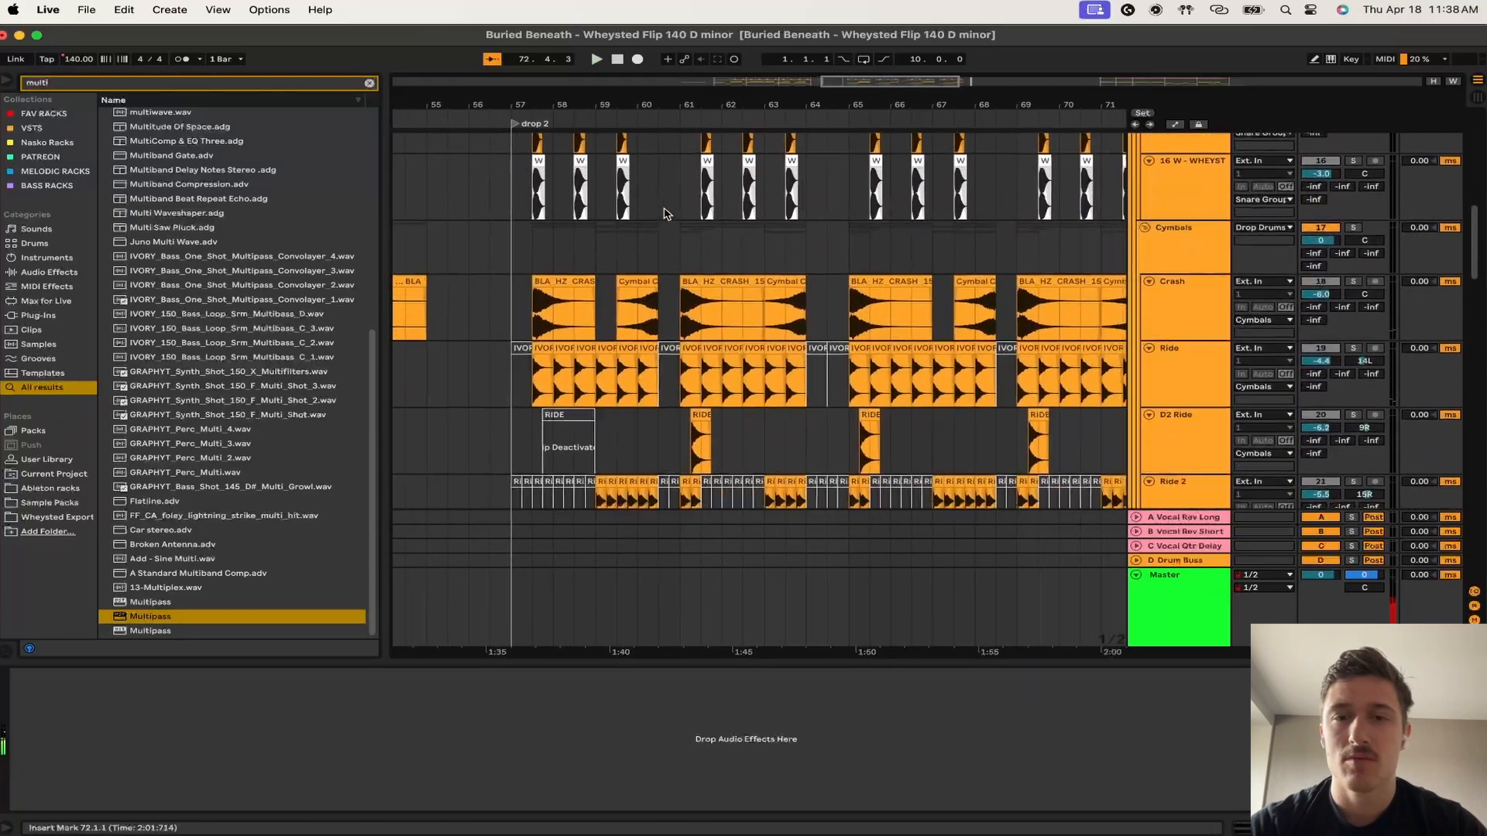
pyautogui.click(706, 335)
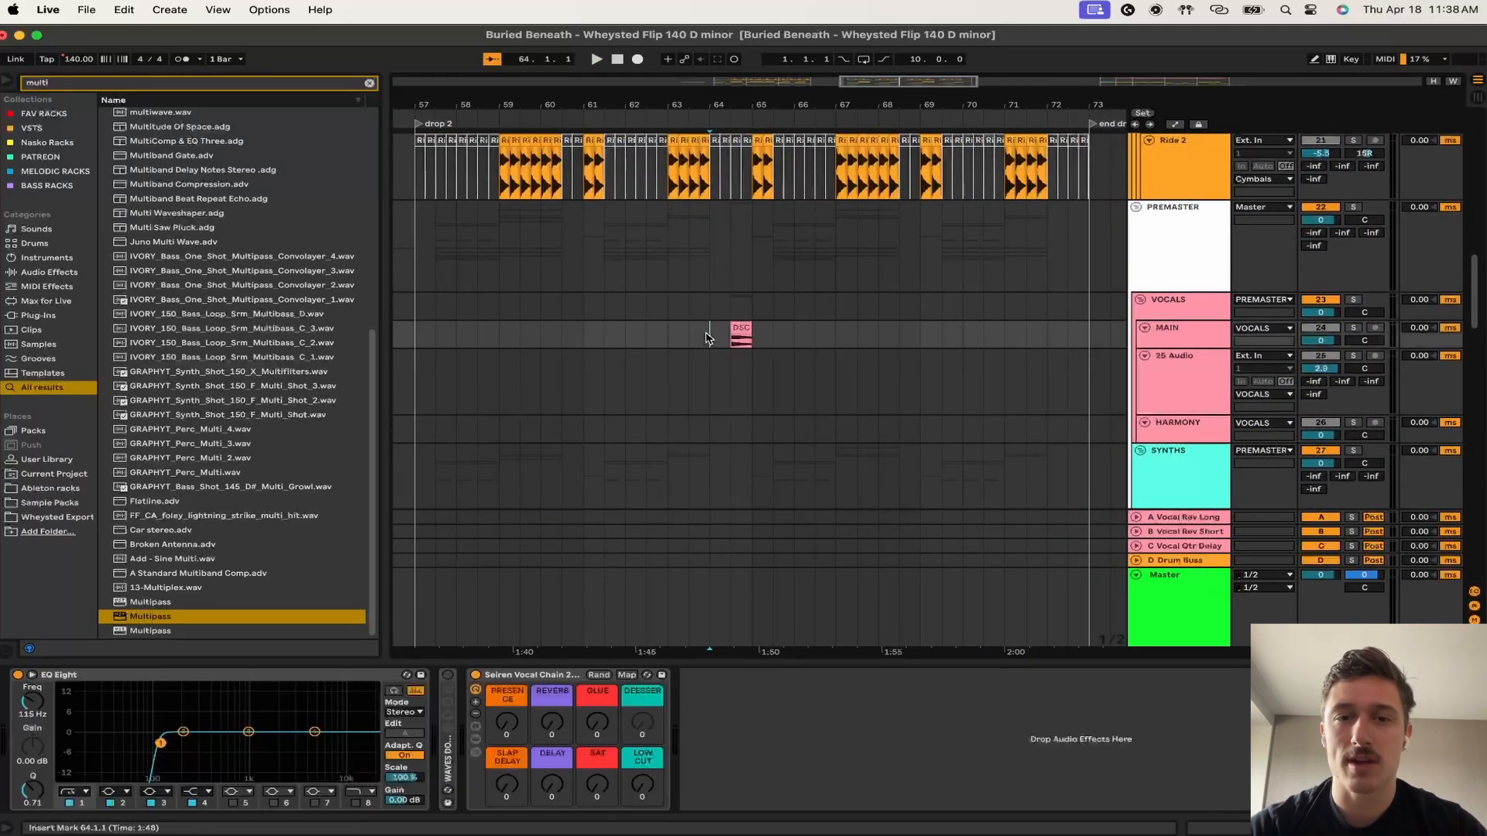
# - Play the soloed MAIN vocal clip from bar 64, and play the full mix from the same bar
pyautogui.scroll(10, 733, 325)
pyautogui.hscroll(-1, 733, 325)
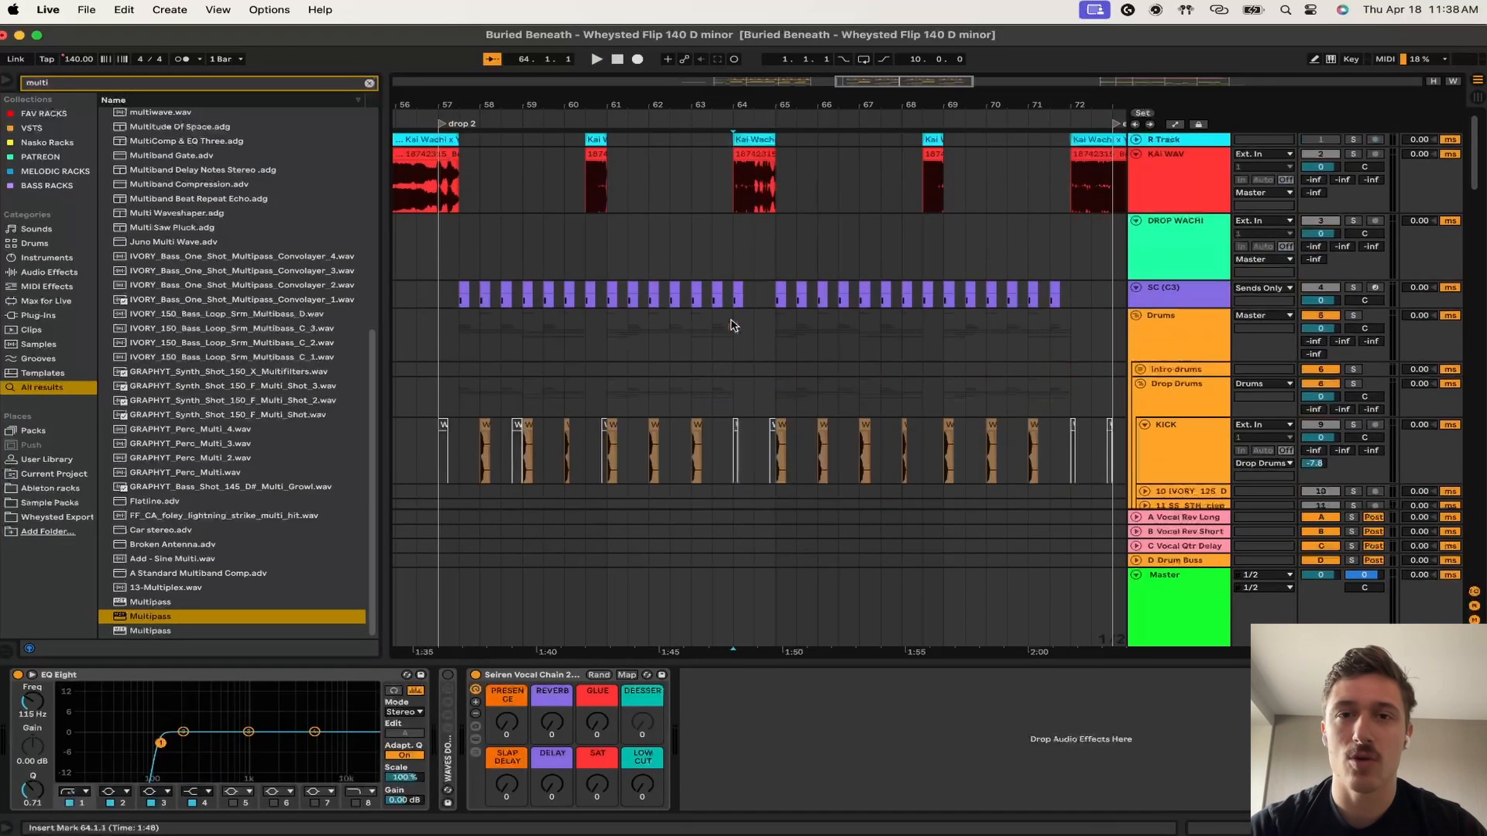
pyautogui.click(736, 196)
pyautogui.press('space')
pyautogui.scroll(-10, 1103, 279)
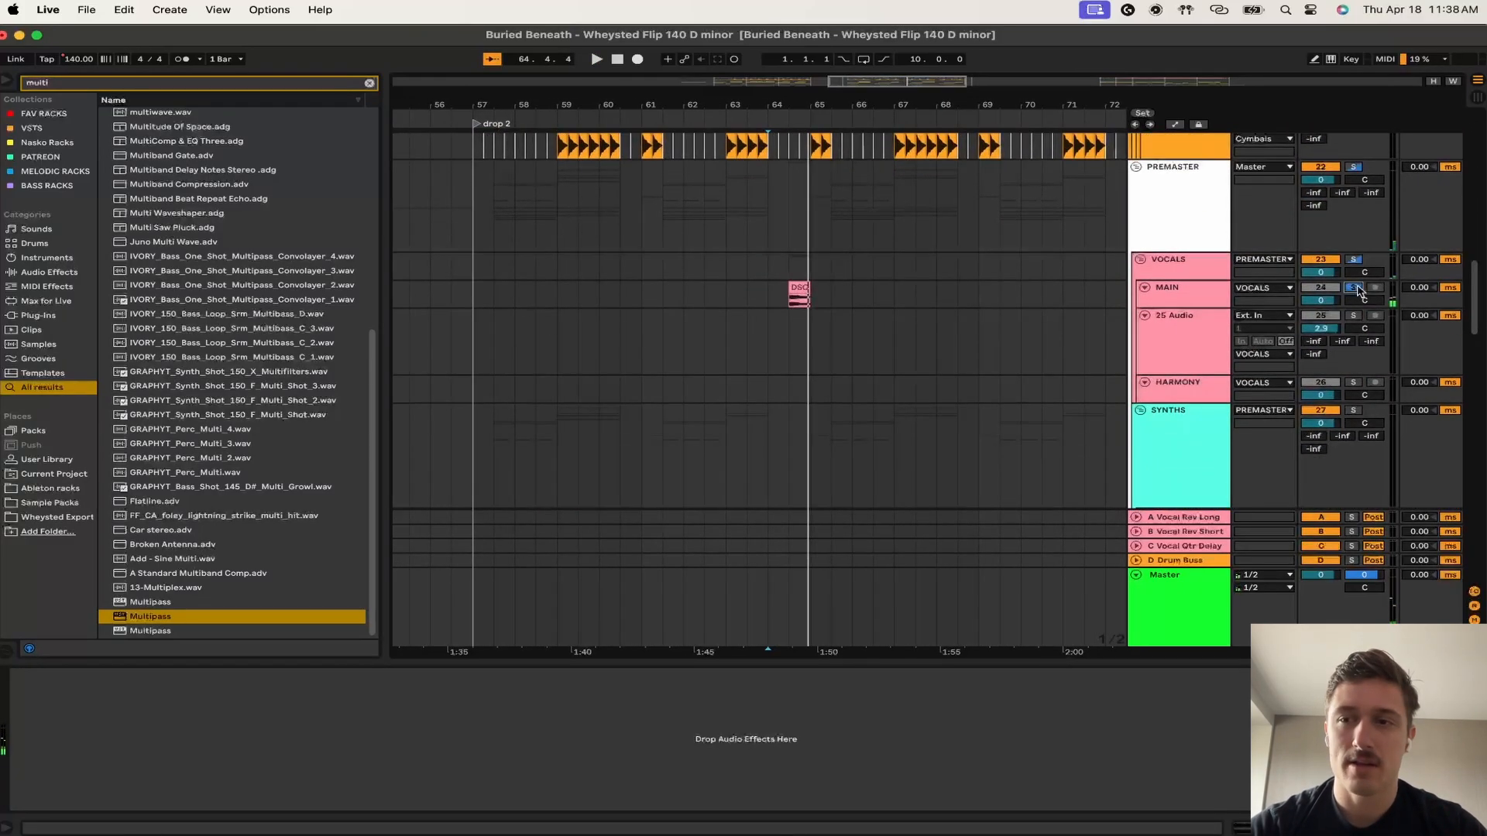
pyautogui.click(735, 301)
pyautogui.press('space')
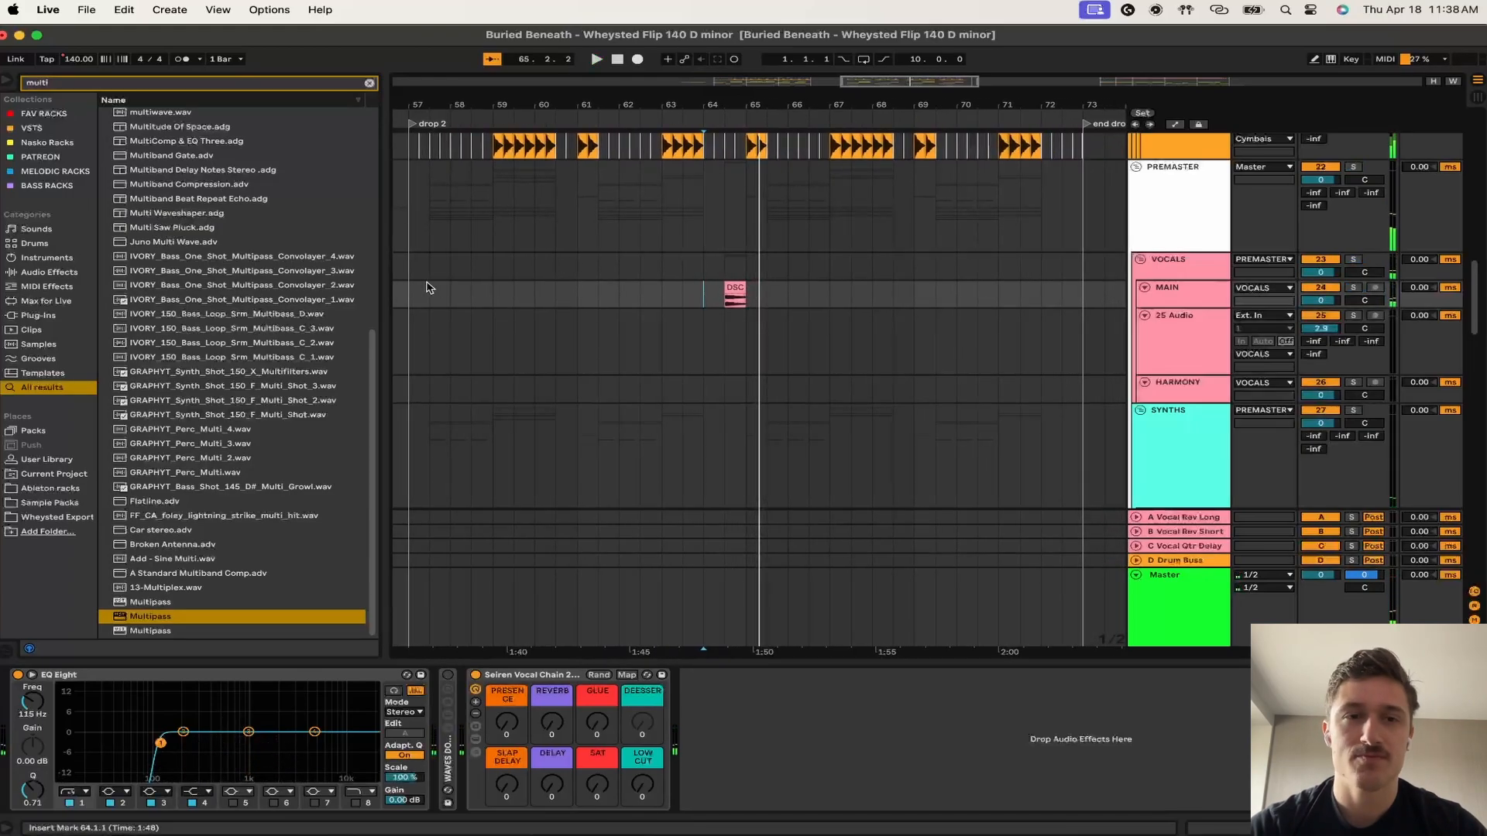
# - Highlight the empty stretch from 61.1 to 62.3 on the 31 TRVCY track in drop 2
pyautogui.scroll(10, 587, 305)
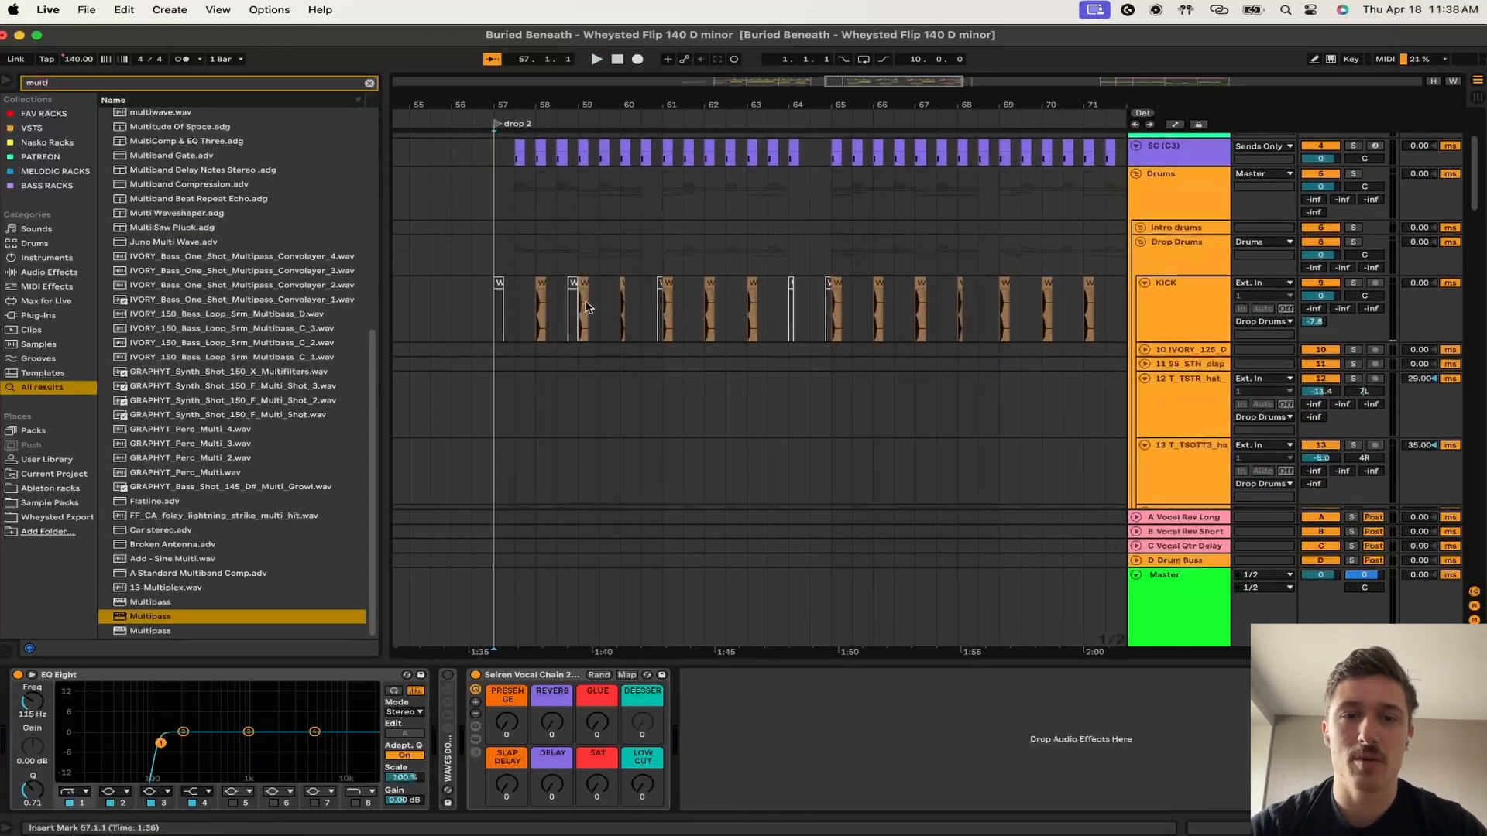
pyautogui.scroll(-6, 586, 306)
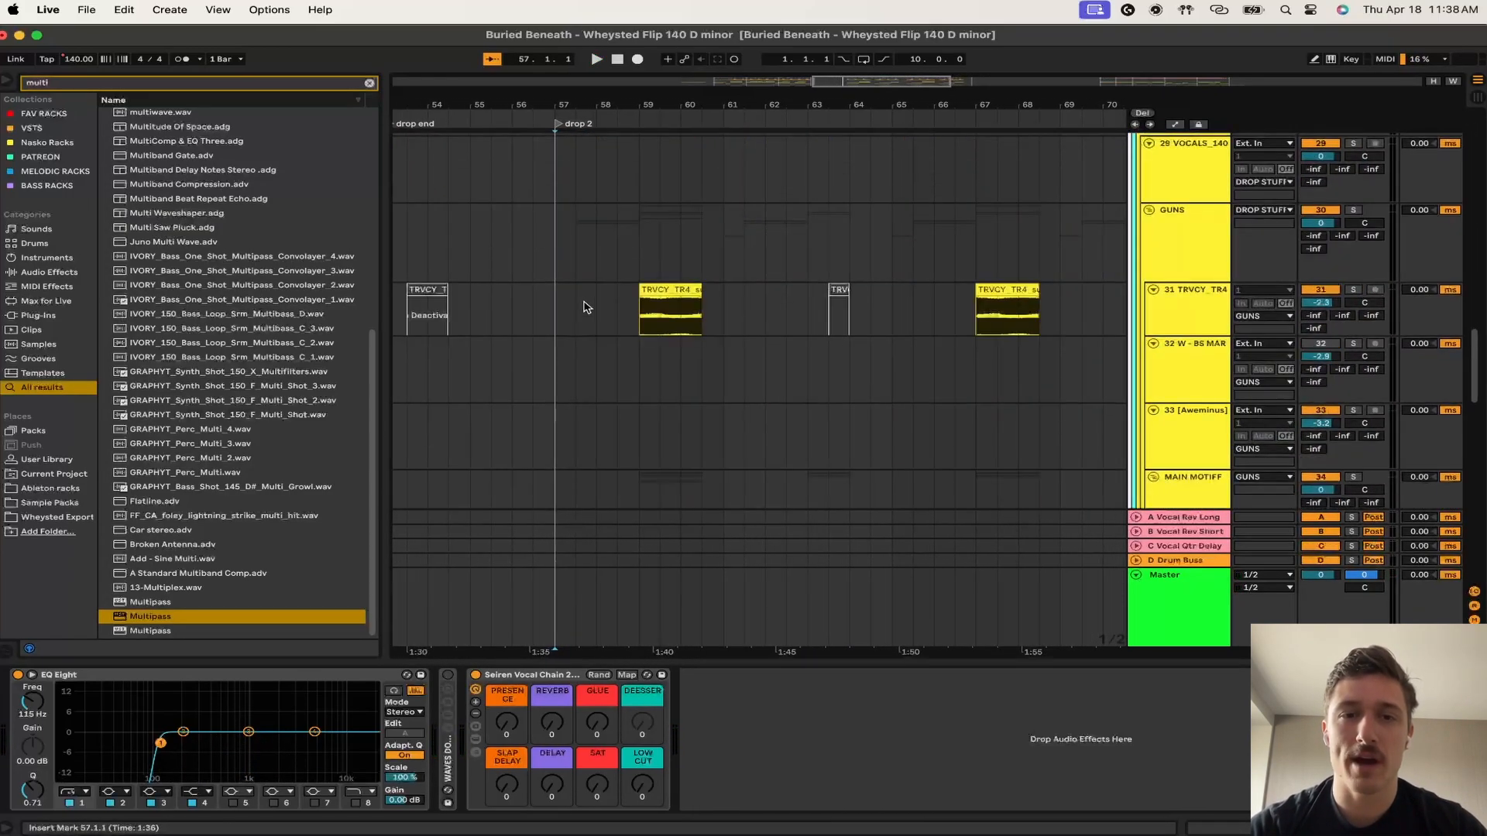
pyautogui.moveTo(617, 317); pyautogui.dragTo(764, 376)
pyautogui.moveTo(725, 323); pyautogui.dragTo(790, 323)
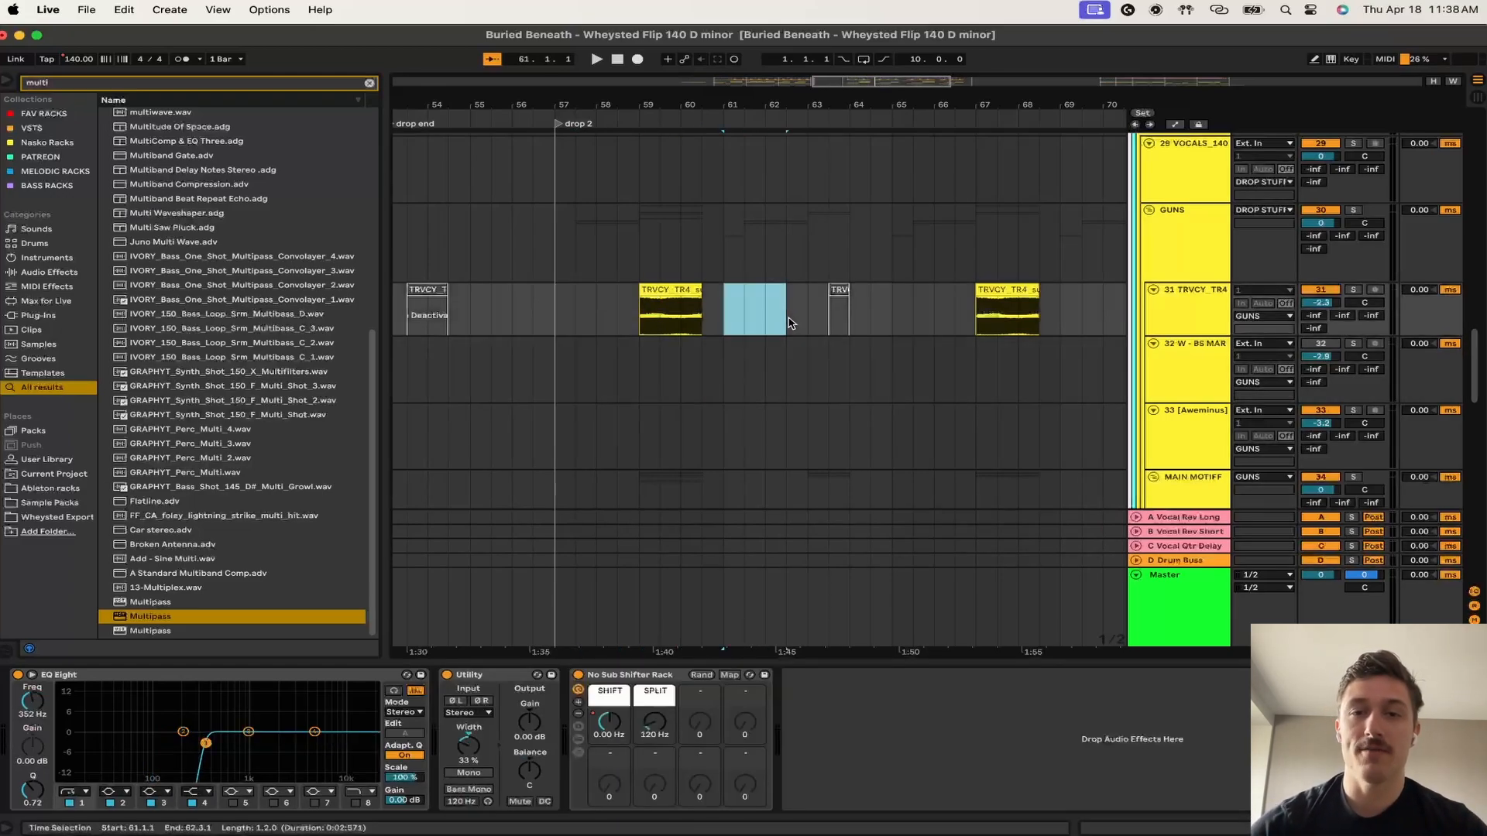
pyautogui.click(737, 375)
pyautogui.press('space')
# - Show the RESP 1 track's devices at bar 61, and play its soloed clips from 65.1 and 69.1
pyautogui.scroll(-5, 777, 489)
pyautogui.scroll(-5, 777, 489)
pyautogui.click(717, 184)
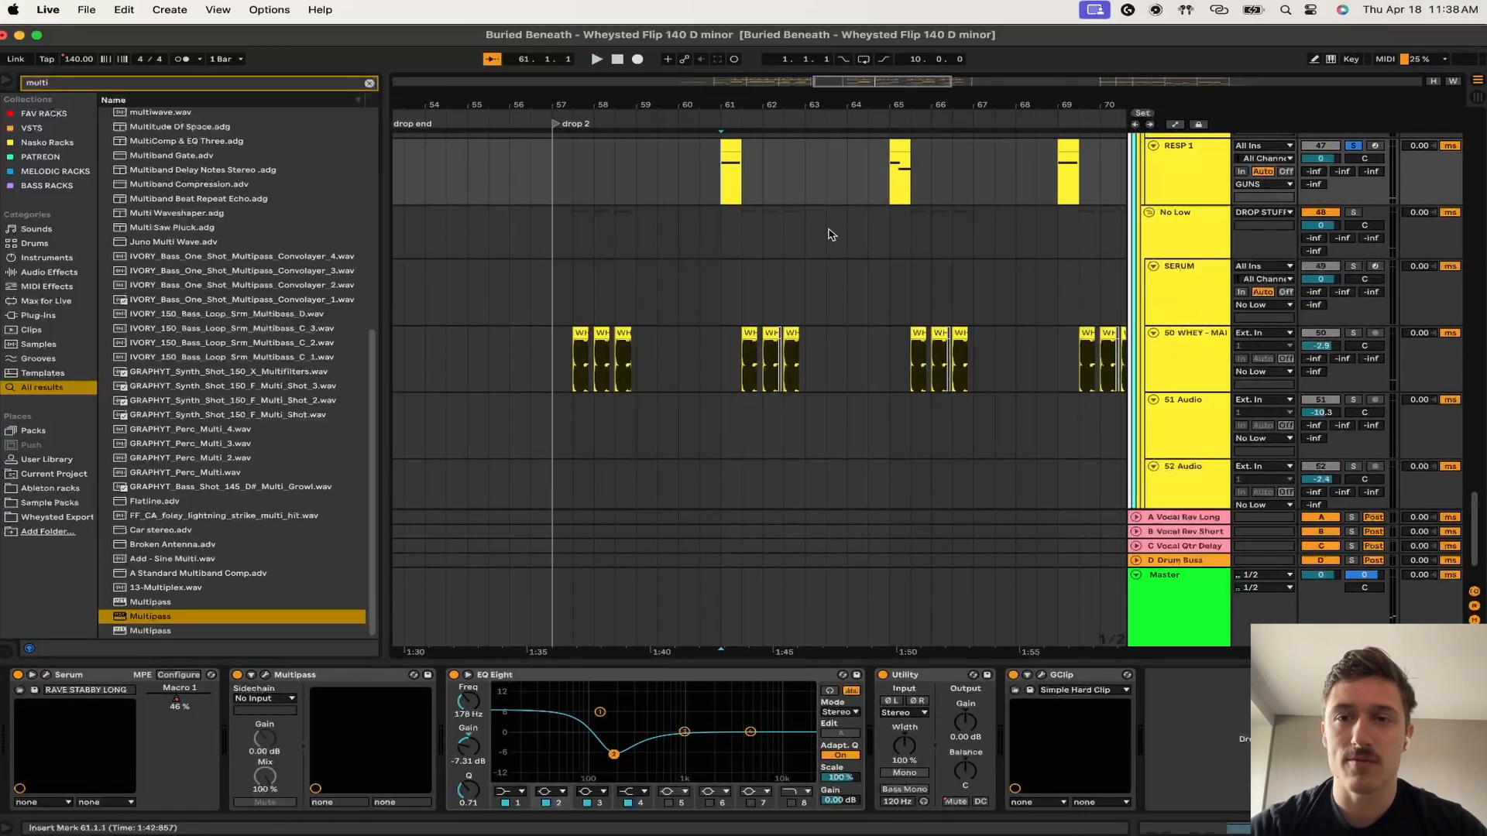
pyautogui.scroll(2, 829, 232)
pyautogui.click(901, 250)
pyautogui.press('space')
pyautogui.press('space')
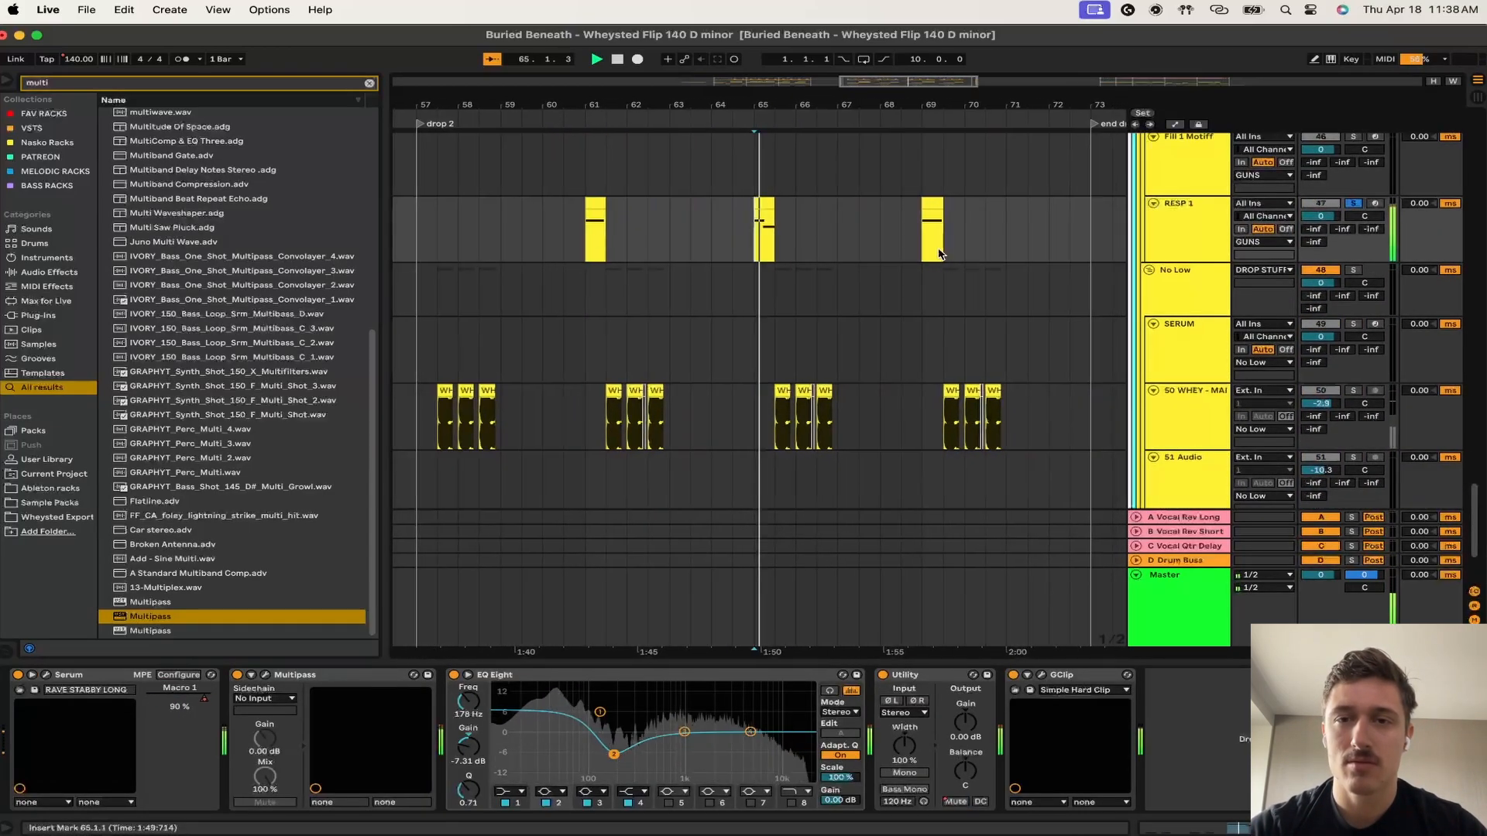
pyautogui.hscroll(3, 999, 277)
pyautogui.click(827, 250)
pyautogui.press('space')
pyautogui.press('space')
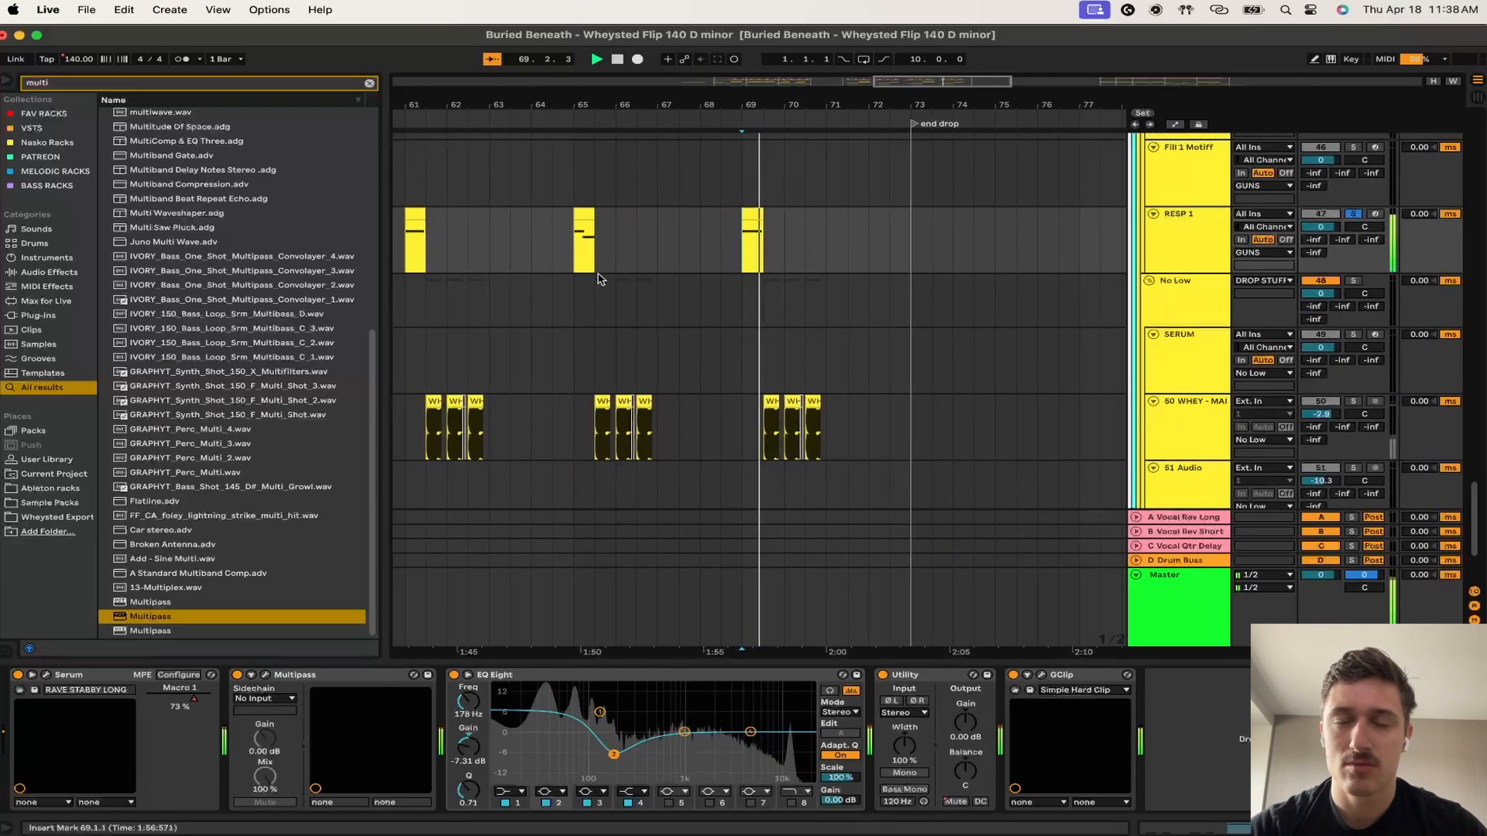
# - Check the RESP 1 track's Serum Macro 1 automation, and play the unsoloed drop 2 from 59.3
pyautogui.hscroll(-5, 601, 278)
pyautogui.press('a')
pyautogui.press('space')
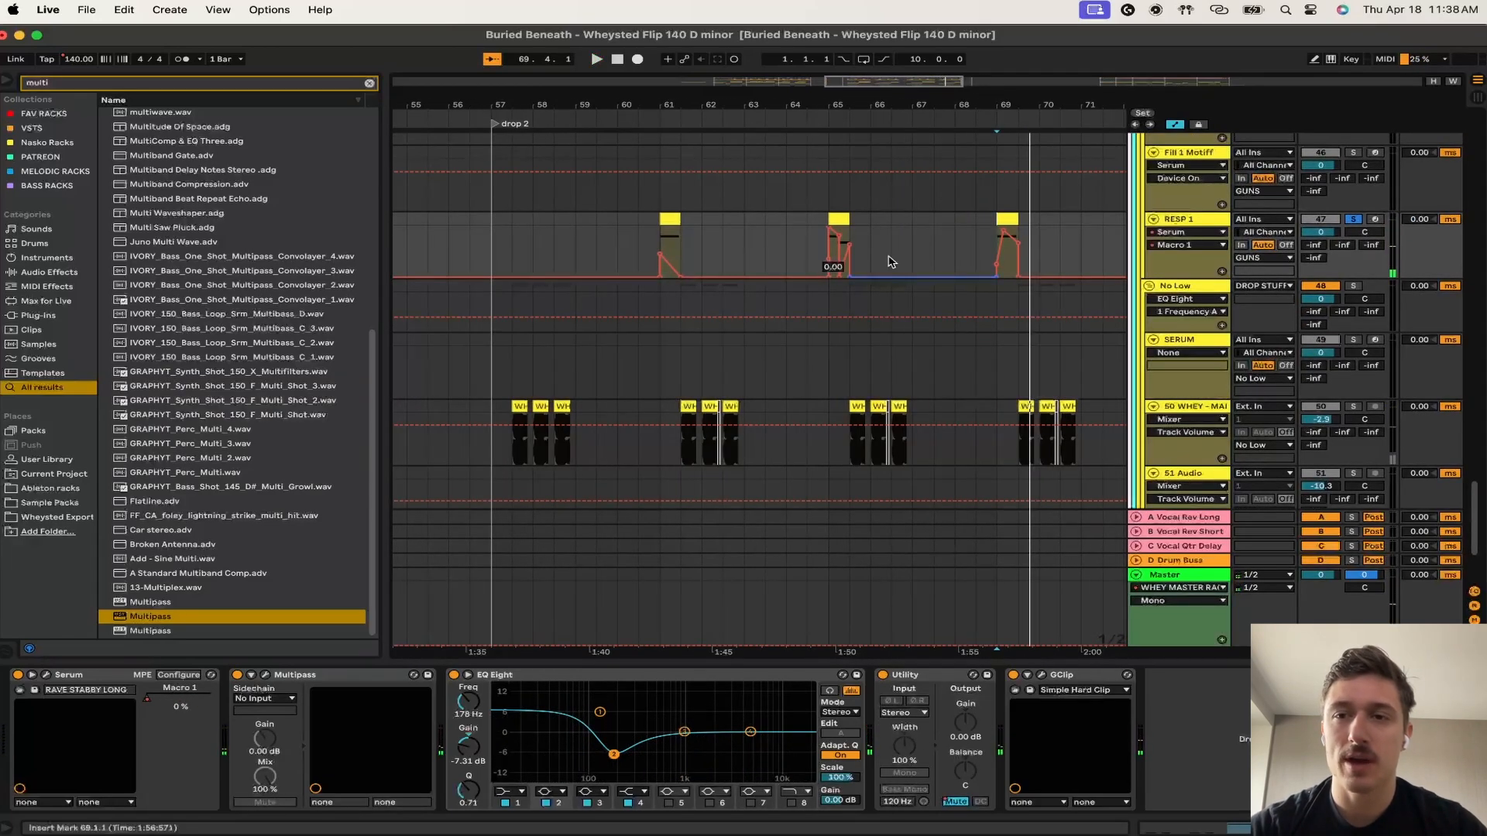
pyautogui.press('a')
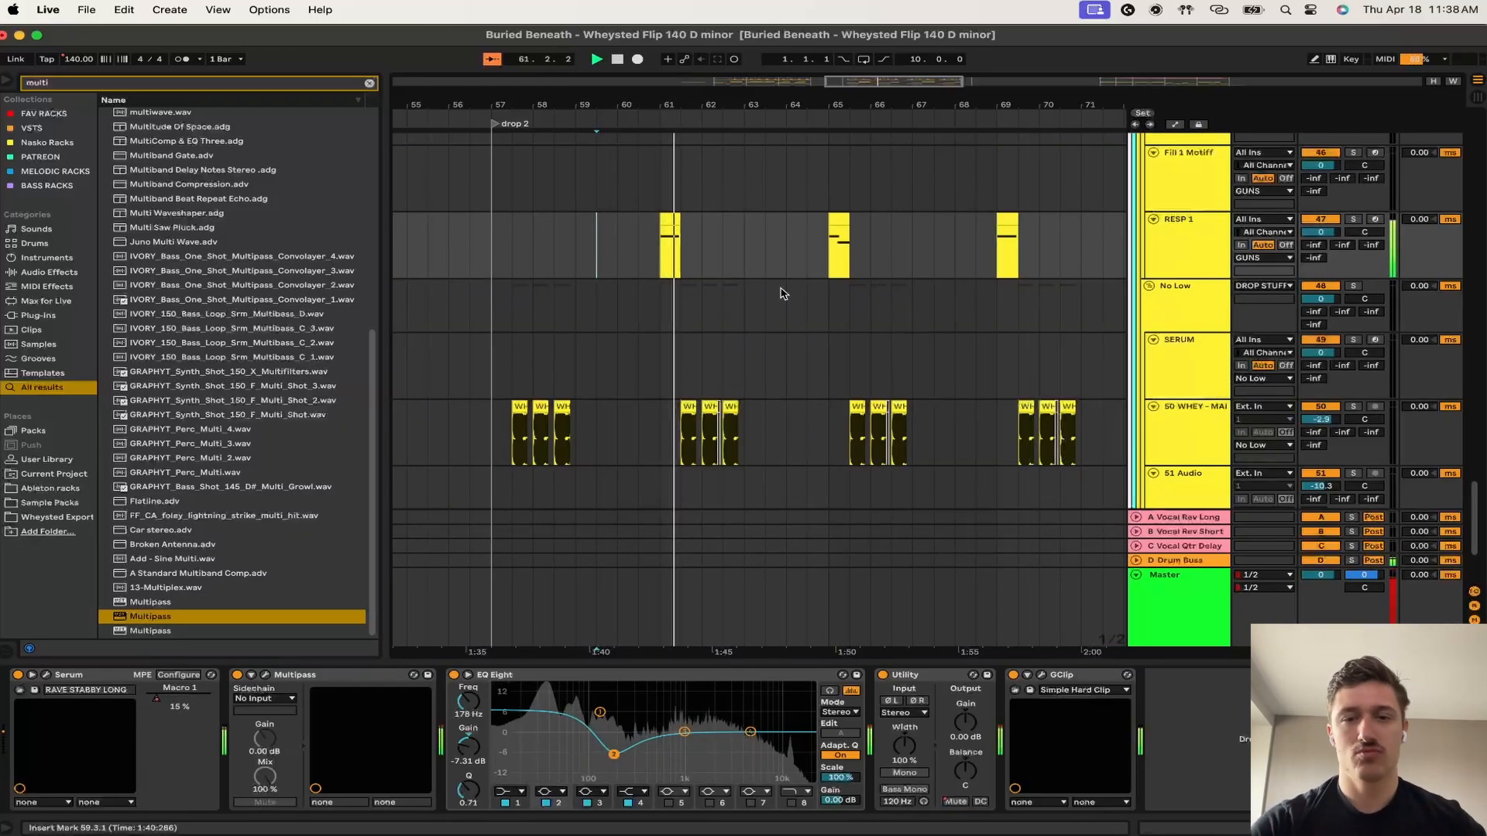
pyautogui.scroll(10, 782, 294)
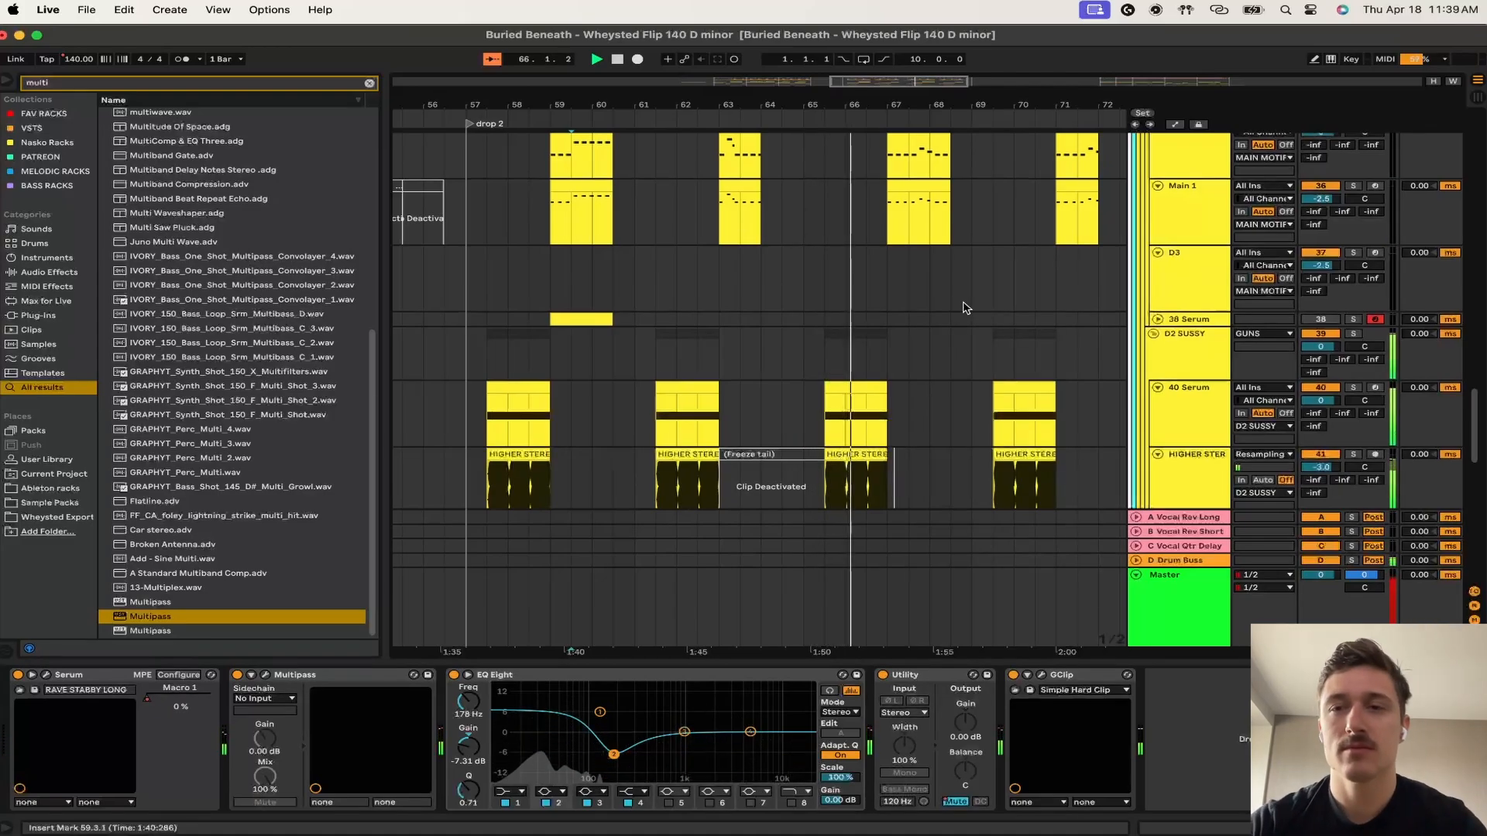
pyautogui.press('space')
# - Look through the effect chains from the MAIN MOTIFF group up to the SYNTHS group, and show the SYNTHS automation
pyautogui.scroll(5, 964, 308)
pyautogui.scroll(-2, 966, 382)
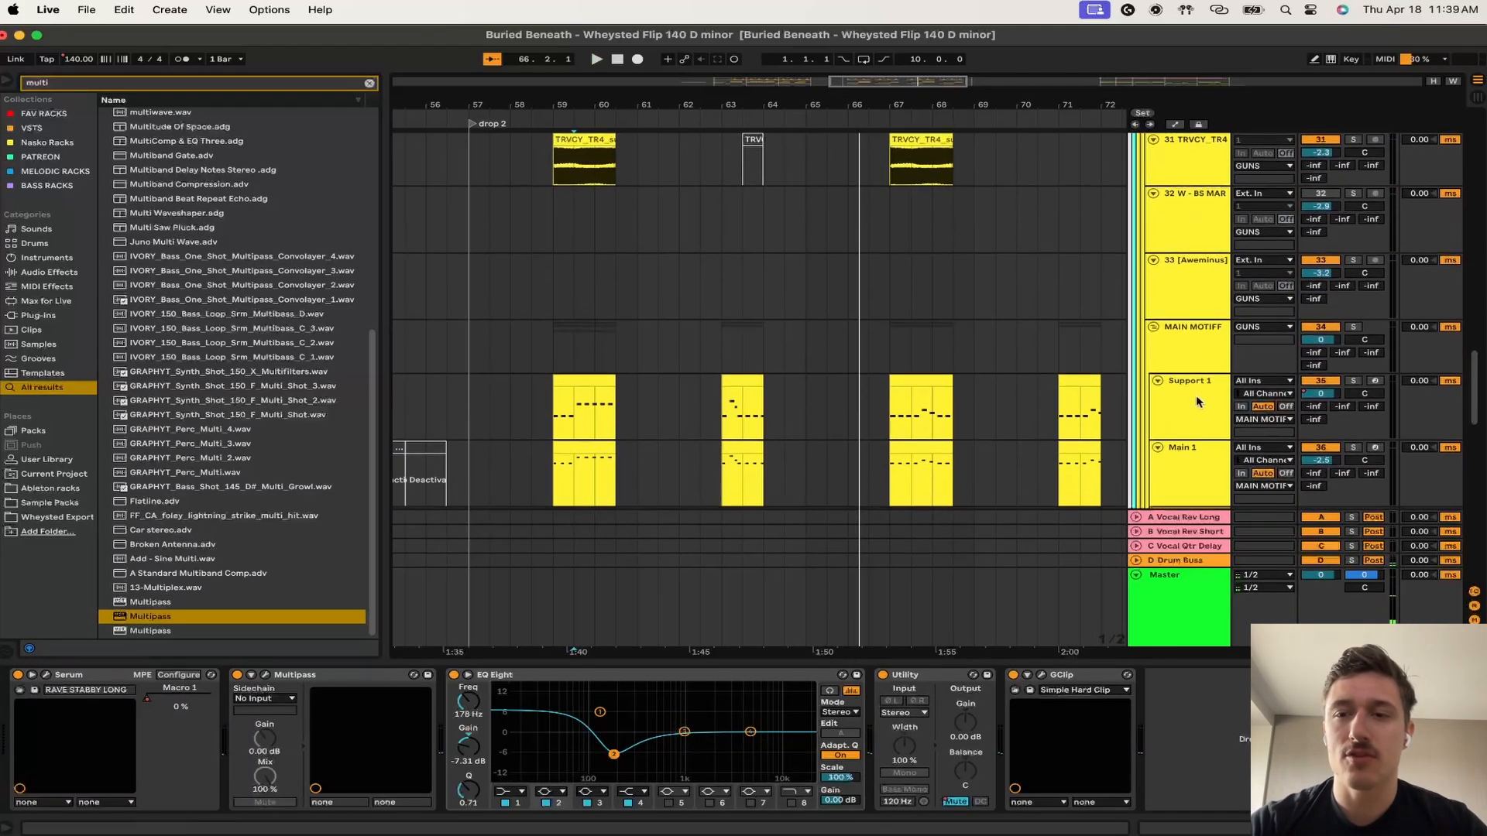
pyautogui.click(1180, 348)
pyautogui.scroll(5, 1178, 341)
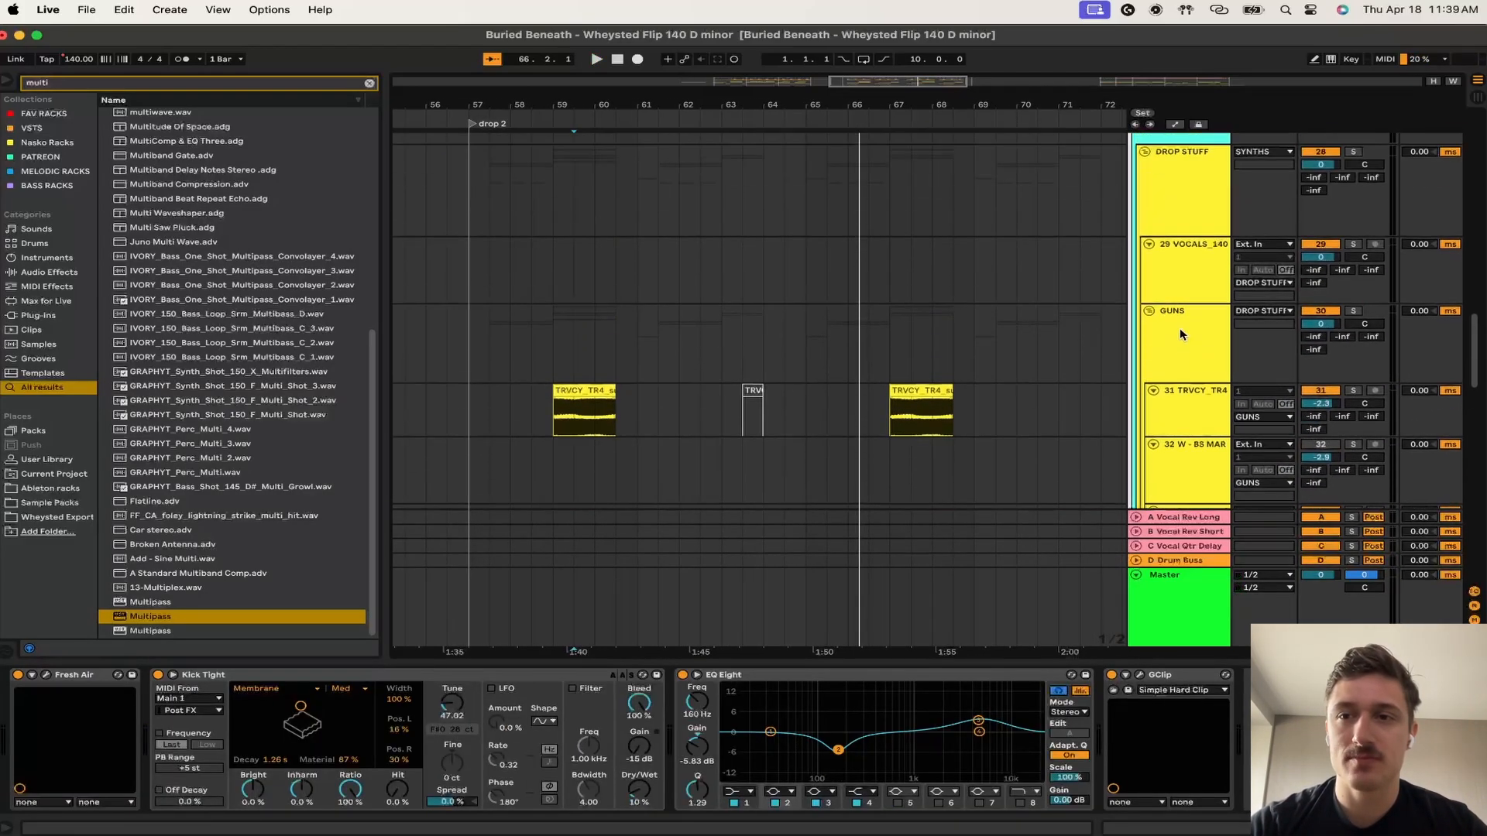
pyautogui.click(1180, 320)
pyautogui.click(1159, 230)
pyautogui.scroll(6, 774, 387)
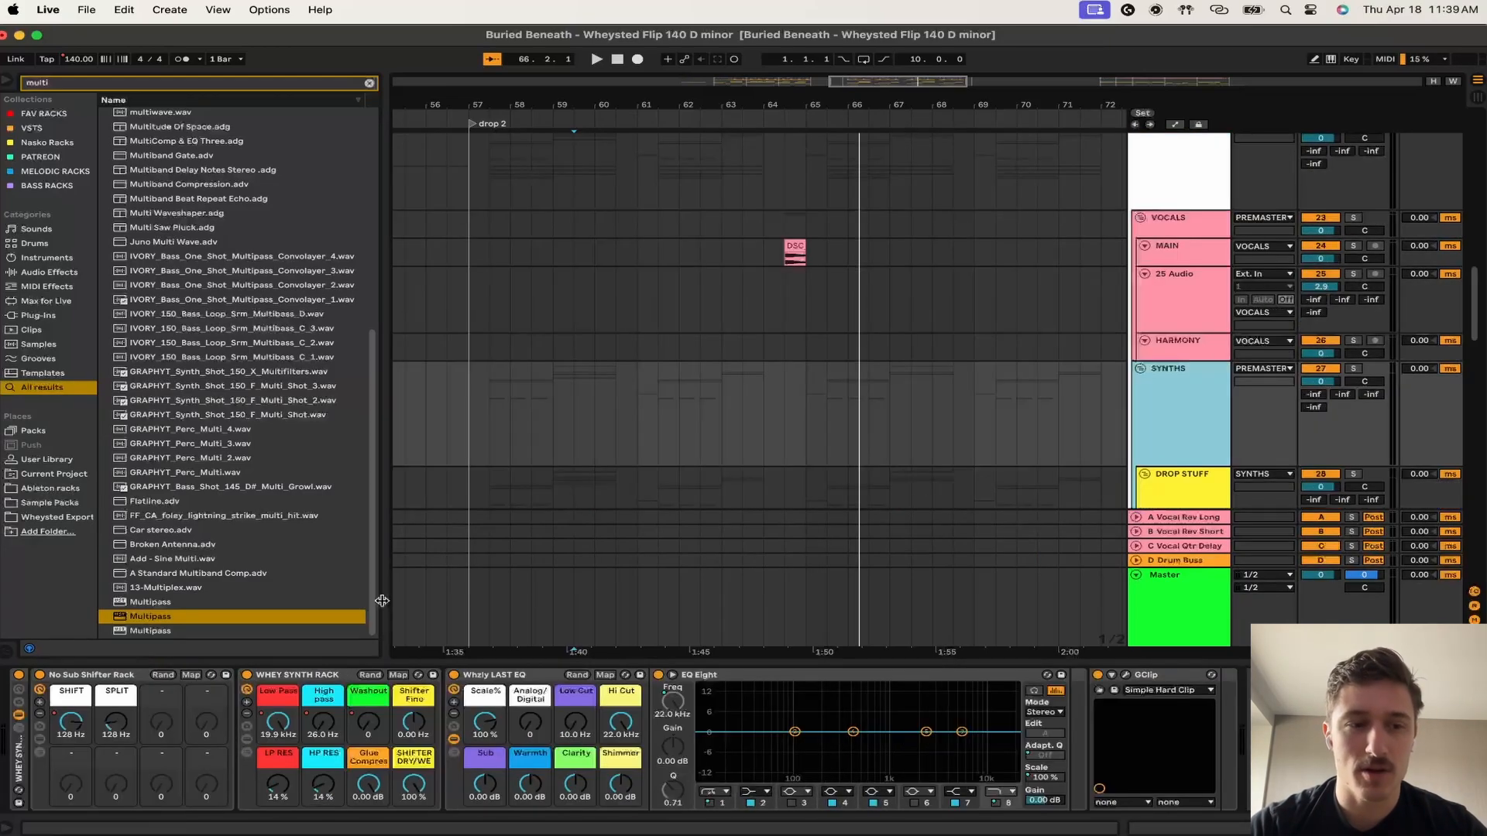
pyautogui.press('a')
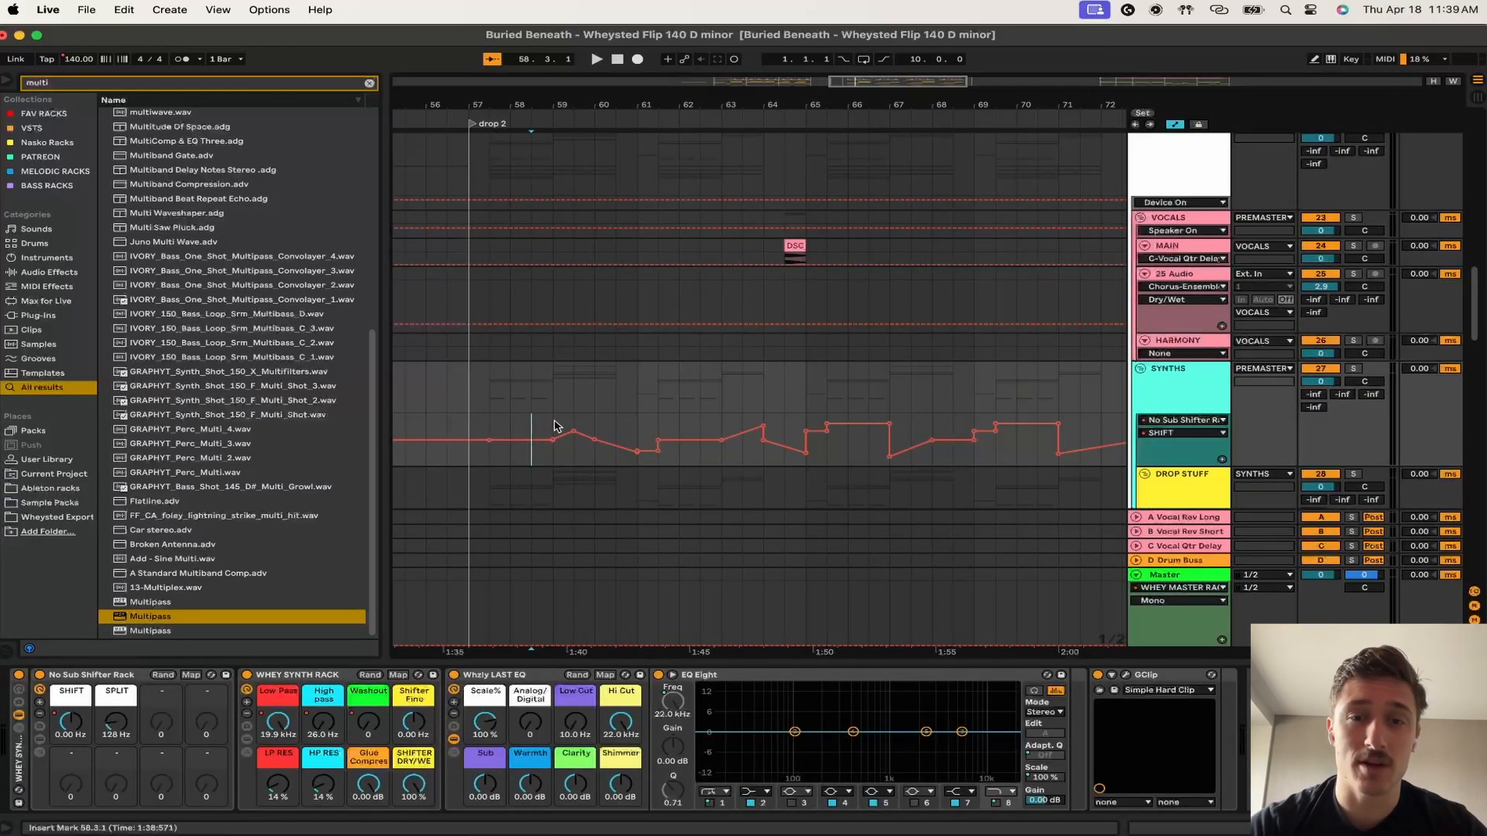
# - Compare drop 2 from 59.1 with the SYNTHS group's No Sub Shifter Rack bypassed and re-enabled
pyautogui.click(37, 676)
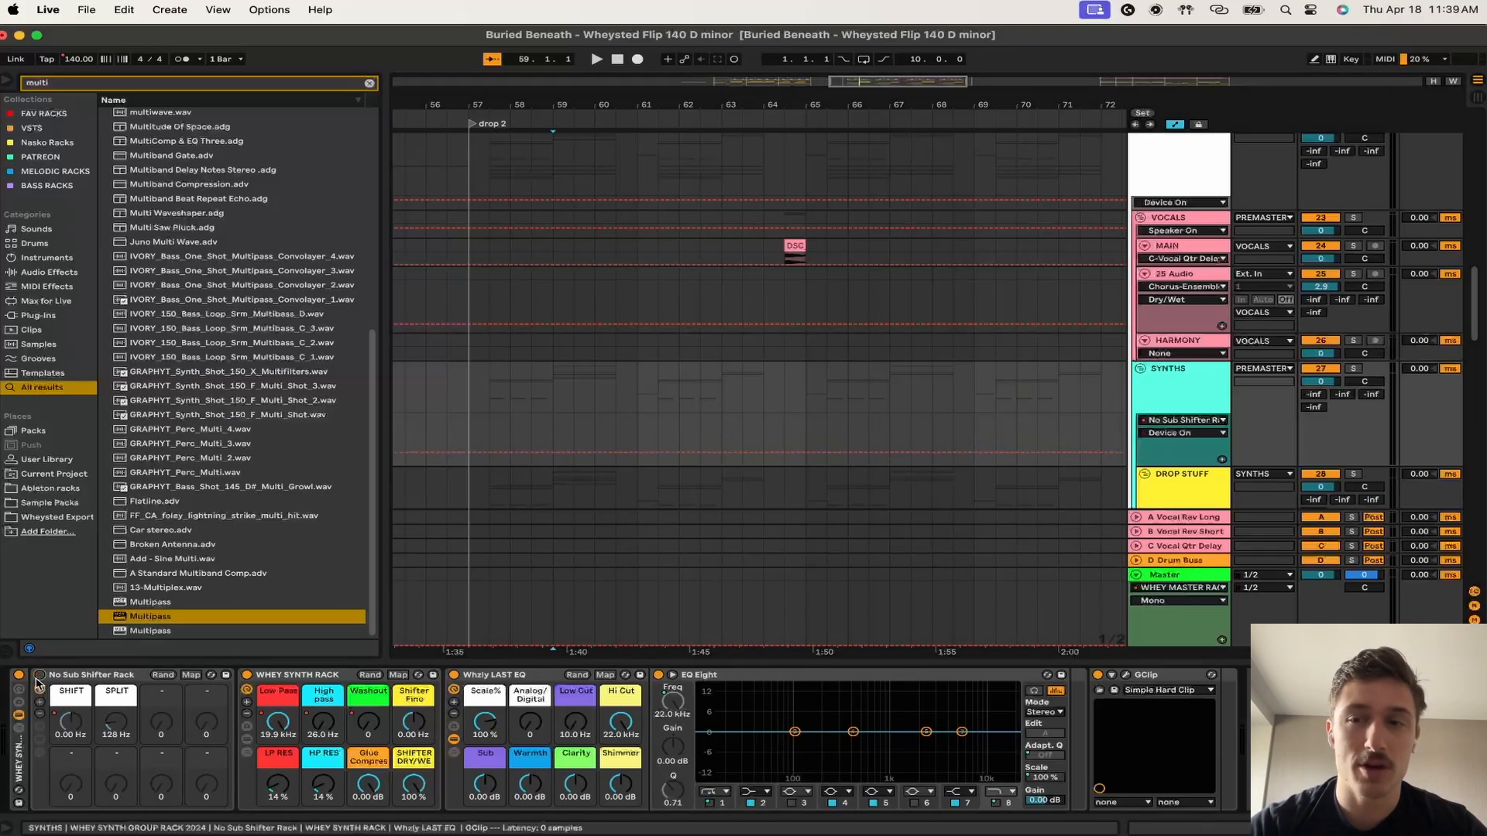
pyautogui.press('space')
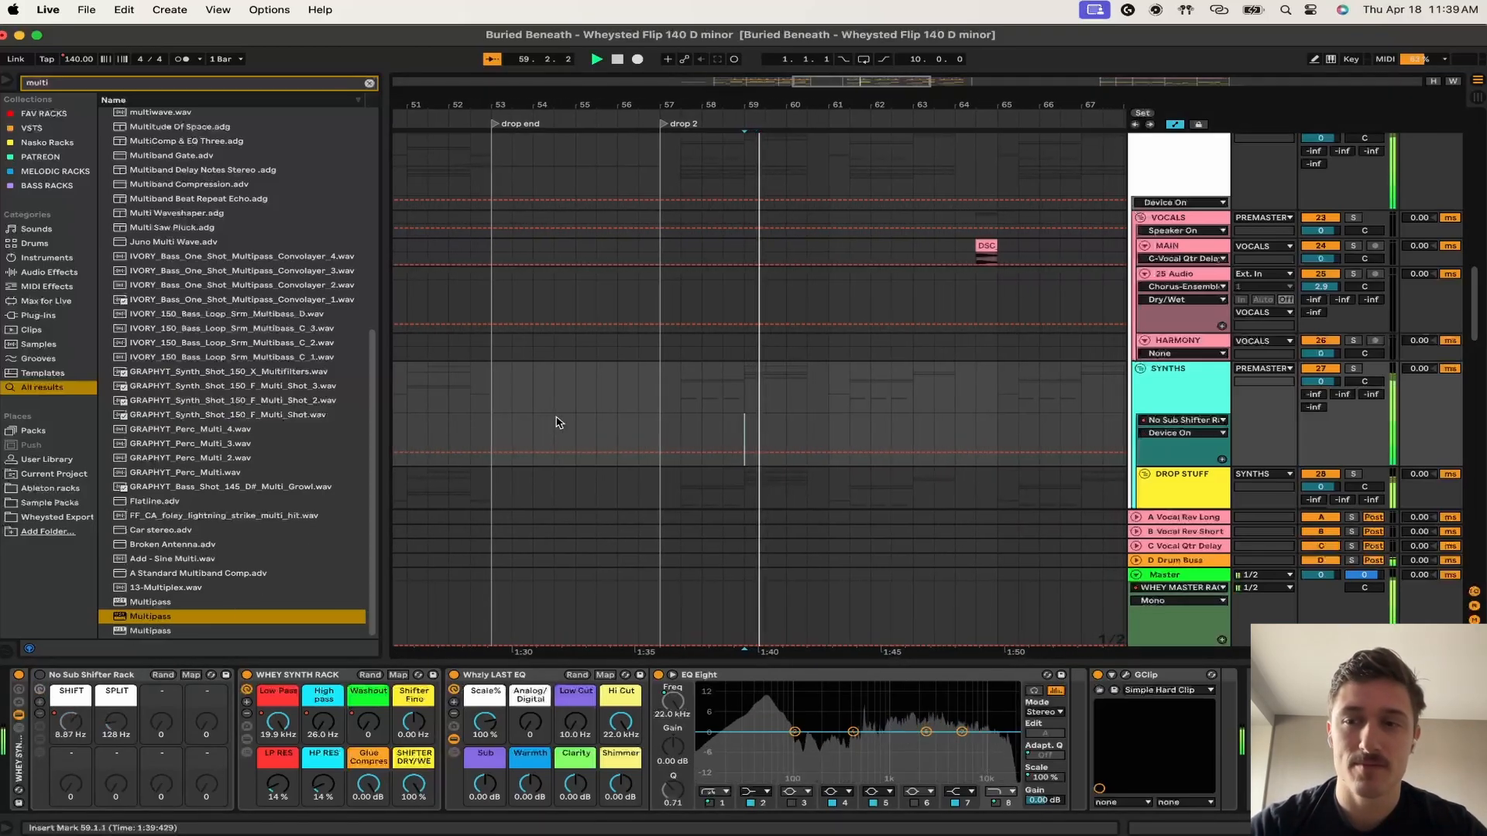
pyautogui.click(40, 676)
pyautogui.press('space')
pyautogui.press('space')
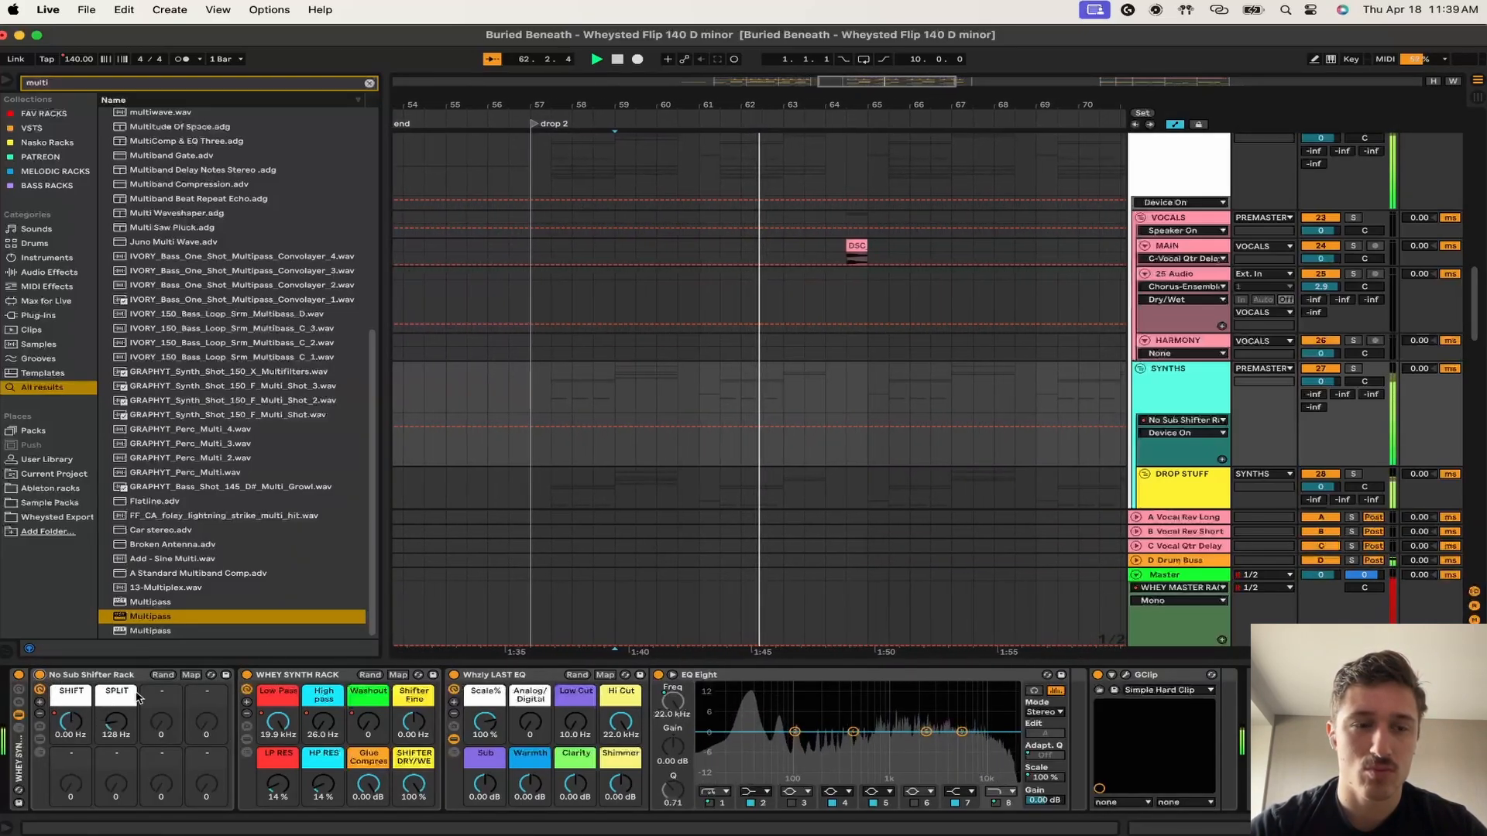
# - Show the No Sub Shifter Rack's SHIFT automation on the SYNTHS group and play drop 2 from 67.1
pyautogui.click(71, 721)
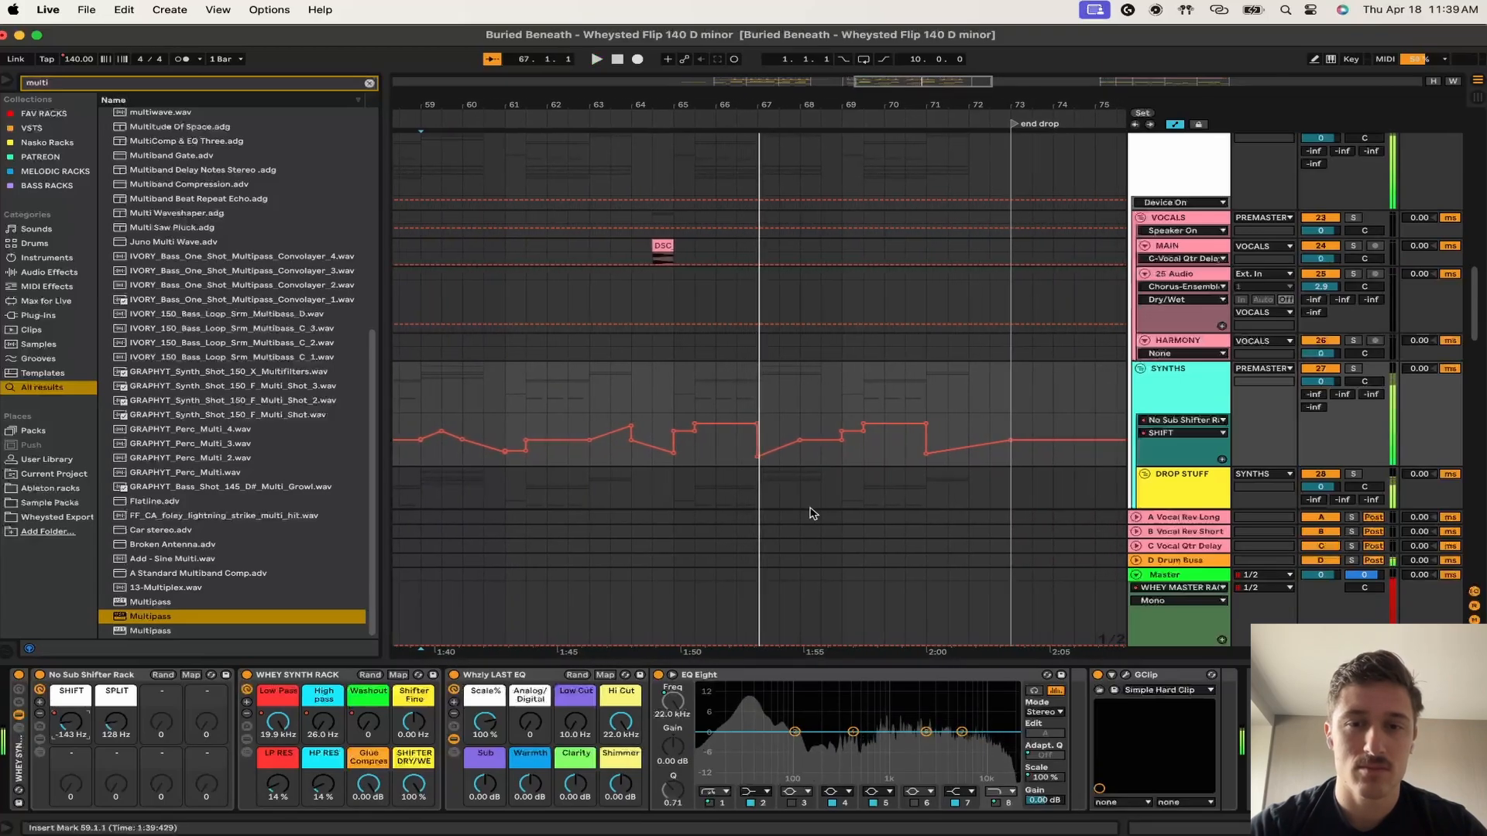
pyautogui.scroll(-4, 809, 461)
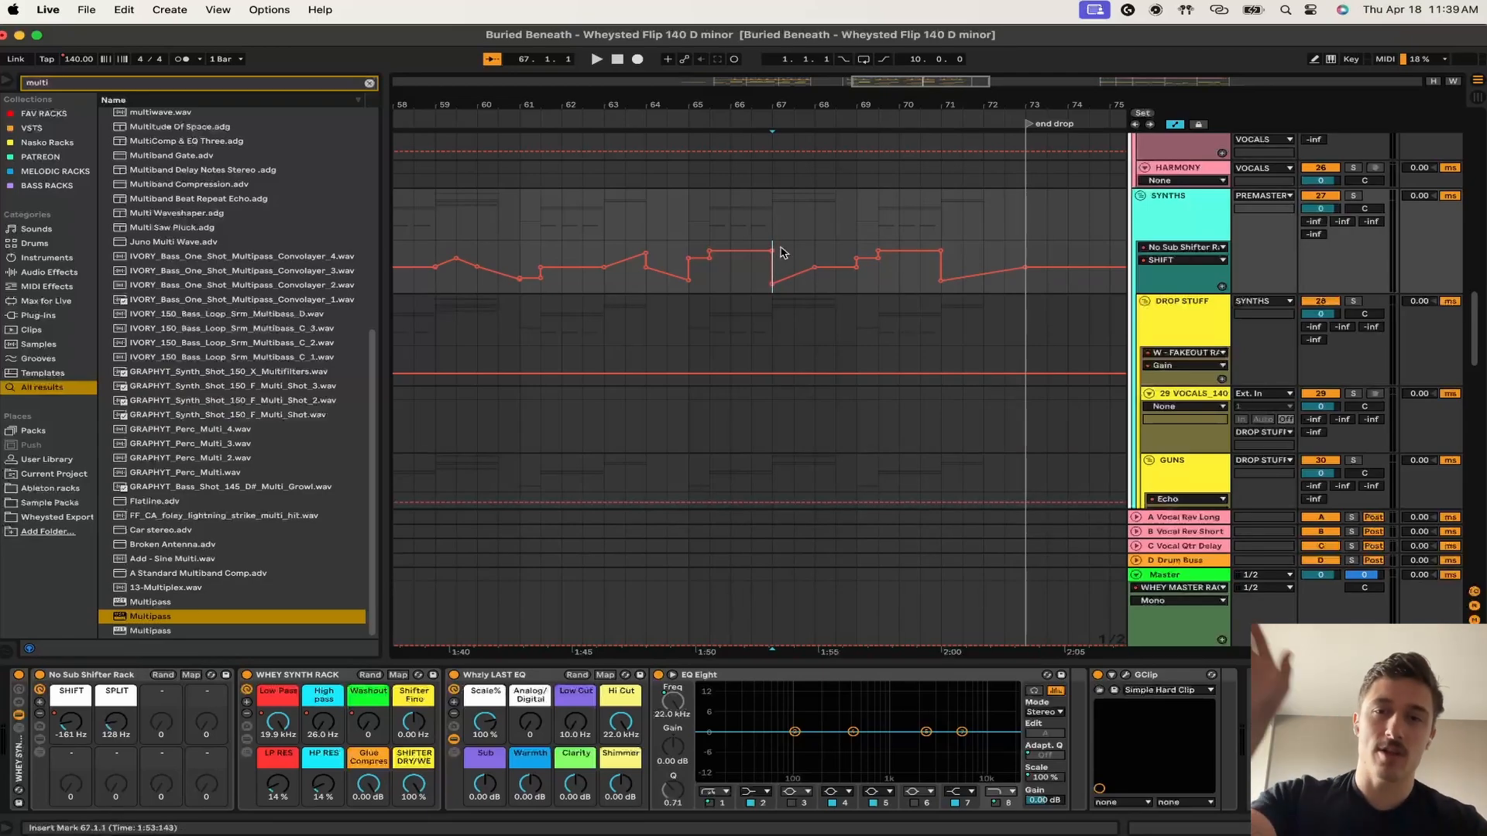
pyautogui.press('space')
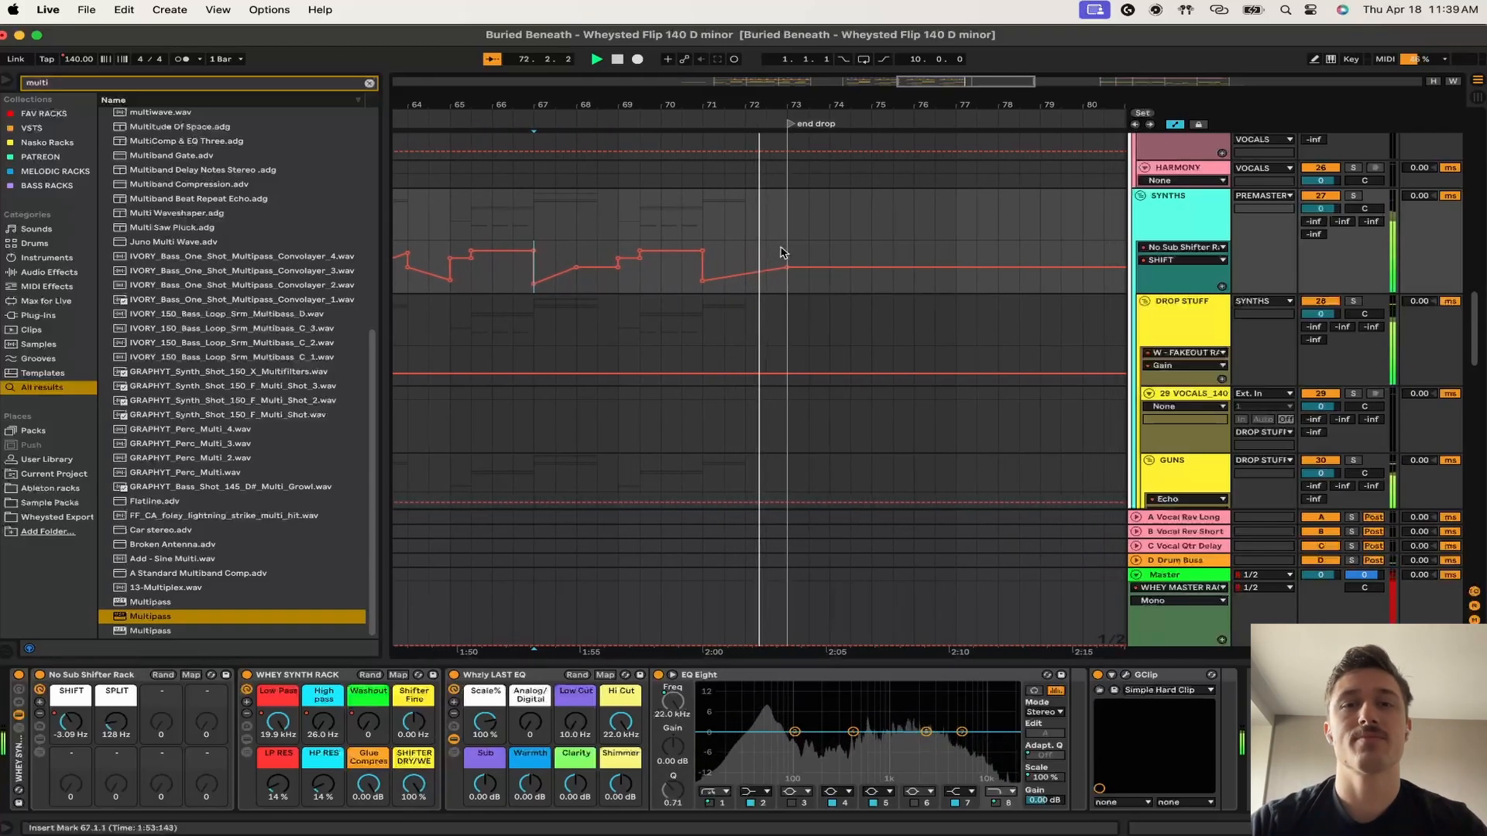
# - Review the SYNTHS group's SHIFT automation across the whole arrangement, hide the automation and bring drop 3 into view
pyautogui.press('a')
pyautogui.scroll(-10, 771, 339)
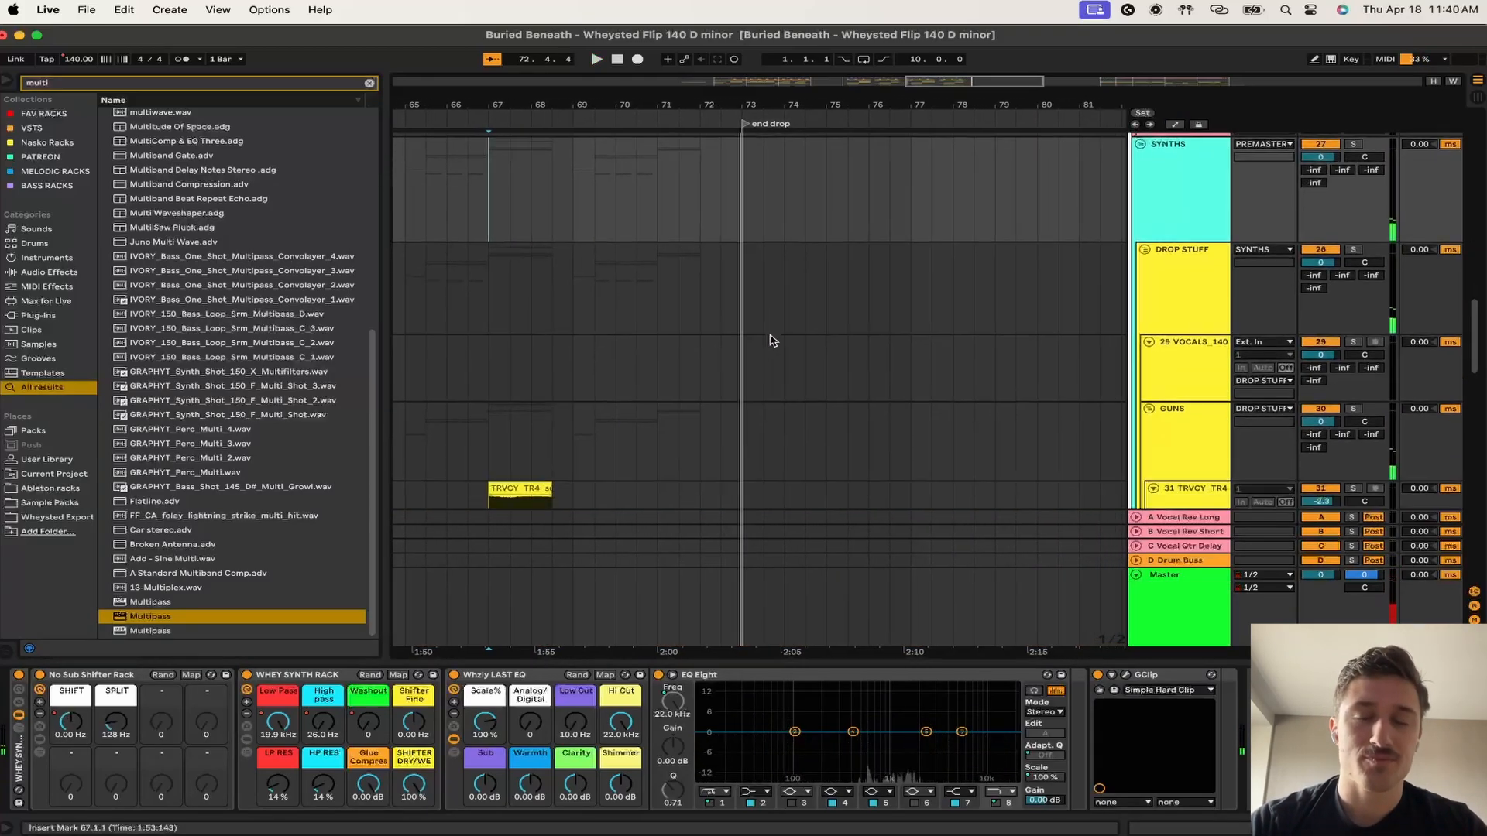
pyautogui.scroll(-8, 770, 341)
pyautogui.scroll(5, 770, 340)
pyautogui.press('a')
pyautogui.scroll(8, 771, 340)
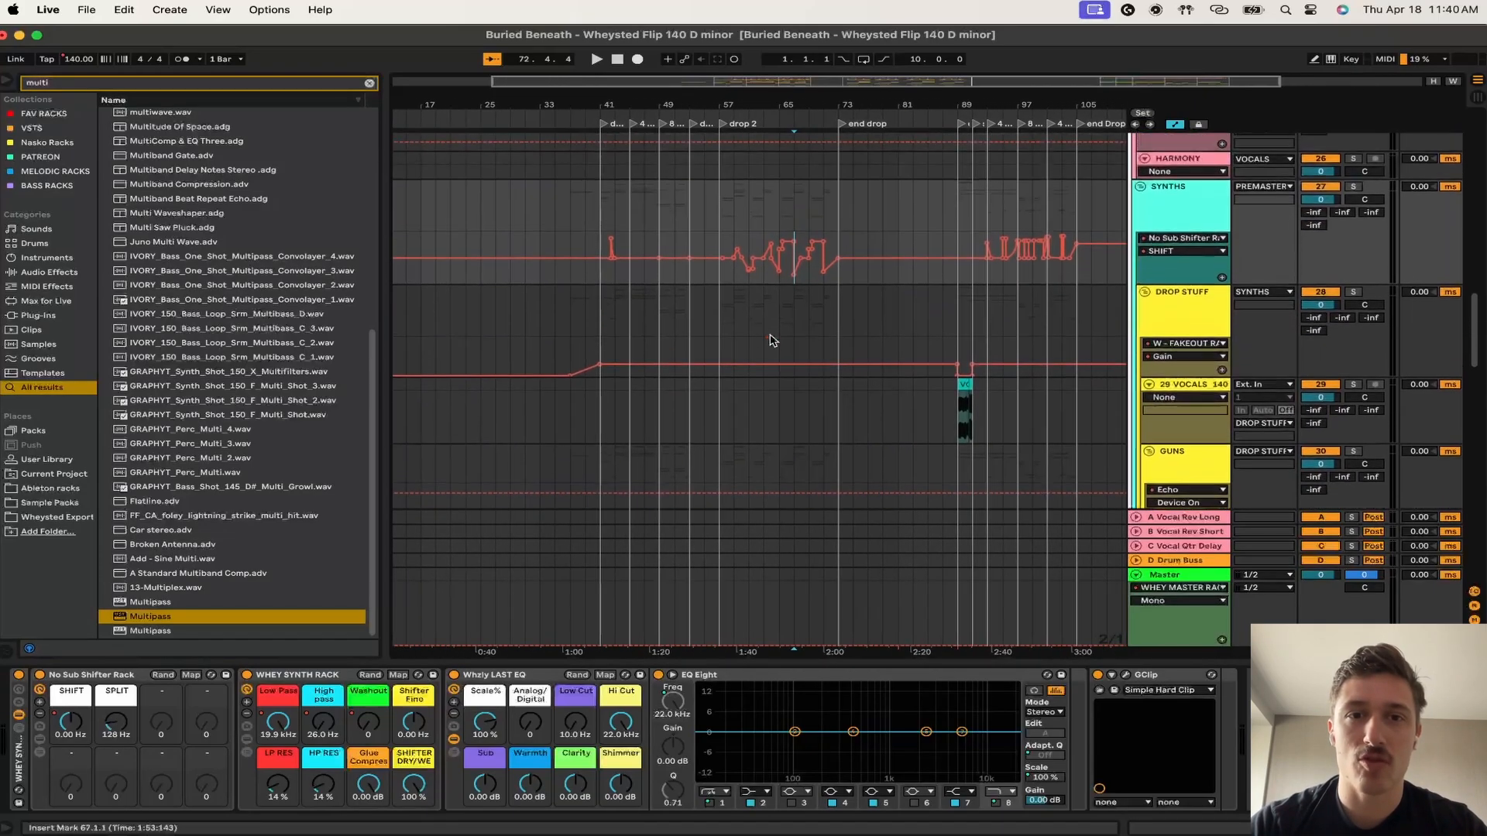
pyautogui.scroll(6, 904, 371)
pyautogui.press('a')
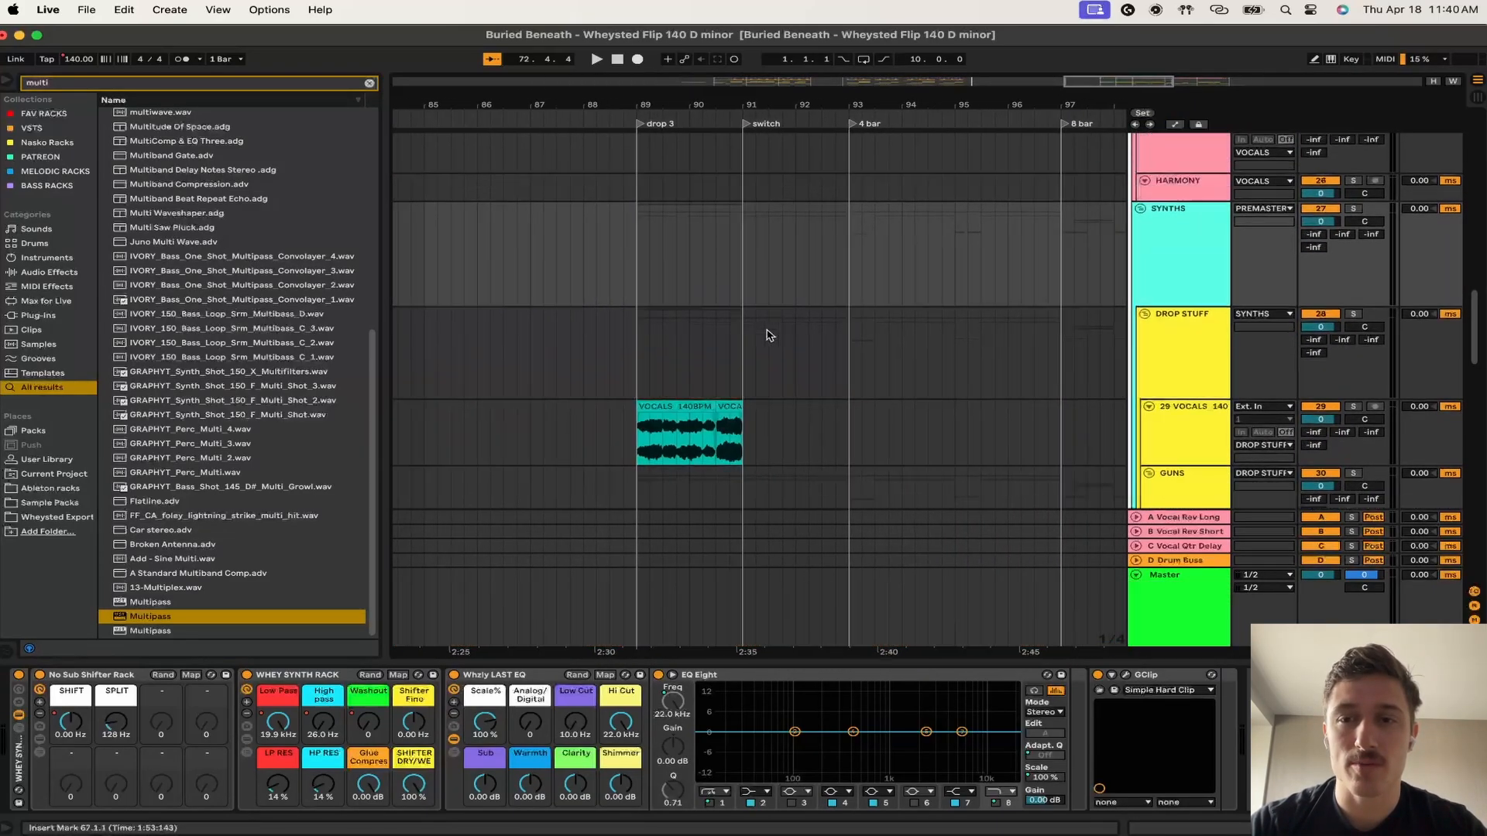
# - Play the soloed D3 track from the start of drop 3 at 89.1
pyautogui.scroll(-15, 767, 335)
pyautogui.scroll(3, 767, 334)
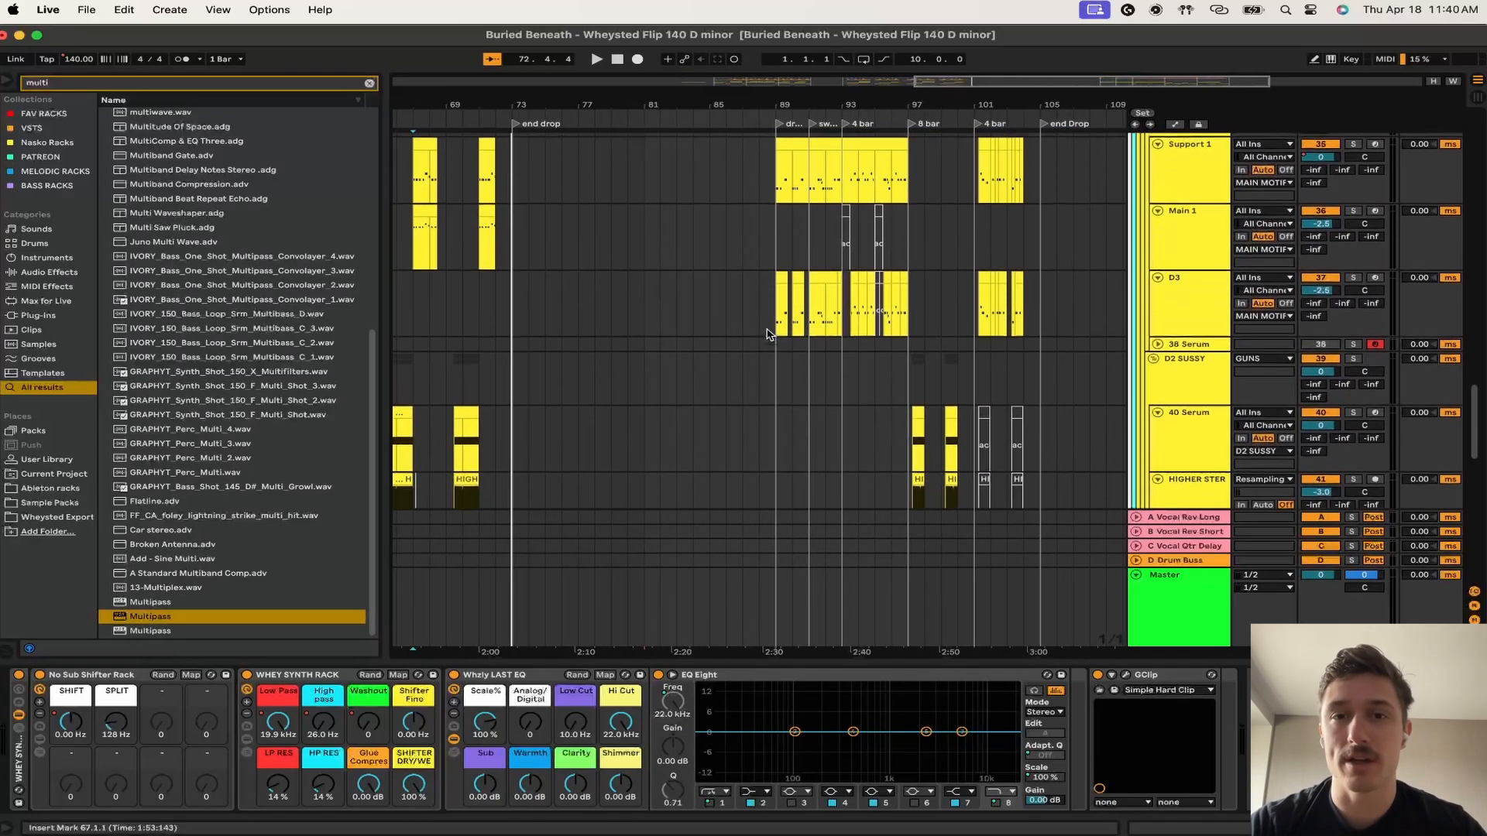
pyautogui.click(821, 369)
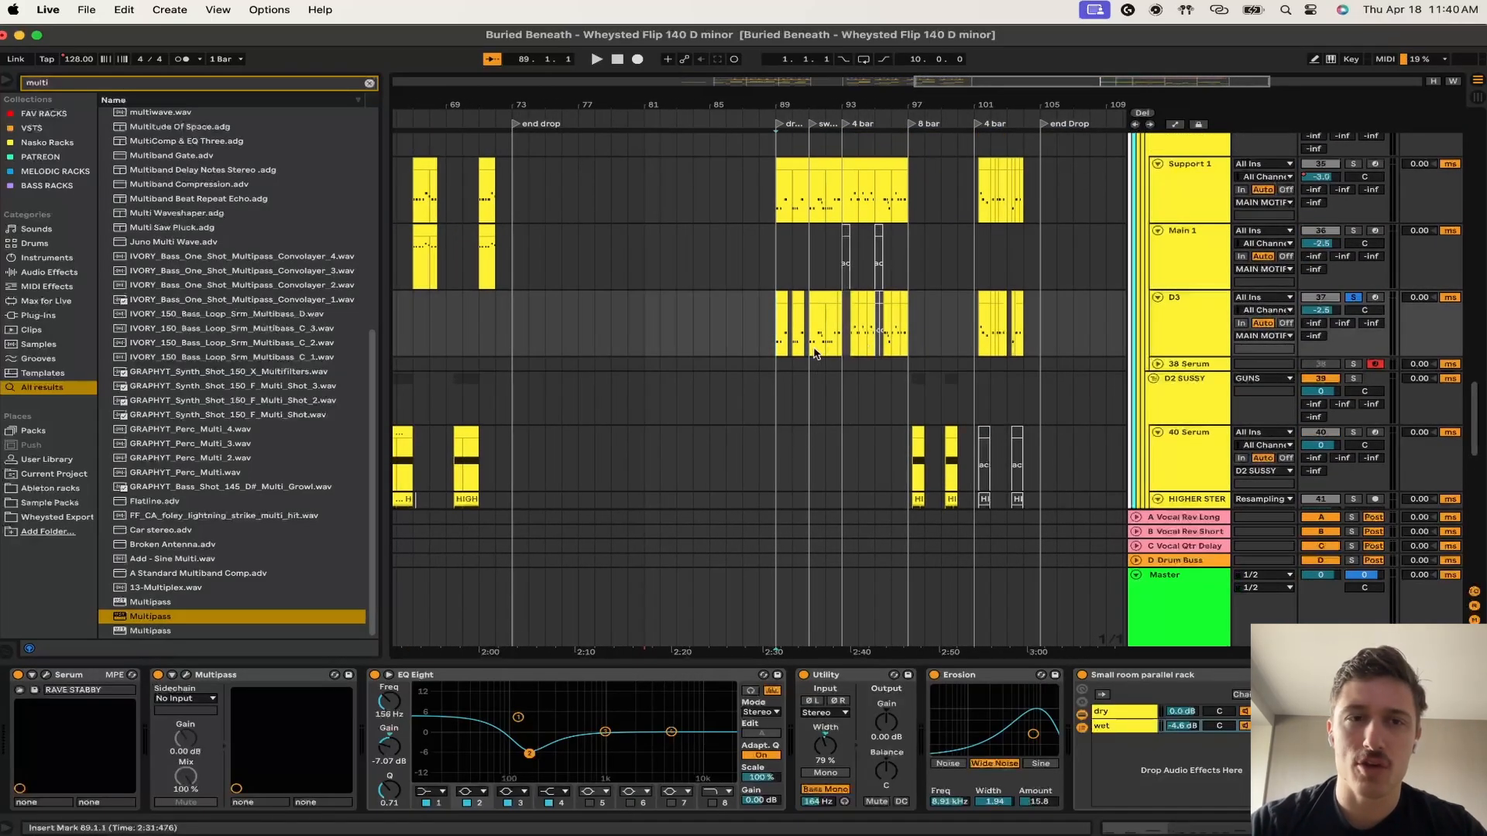
pyautogui.scroll(4, 814, 353)
pyautogui.press('space')
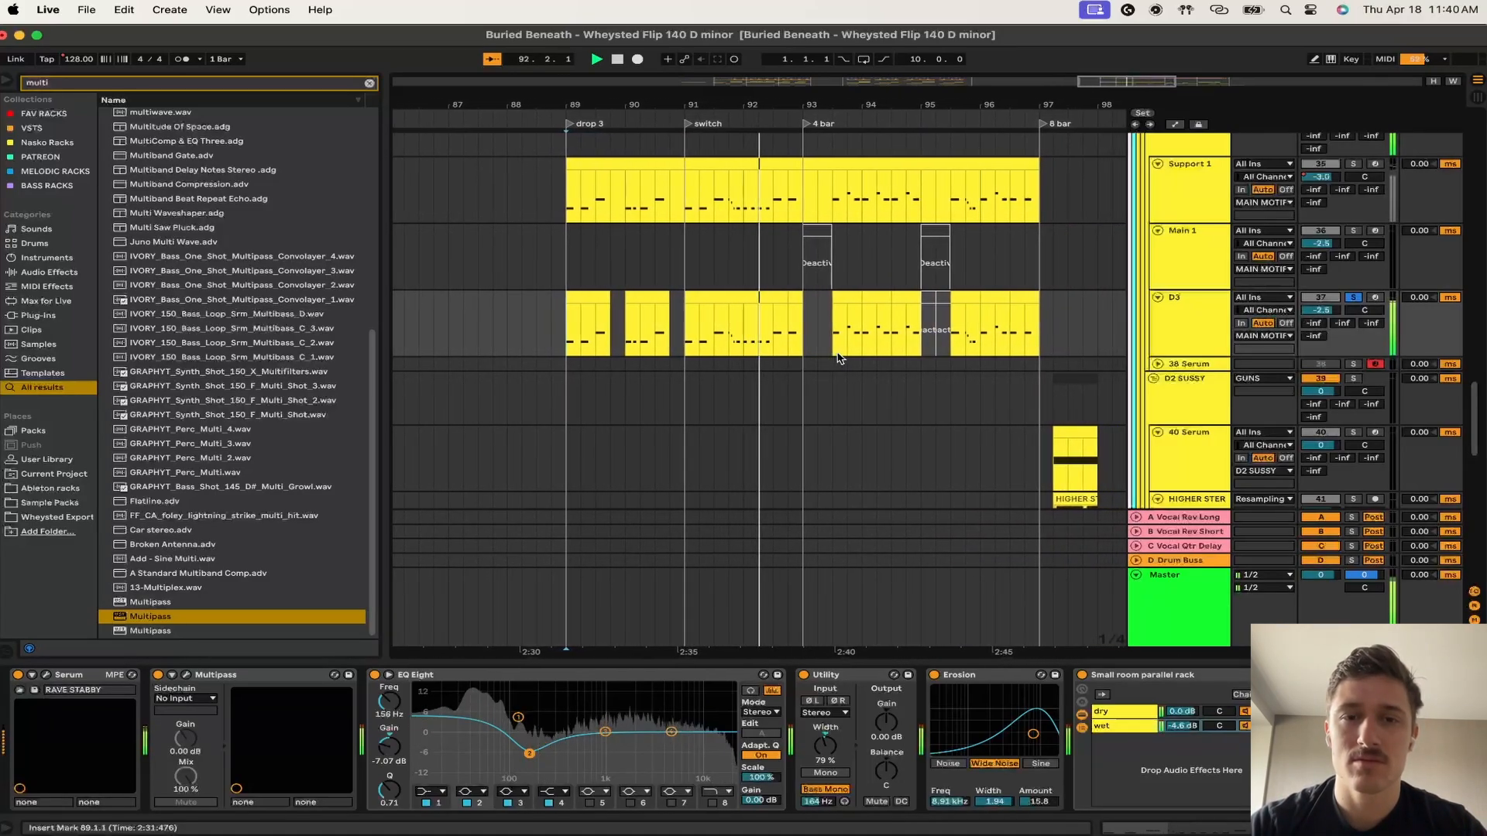
pyautogui.press('space')
# - Expand the 10 IVORY_125 drum loop track in the Drop Drums group at drop 3
pyautogui.scroll(-10, 747, 364)
pyautogui.scroll(-5, 744, 364)
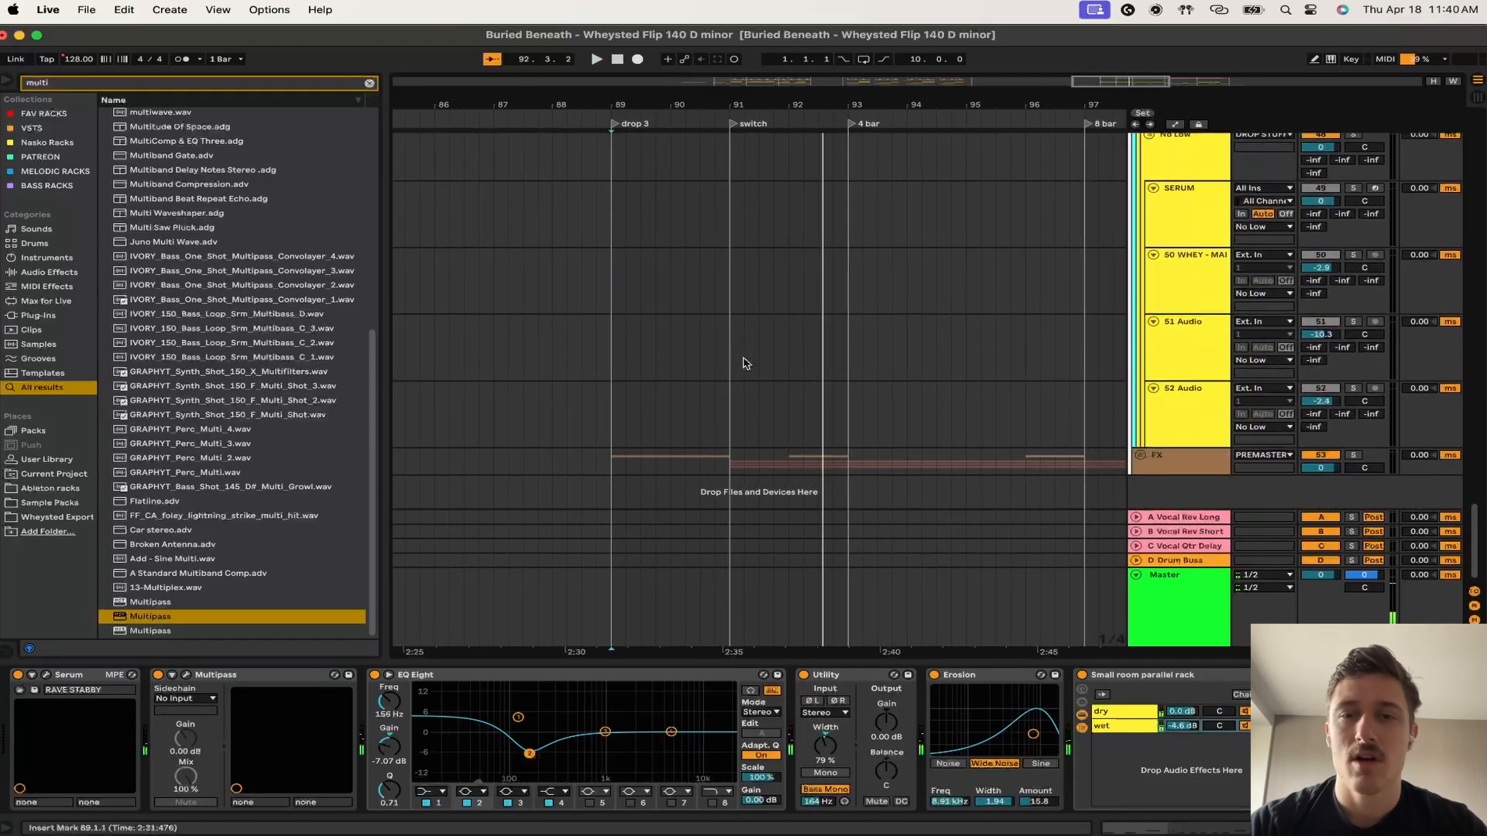
pyautogui.scroll(15, 1045, 426)
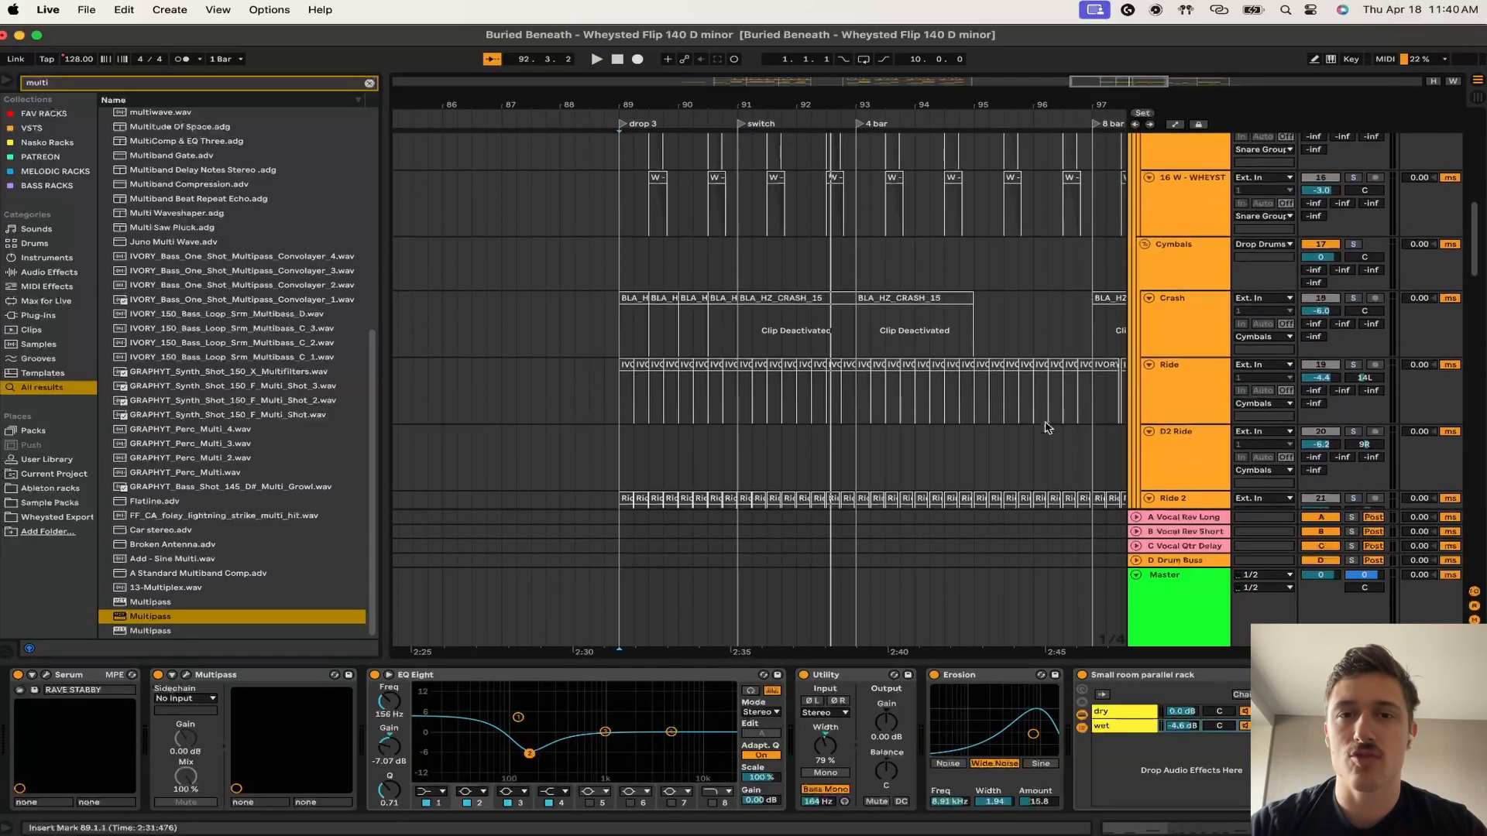
pyautogui.scroll(2, 1045, 425)
pyautogui.click(1145, 314)
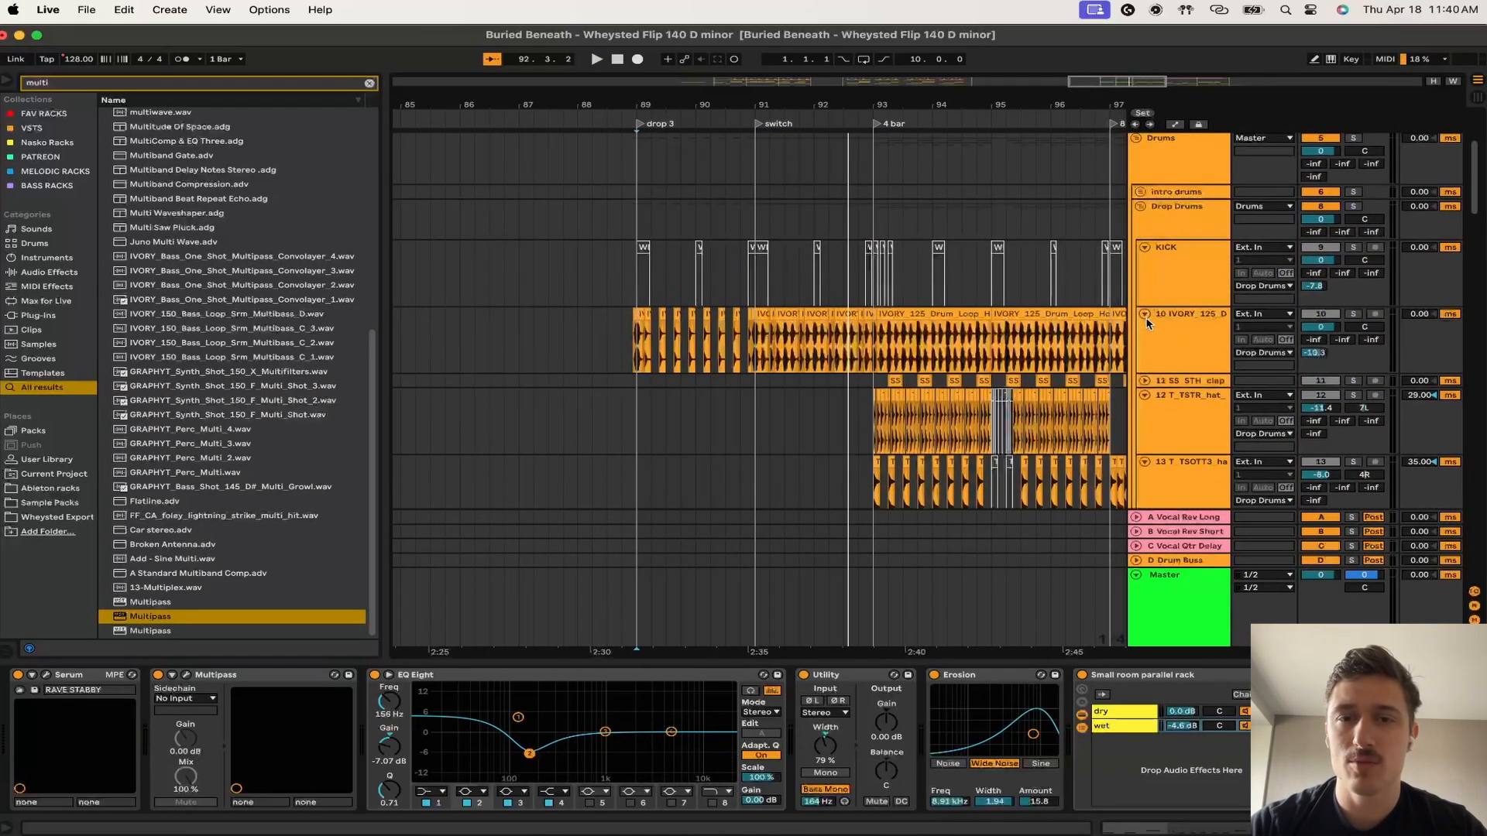
# - Solo the drop 3 drum loop, clap and hat tracks and play them from 92.3 into the 8 bar section
pyautogui.click(749, 357)
pyautogui.press('space')
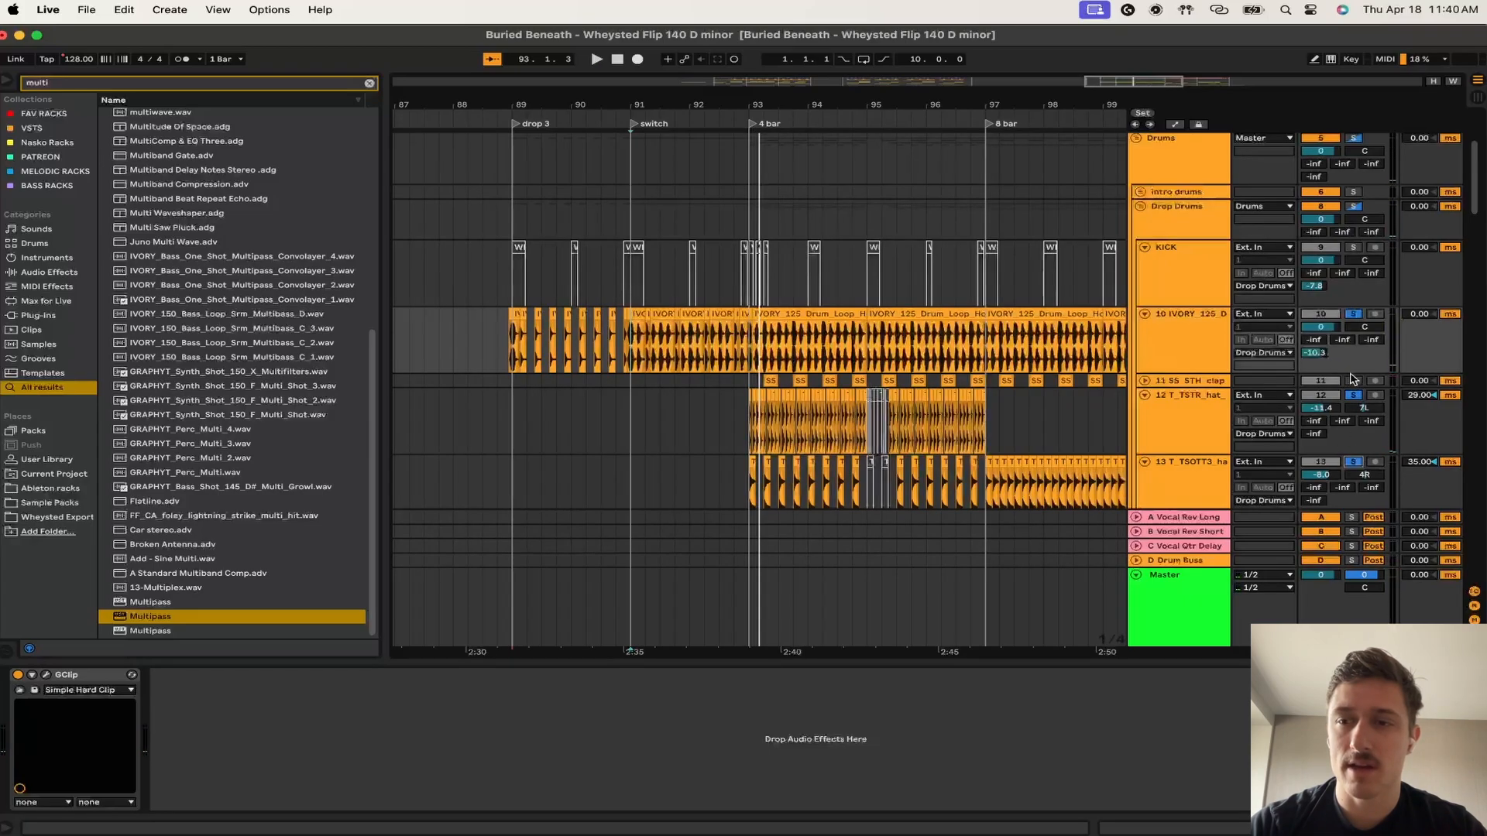
pyautogui.press('space')
pyautogui.click(829, 343)
pyautogui.press('space')
pyautogui.press('space')
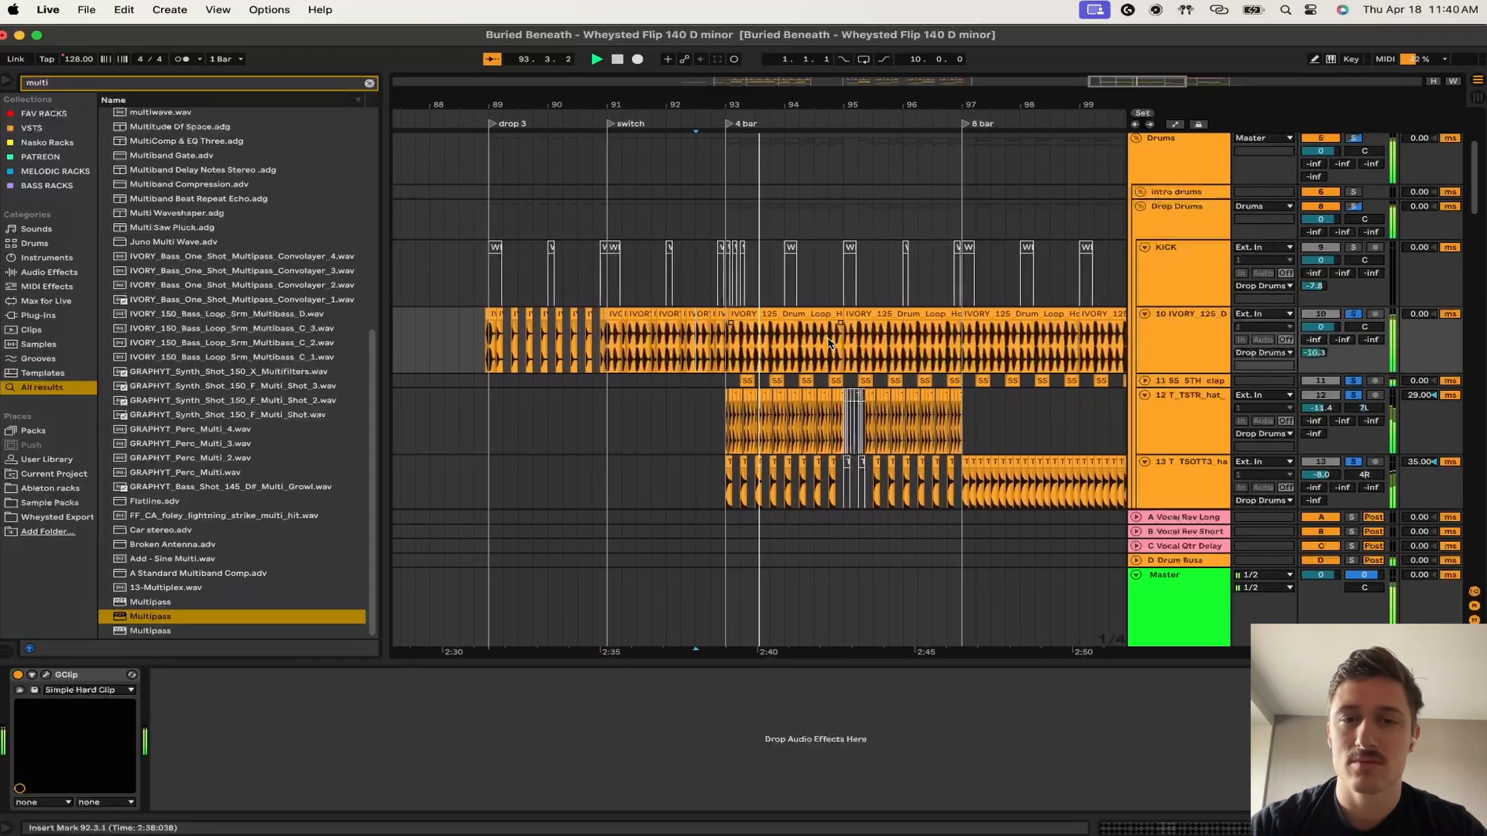
pyautogui.hscroll(-5, 549, 370)
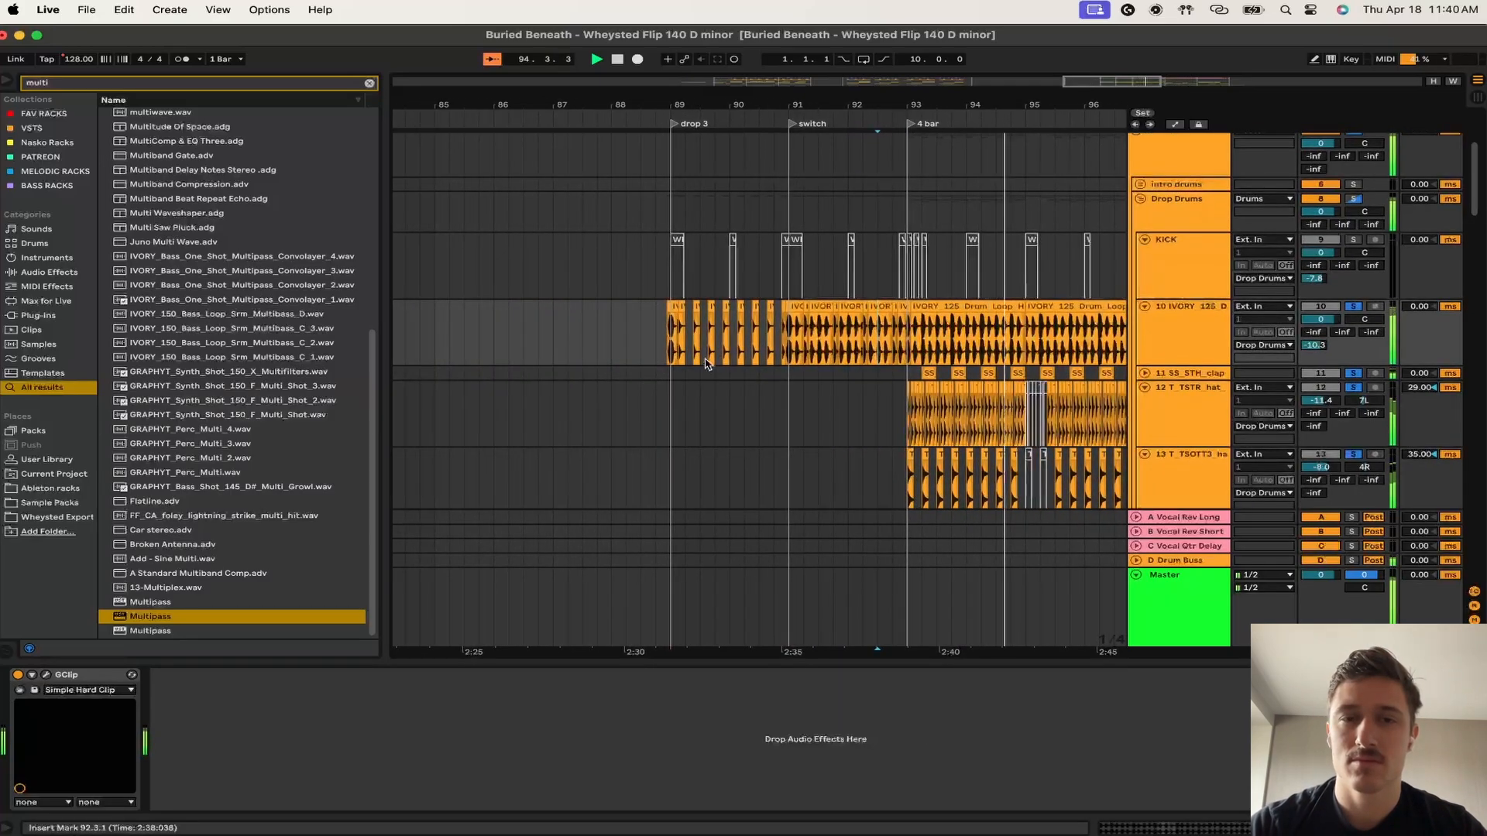
pyautogui.hscroll(5, 728, 360)
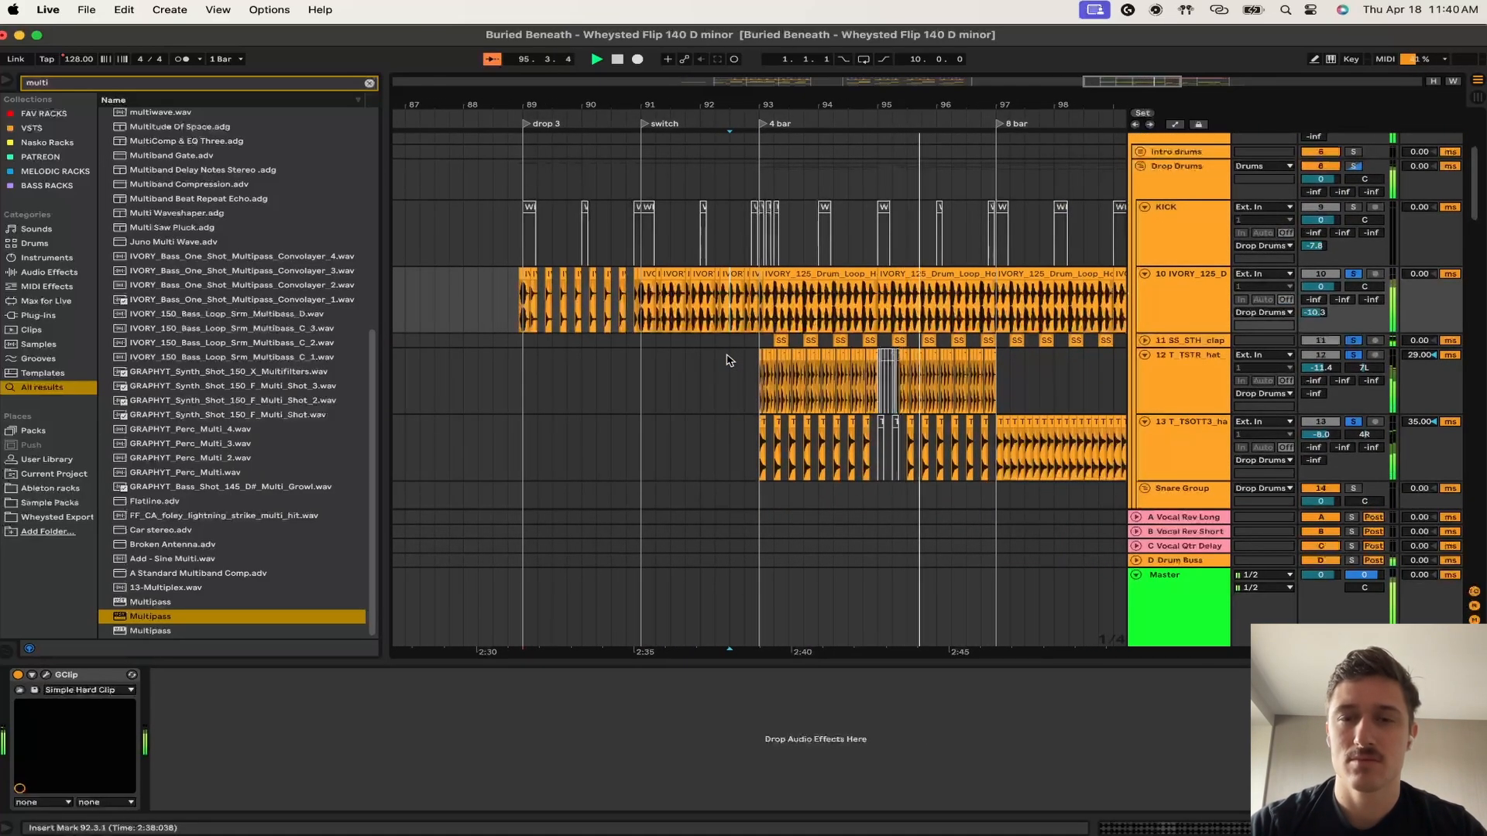
pyautogui.scroll(-3, 728, 360)
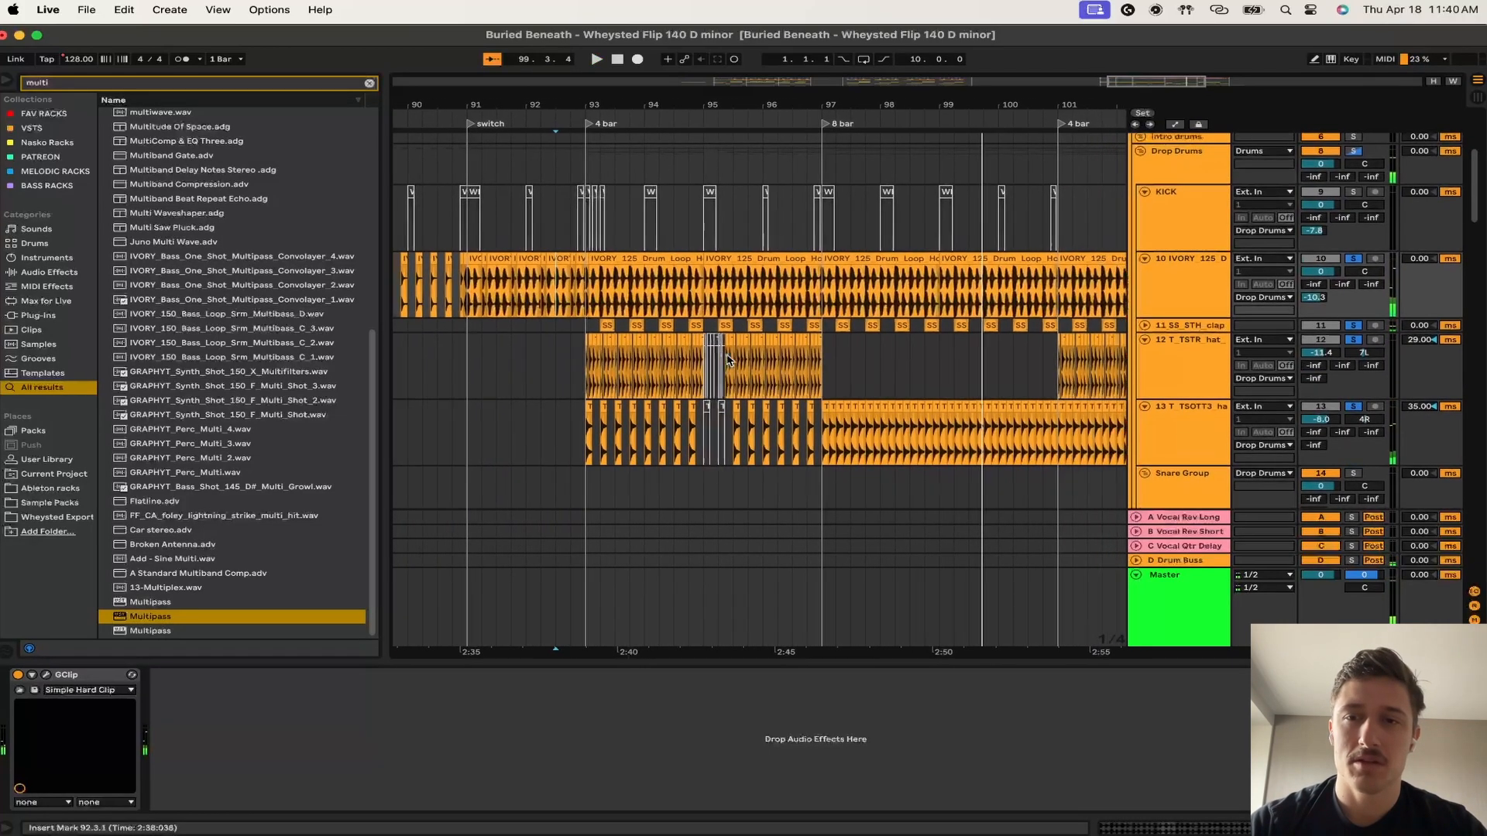
pyautogui.hscroll(-5, 728, 360)
pyautogui.hscroll(3, 727, 360)
pyautogui.press('space')
# - Play the 10 IVORY_125 drum loop track from the start of drop 3 at 89.1
pyautogui.hscroll(-3, 706, 360)
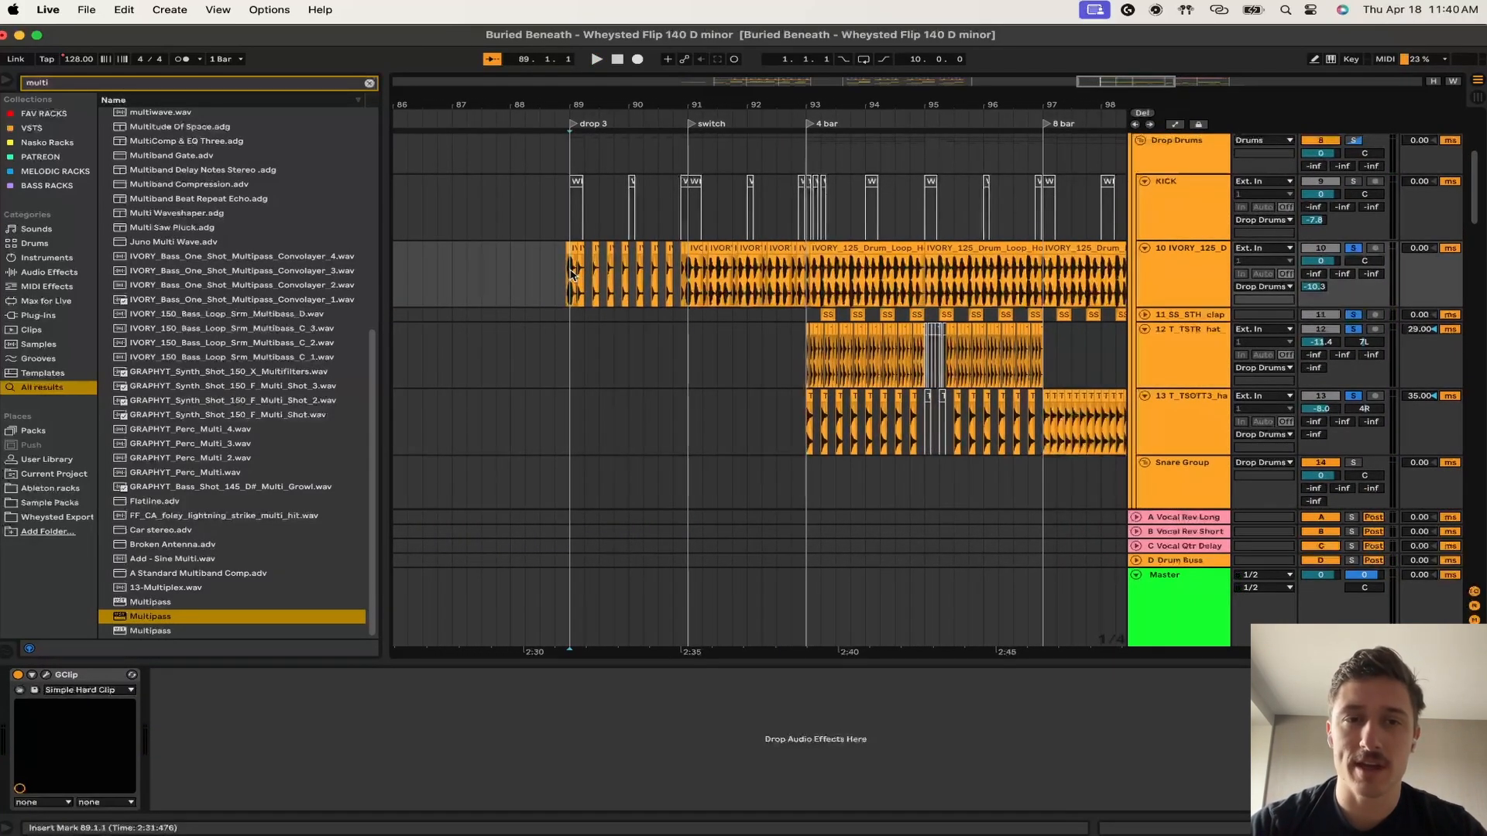
pyautogui.press('space')
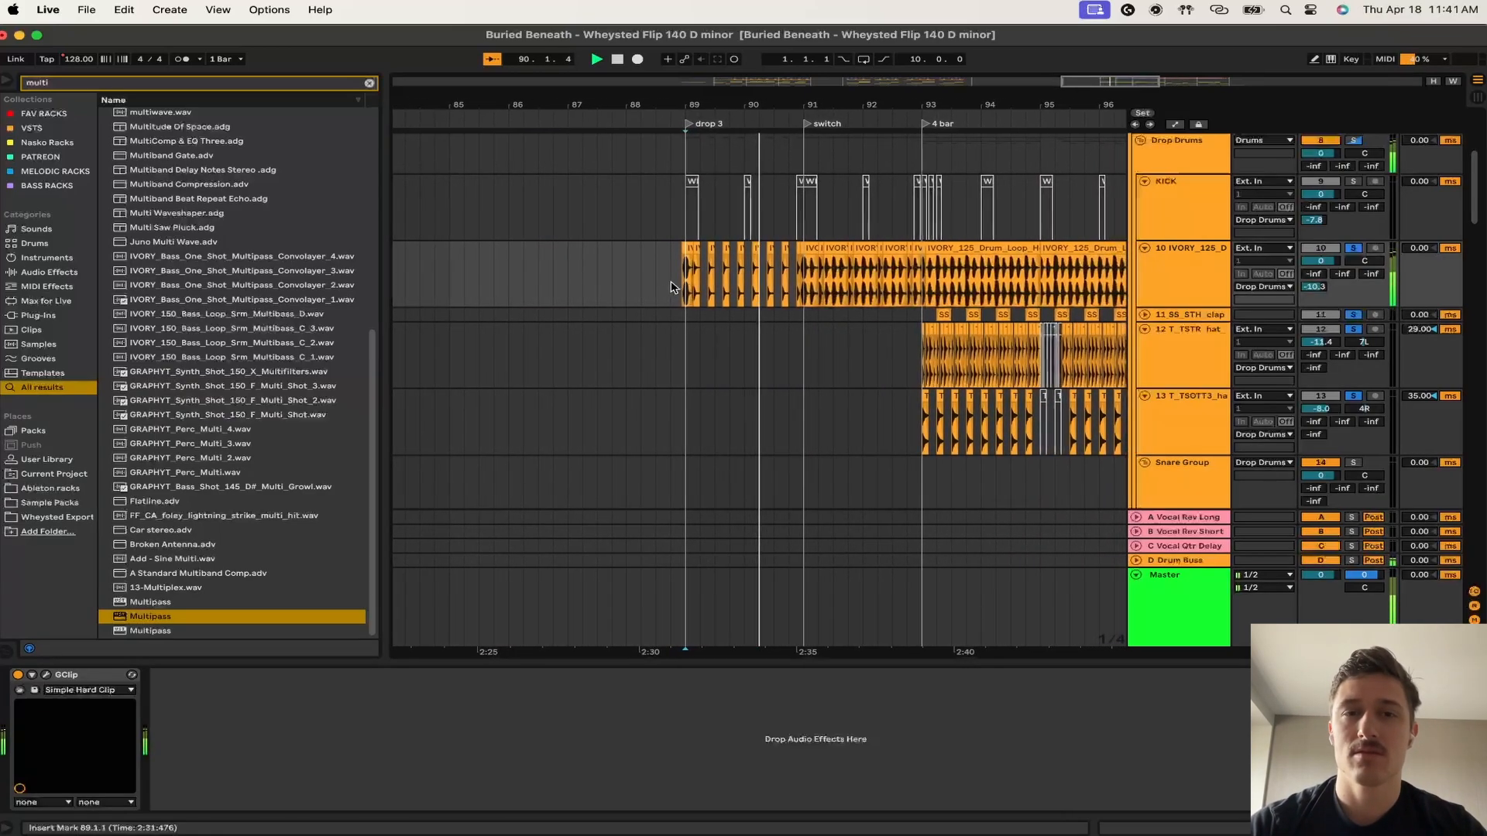
pyautogui.press('space')
# - Play the lead-in to drop 3 from 88.3 while reviewing the Snare Group and Cymbals tracks
pyautogui.click(633, 280)
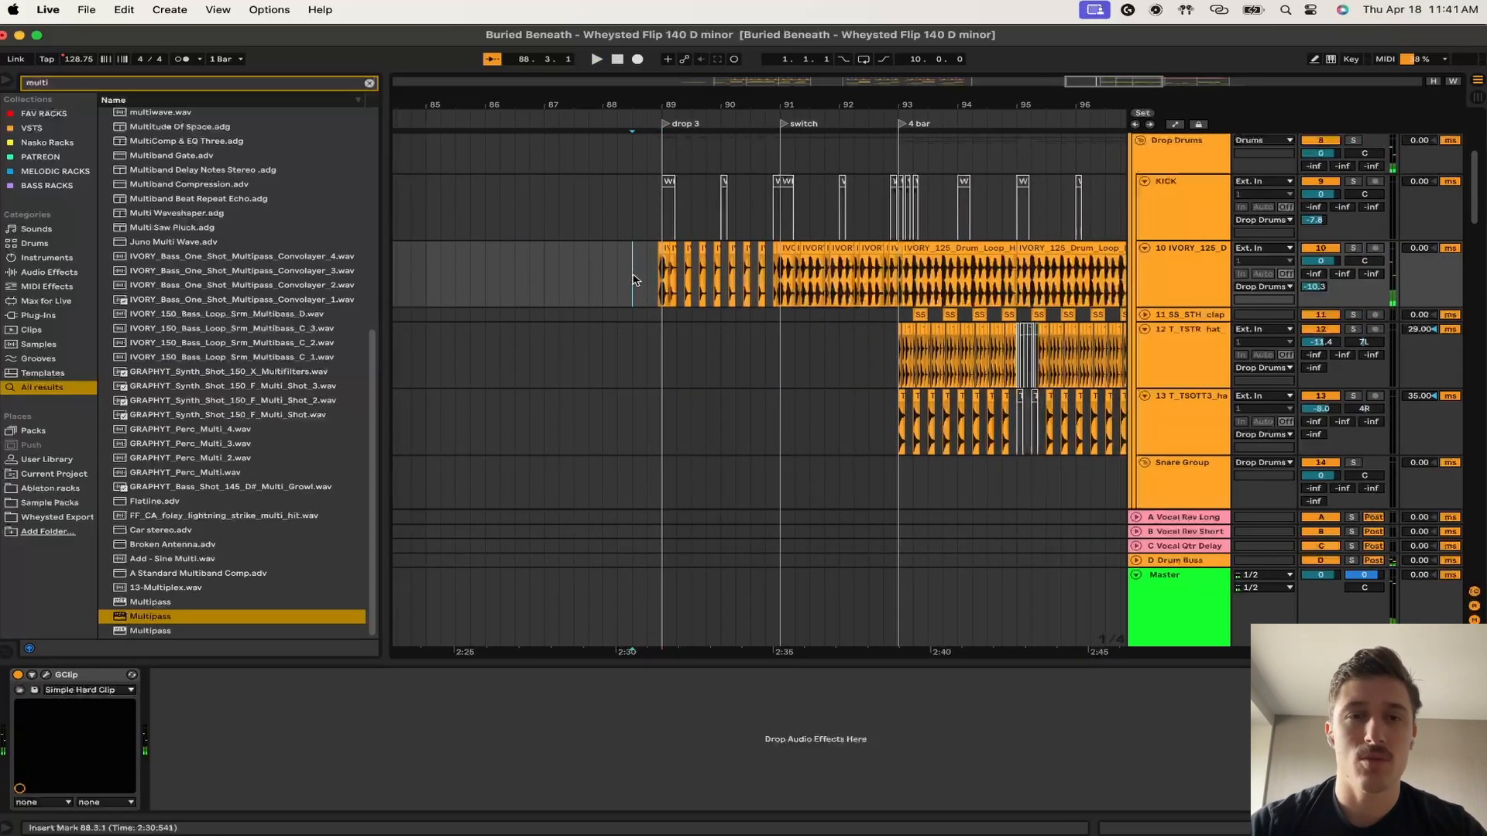
pyautogui.press('space')
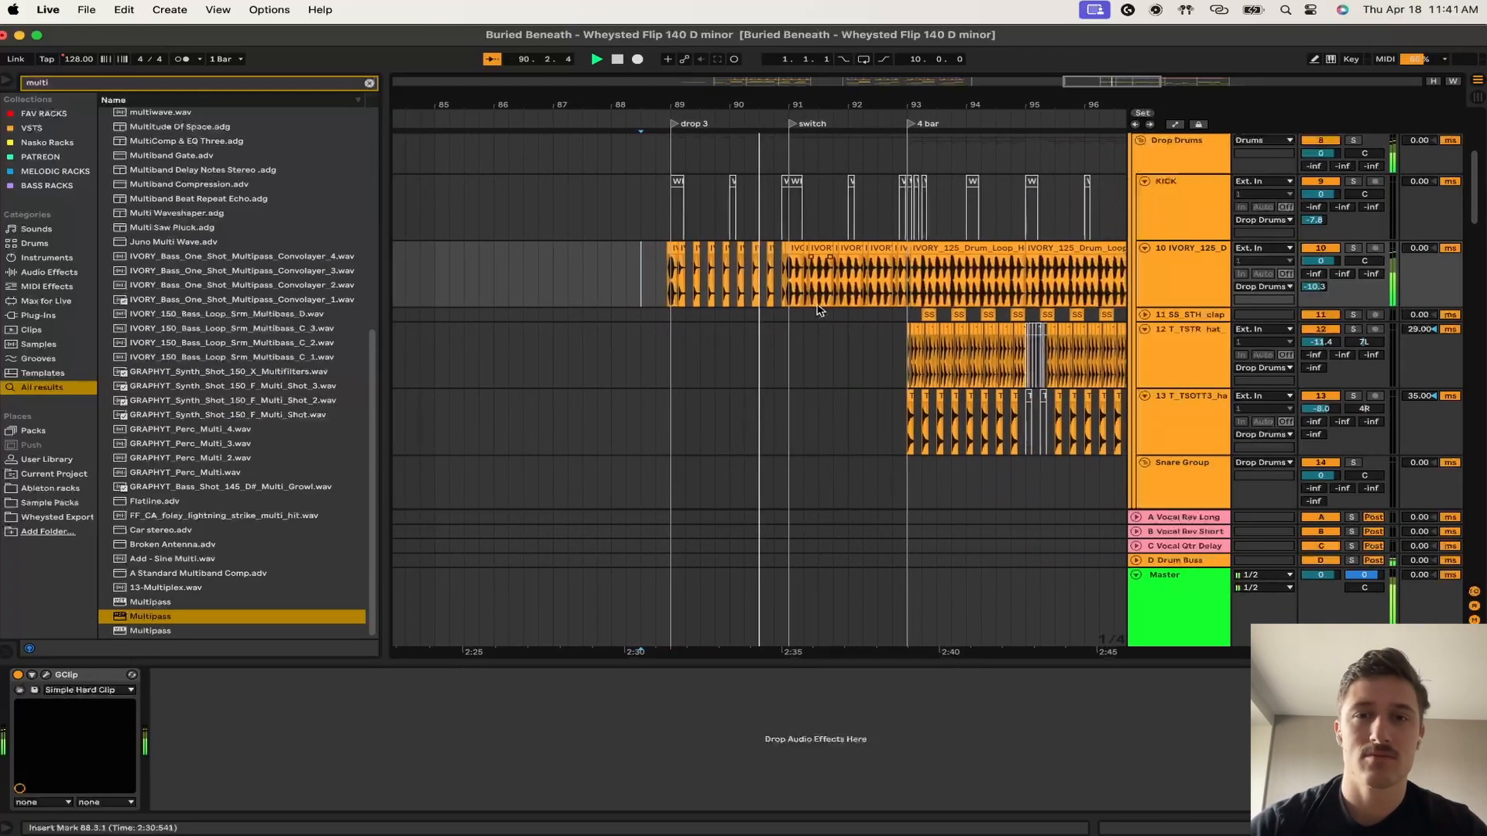
pyautogui.scroll(-3, 819, 310)
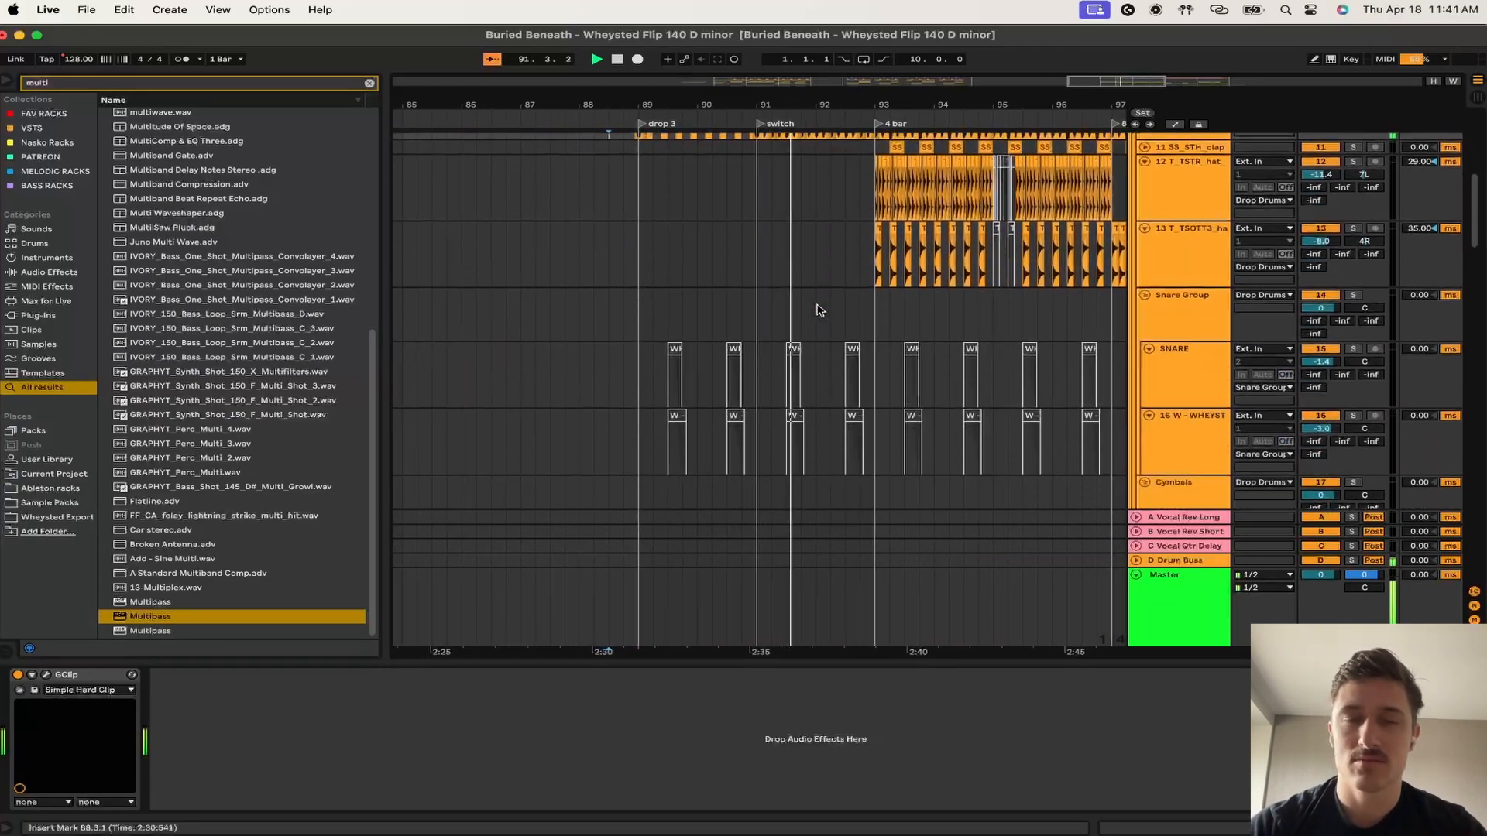
pyautogui.scroll(-2, 819, 309)
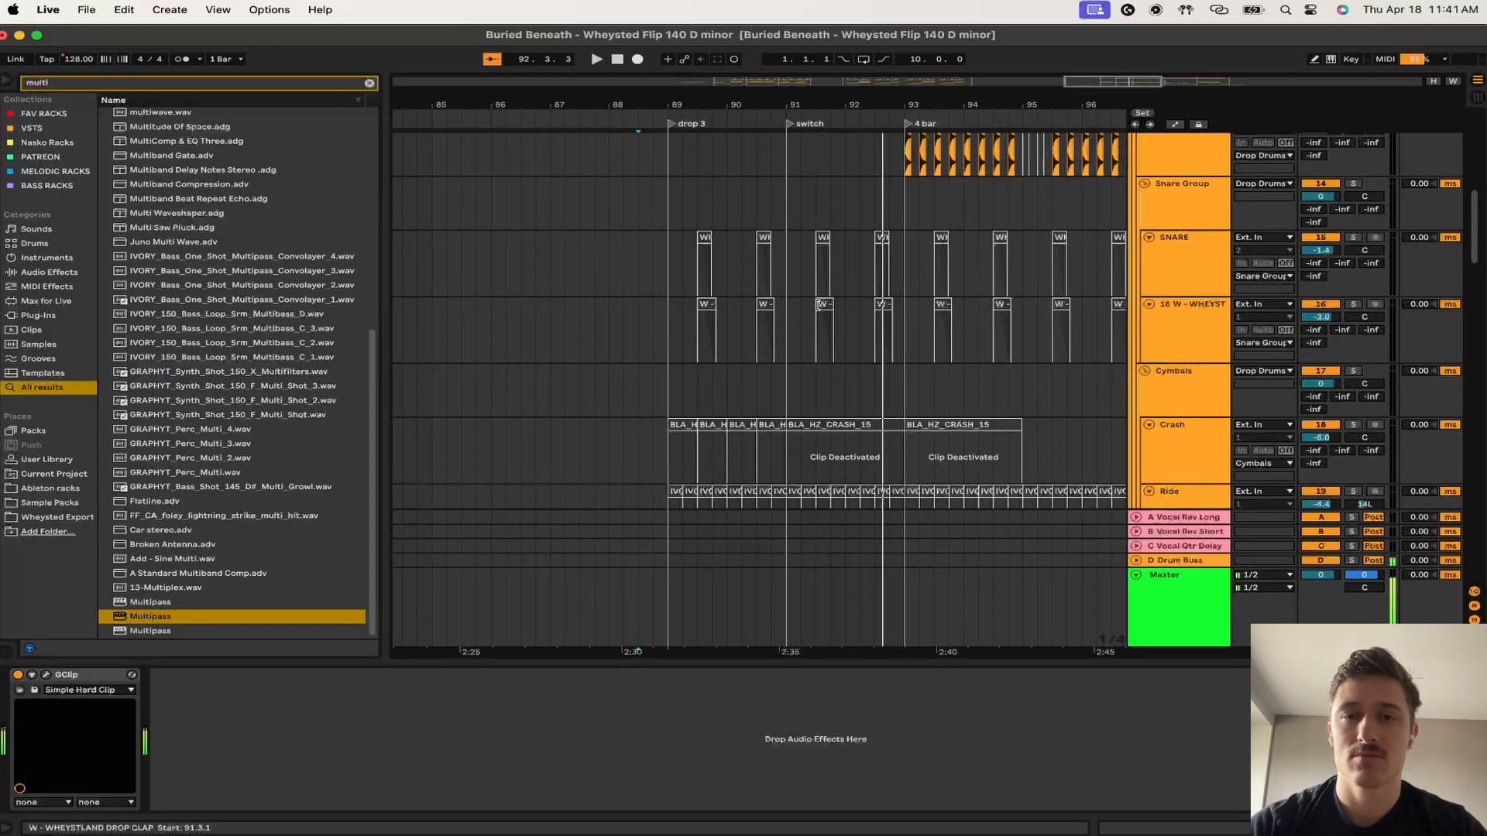
pyautogui.scroll(5, 600, 241)
# - Show the Master track's Song Tempo automation and play the section leading into drop 3 from 81.1
pyautogui.press('a')
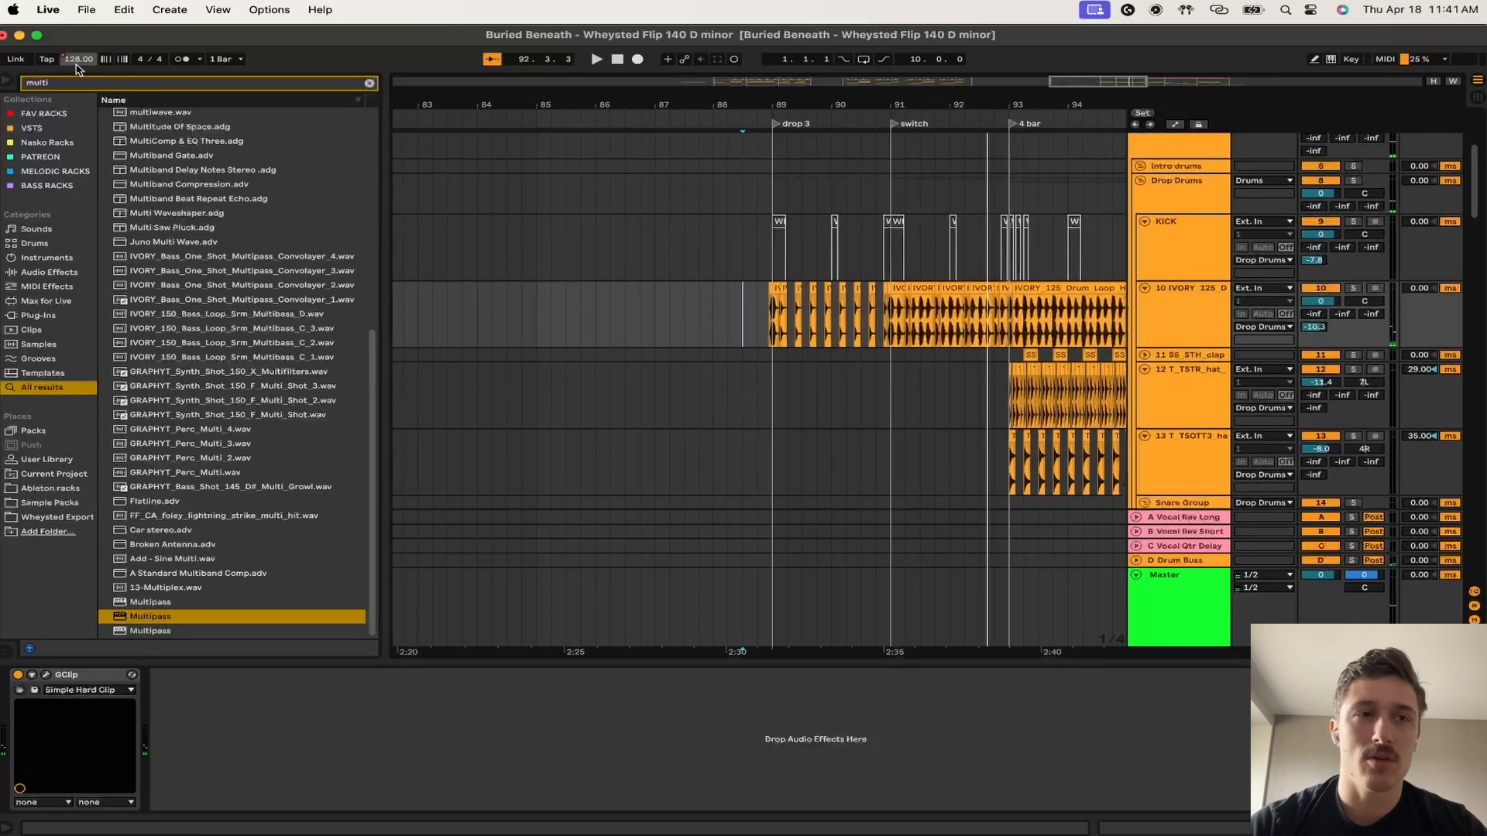
pyautogui.click(75, 61)
pyautogui.scroll(-5, 662, 600)
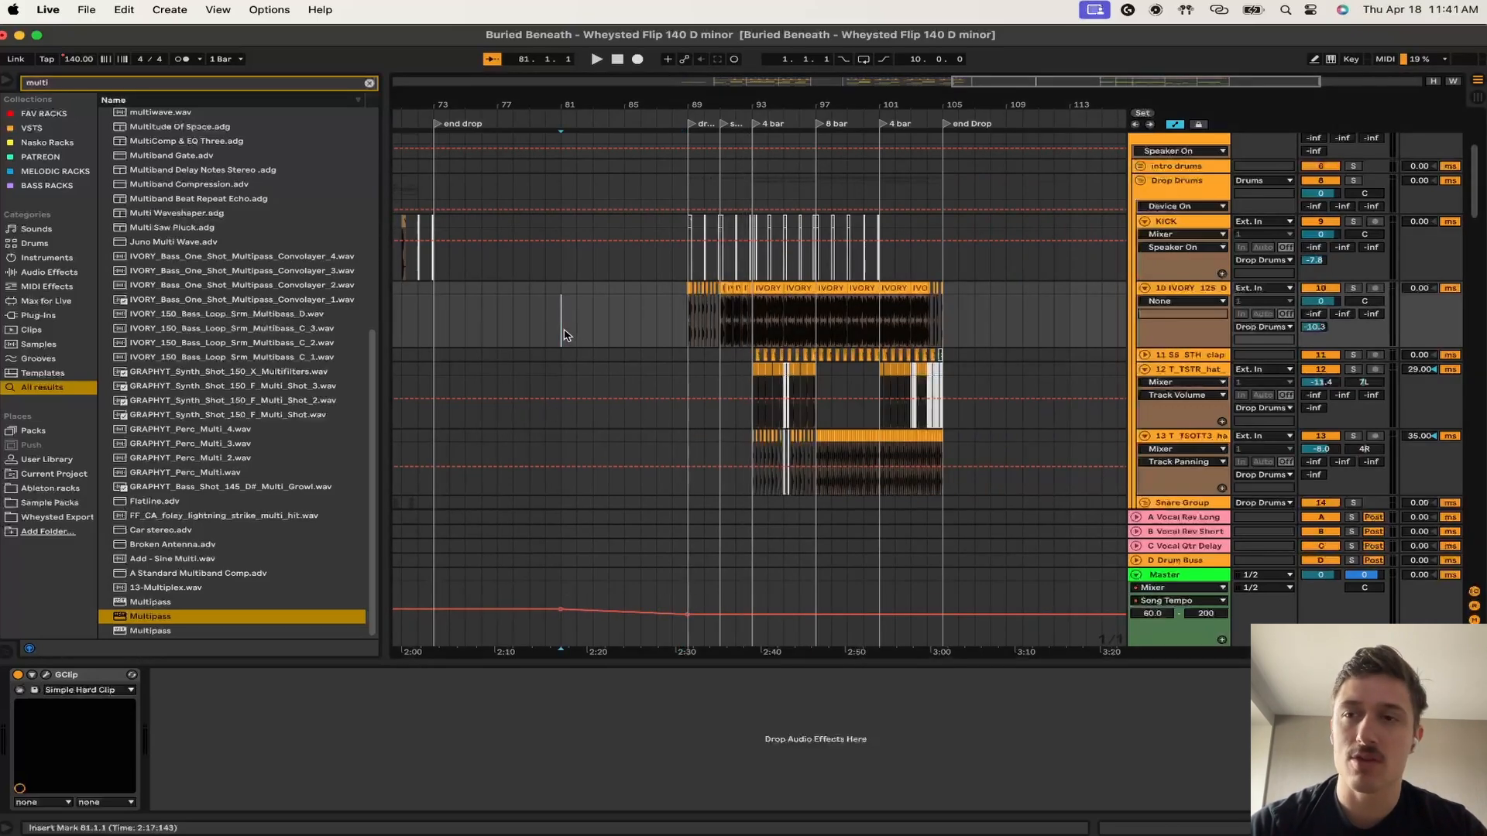
pyautogui.press('space')
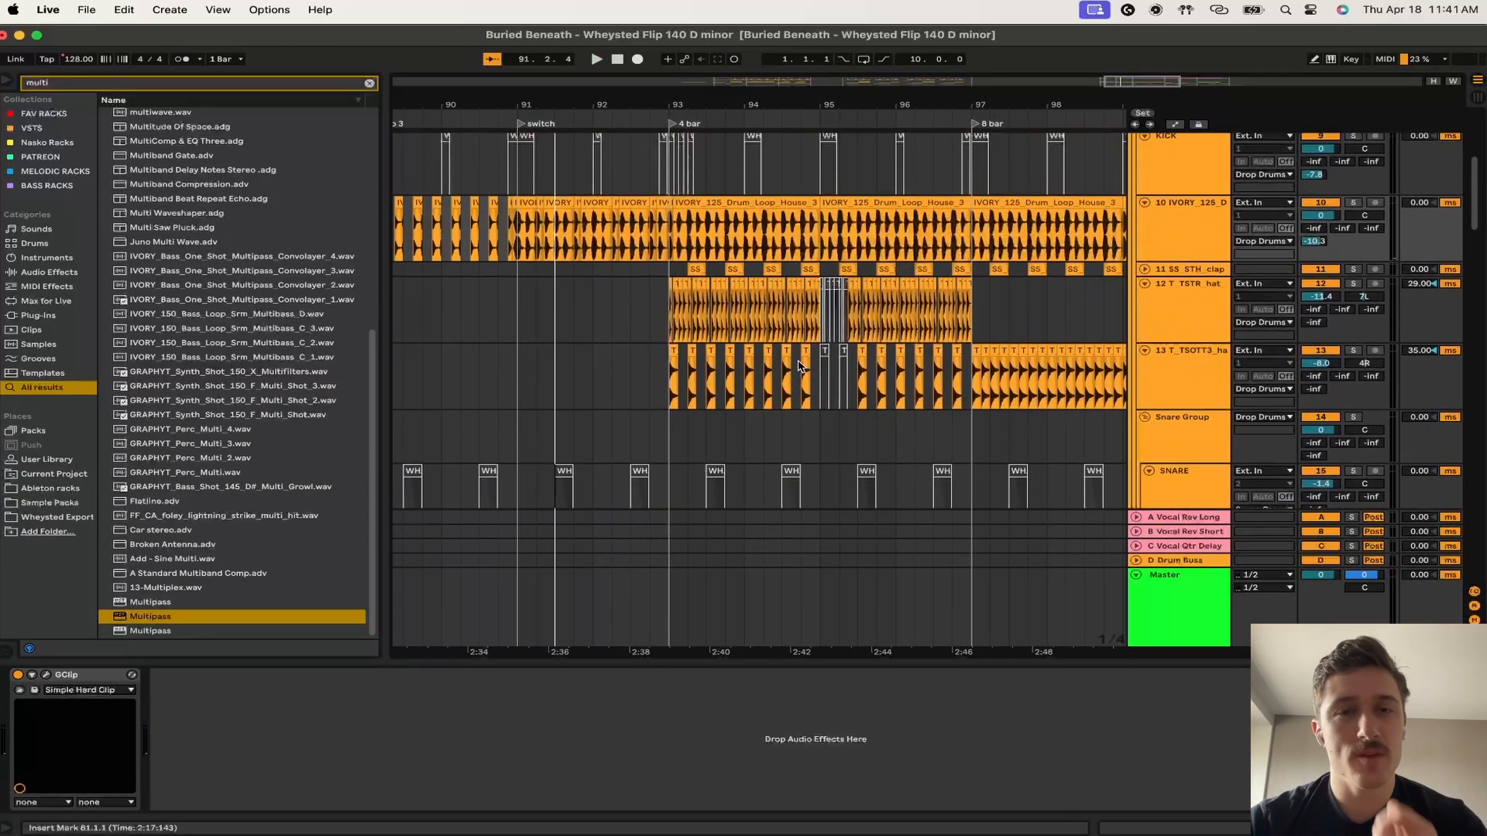
# - Play drop 3's drum loop together with its hat layers from 92.2
pyautogui.click(521, 288)
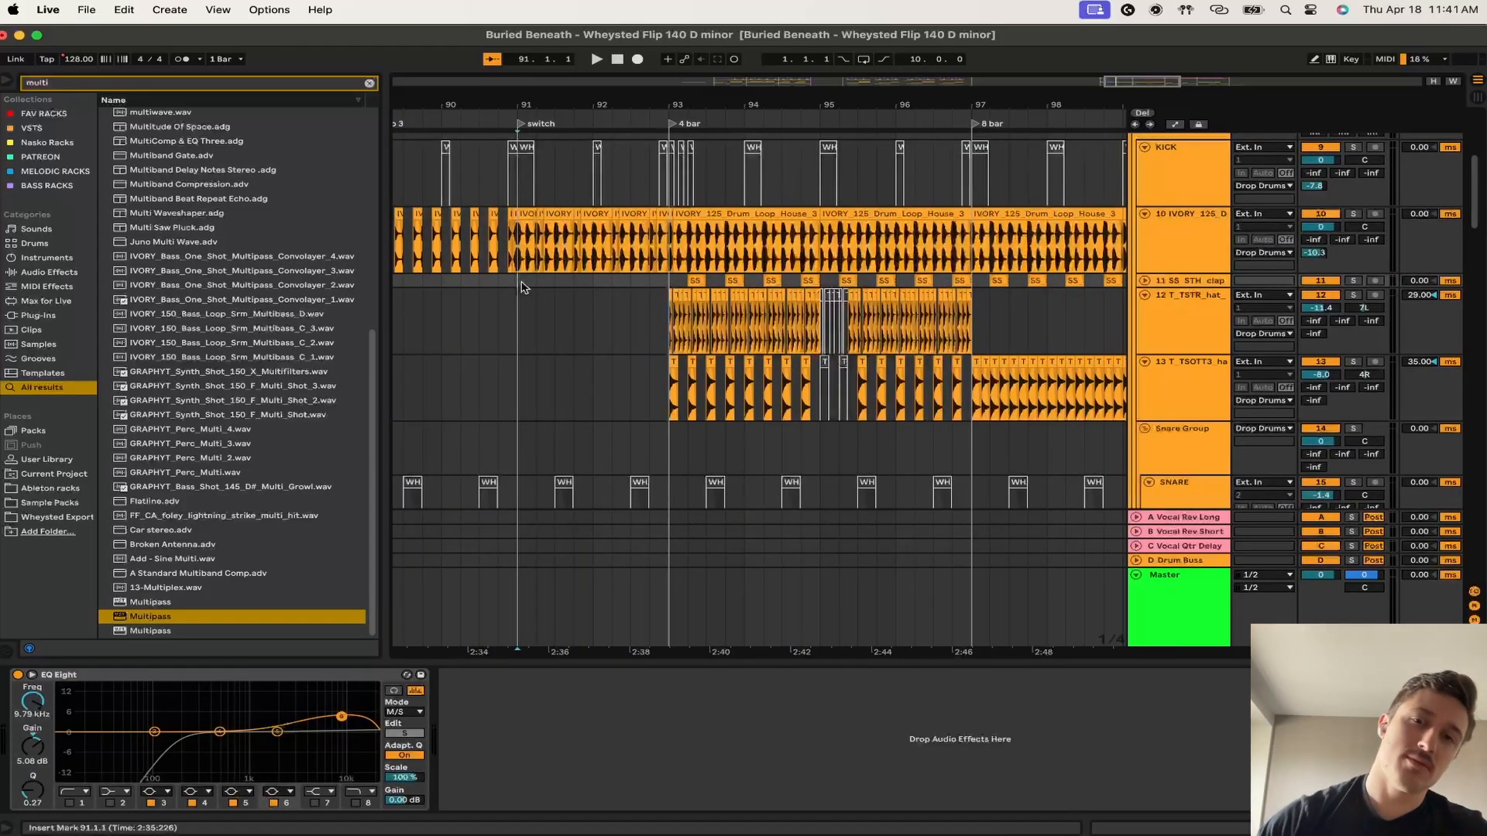
pyautogui.click(629, 323)
pyautogui.click(613, 324)
pyautogui.press('space')
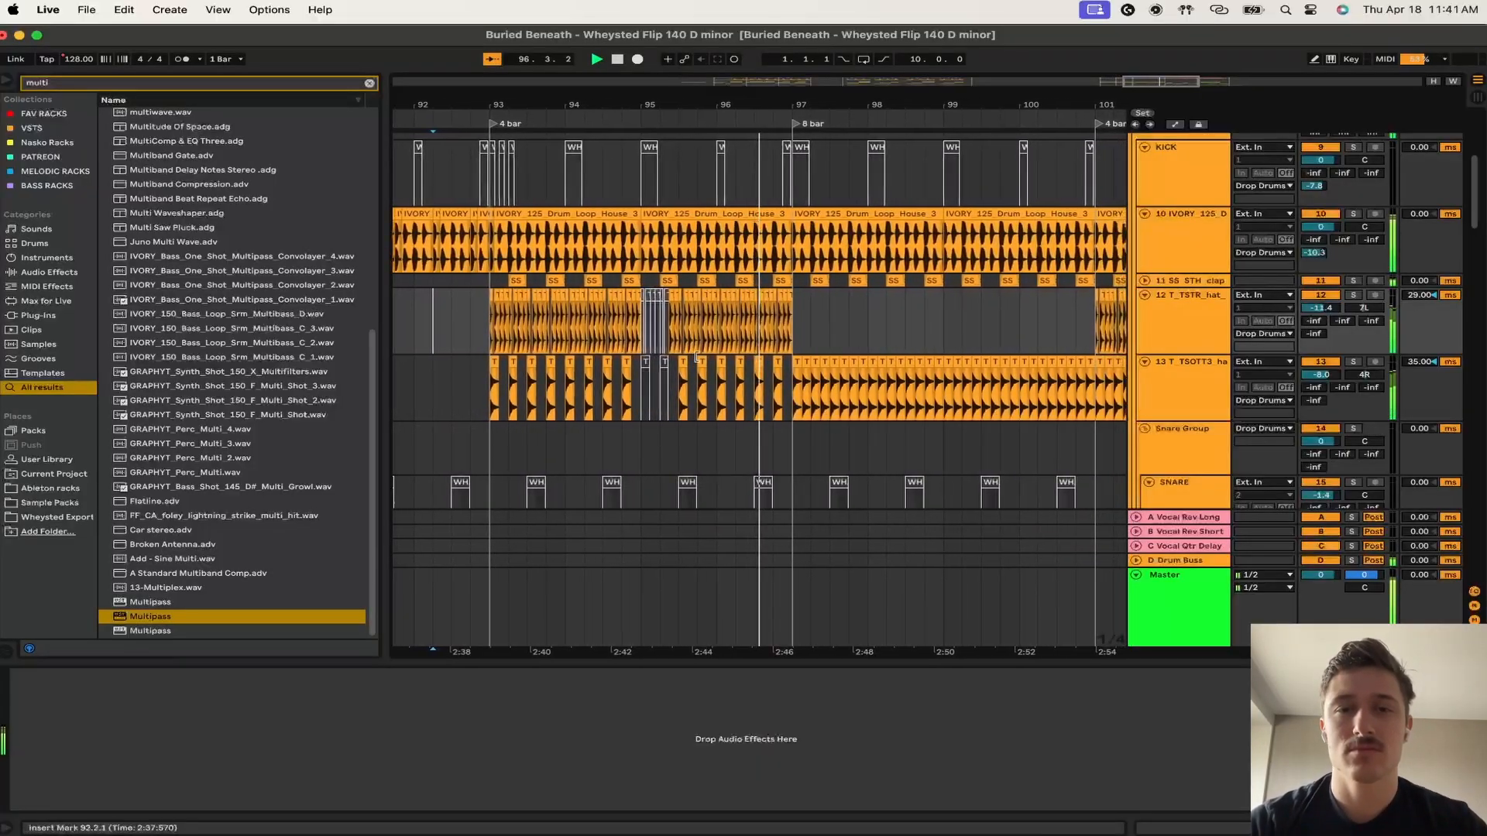
# - Solo the KAI WAV vocal track and play it from the switch marker at 91.1
pyautogui.scroll(5, 787, 373)
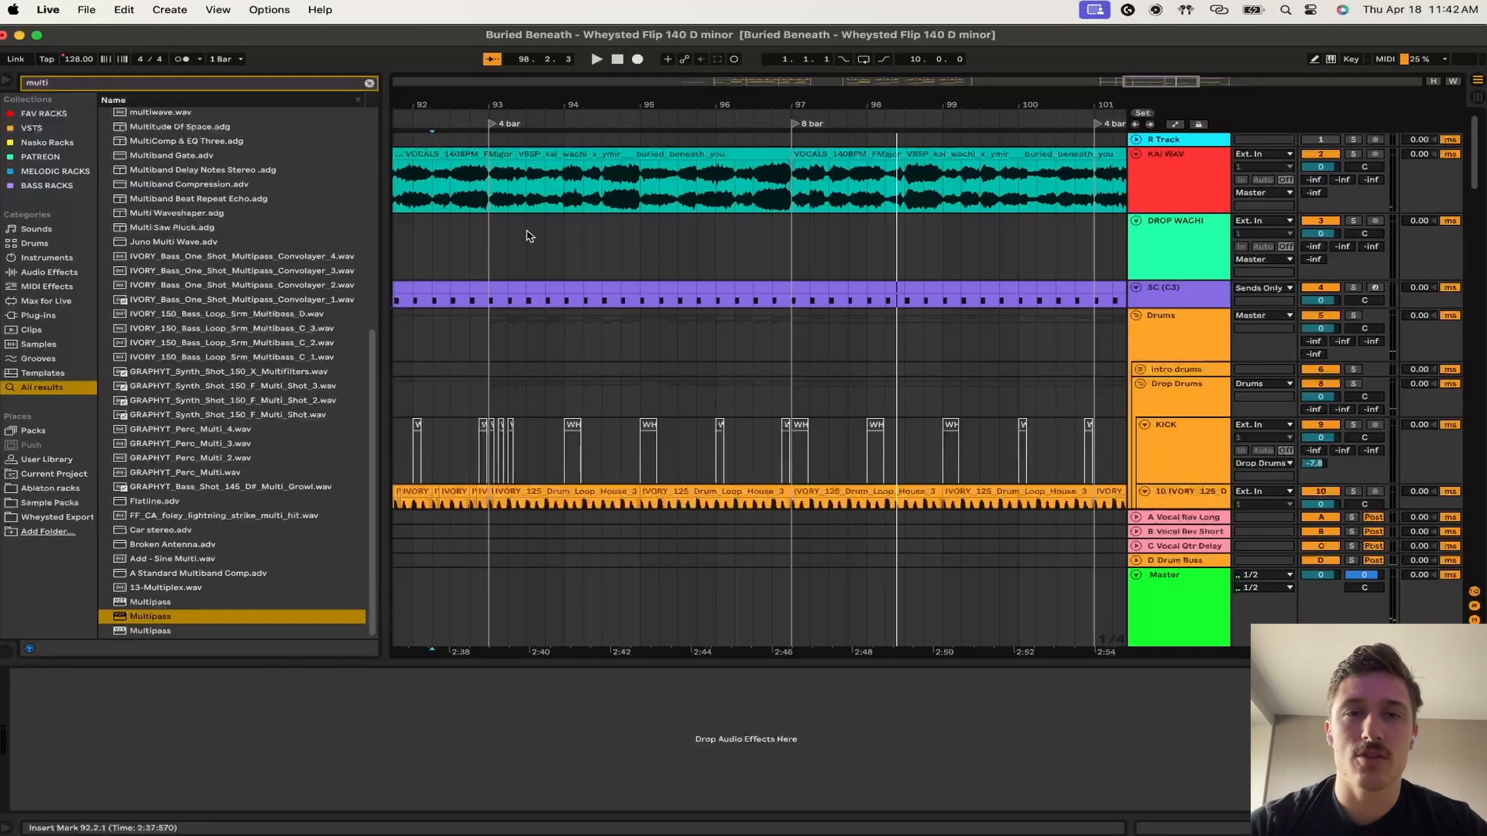
pyautogui.scroll(-5, 527, 235)
pyautogui.click(475, 185)
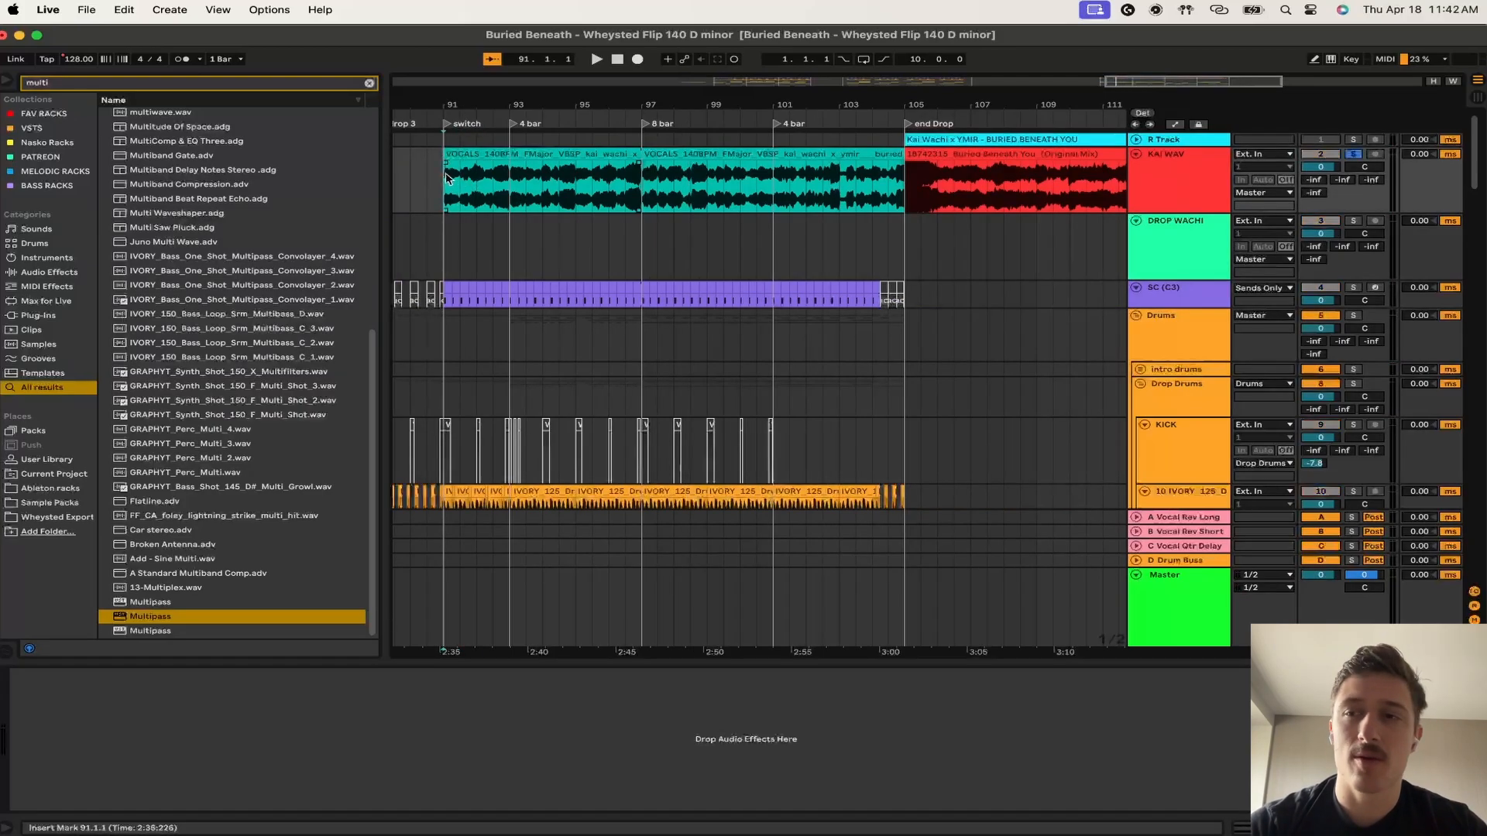
pyautogui.press('space')
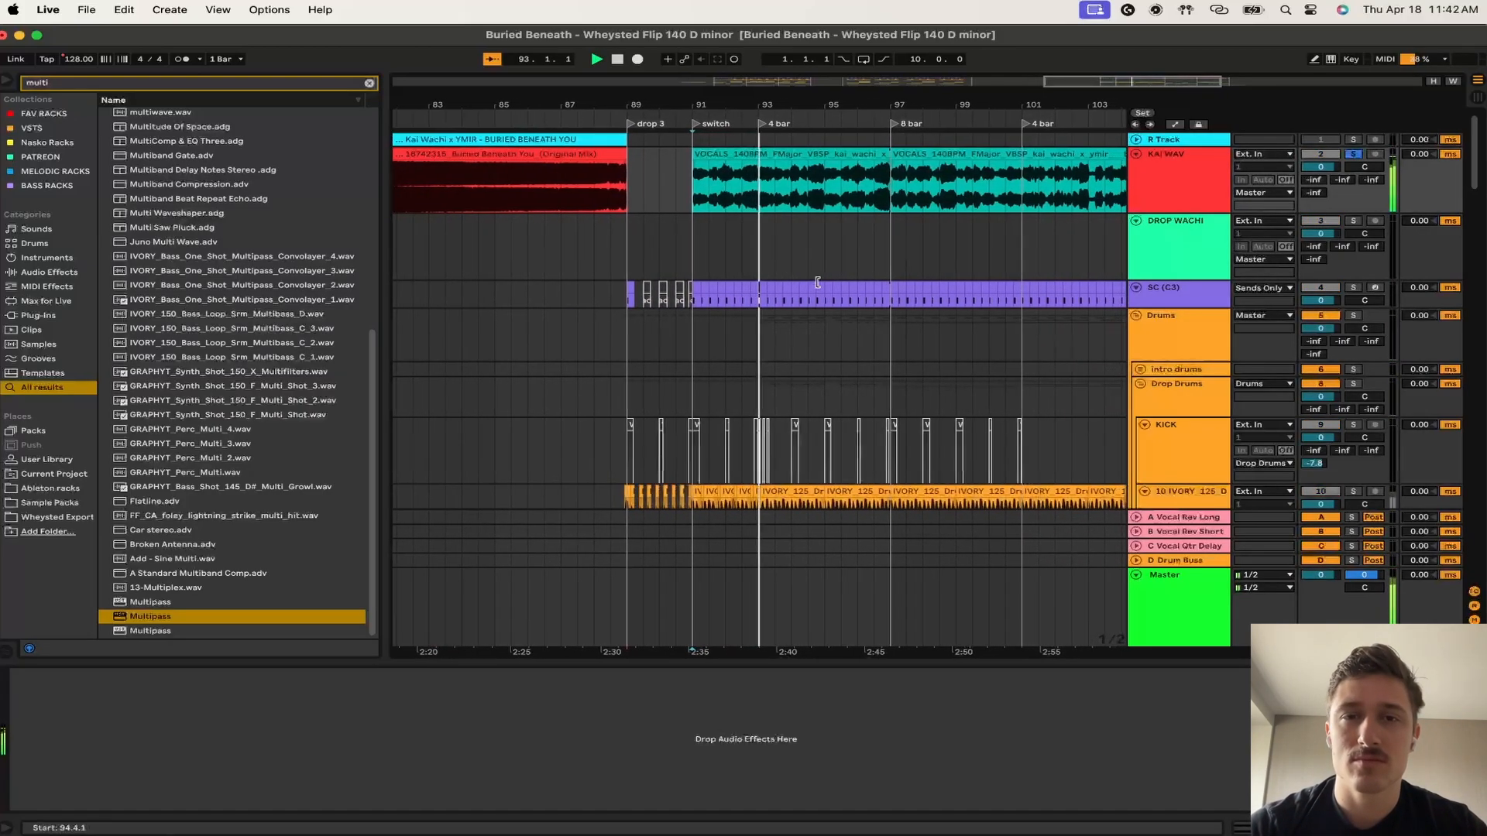
pyautogui.press('space')
# - Solo the Support 1 track in the MAIN MOTIF group and play it from the switch at 91.1
pyautogui.scroll(-15, 817, 282)
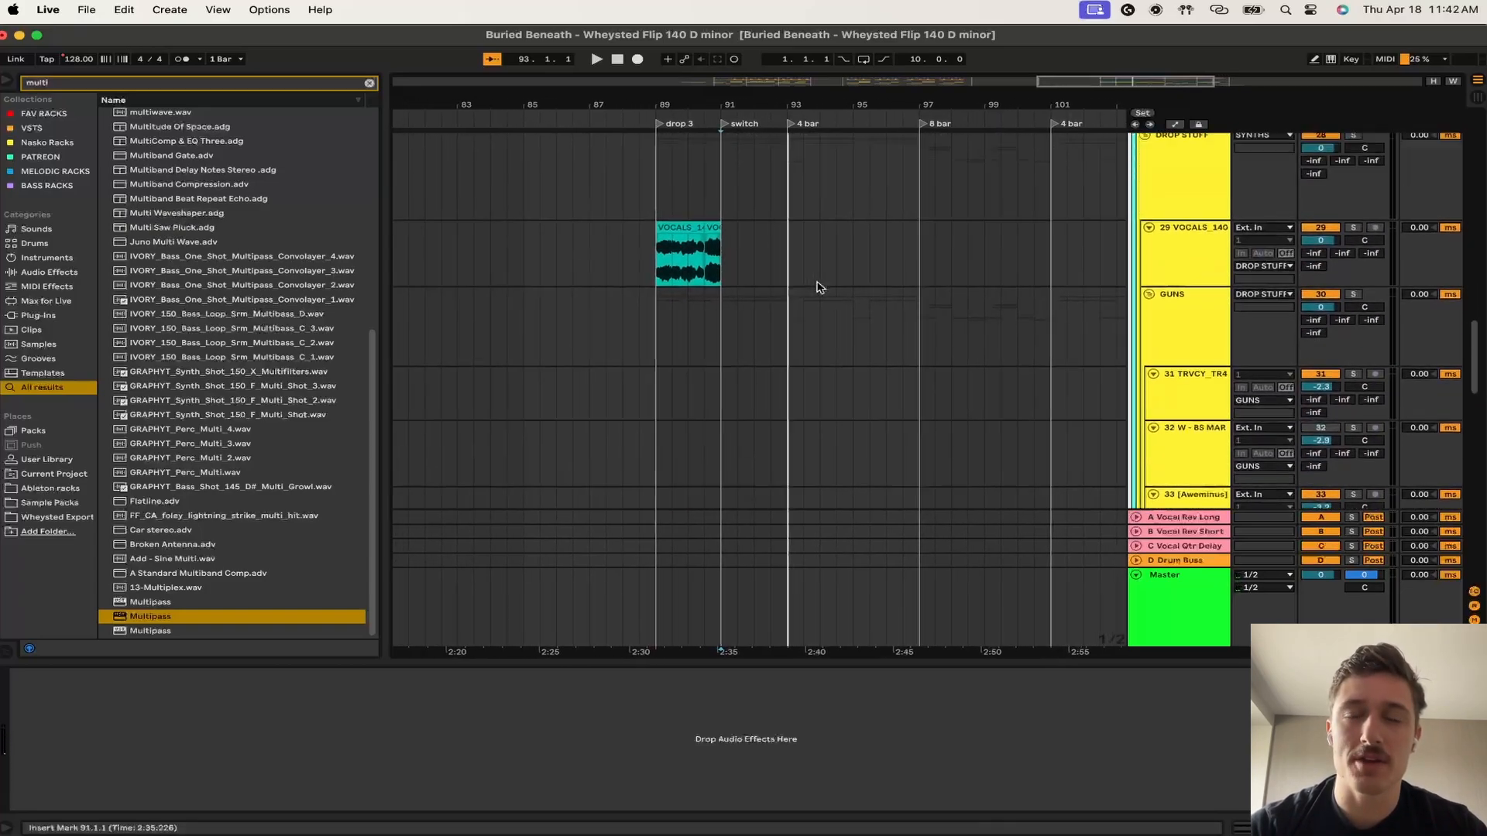
pyautogui.scroll(-13, 820, 287)
pyautogui.scroll(13, 820, 287)
pyautogui.hscroll(-2, 806, 295)
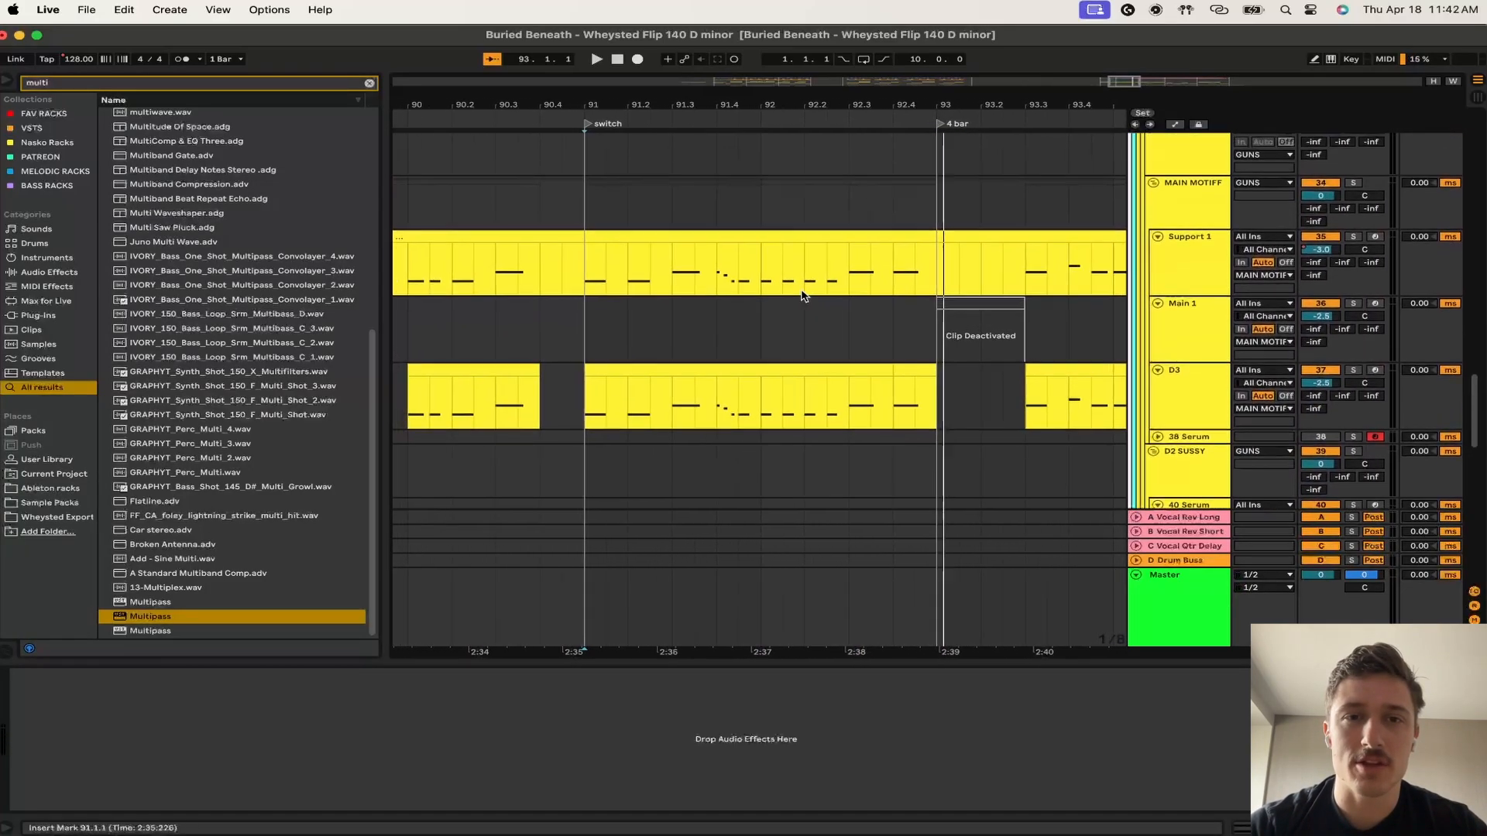
pyautogui.scroll(-2, 802, 292)
pyautogui.click(581, 271)
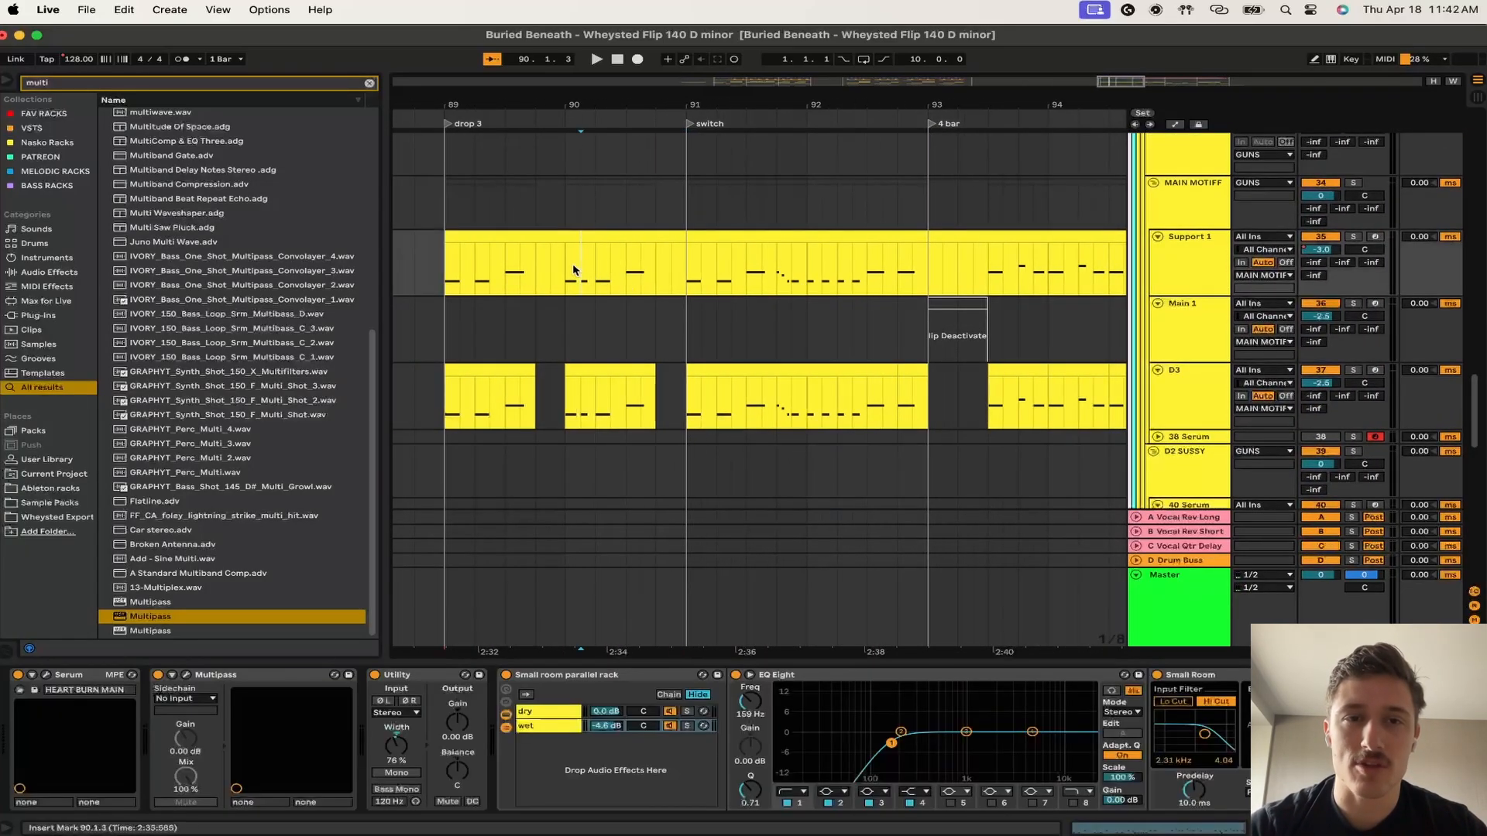
pyautogui.press('space')
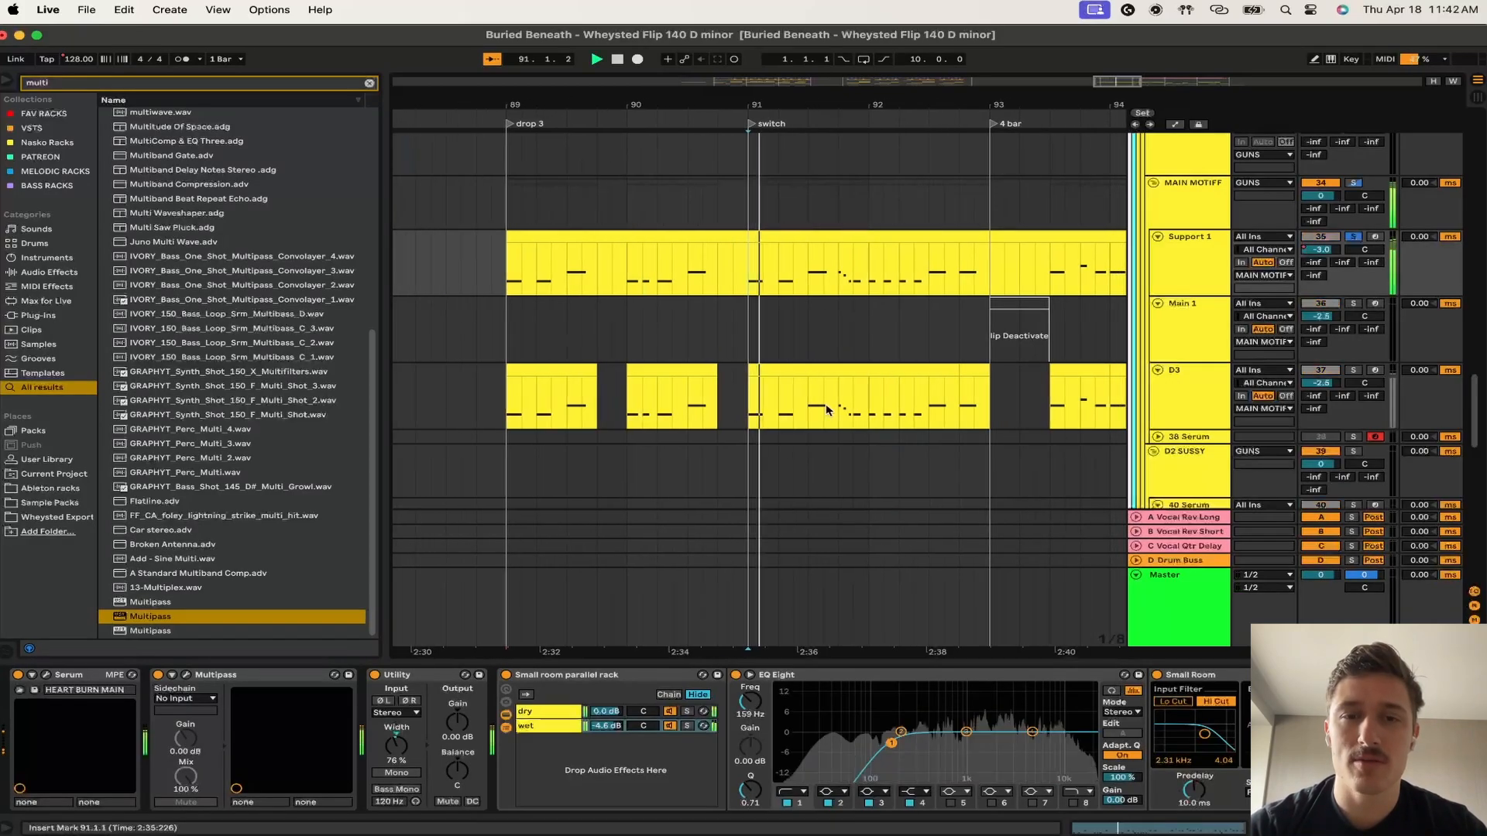
# - Solo the D3 track in the MAIN MOTIF group and play it from the switch at 91.1
pyautogui.click(619, 398)
pyautogui.scroll(-10, 926, 444)
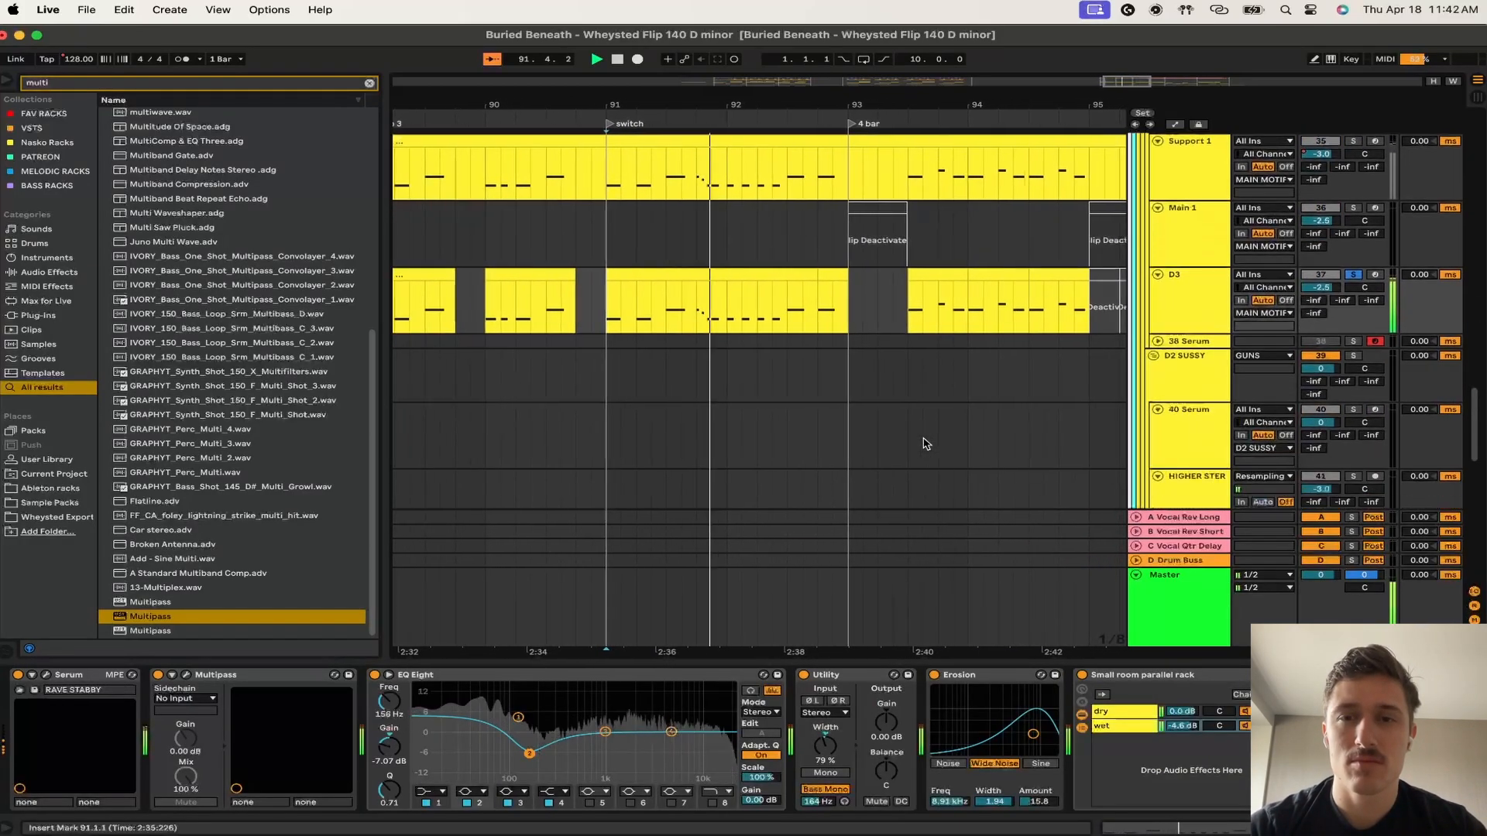
pyautogui.scroll(5, 926, 443)
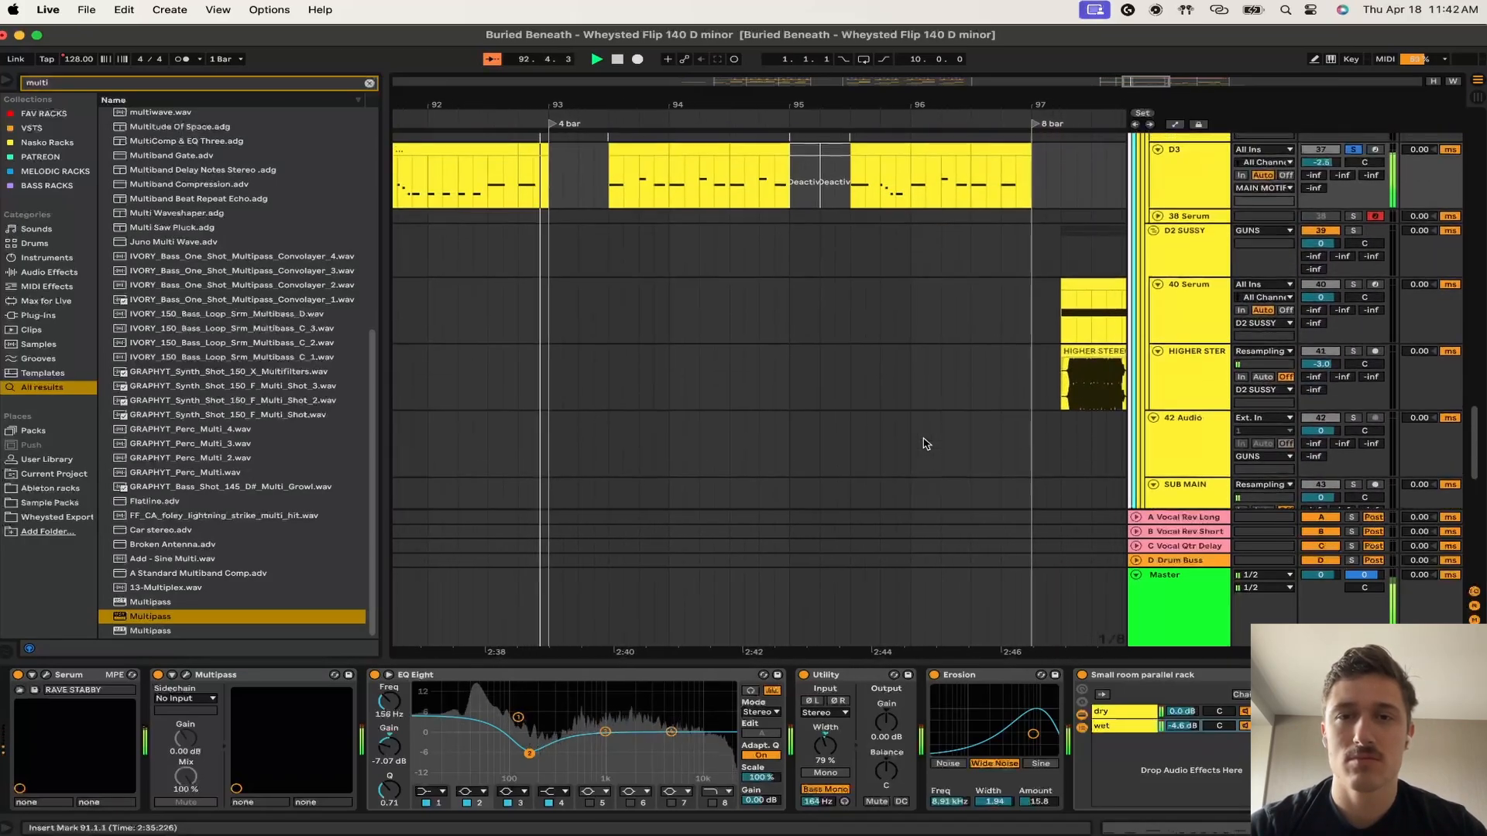
pyautogui.scroll(-5, 926, 442)
pyautogui.press('space')
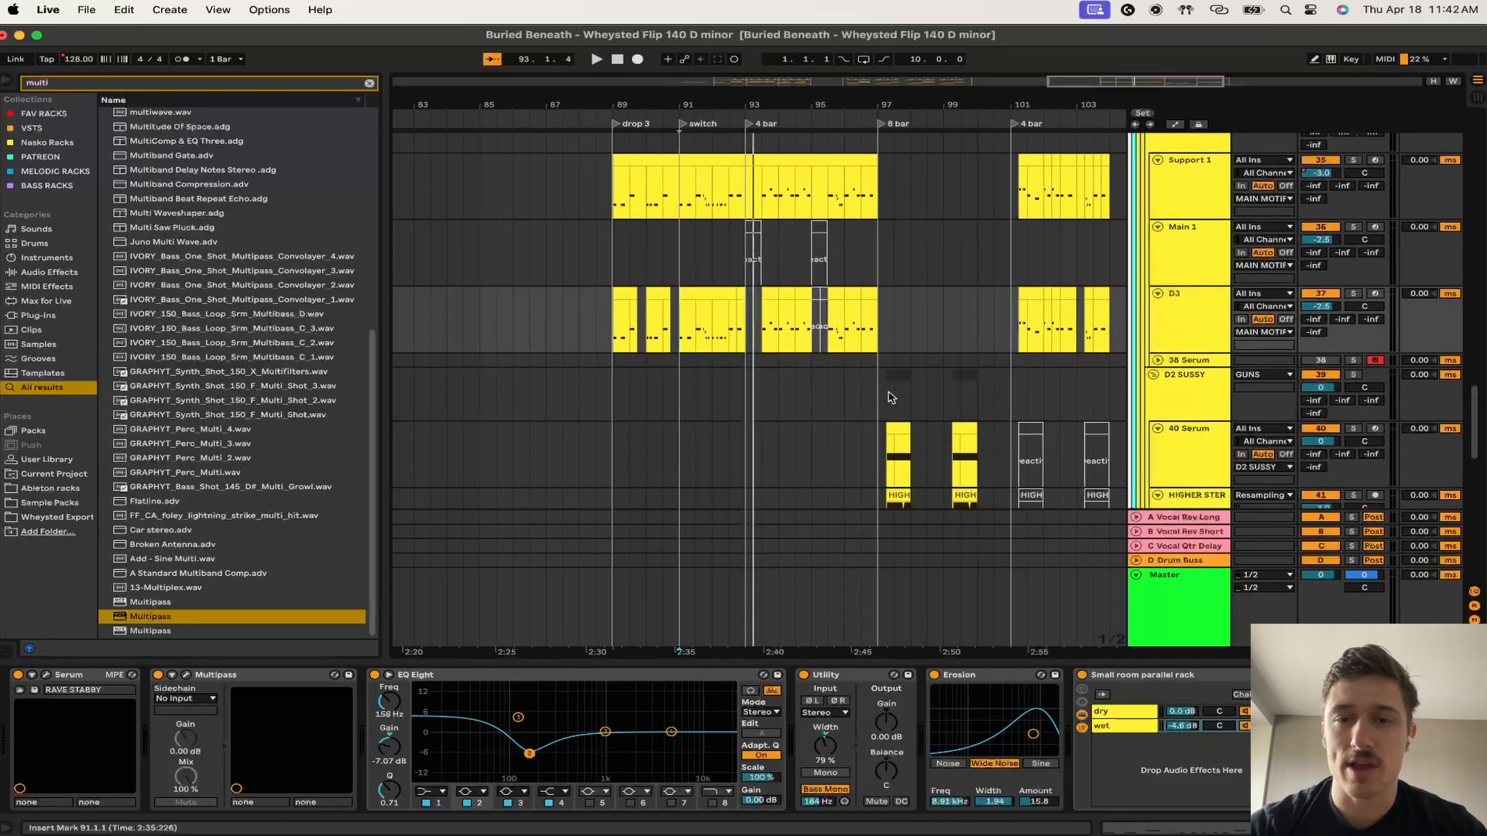
# - Solo the 40 Serum track in the D2 SUSSY group and play its clip from 97.2
pyautogui.scroll(-3, 902, 392)
pyautogui.hscroll(3, 902, 392)
pyautogui.scroll(10, 914, 391)
pyautogui.hscroll(-5, 664, 392)
pyautogui.hscroll(-4, 480, 379)
pyautogui.click(569, 365)
pyautogui.press('s')
pyautogui.press('space')
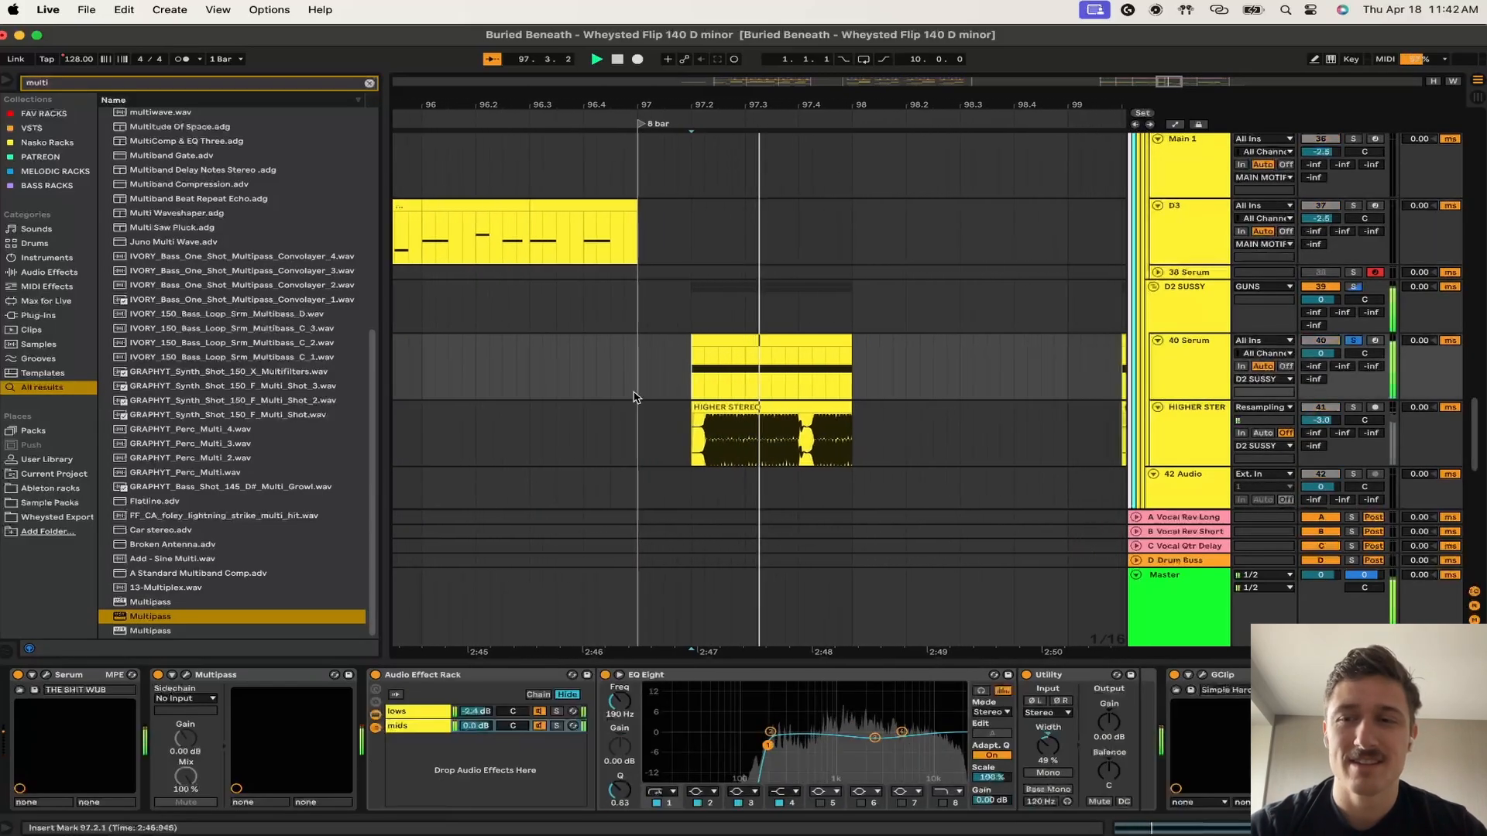
# - Solo the HIGHER STEREO audio track in the D2 SUSSY group and play its clip from 97.2
pyautogui.click(650, 412)
pyautogui.press('s')
pyautogui.press('space')
pyautogui.press('space')
# - Solo the Fill 1 Motiff track, play it from the 8 bar marker at 97.1 and replay it from 96.4.4
pyautogui.scroll(-10, 643, 415)
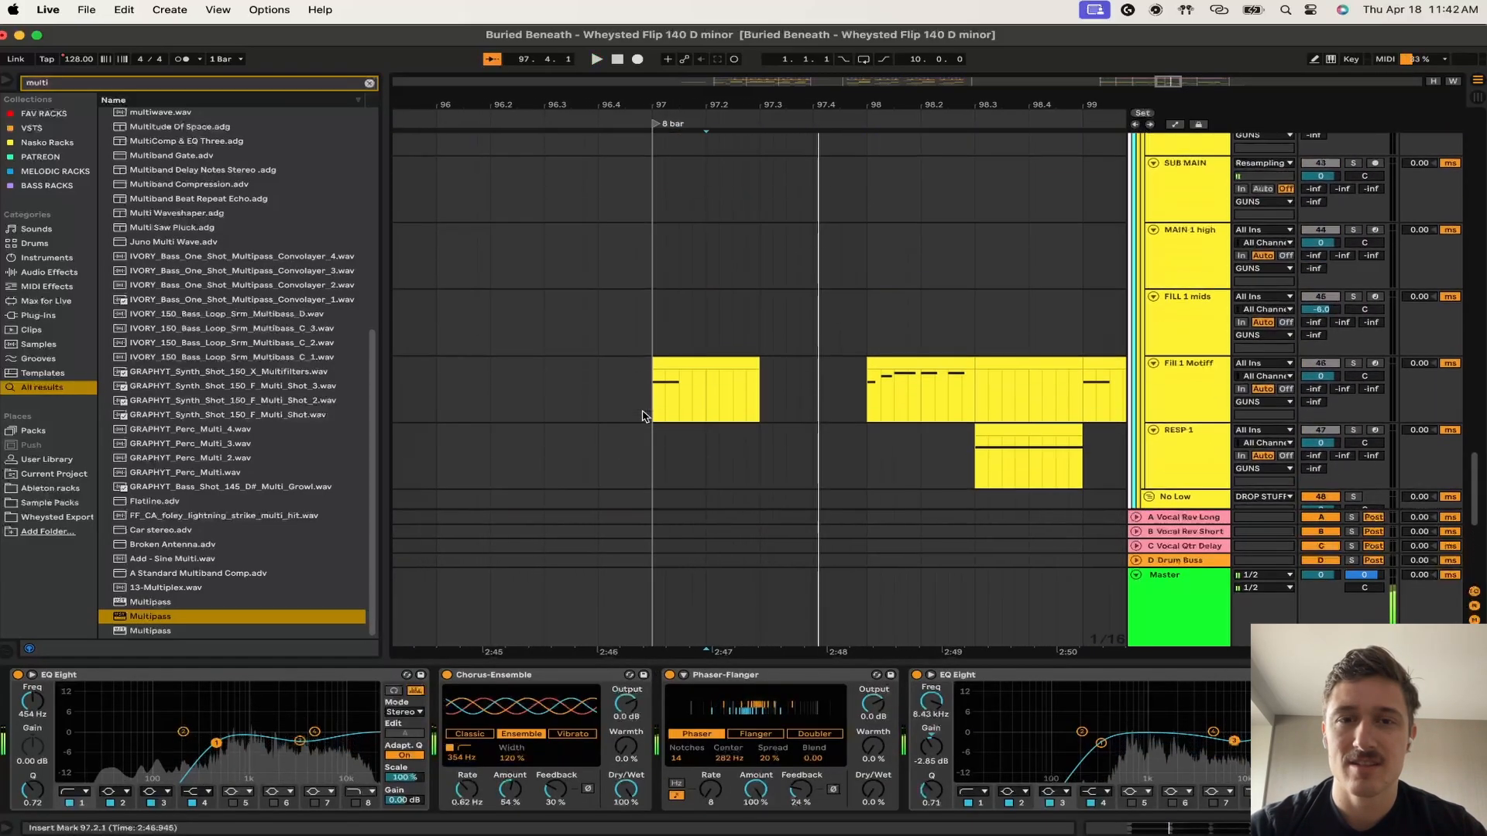
pyautogui.click(749, 413)
pyautogui.press('s')
pyautogui.press('space')
pyautogui.press('space')
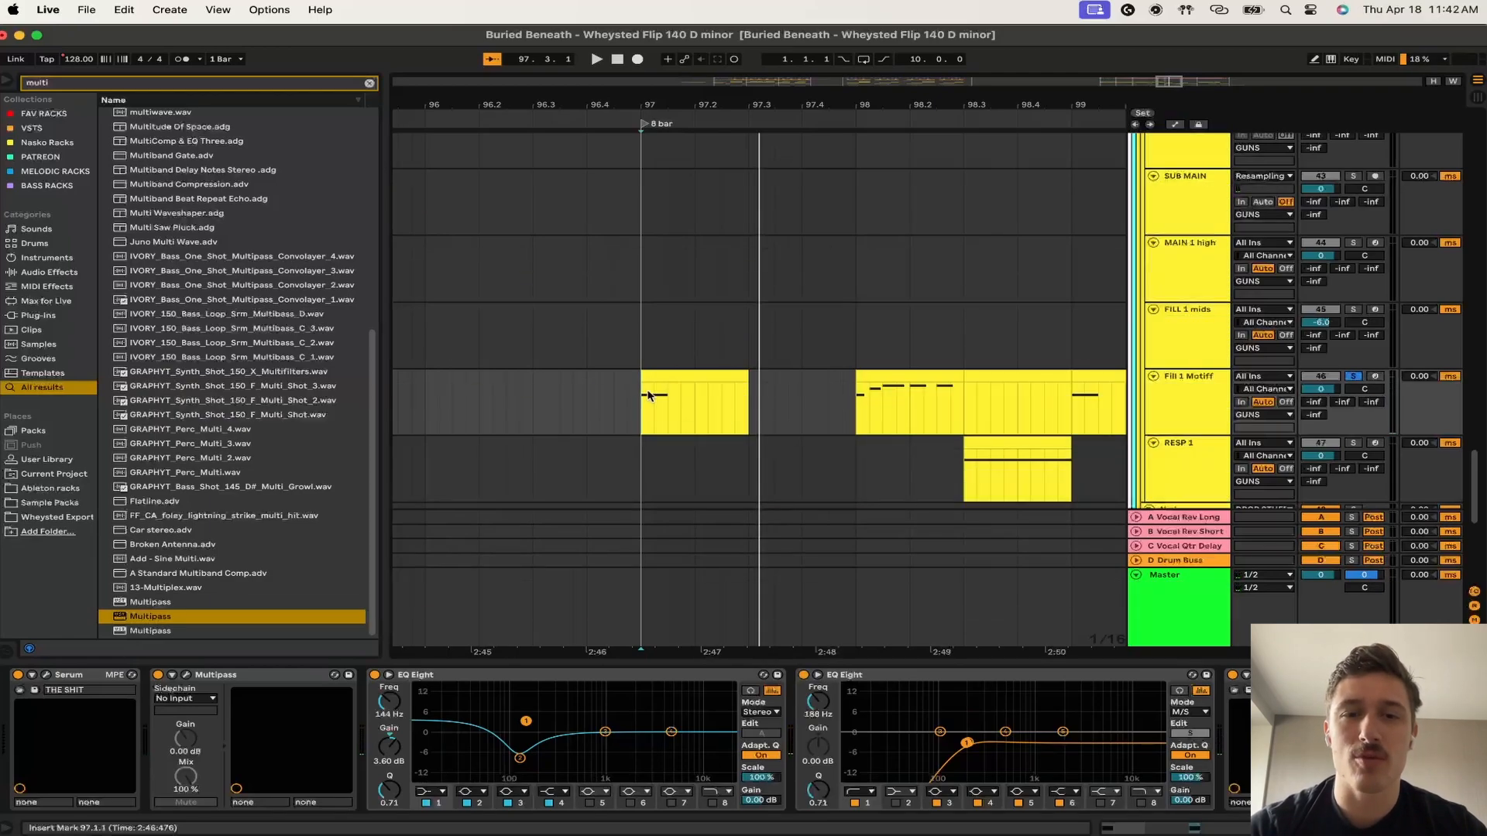
pyautogui.press('space')
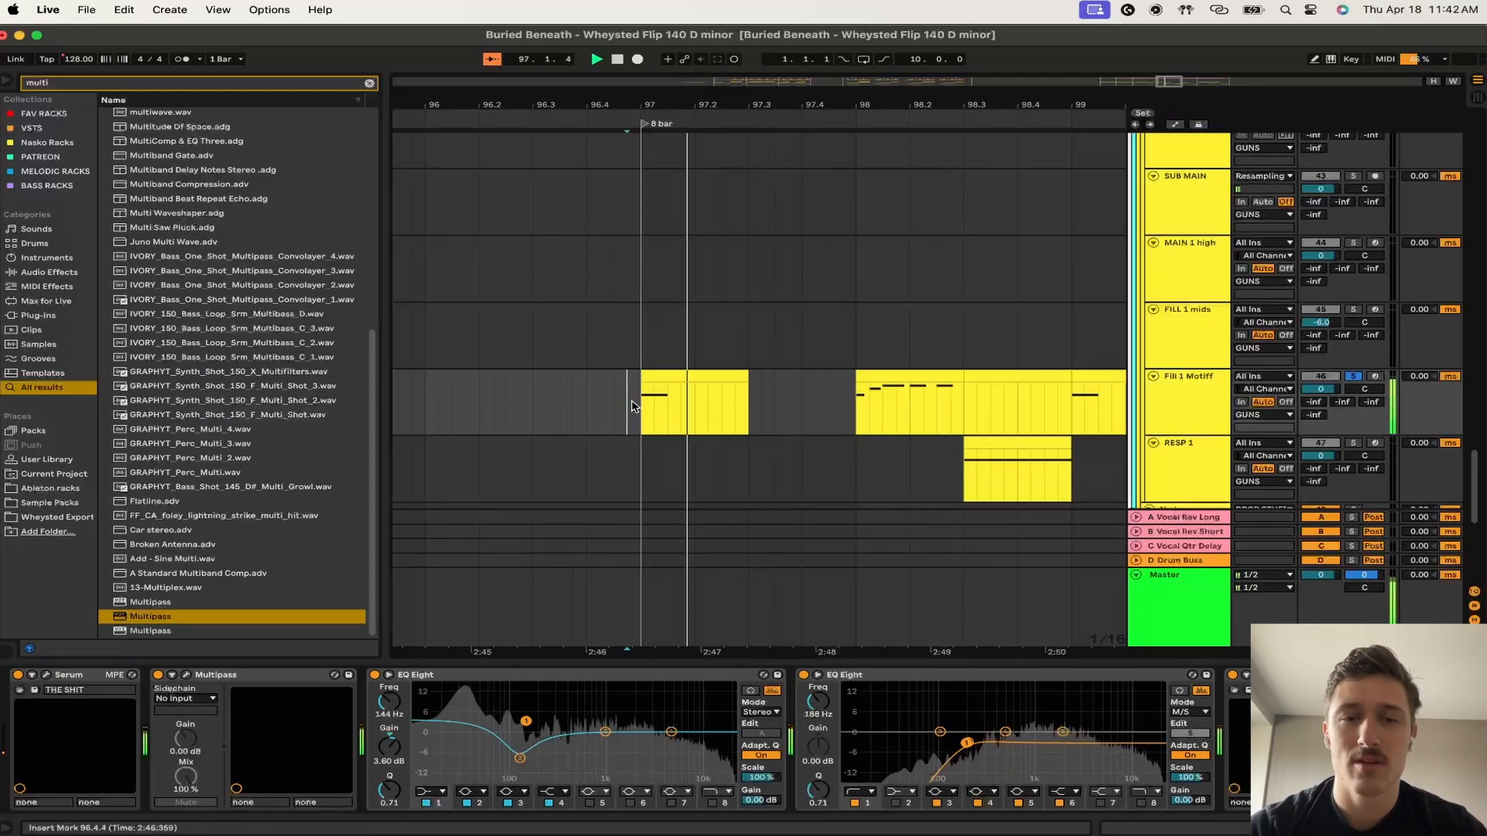
pyautogui.scroll(-1, 980, 421)
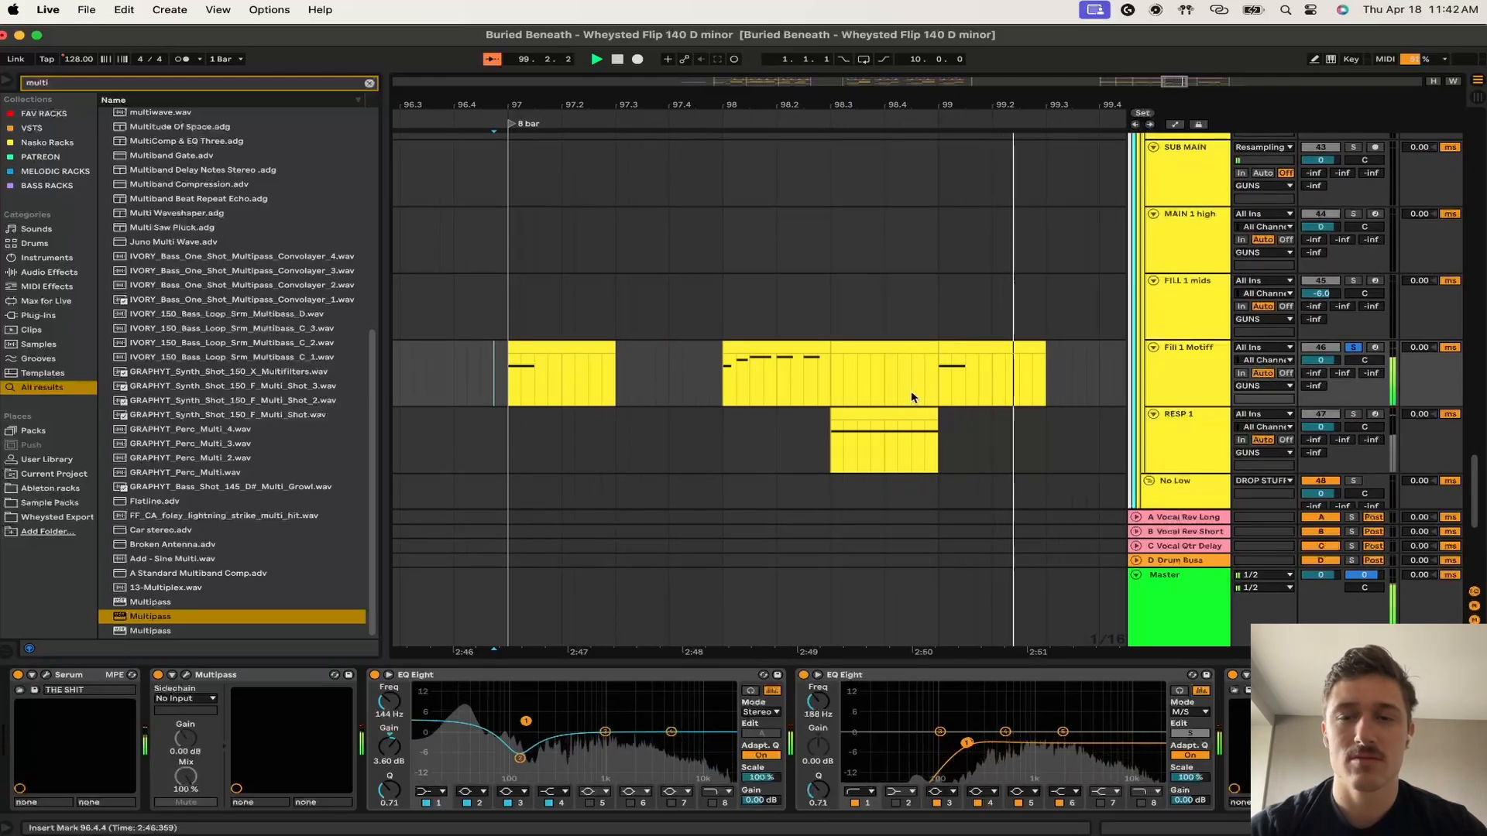
pyautogui.scroll(1, 915, 393)
# - Solo the RESP 1 track and play its response clip from 98.3
pyautogui.hscroll(1, 913, 397)
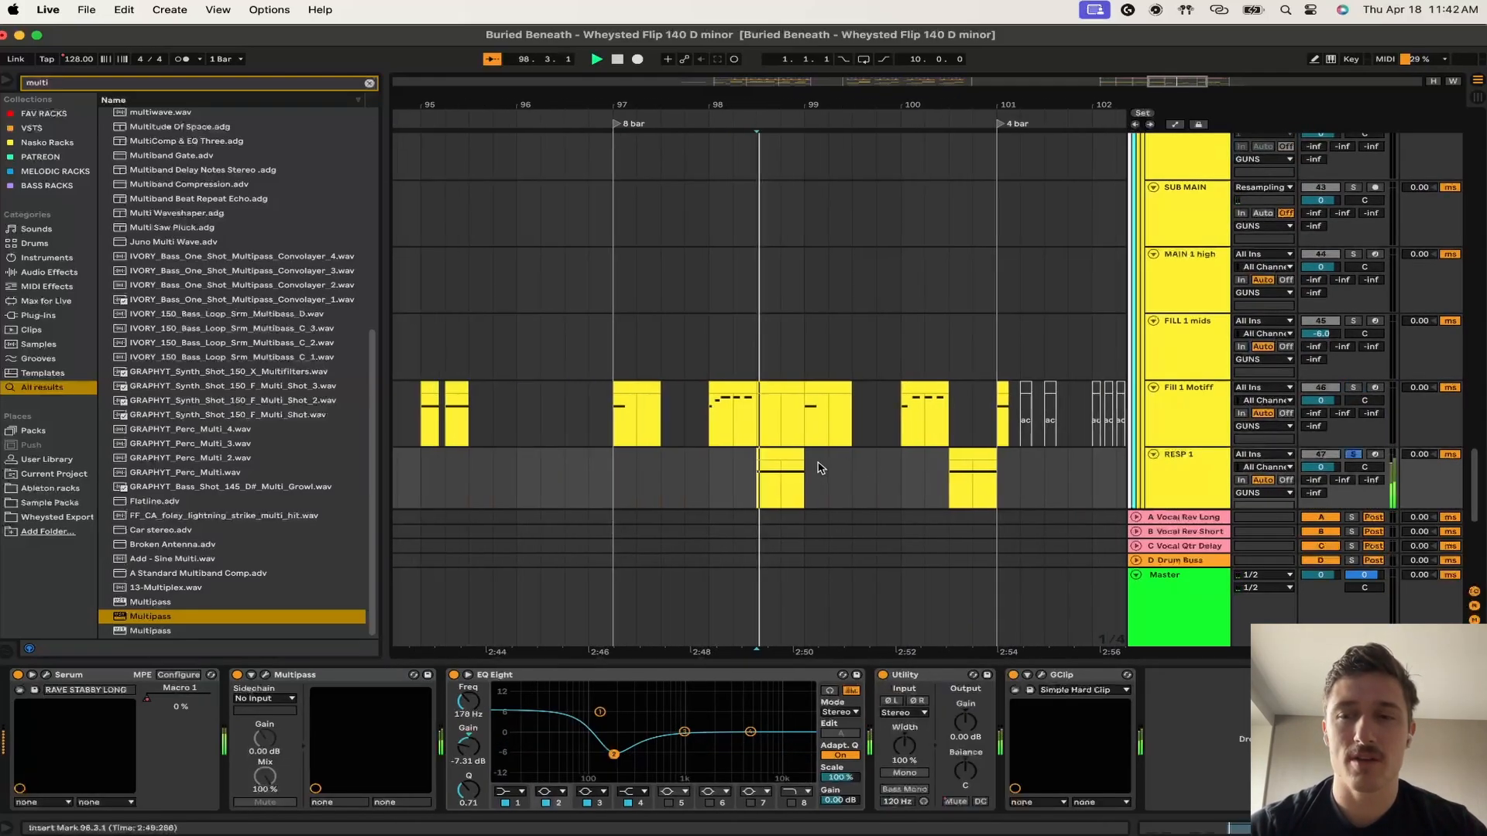
pyautogui.scroll(-2, 821, 468)
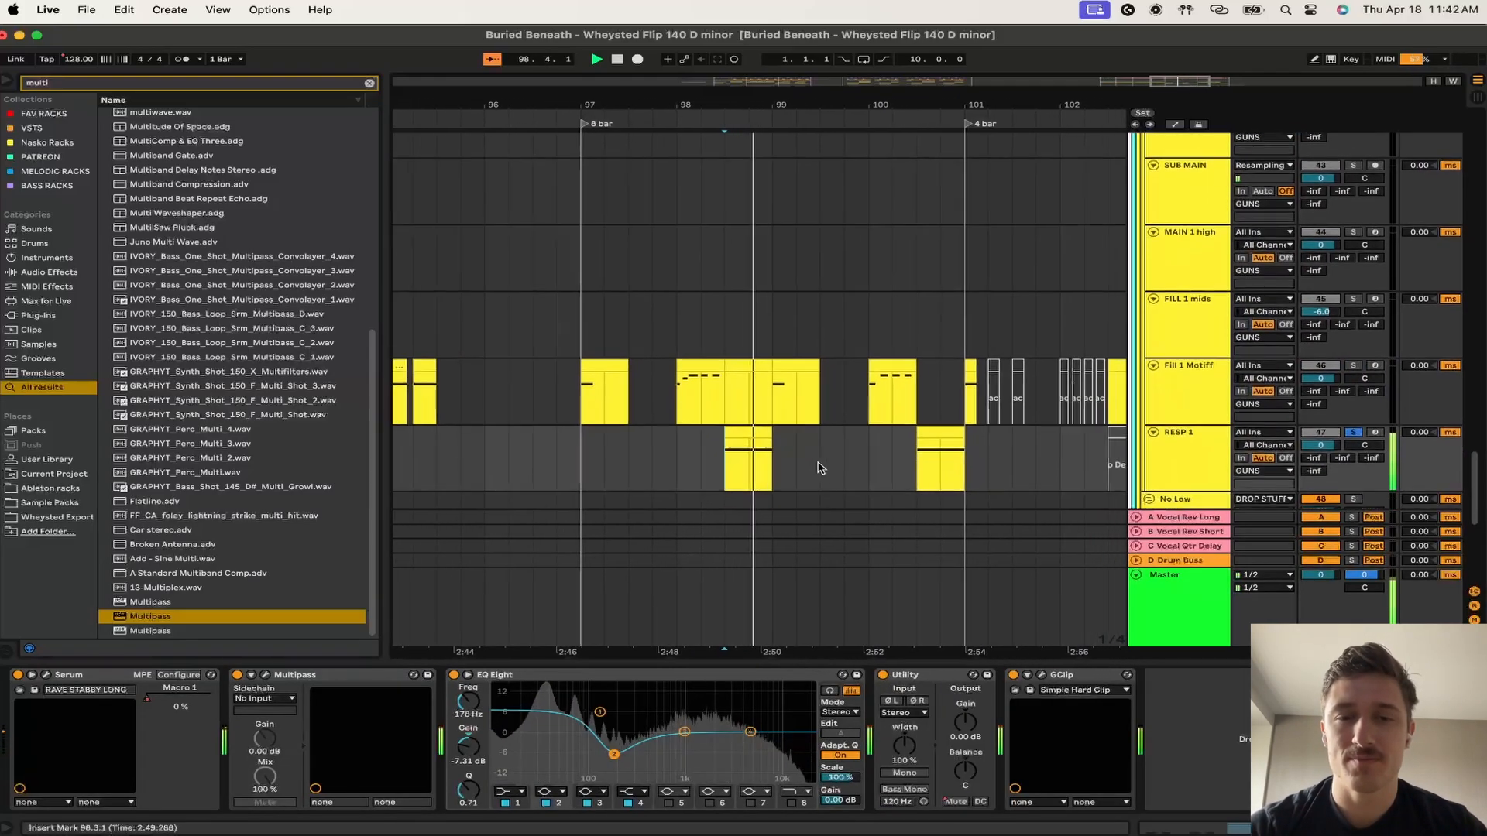
# - Solo the Fill 1 Motiff track again and play its phrases from the 8 bar marker at 97.1
pyautogui.click(571, 402)
pyautogui.press('space')
pyautogui.press('space')
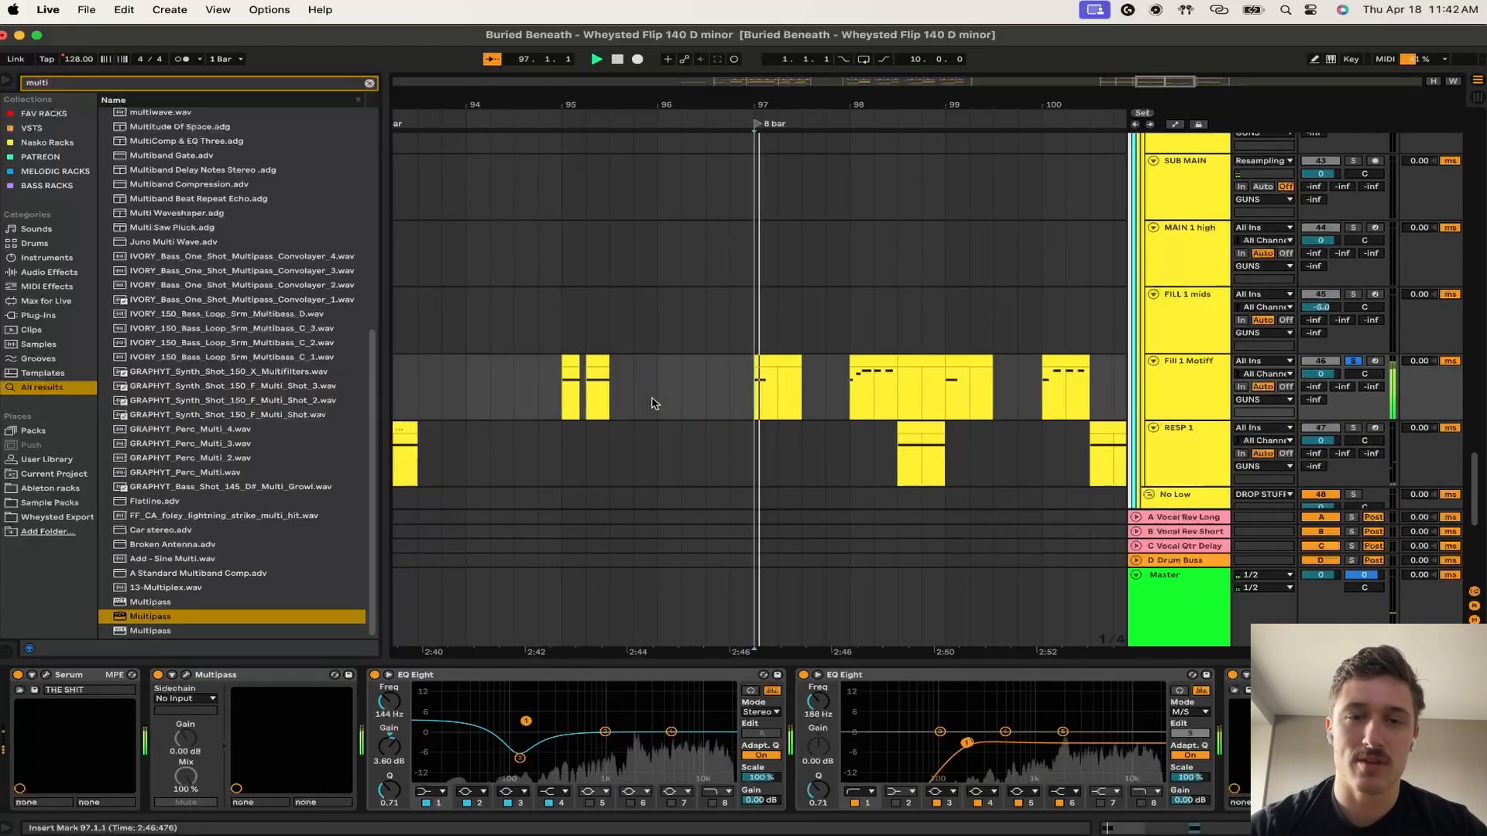
pyautogui.scroll(-3, 748, 322)
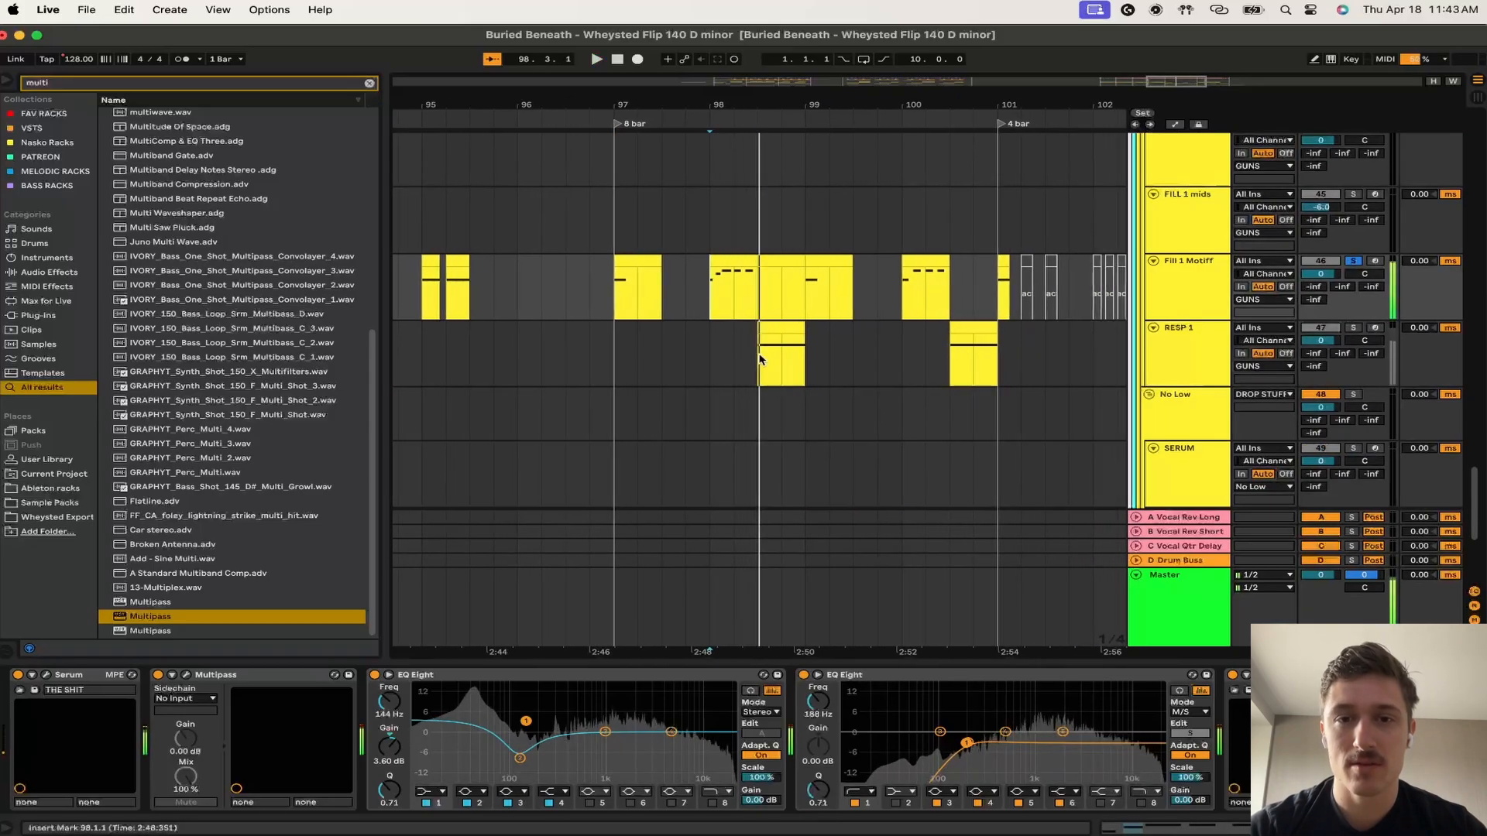
# - Play the RESP 1 clip from 98.3, and the soloed Fill 1 Motiff phrase from 99.1
pyautogui.click(757, 358)
pyautogui.click(764, 292)
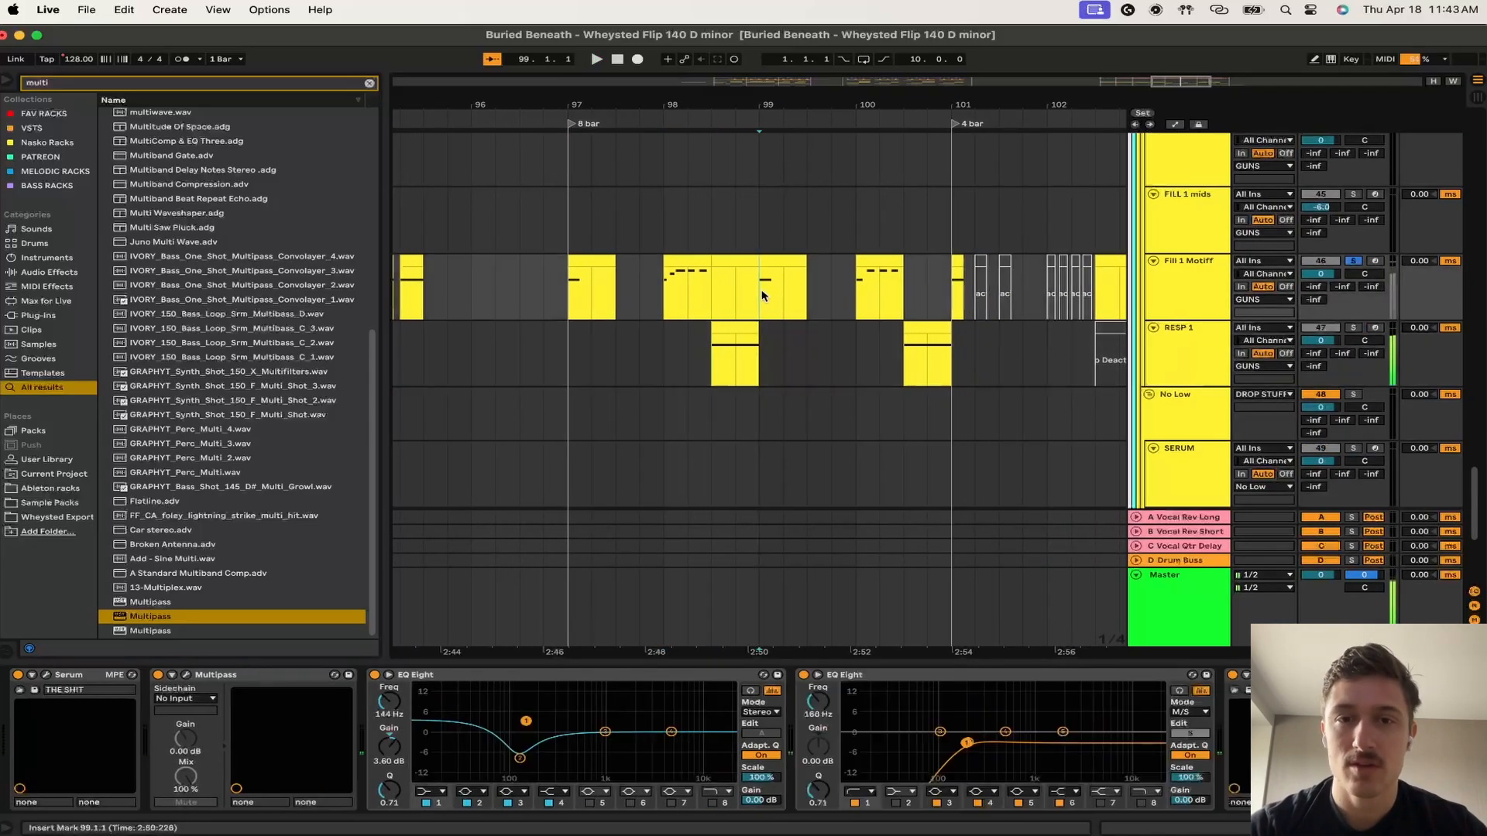
pyautogui.scroll(3, 764, 294)
pyautogui.scroll(-5, 764, 295)
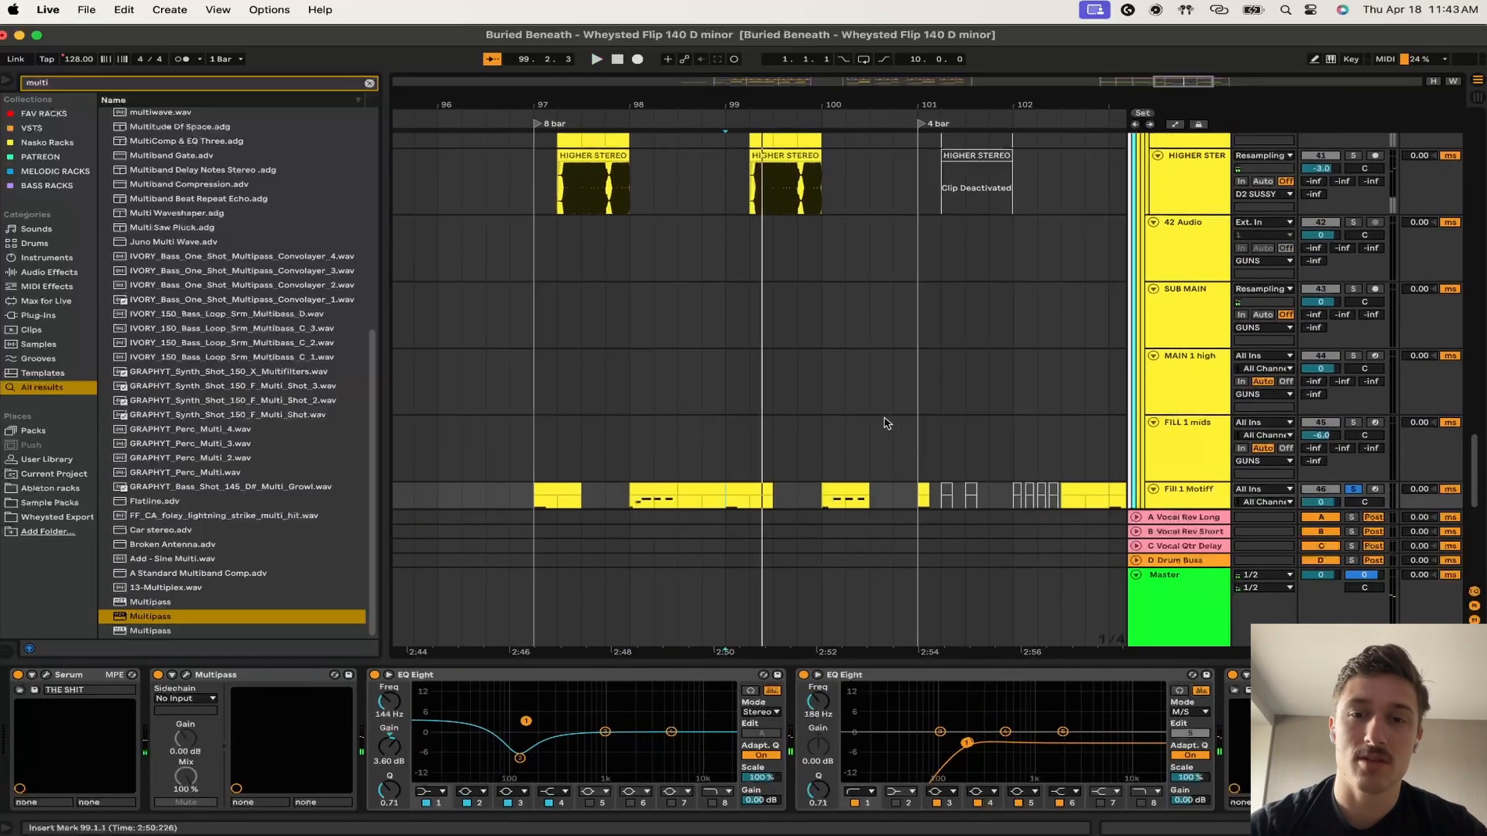
pyautogui.scroll(4, 843, 388)
pyautogui.press('space')
# - Play the Fill 1 Motiff phrase from 100.1, and solo RESP 1 for its answering clip from 100.3
pyautogui.click(825, 350)
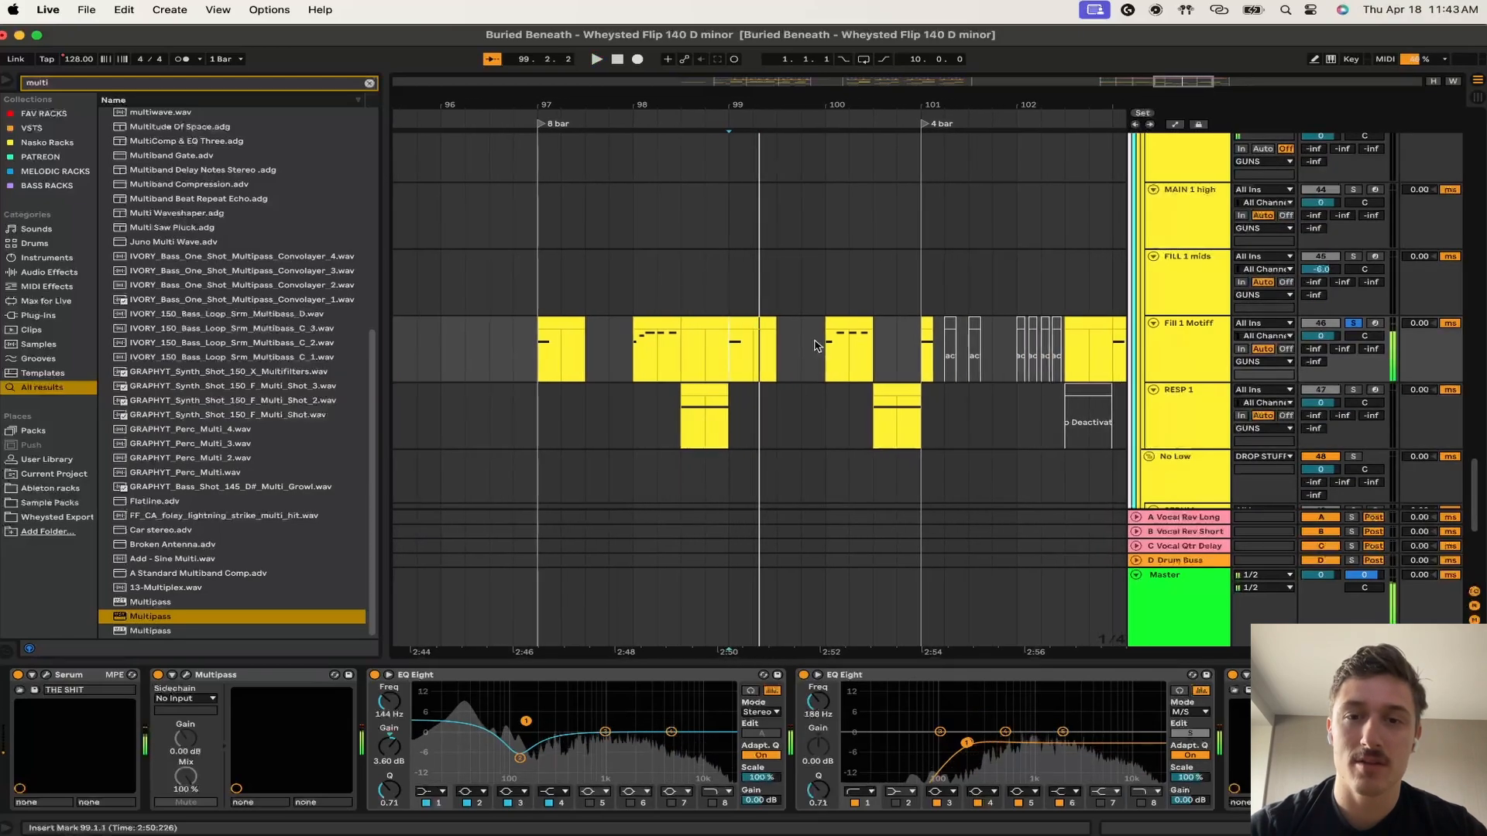
pyautogui.press('space')
pyautogui.press('space')
pyautogui.click(763, 414)
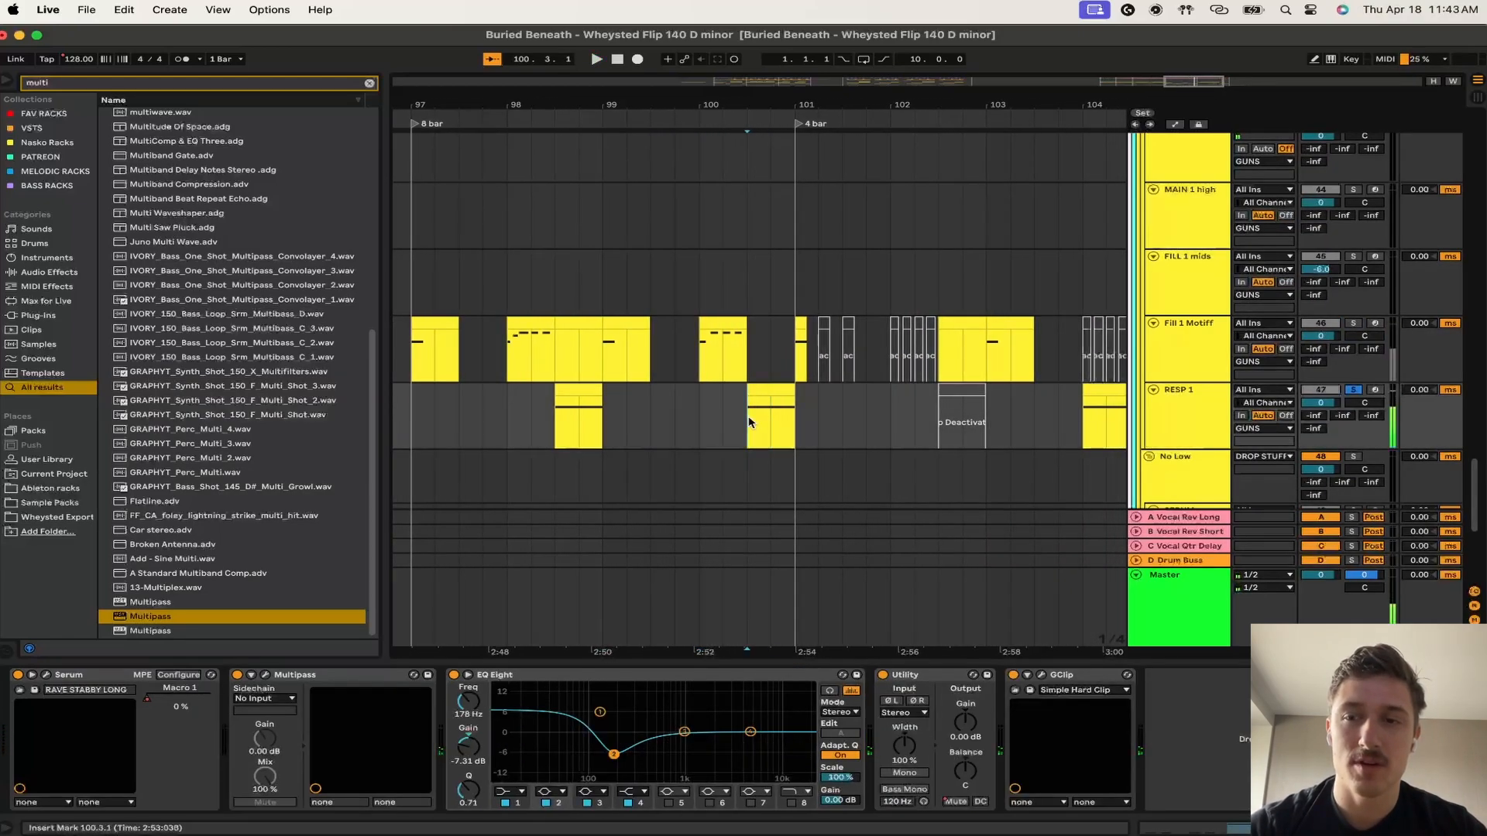
# - Play drop 3 from 96.3.1, through the 8 bar section and into the final 4 bars
pyautogui.hscroll(-3, 614, 410)
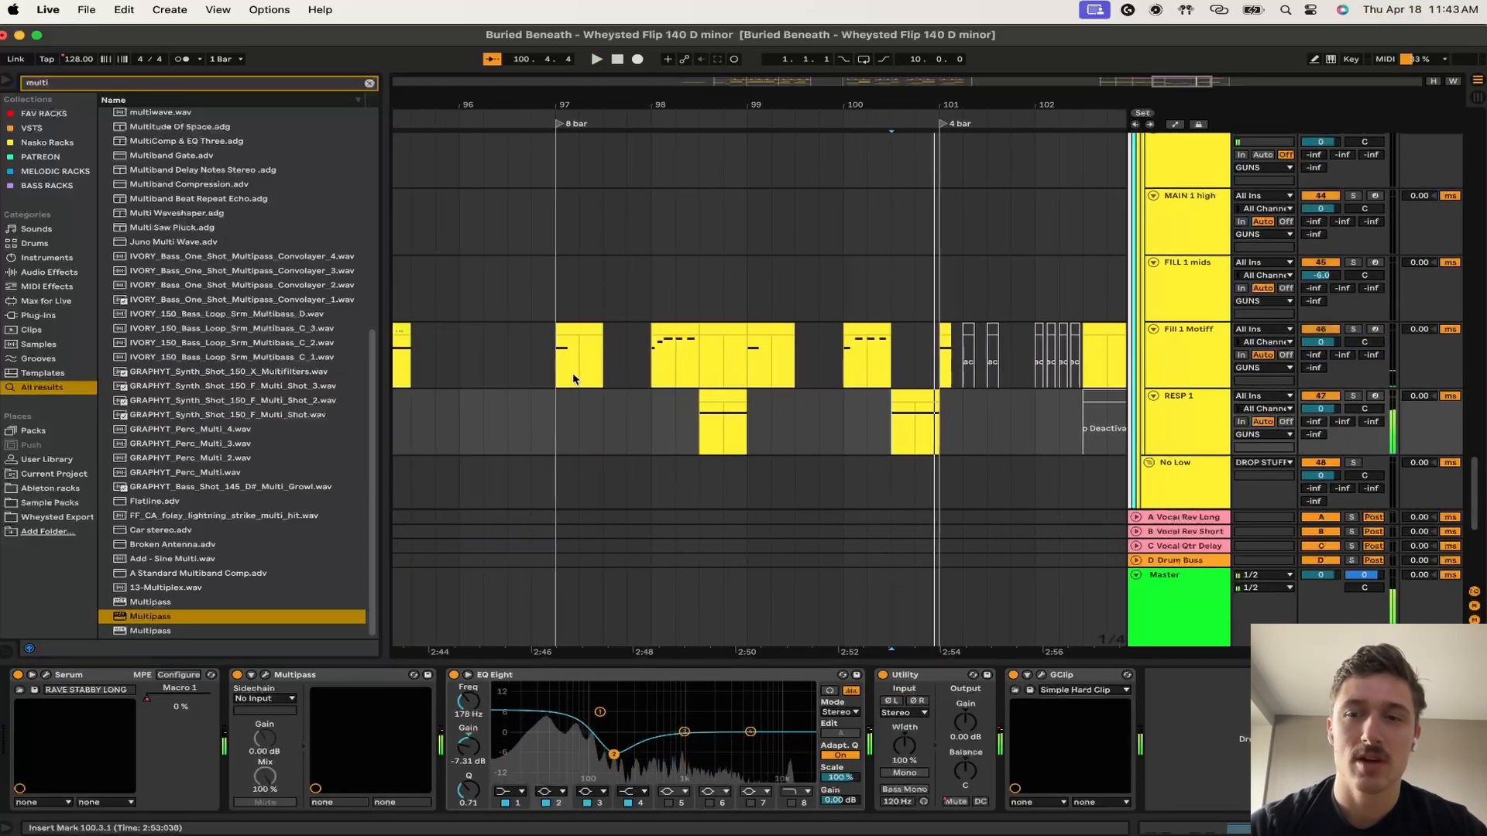
pyautogui.click(524, 272)
pyautogui.press('space')
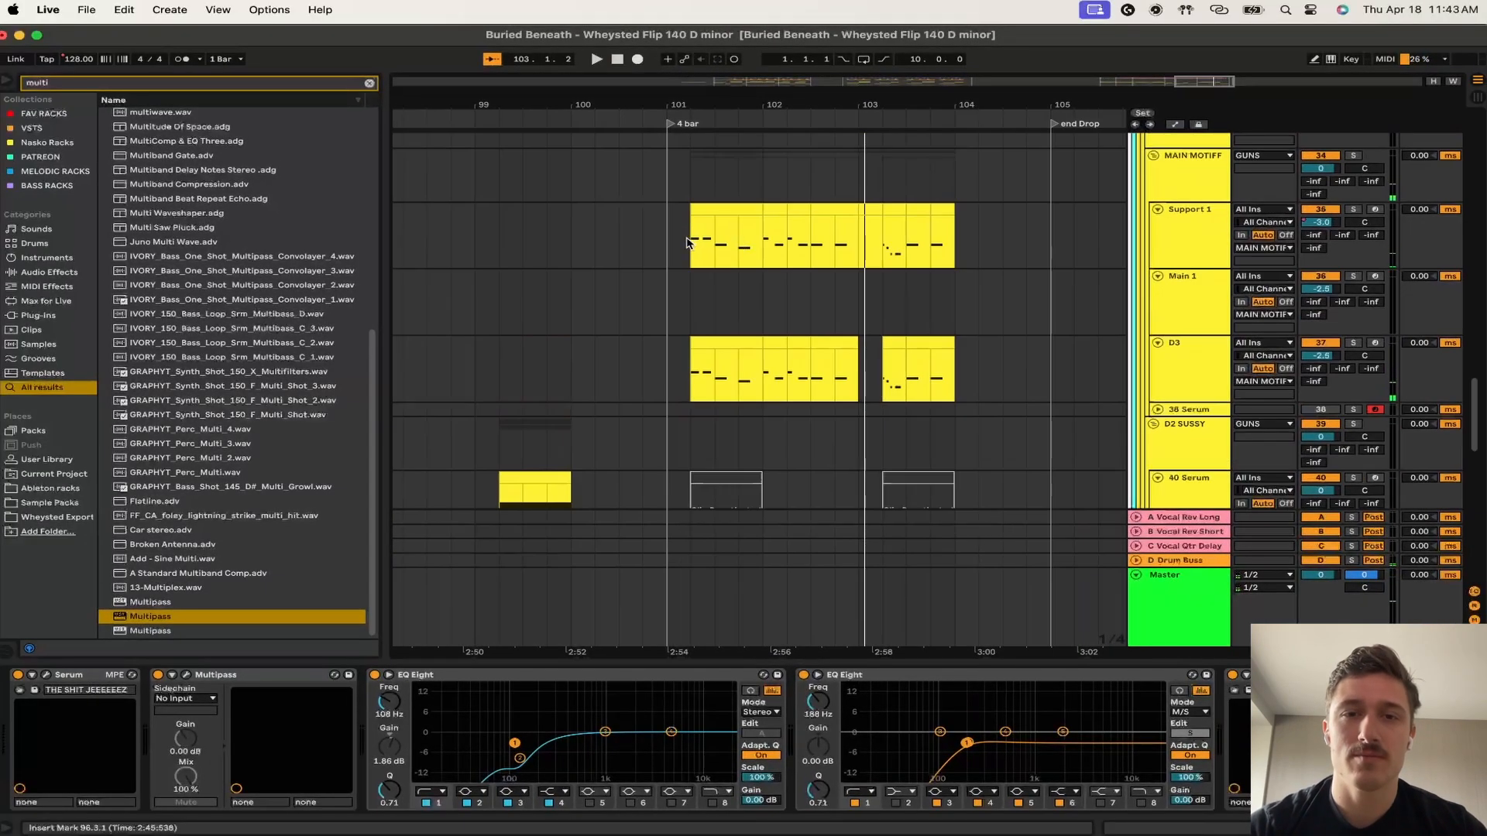
# - Select the range 101.2.1 to 103.2.1 across the main motif tracks and review the D2 SUSSY clips in the final 4 bars
pyautogui.moveTo(686, 243); pyautogui.dragTo(880, 323)
pyautogui.scroll(-5, 880, 321)
pyautogui.scroll(-5, 880, 321)
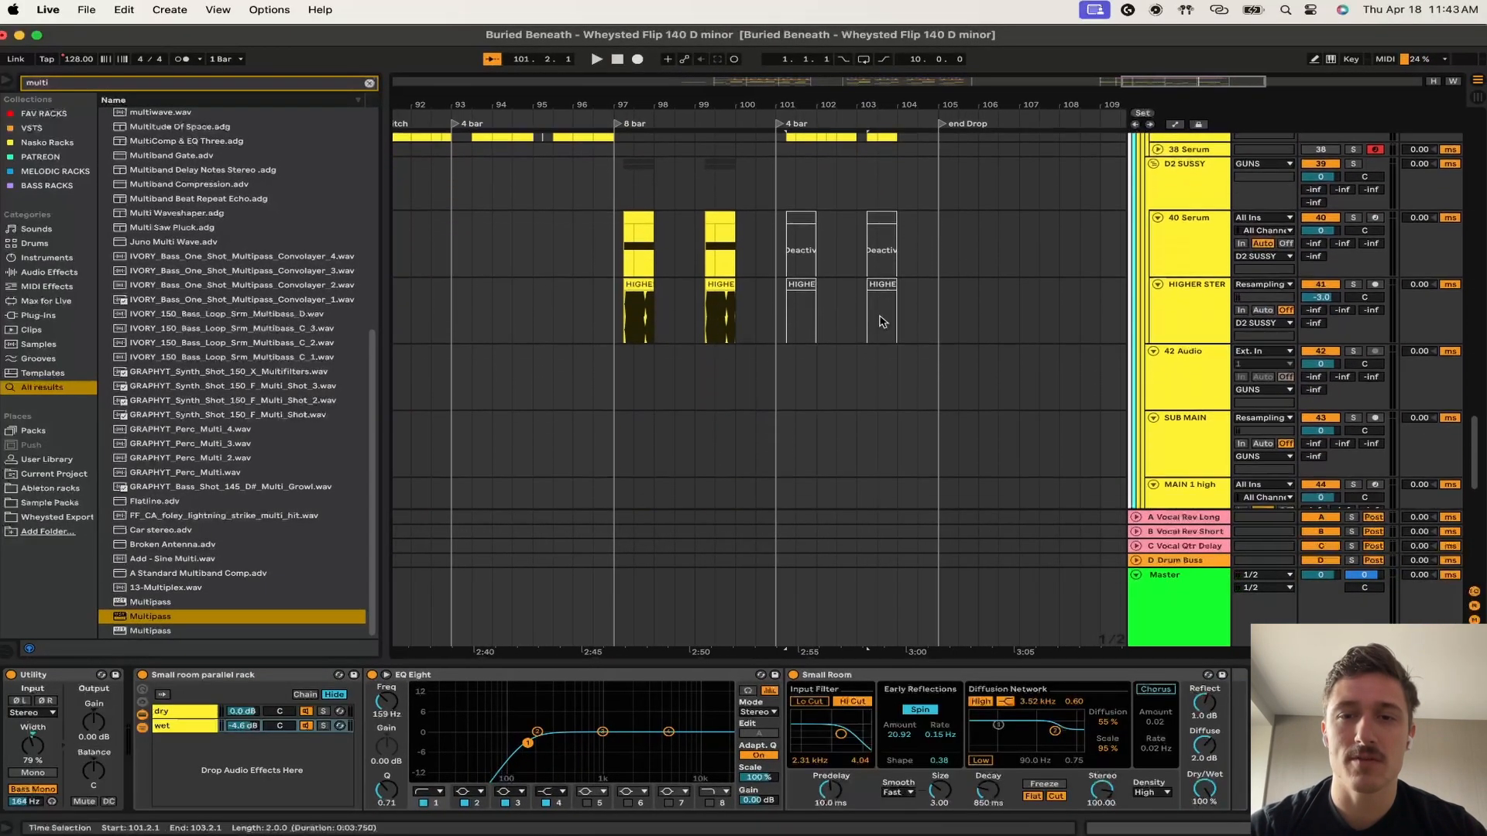
pyautogui.click(877, 358)
pyautogui.scroll(-4, 875, 358)
# - Solo the IVORY drum loop track in the Drop Drums group and play its ending from 103.3.1
pyautogui.scroll(20, 875, 358)
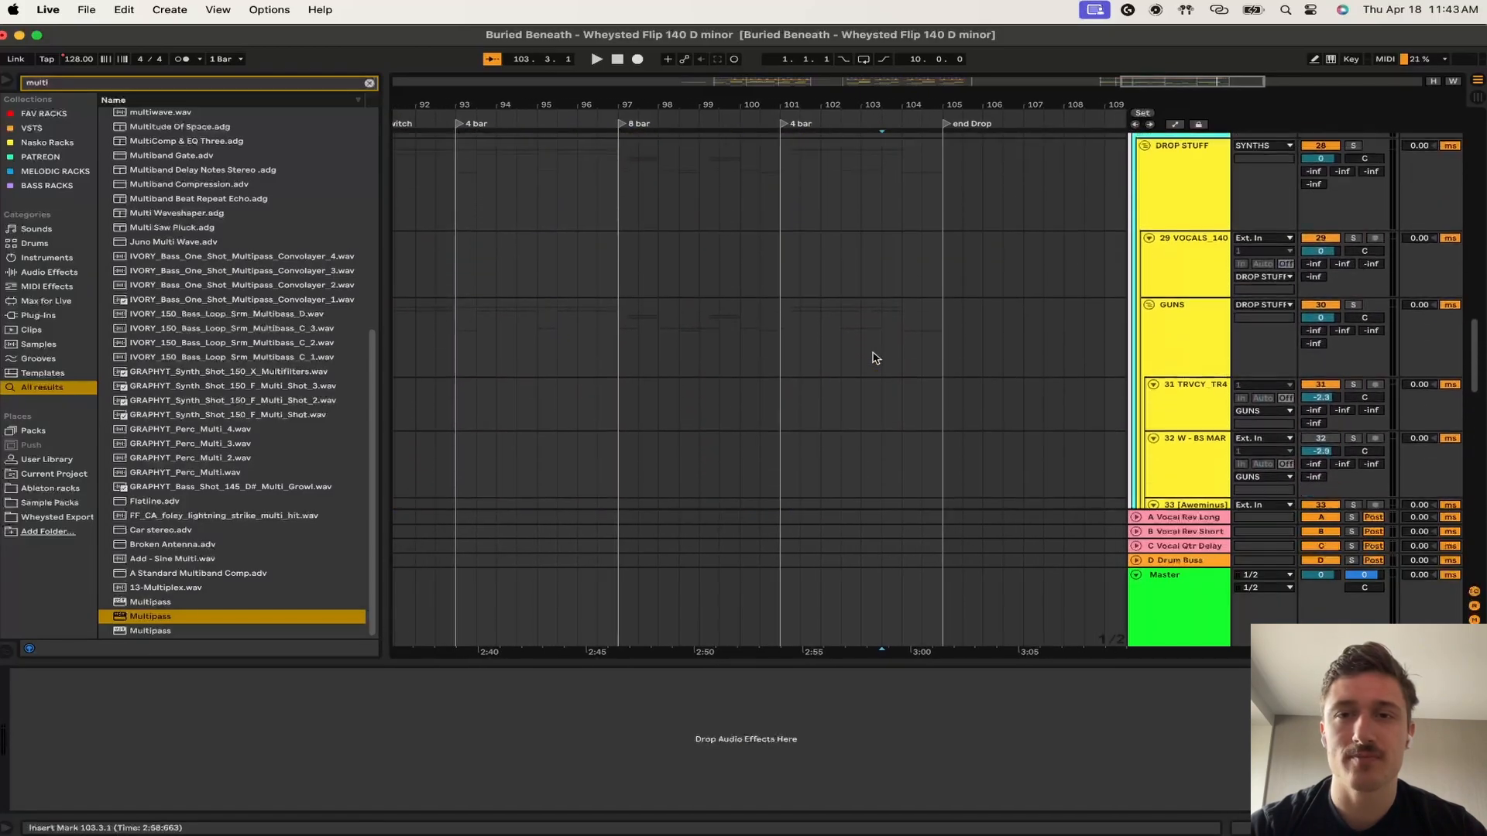
pyautogui.scroll(4, 910, 336)
pyautogui.scroll(-5, 909, 335)
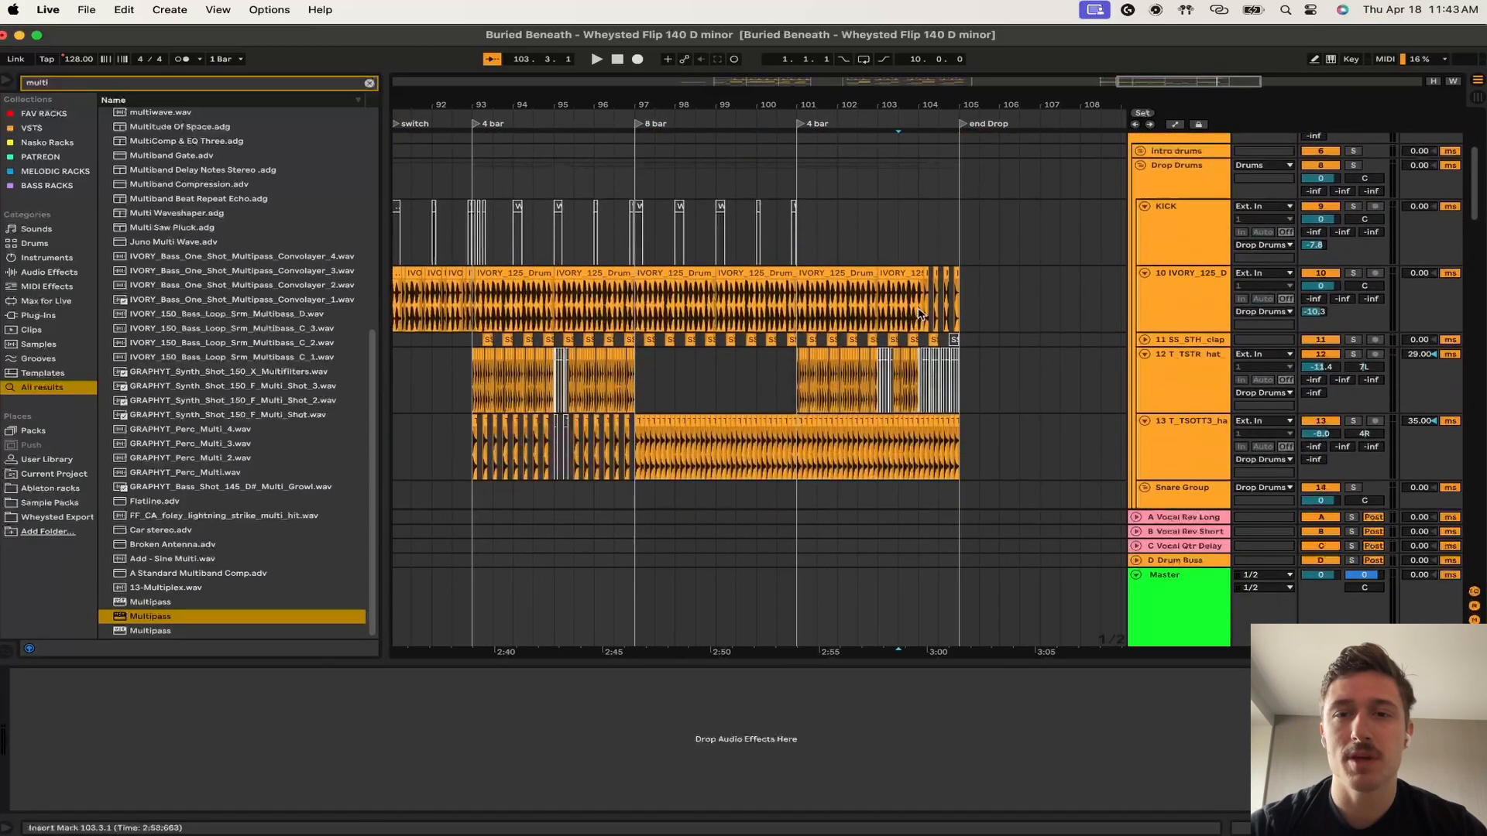
pyautogui.click(905, 312)
pyautogui.press('s')
pyautogui.press('space')
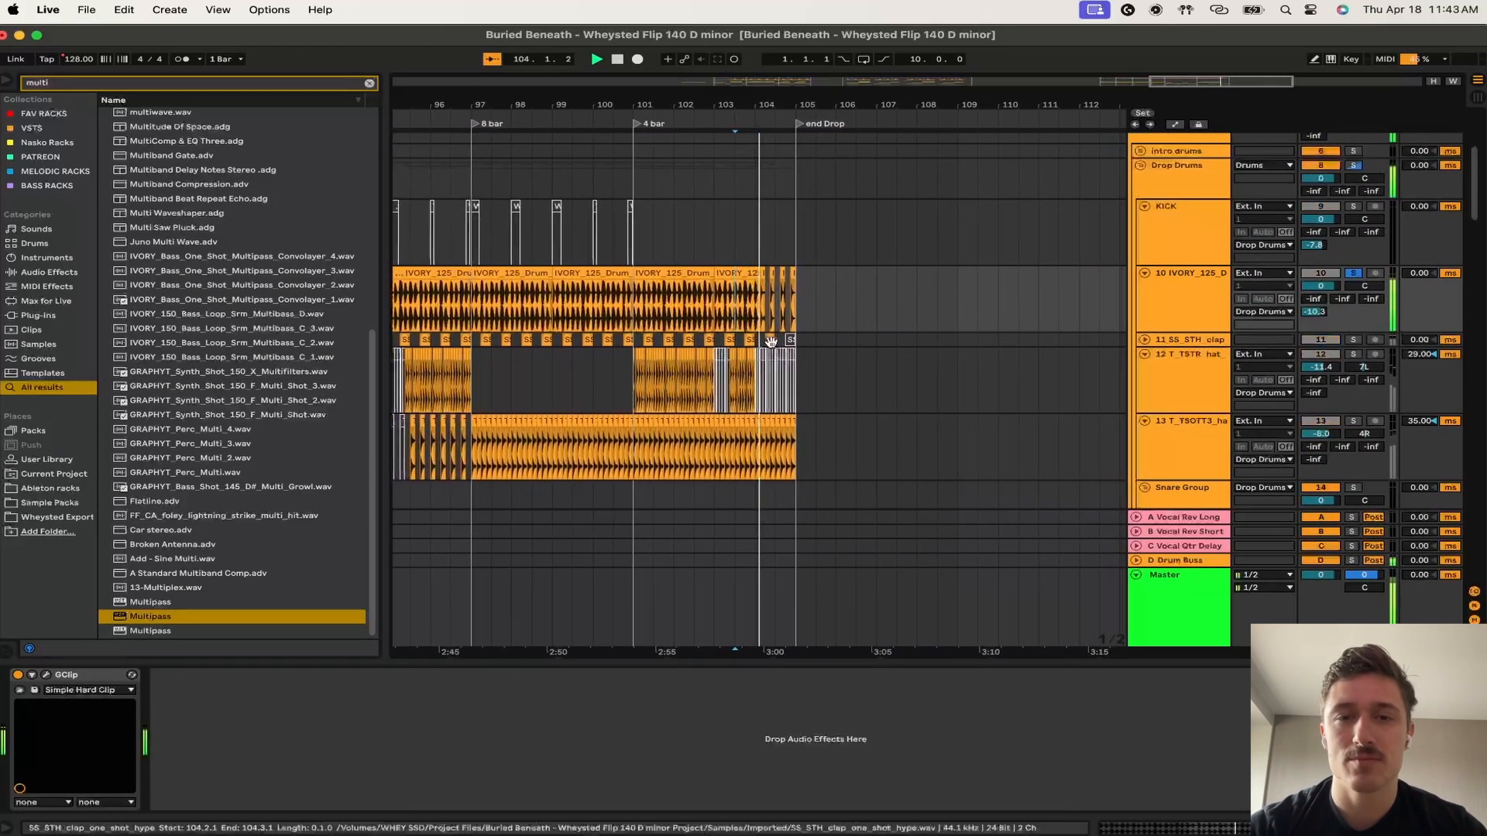
# - Solo the RESP 1 track and play its closing response clips from 103.3.1
pyautogui.scroll(-10, 775, 346)
pyautogui.scroll(-15, 773, 347)
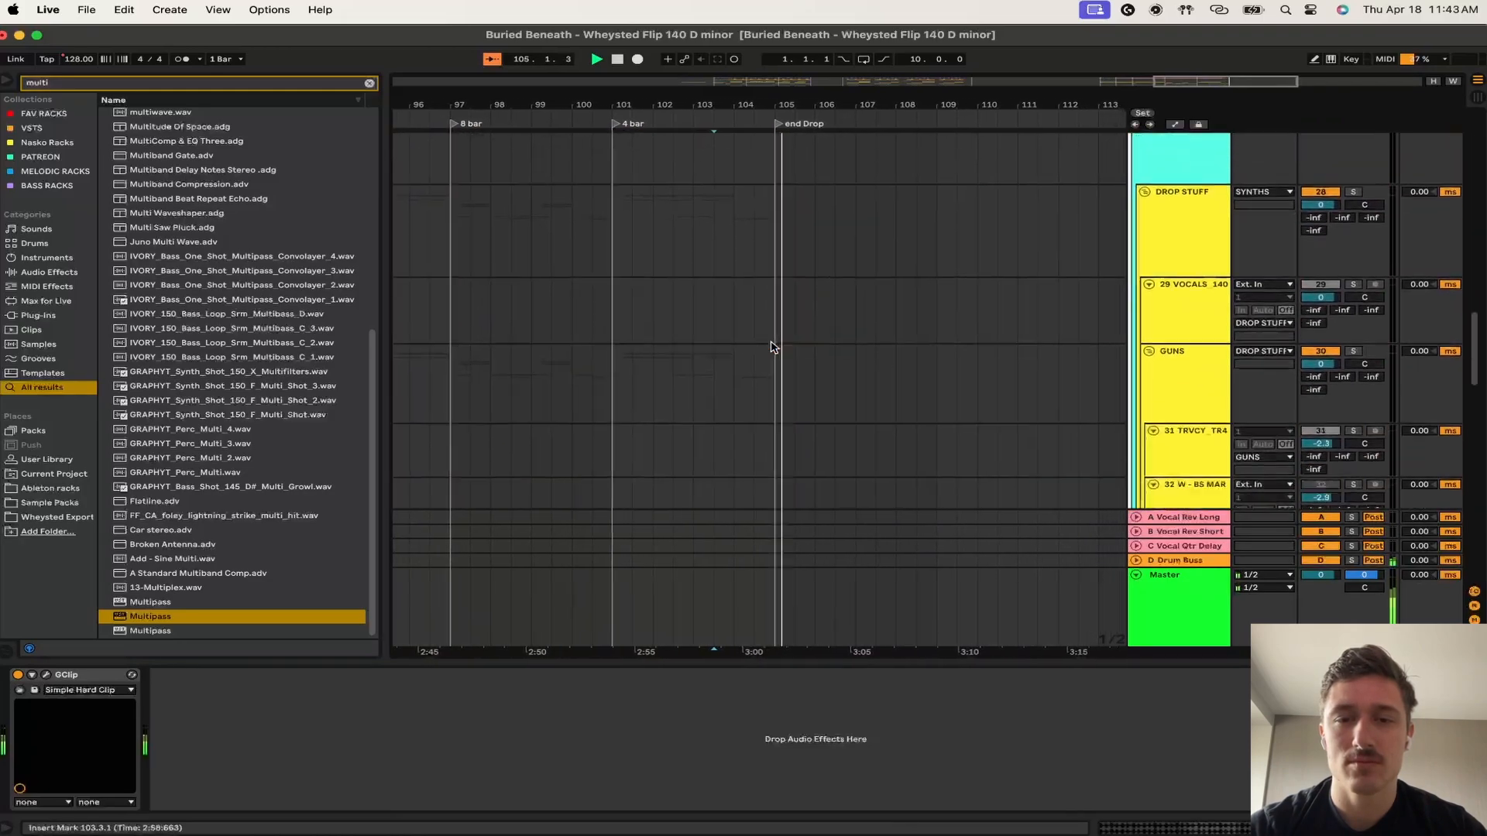
pyautogui.scroll(-8, 732, 426)
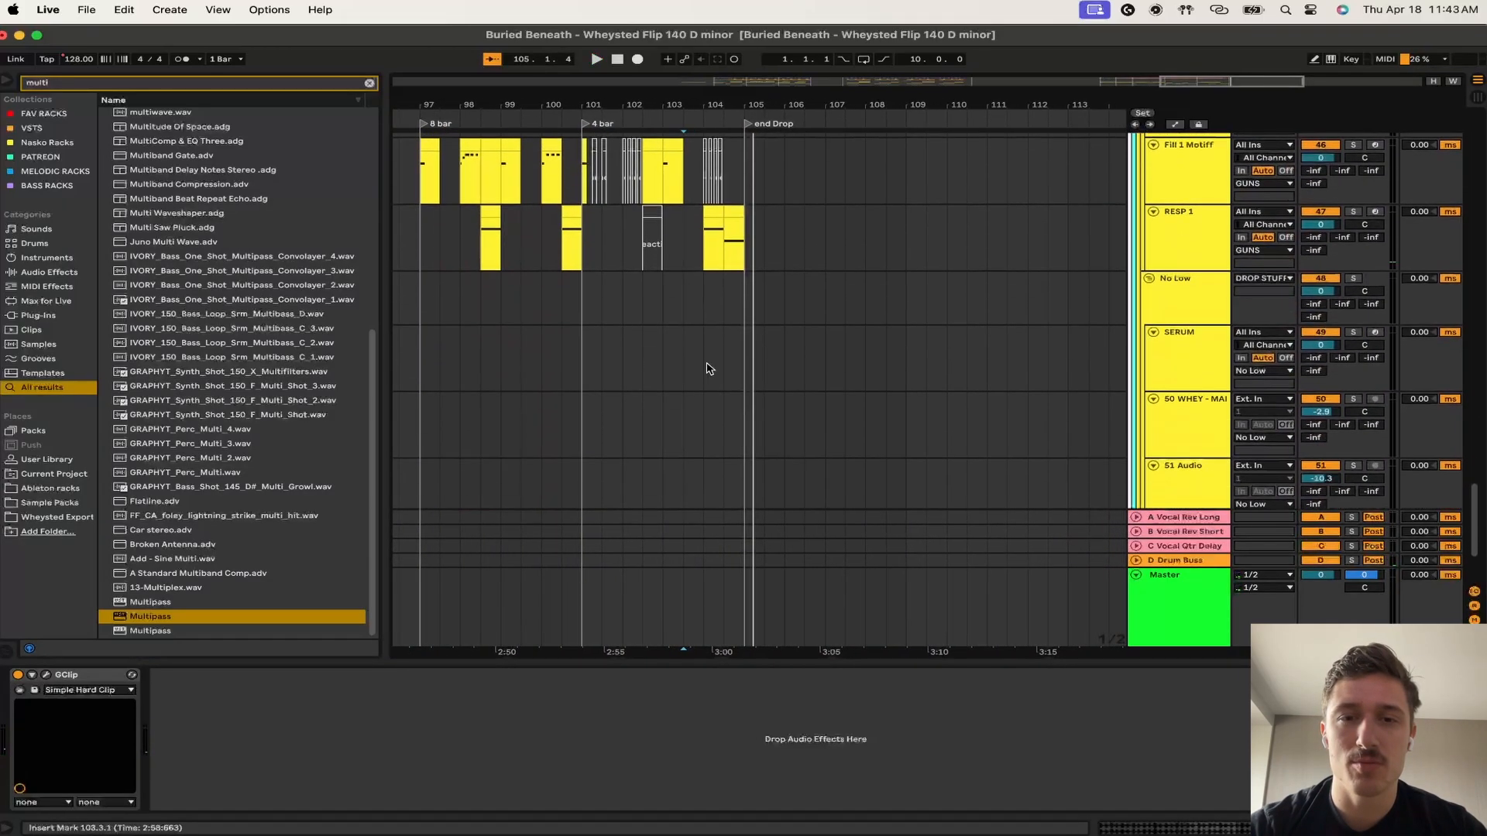
pyautogui.click(698, 261)
pyautogui.press('s')
pyautogui.press('space')
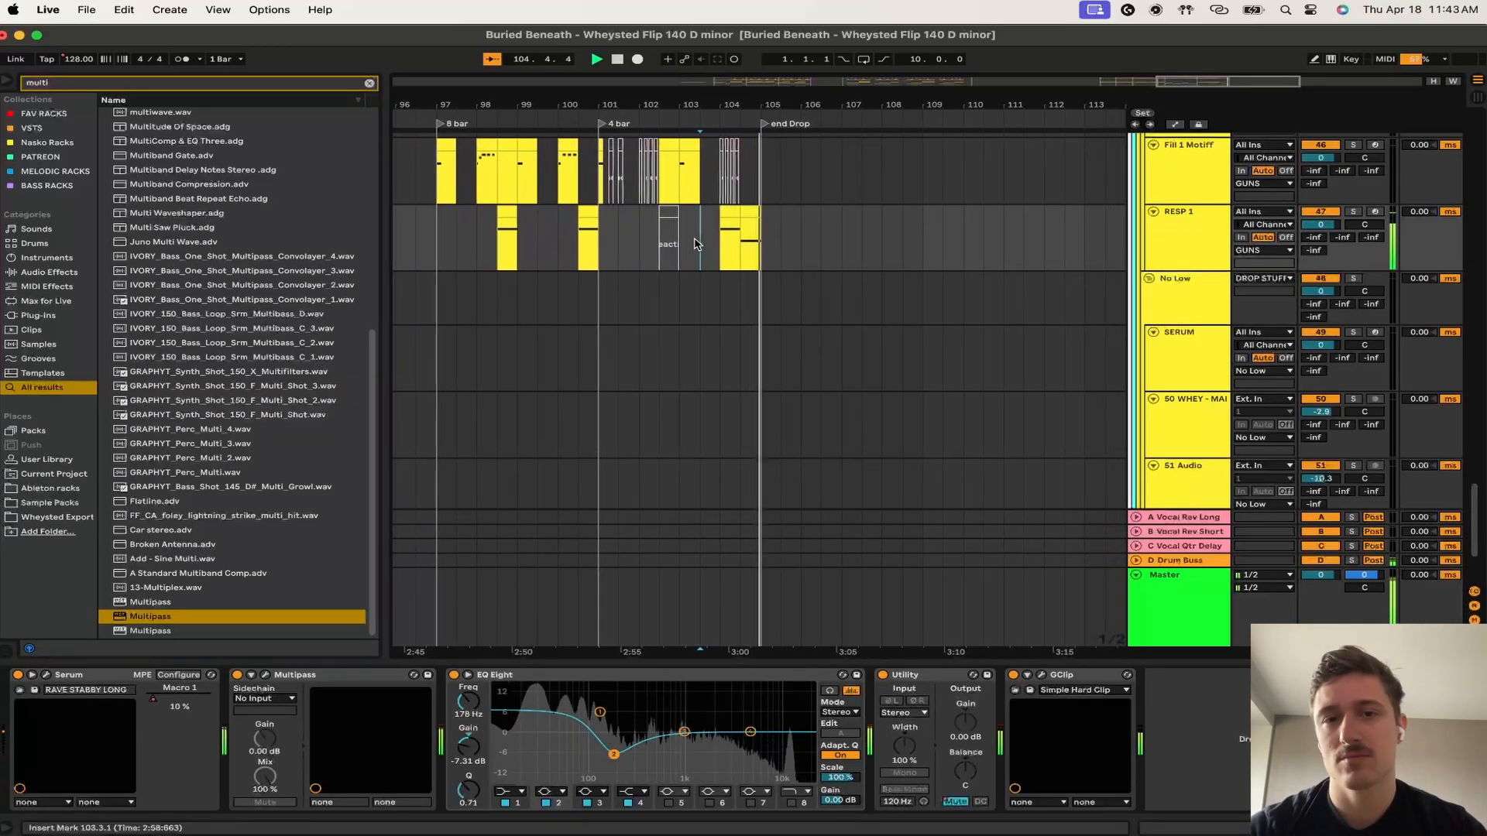
# - Collapse the Drums group and review the whole arrangement across all three drops
pyautogui.scroll(5, 842, 295)
pyautogui.hscroll(-5, 842, 295)
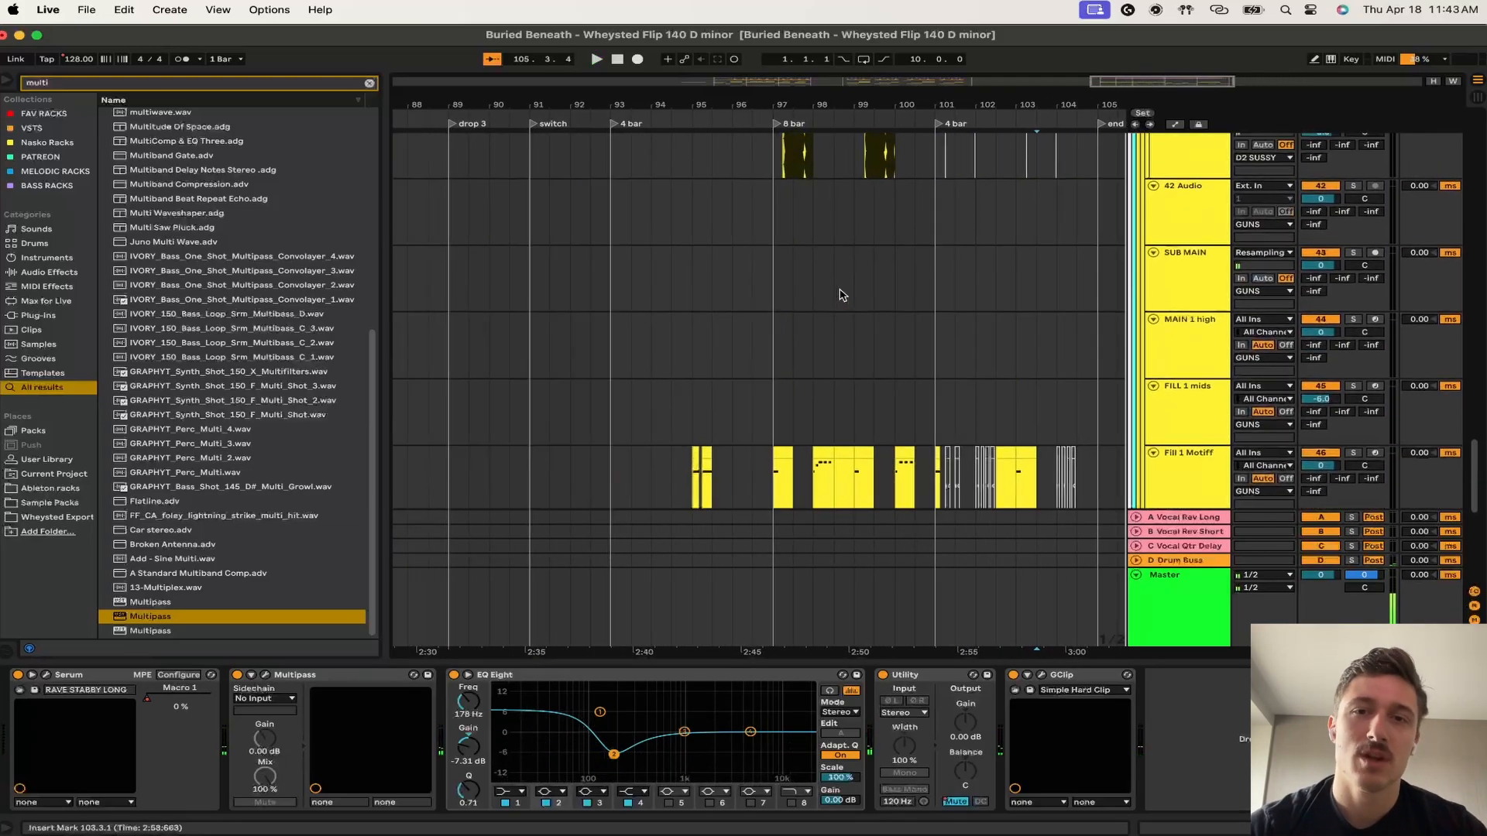
pyautogui.scroll(10, 843, 295)
pyautogui.hscroll(-5, 842, 295)
pyautogui.scroll(10, 843, 295)
pyautogui.hscroll(-3, 843, 295)
pyautogui.scroll(-5, 843, 295)
pyautogui.hscroll(-5, 843, 295)
pyautogui.scroll(10, 842, 295)
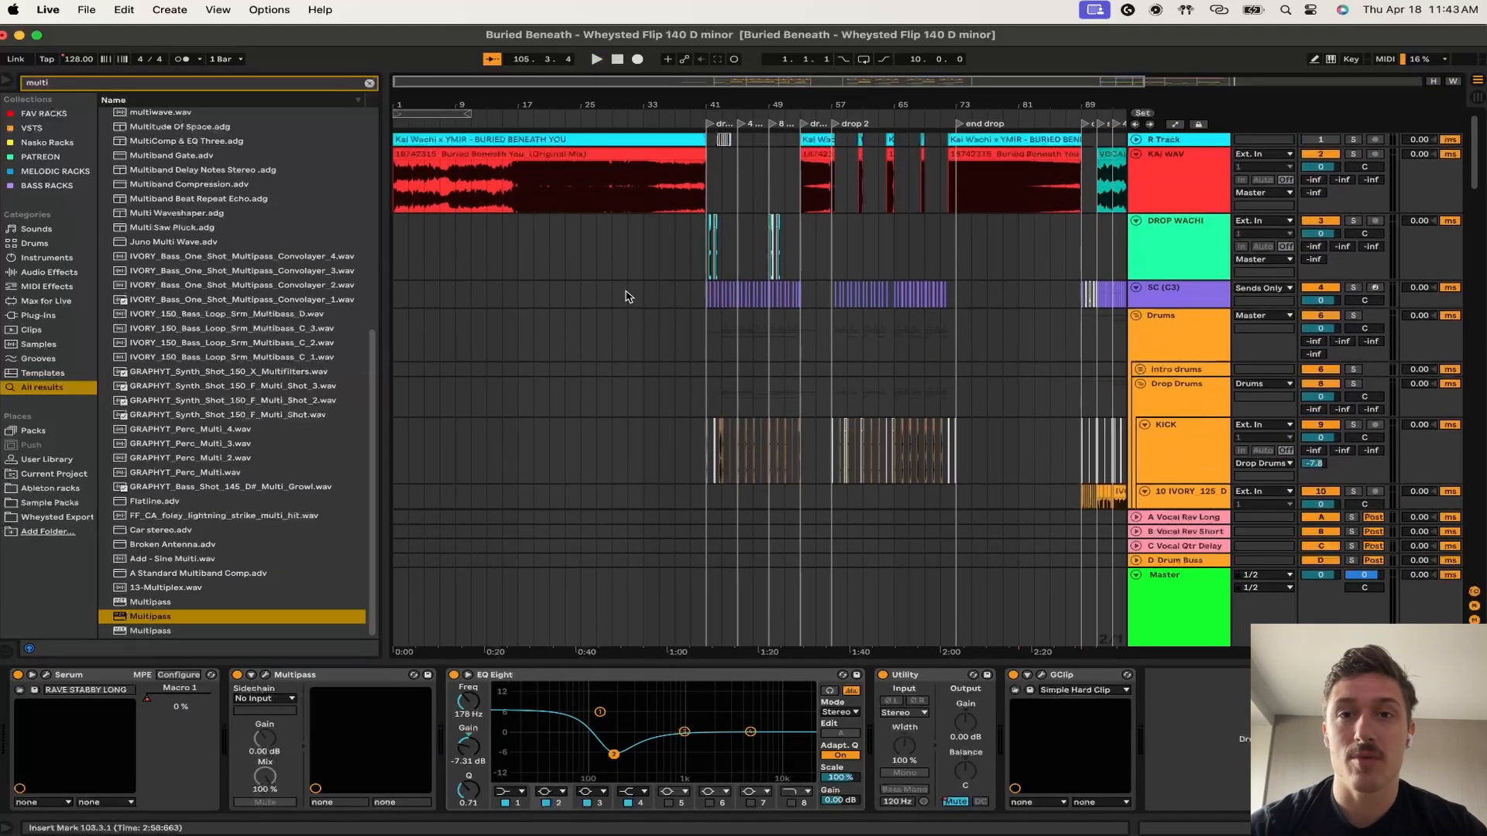
pyautogui.click(1136, 316)
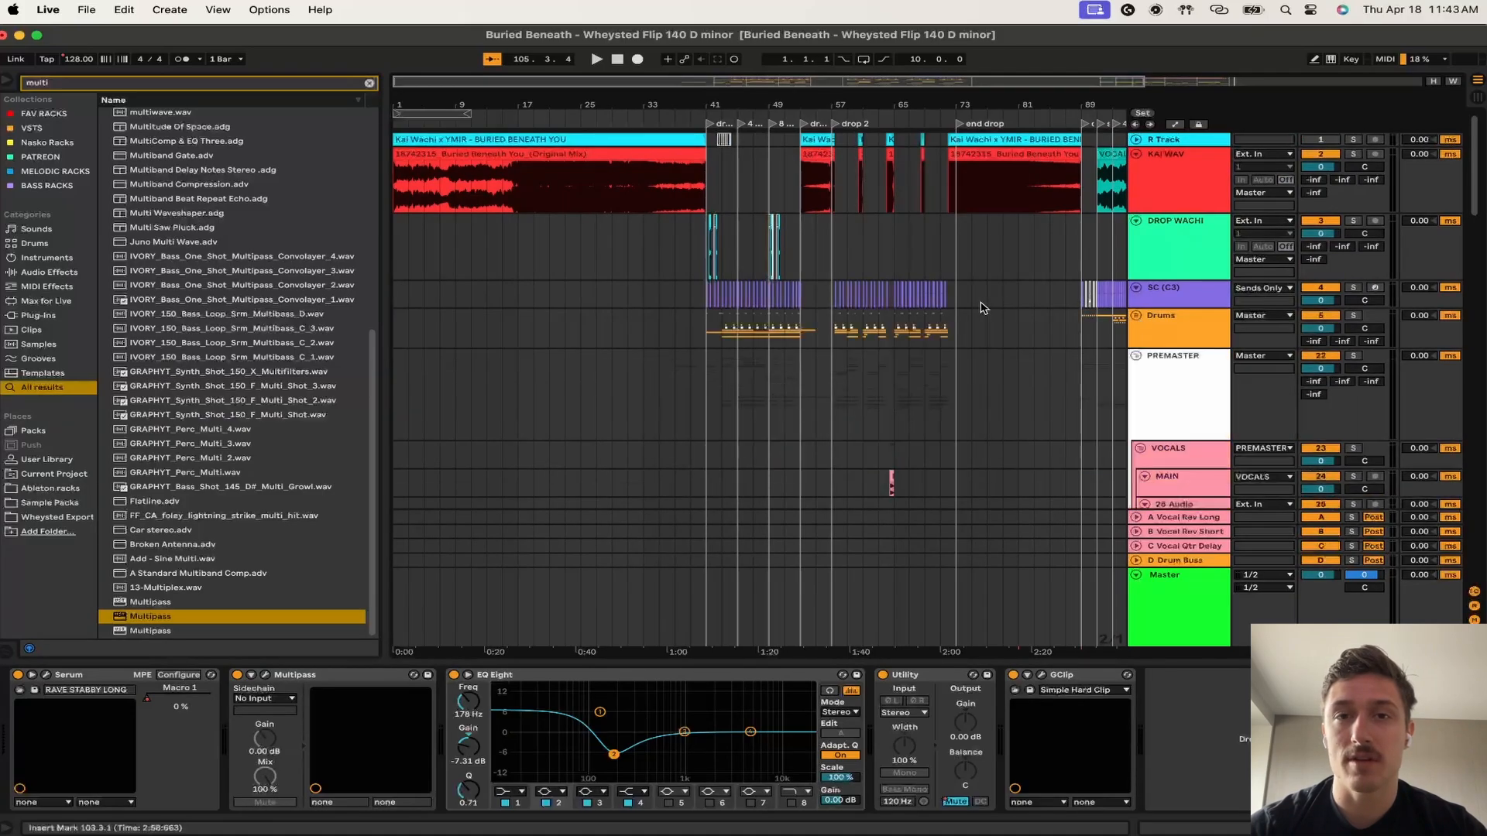
pyautogui.hscroll(6, 982, 307)
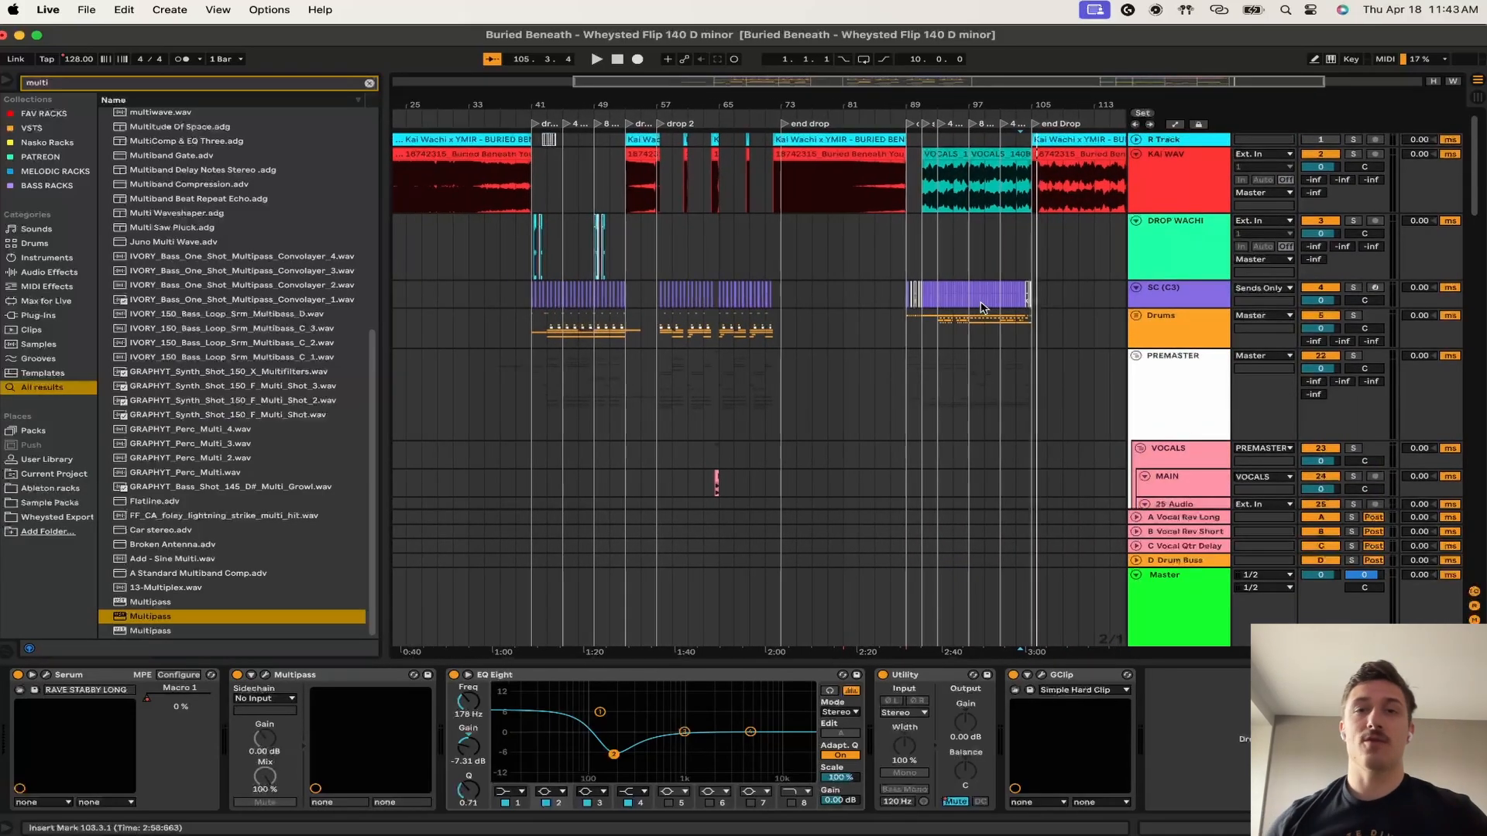